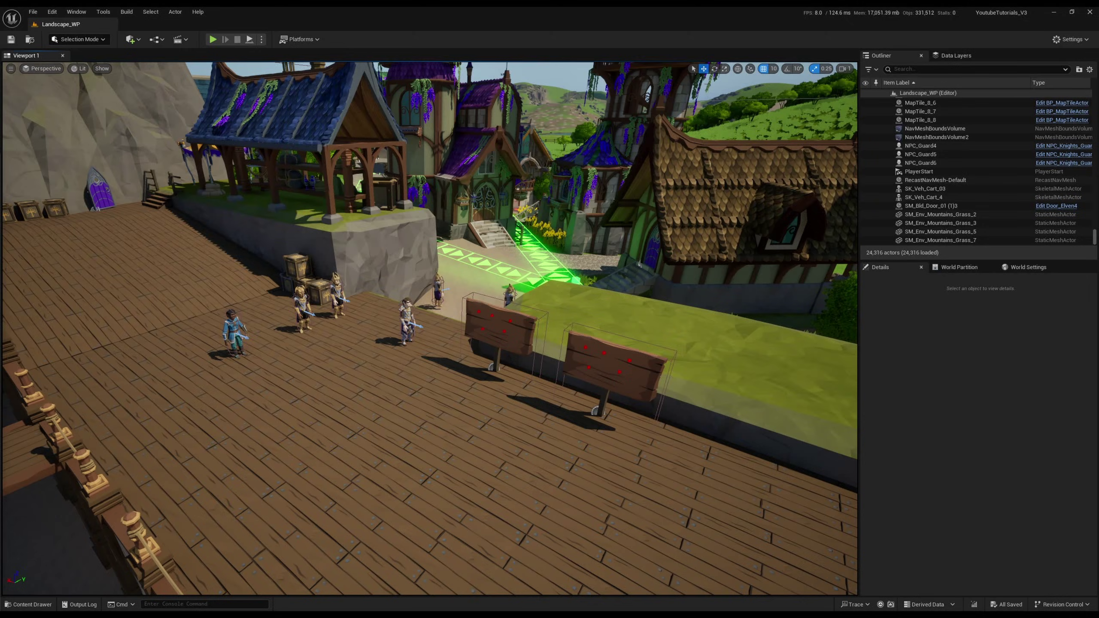
Switch to the browser and watch the Batman: Return to Arkham City death scenes video, pausing at Hugo Strange and skipping ahead
{"action": "left_click_drag", "start_coordinate": [0, 106], "coordinate": [416, 7]}
{"action": "left_click", "coordinate": [422, 368]}
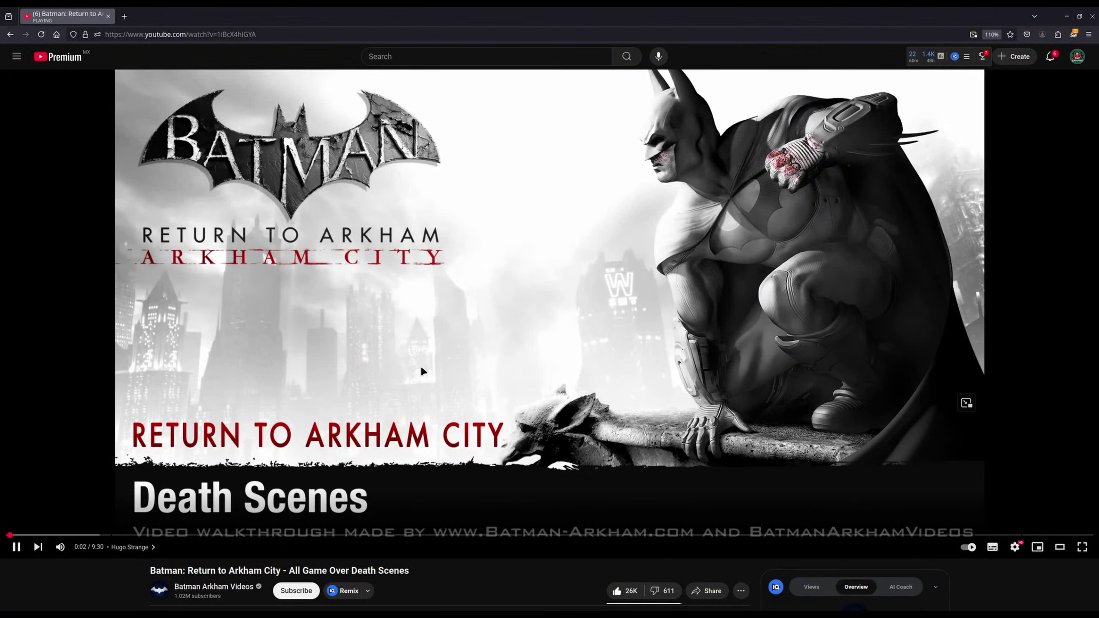
{"action": "left_click", "coordinate": [422, 368]}
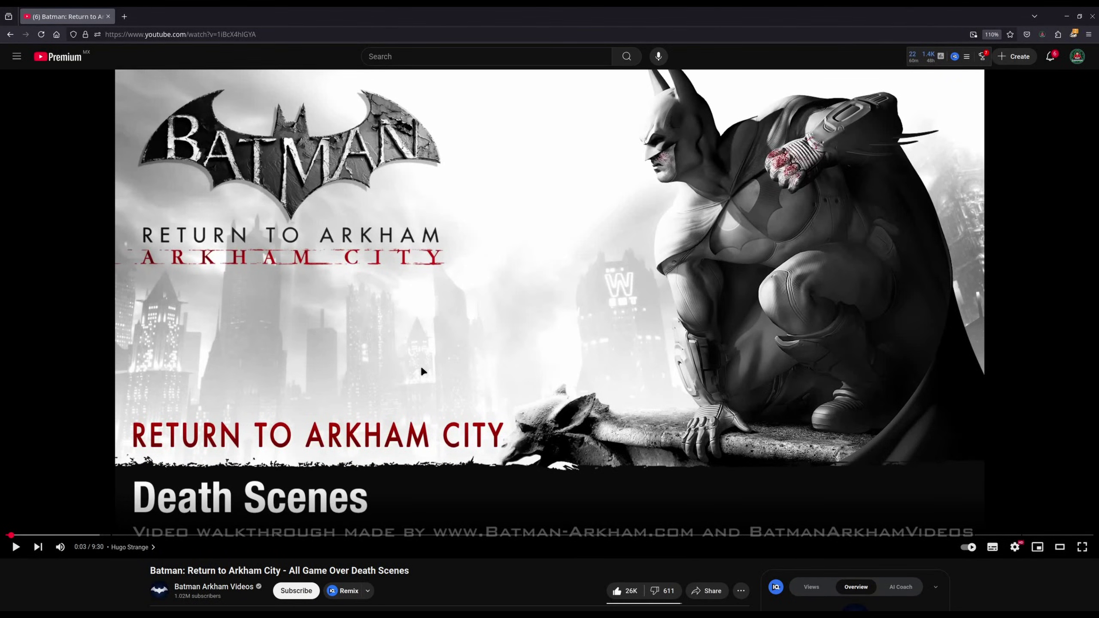
{"action": "left_click", "coordinate": [422, 369]}
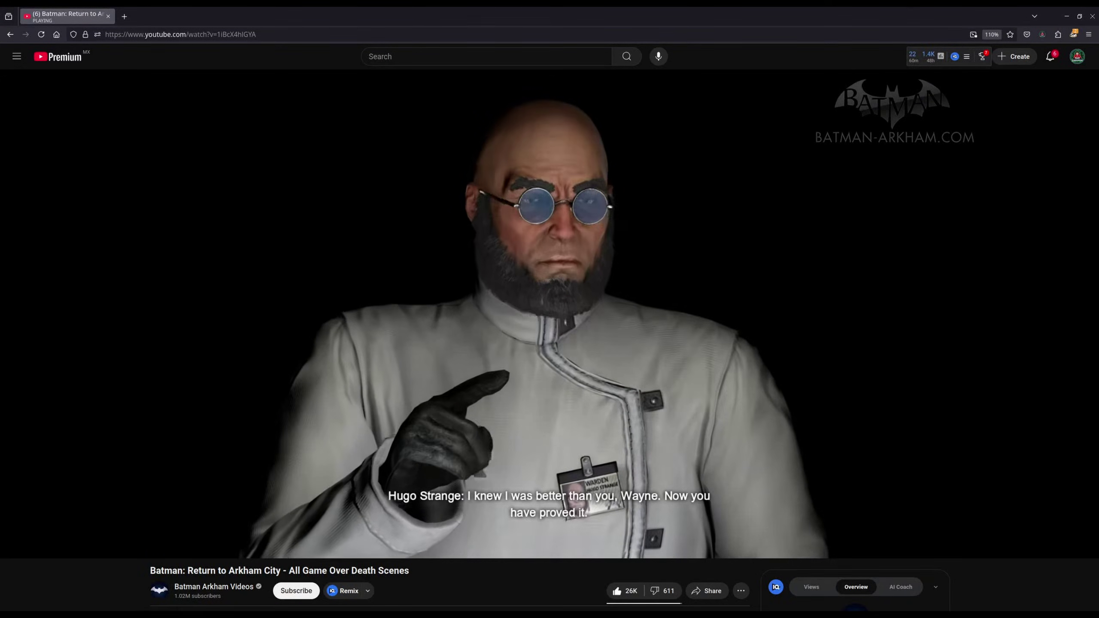
{"action": "left_click", "coordinate": [421, 371]}
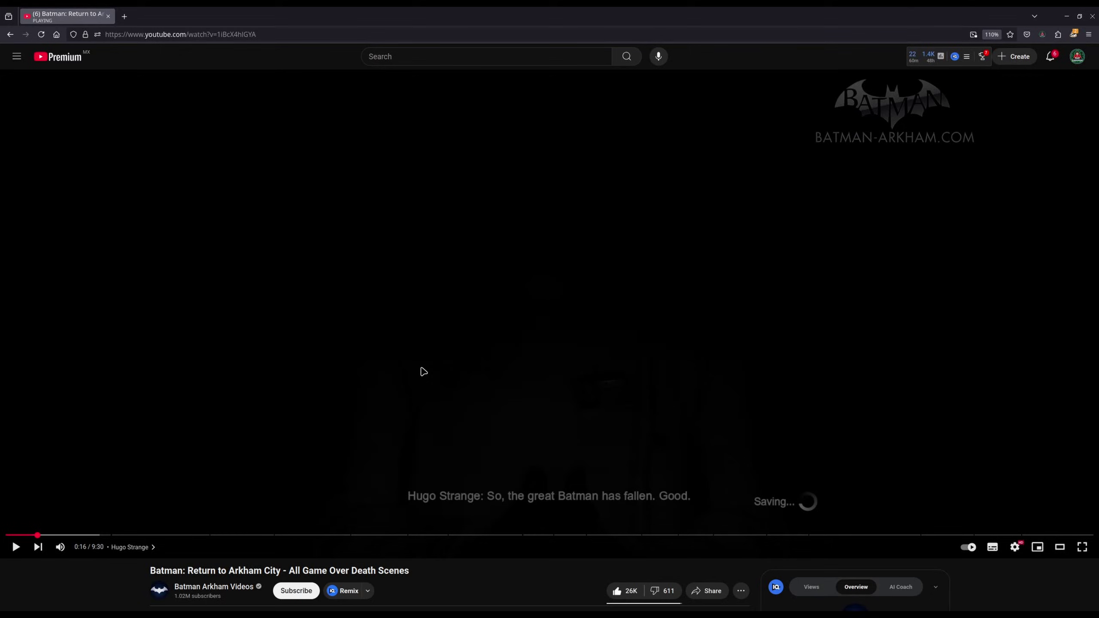
{"action": "left_click", "coordinate": [421, 369]}
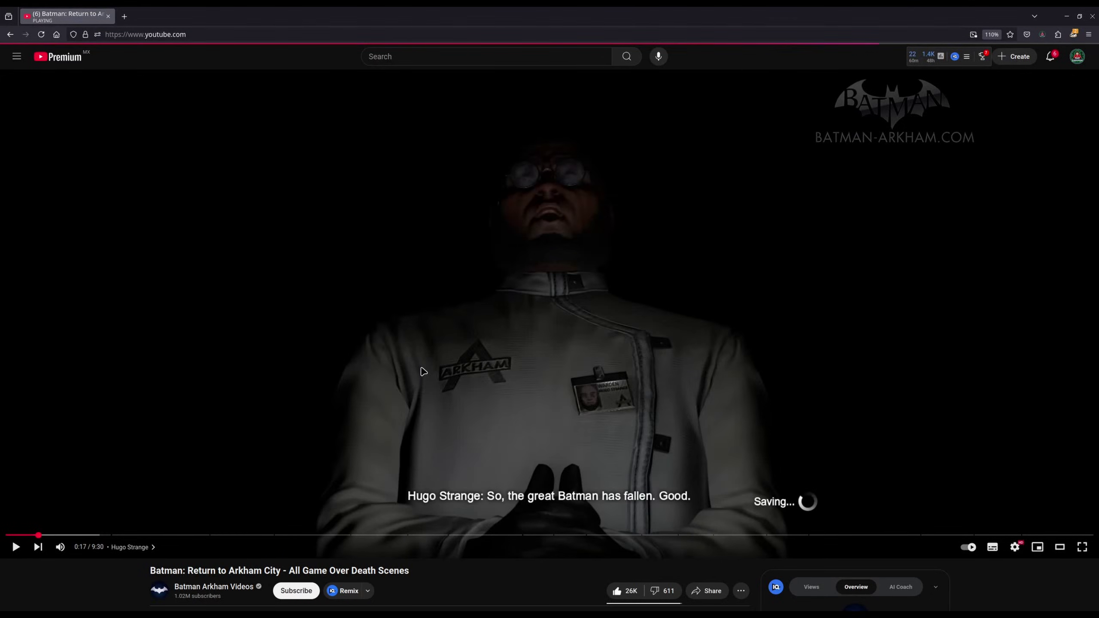
{"action": "key", "text": "space"}
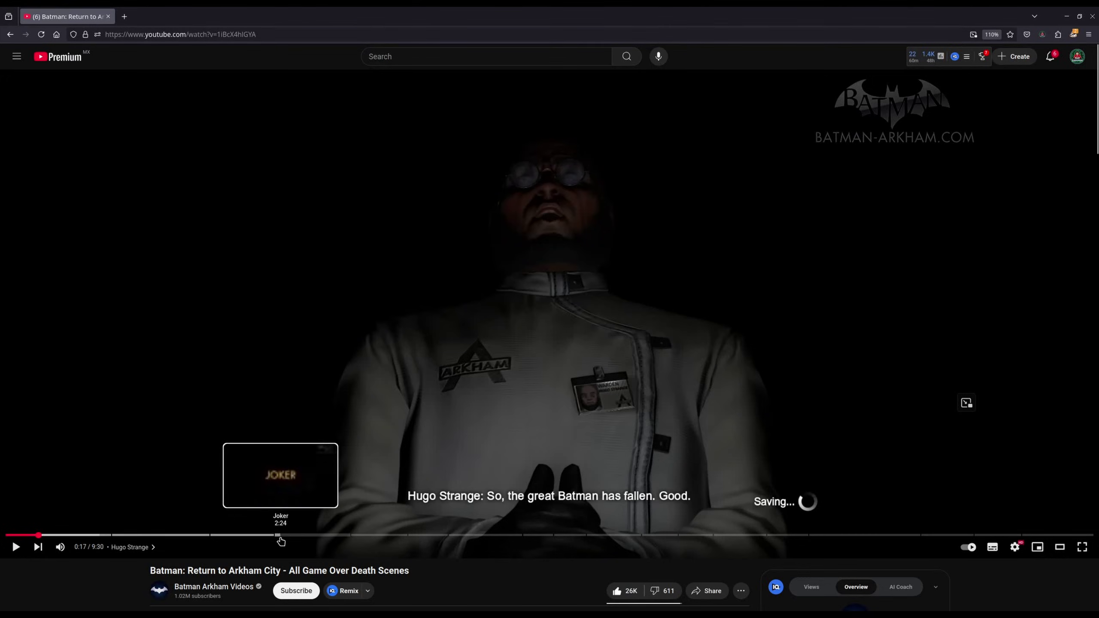
{"action": "left_click", "coordinate": [253, 535]}
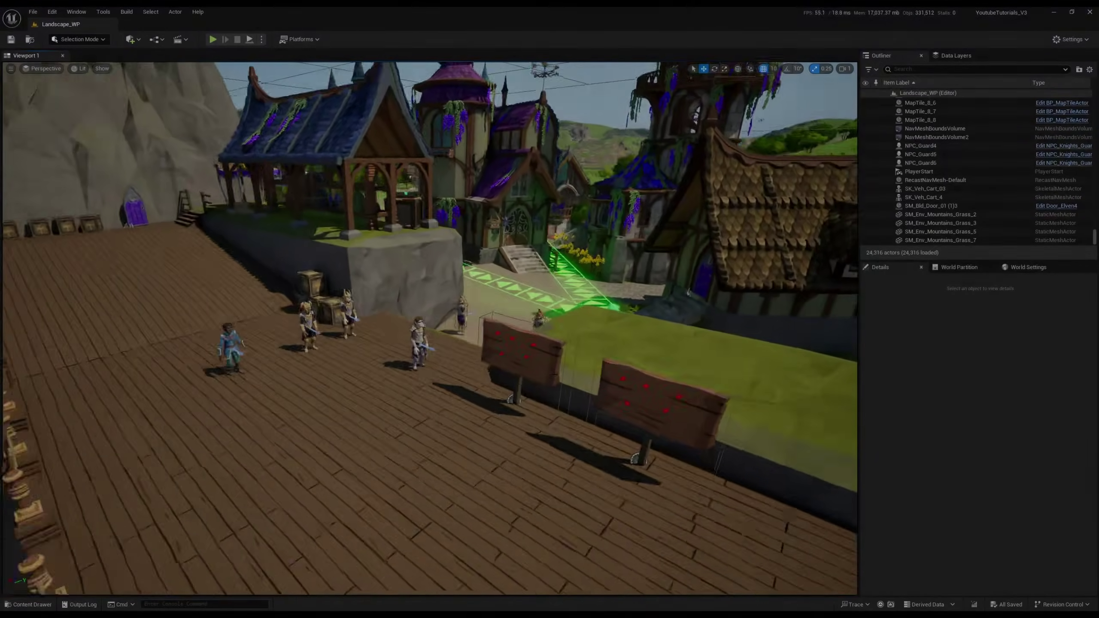
Look over the wooden dock, its side platform and the standing characters in the Landscape_WP level
{"action": "mouse_move", "coordinate": [370, 304]}
{"action": "right_mouse_down"}
{"action": "mouse_move", "coordinate": [389, 305]}
{"action": "mouse_move", "coordinate": [370, 303]}
{"action": "right_mouse_up"}
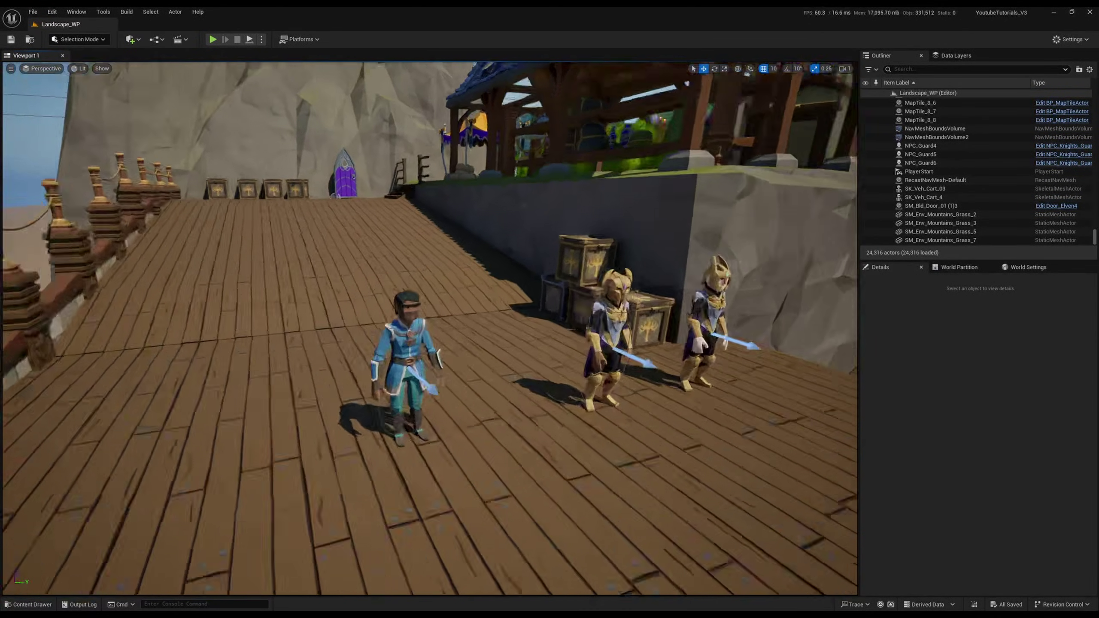
{"action": "key", "text": "w"}
{"action": "right_click_drag", "start_coordinate": [430, 329], "coordinate": [481, 331]}
{"action": "key", "text": "s"}
{"action": "key", "text": "s"}
{"action": "key", "text": "w"}
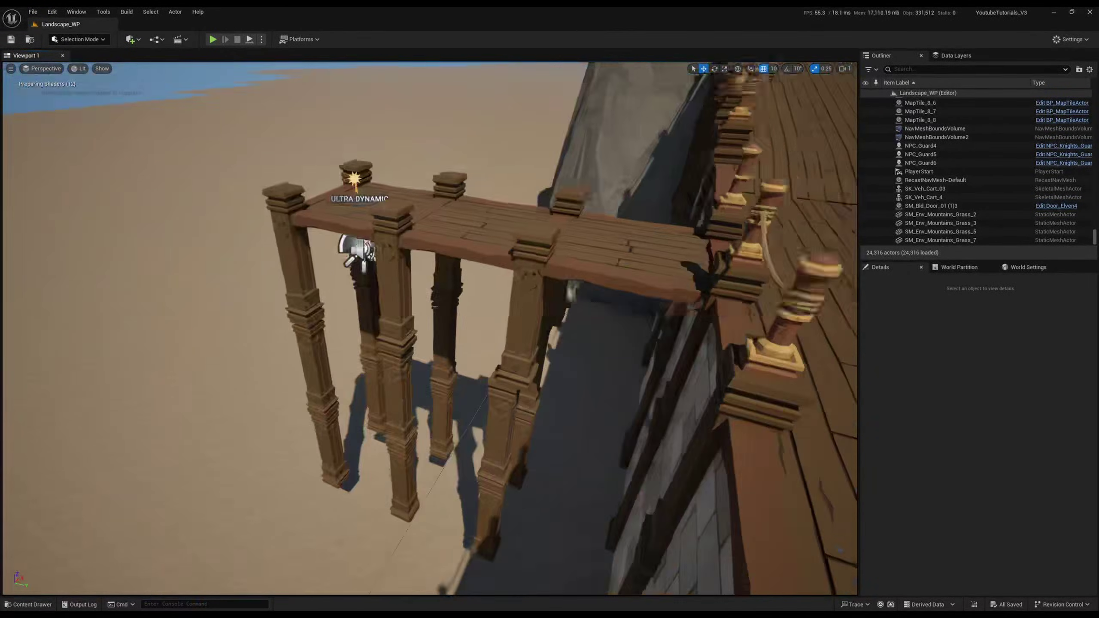
{"action": "key", "text": "w"}
{"action": "mouse_move", "coordinate": [430, 329]}
{"action": "right_mouse_down"}
{"action": "mouse_move", "coordinate": [420, 360]}
{"action": "mouse_move", "coordinate": [428, 338]}
{"action": "right_mouse_up"}
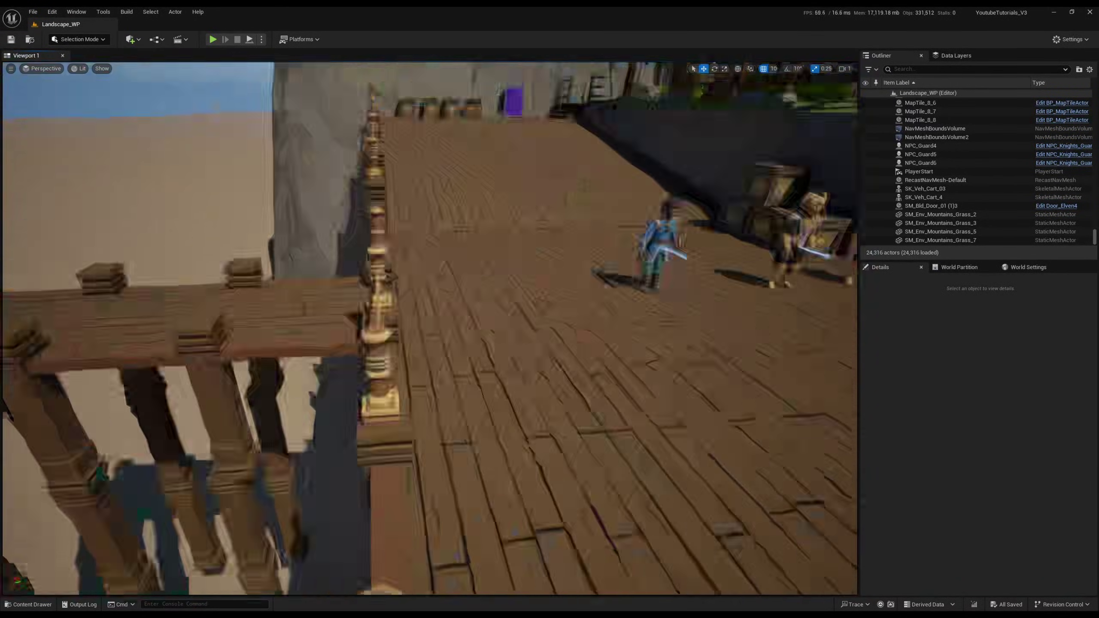
{"action": "right_click_drag", "start_coordinate": [431, 329], "coordinate": [679, 338]}
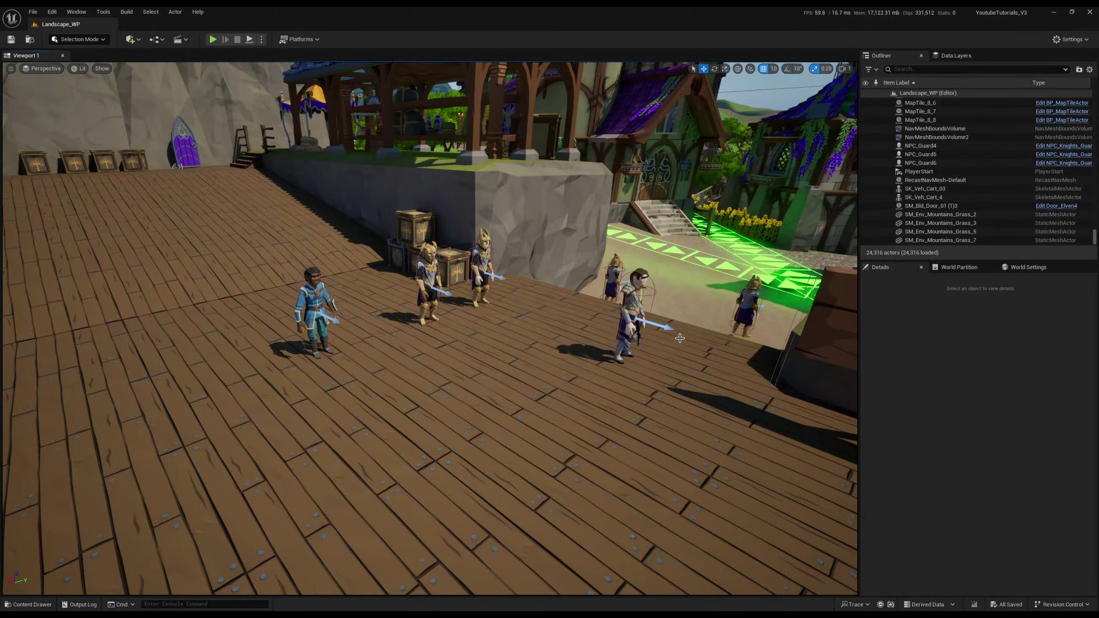
{"action": "right_click_drag", "start_coordinate": [679, 338], "coordinate": [506, 463]}
Copy the M_StateTrees level from the DevMaps folder into the Maps folder
{"action": "key", "text": "ctrl+space"}
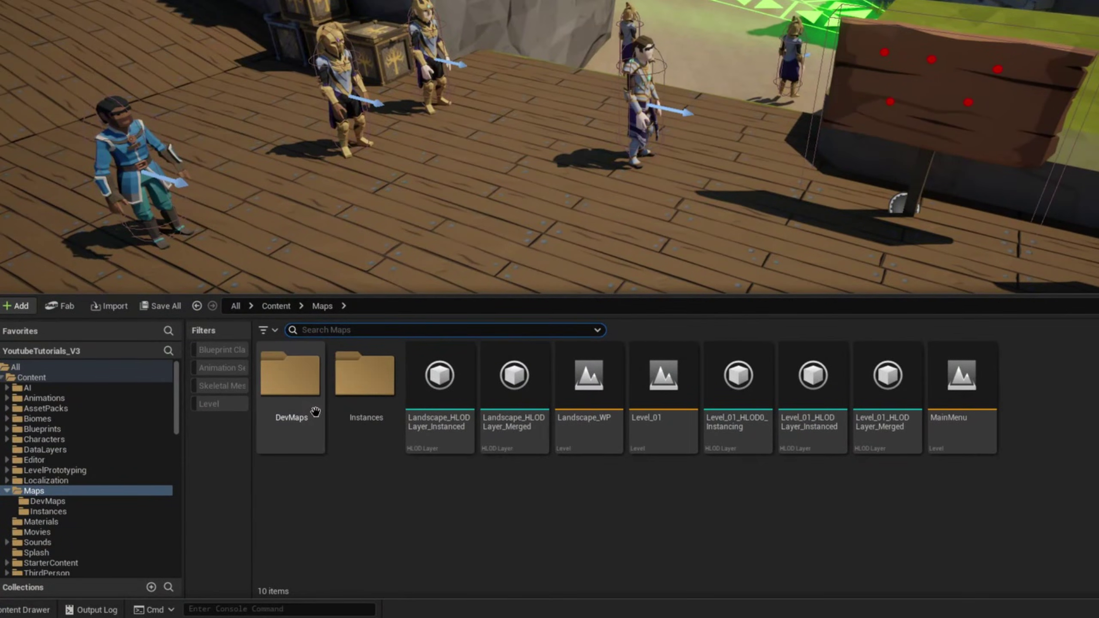
{"action": "double_click", "coordinate": [232, 475]}
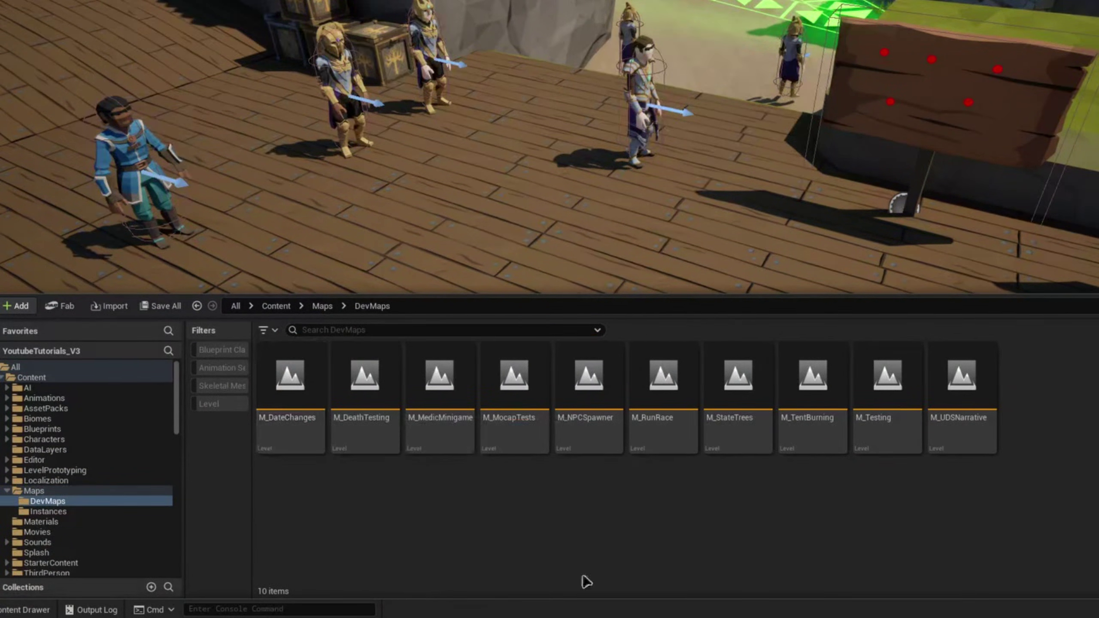
{"action": "left_click", "coordinate": [322, 306]}
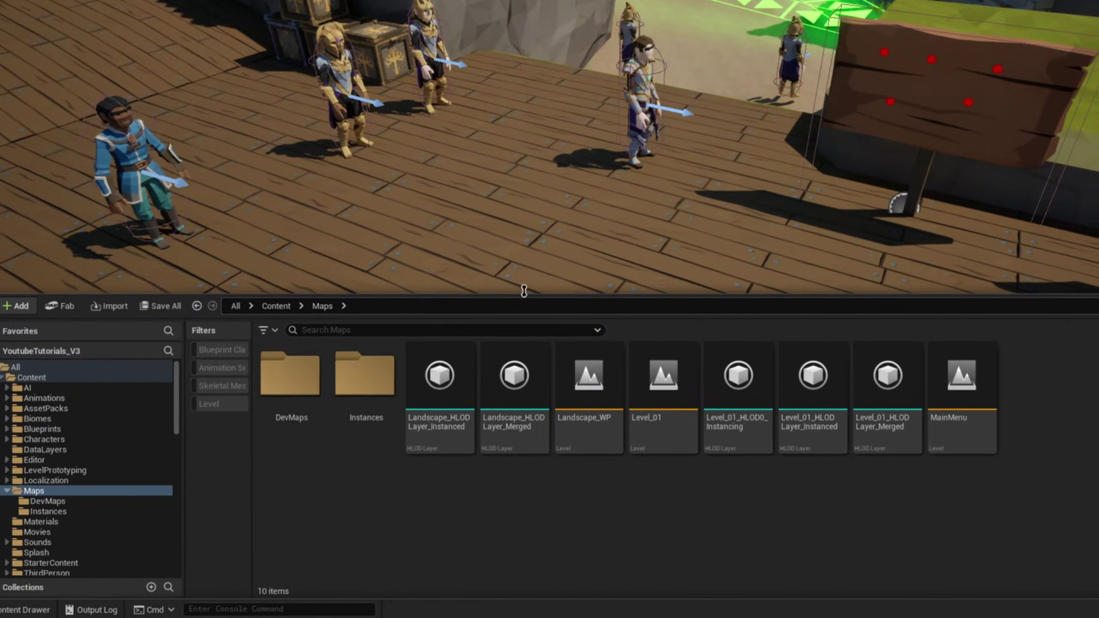
{"action": "double_click", "coordinate": [289, 390]}
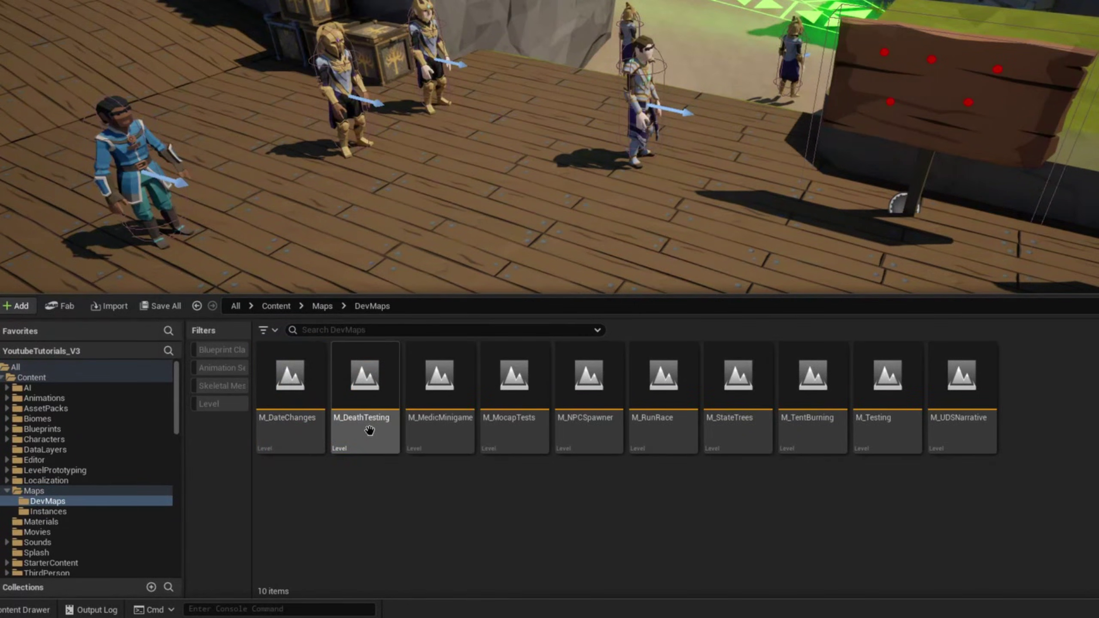
{"action": "left_click_drag", "start_coordinate": [757, 390], "coordinate": [47, 494]}
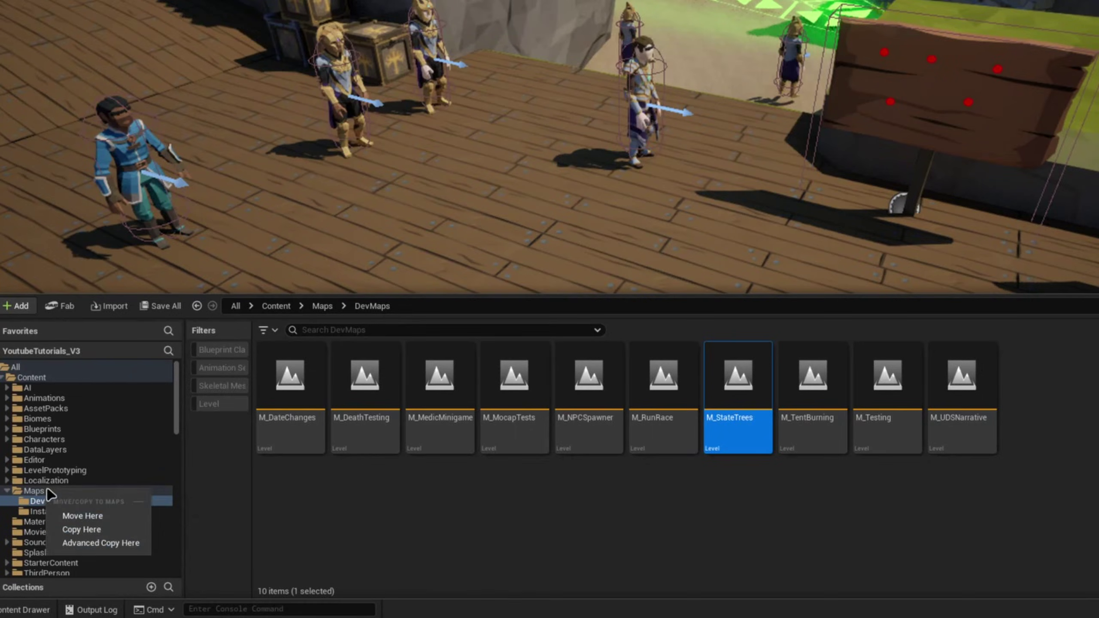
{"action": "left_click", "coordinate": [82, 529]}
Rename the M_StateTrees copy in the Maps folder to M_DeathScene and open that level
{"action": "left_click", "coordinate": [35, 492]}
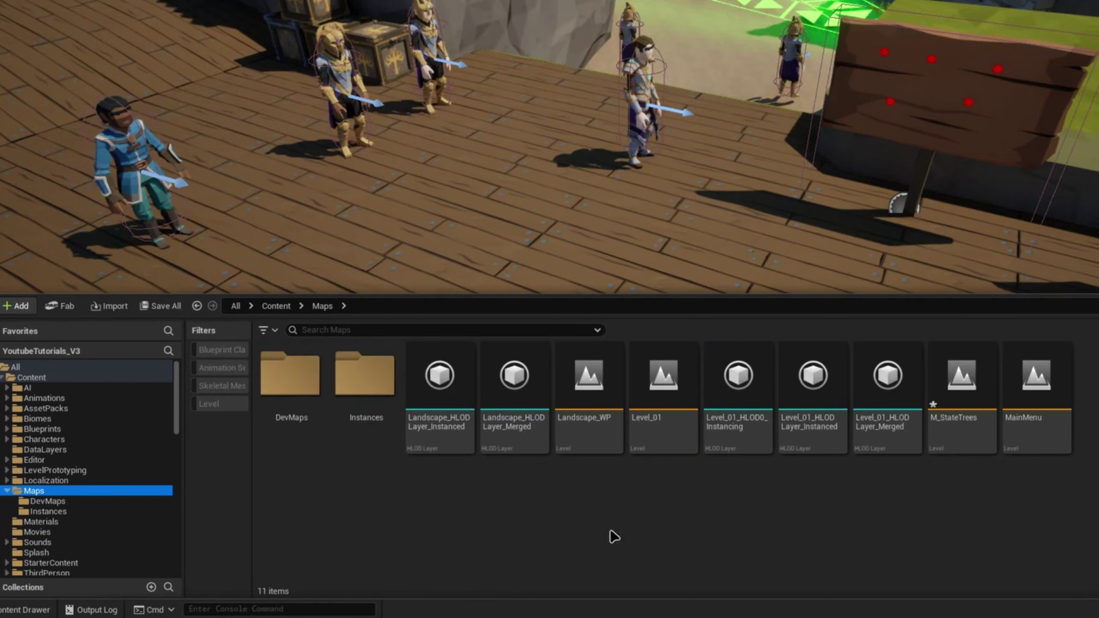
{"action": "left_click", "coordinate": [961, 428]}
{"action": "key", "text": "F2"}
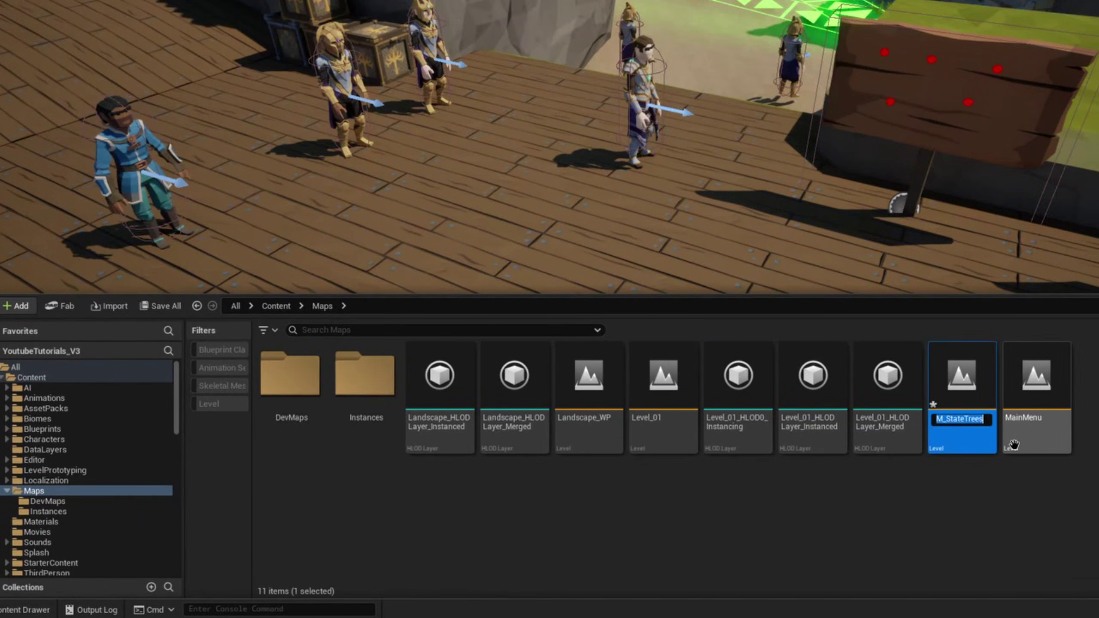
{"action": "type", "text": "M"}
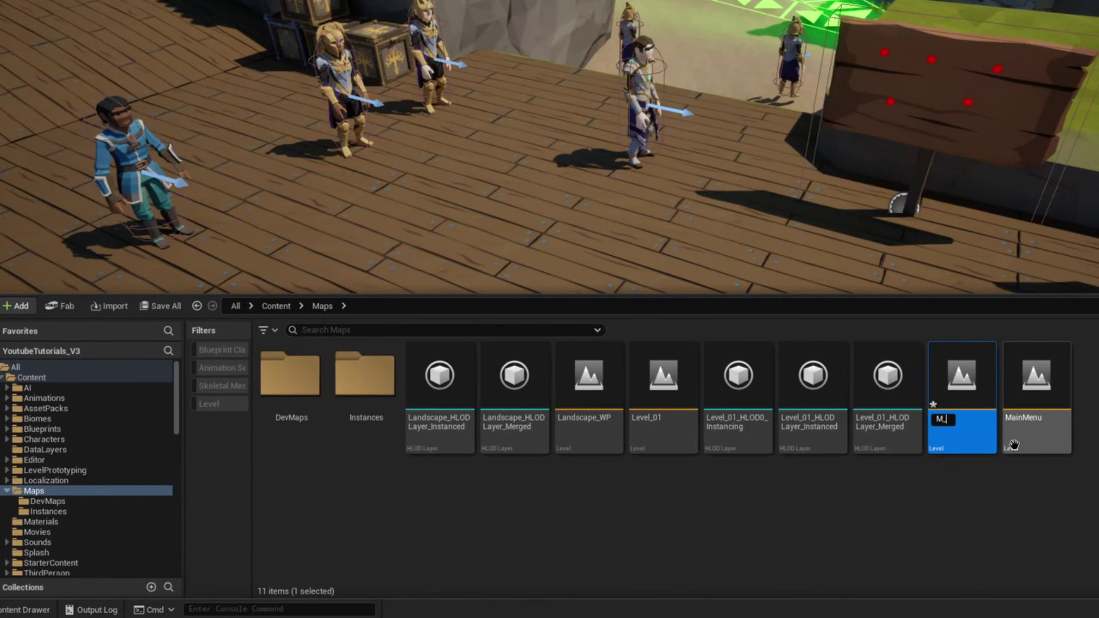
{"action": "type", "text": "_DeathSCene"}
{"action": "key", "text": "BackSpace"}
{"action": "type", "text": "c"}
{"action": "key", "text": "Return"}
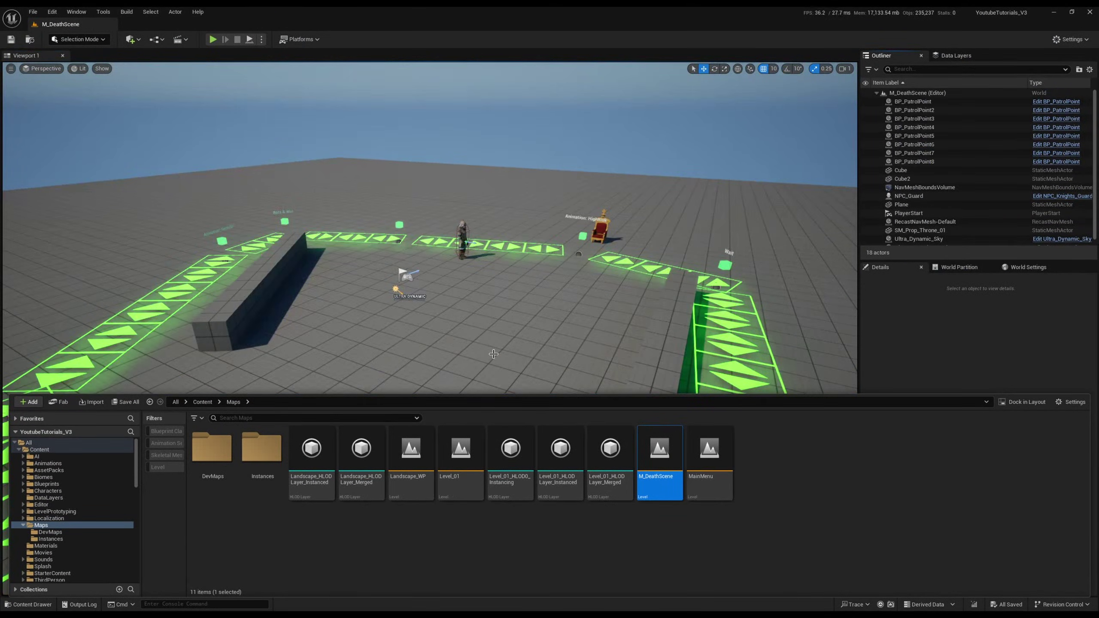
Delete the wall cubes, all BP_PatrolPoint actors, the guard and the throne from the level
{"action": "right_click_drag", "start_coordinate": [341, 297], "coordinate": [342, 296]}
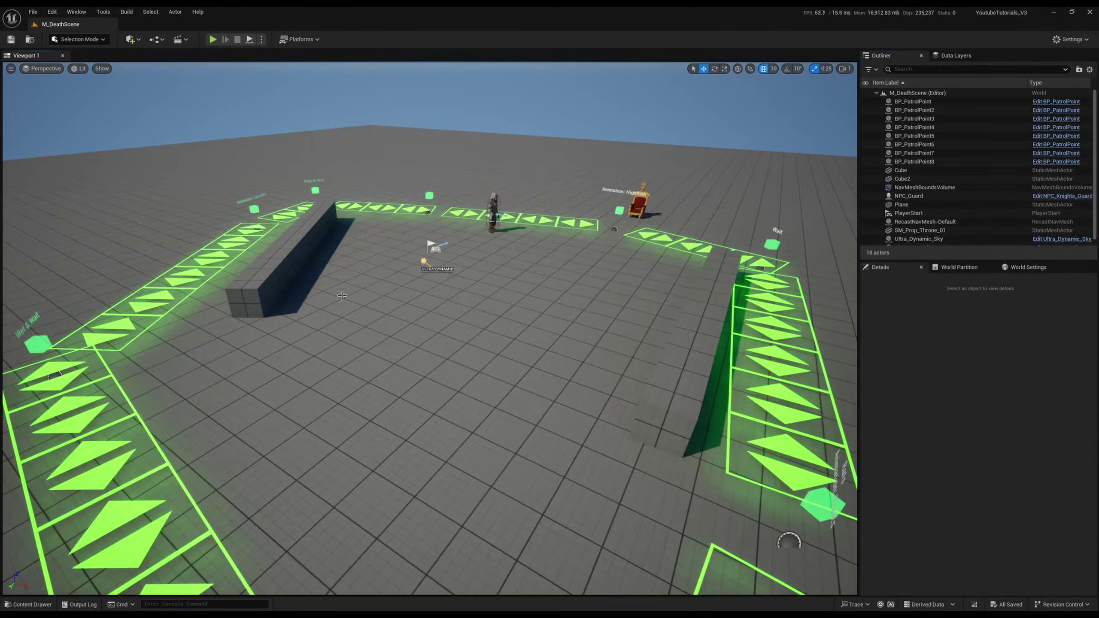
{"action": "left_click", "coordinate": [261, 285]}
{"action": "key", "text": "Delete"}
{"action": "left_click", "coordinate": [914, 101]}
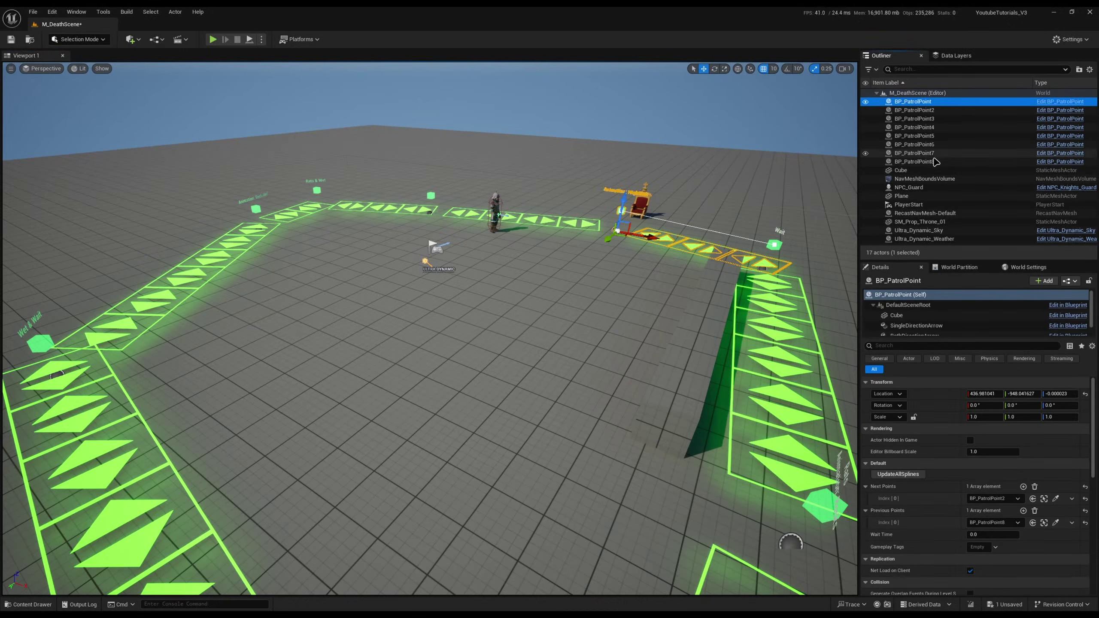
{"action": "left_click", "coordinate": [914, 161], "text": "shift"}
{"action": "key", "text": "Delete"}
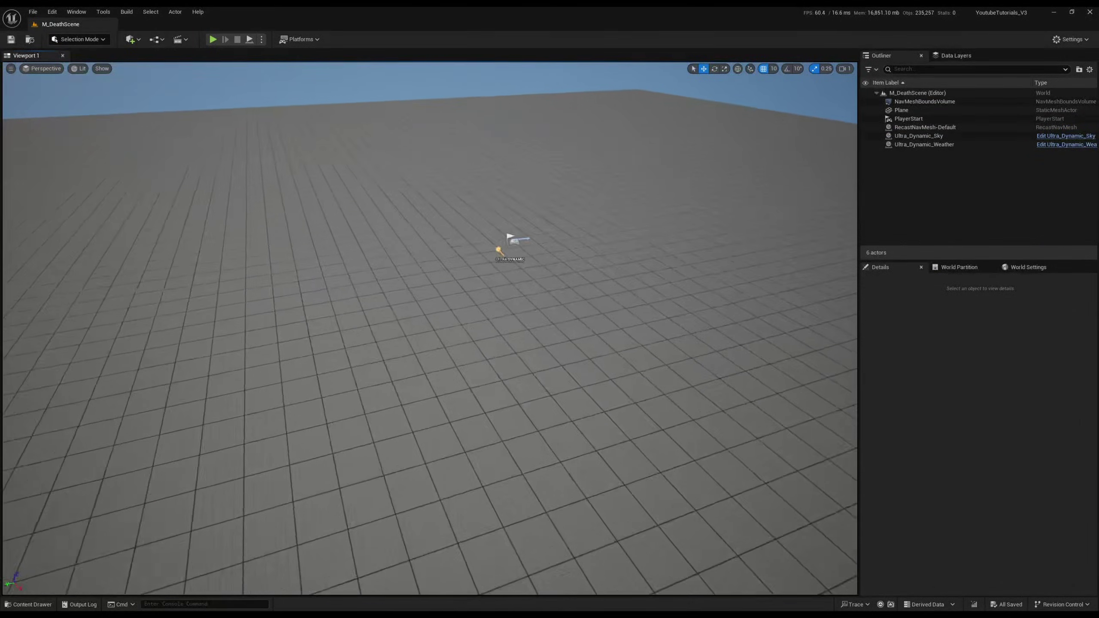
Delete the PlayerStart and the NavMeshBoundsVolume, and save the M_DeathScene level
{"action": "key", "text": "w"}
{"action": "right_click_drag", "start_coordinate": [523, 292], "coordinate": [513, 340]}
{"action": "key", "text": "w"}
{"action": "left_click", "coordinate": [500, 322]}
{"action": "key", "text": "Delete"}
{"action": "key", "text": "s"}
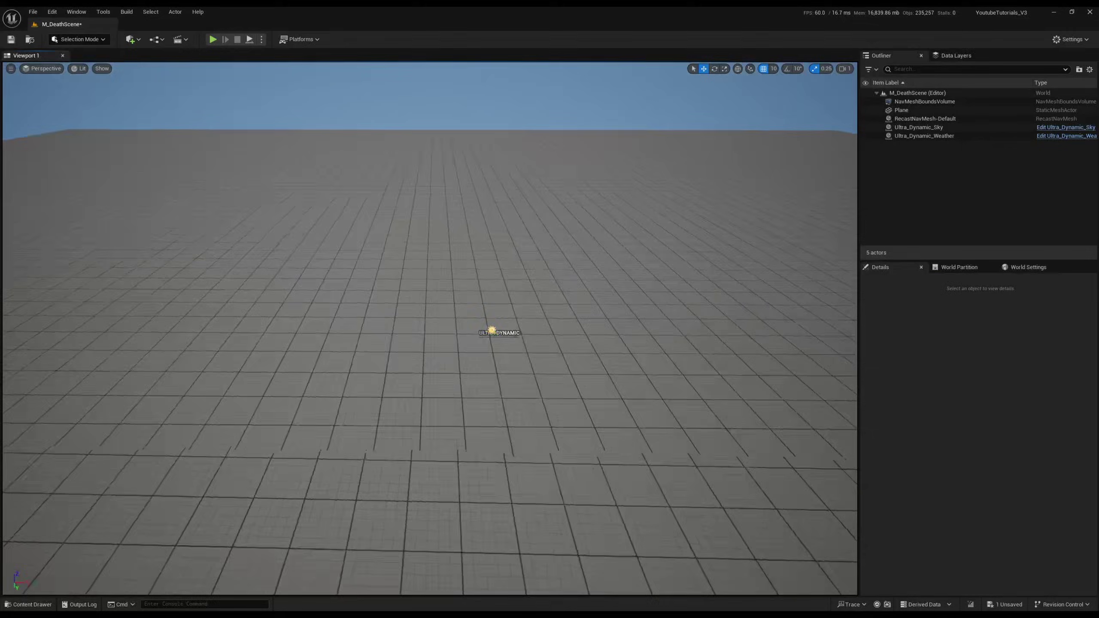
{"action": "right_click_drag", "start_coordinate": [513, 339], "coordinate": [512, 340]}
{"action": "right_click_drag", "start_coordinate": [271, 333], "coordinate": [271, 333]}
{"action": "key", "text": "ctrl+s"}
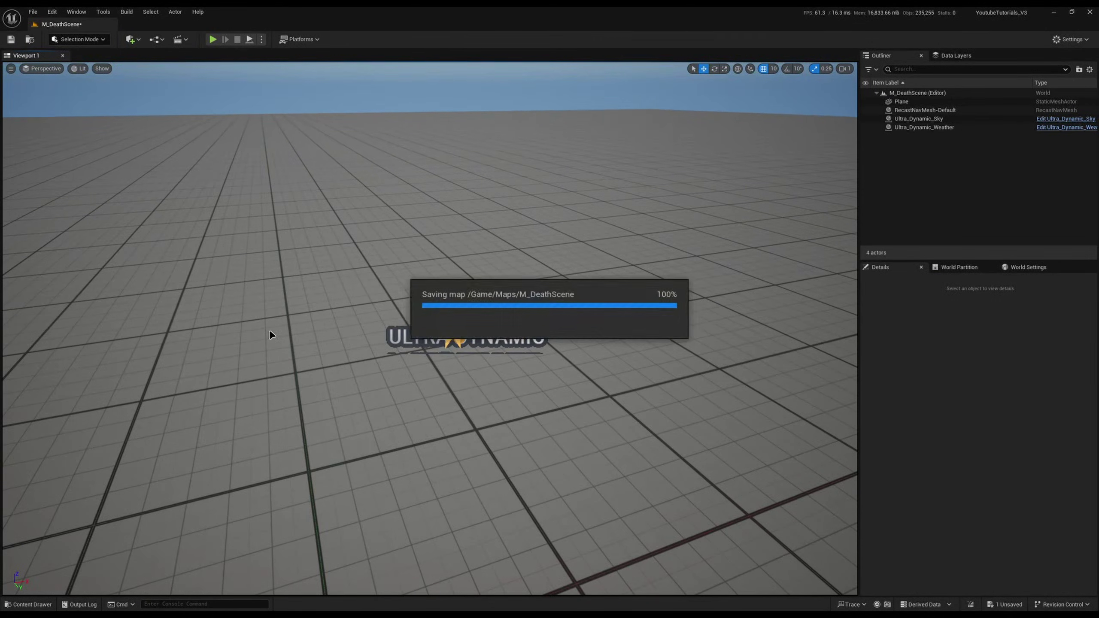
Place the Laying_Breathless animation from the Animations/Mixamo folder on the plane near the Ultra Dynamic Sky marker
{"action": "right_click_drag", "start_coordinate": [529, 216], "coordinate": [495, 248]}
{"action": "right_click_drag", "start_coordinate": [403, 293], "coordinate": [403, 294]}
{"action": "key", "text": "ctrl+space"}
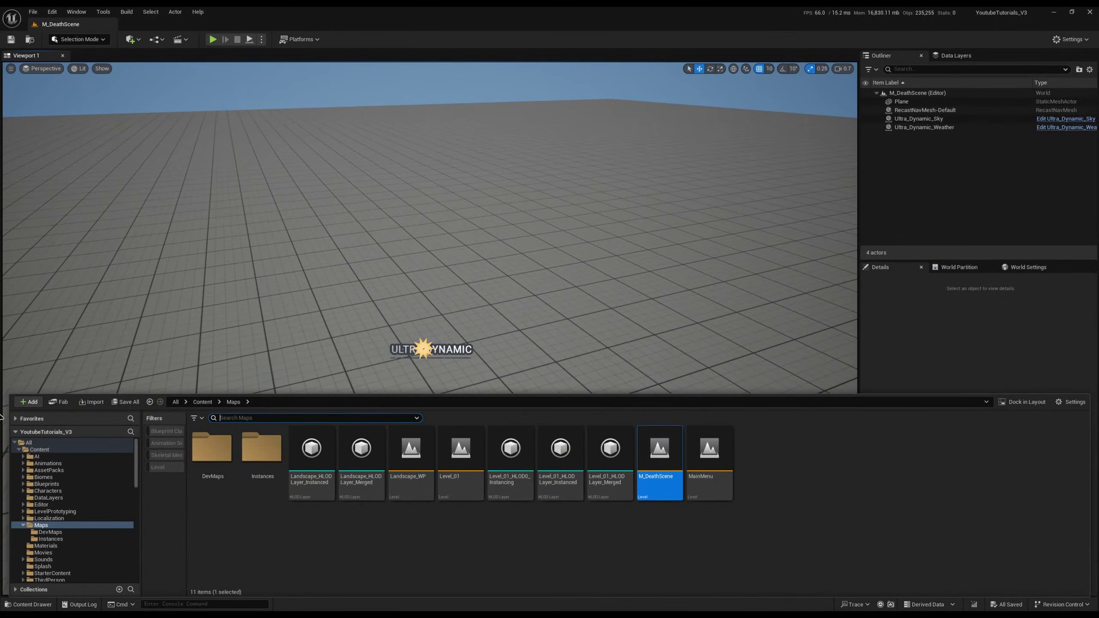
{"action": "left_click", "coordinate": [39, 450]}
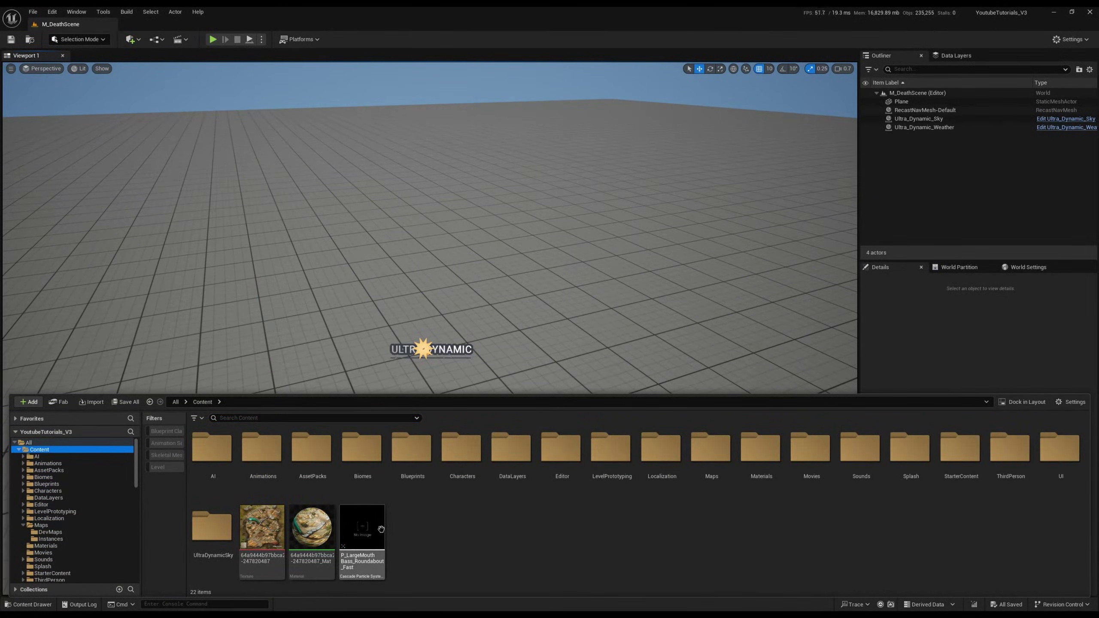
{"action": "double_click", "coordinate": [277, 468]}
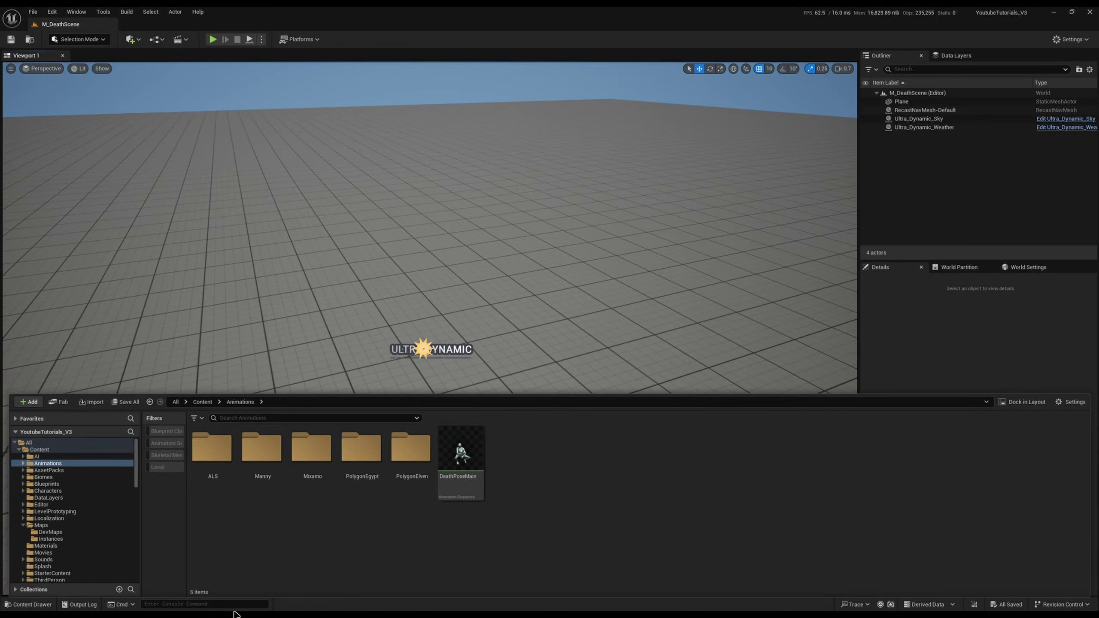
{"action": "double_click", "coordinate": [312, 449]}
{"action": "left_click_drag", "start_coordinate": [514, 295], "coordinate": [483, 347]}
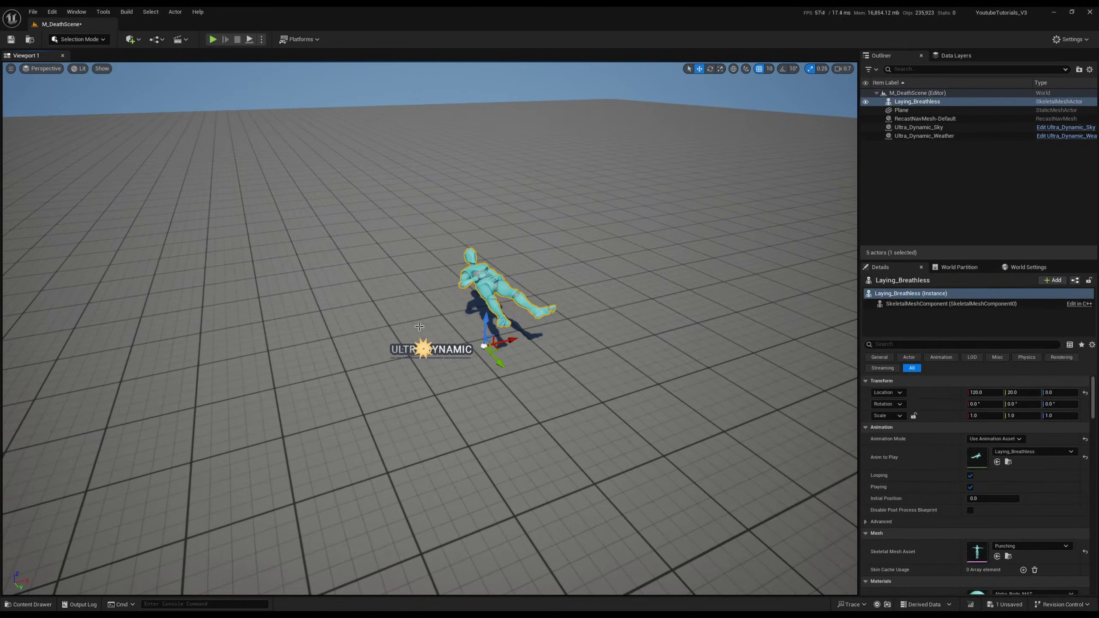
Simulate the level and examine the Laying_Breathless character from several angles, including its head up close
{"action": "key", "text": "f"}
{"action": "left_click", "coordinate": [262, 40]}
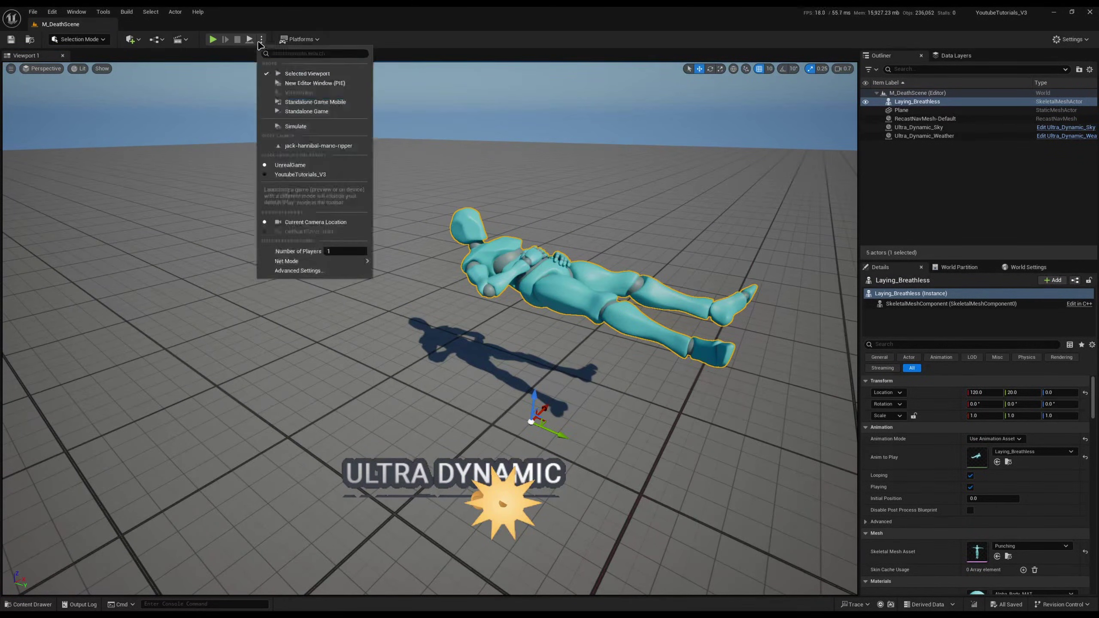
{"action": "left_click", "coordinate": [312, 126]}
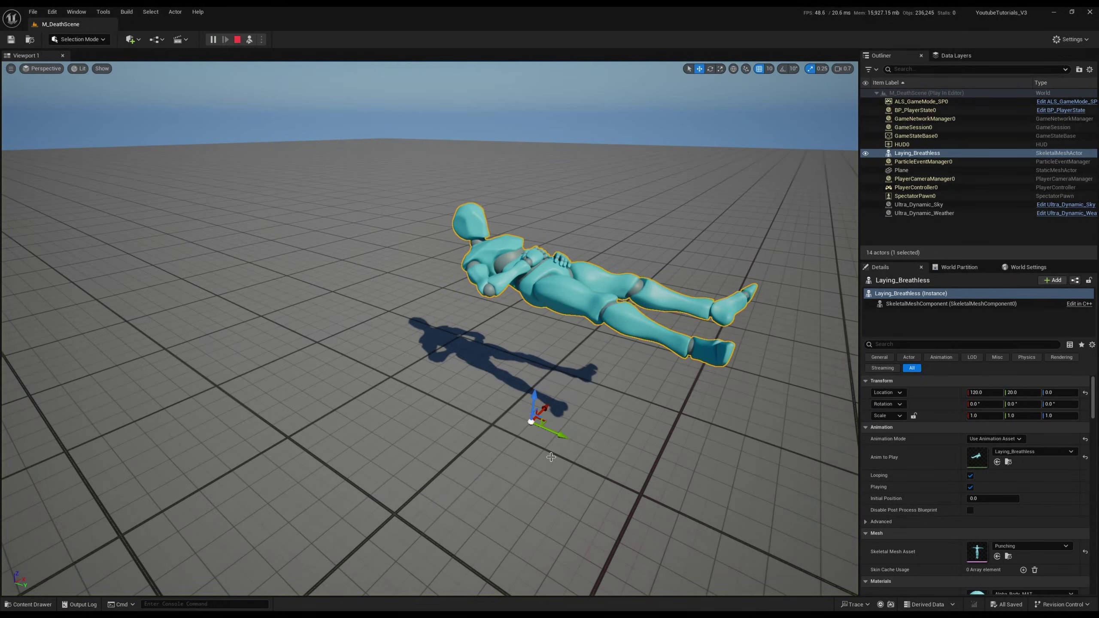
{"action": "right_click_drag", "start_coordinate": [445, 248], "coordinate": [328, 275]}
{"action": "key", "text": "a"}
{"action": "key", "text": "d"}
{"action": "key", "text": "w"}
{"action": "key", "text": "s"}
{"action": "key", "text": "d"}
{"action": "key", "text": "w"}
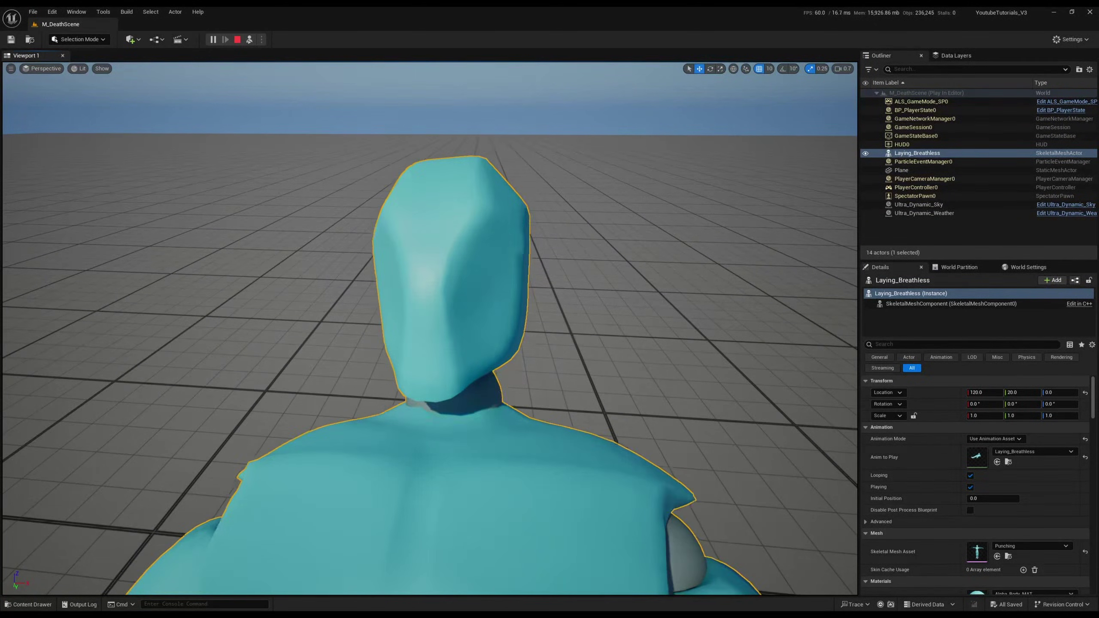
{"action": "key", "text": "s"}
{"action": "right_click_drag", "start_coordinate": [328, 275], "coordinate": [498, 327]}
{"action": "key", "text": "a"}
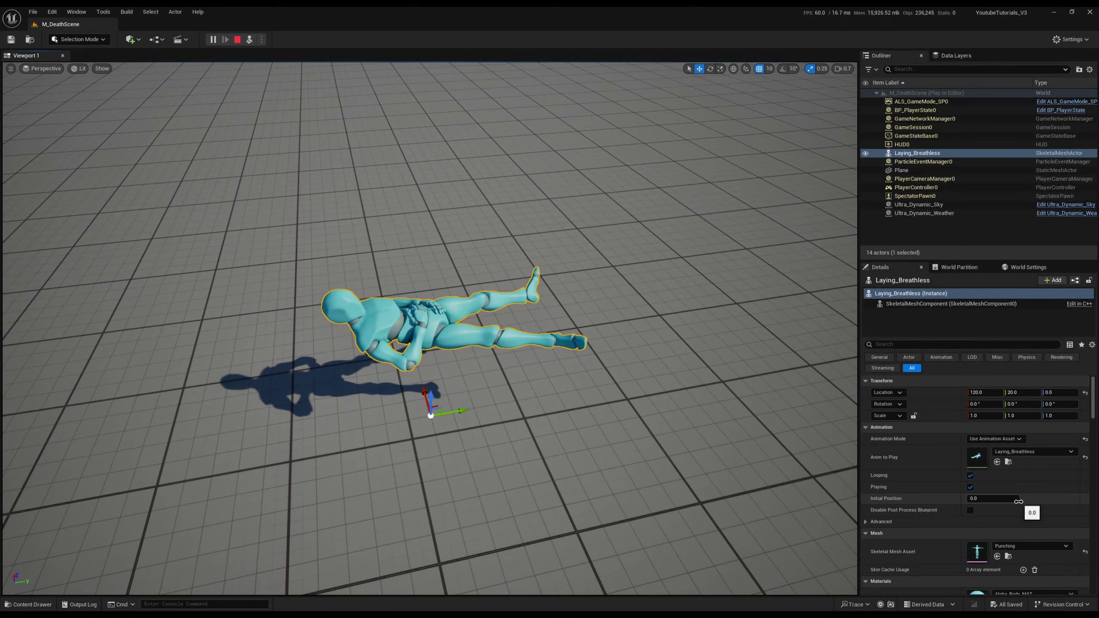
{"action": "key", "text": "Escape"}
Reset the Laying_Breathless character's location to the world origin and snap it down to the floor
{"action": "key", "text": "q"}
{"action": "right_click_drag", "start_coordinate": [638, 330], "coordinate": [701, 316]}
{"action": "left_click", "coordinate": [1086, 393]}
{"action": "key", "text": "s"}
{"action": "right_click_drag", "start_coordinate": [432, 347], "coordinate": [445, 338]}
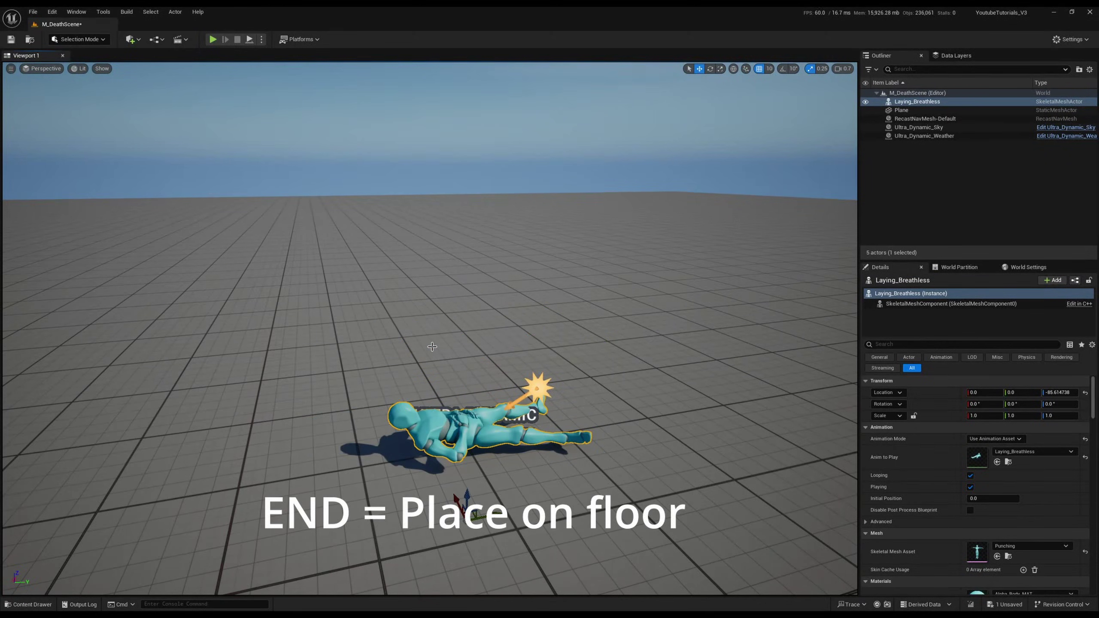
{"action": "right_click_drag", "start_coordinate": [560, 463], "coordinate": [471, 288]}
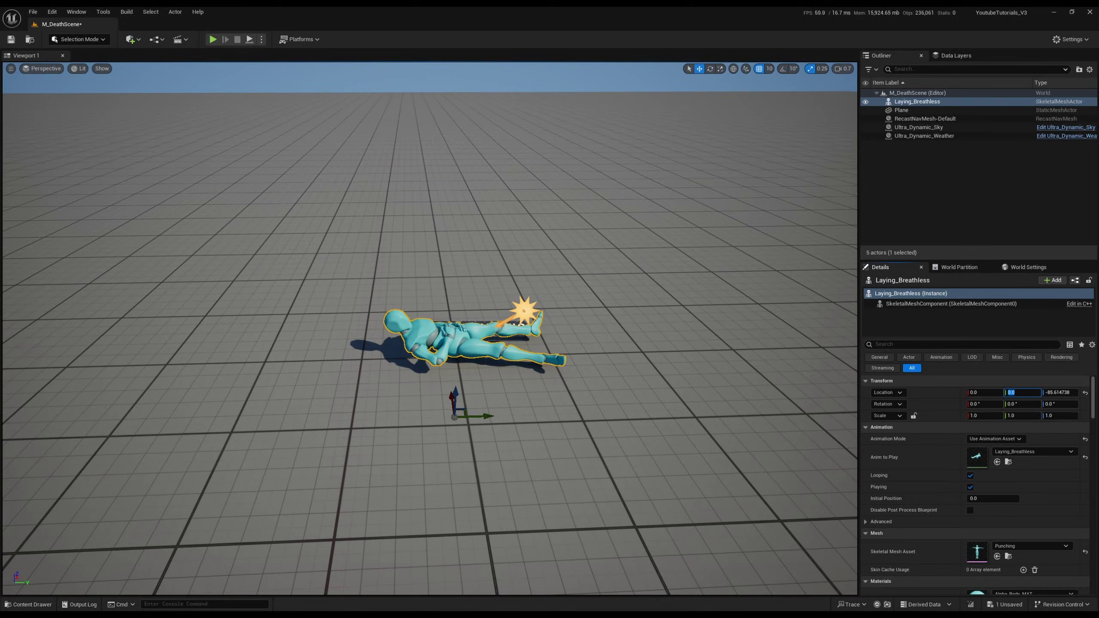
Set the Laying_Breathless character's Y location to 150 and its Z rotation to 180°
{"action": "key", "text": "Return"}
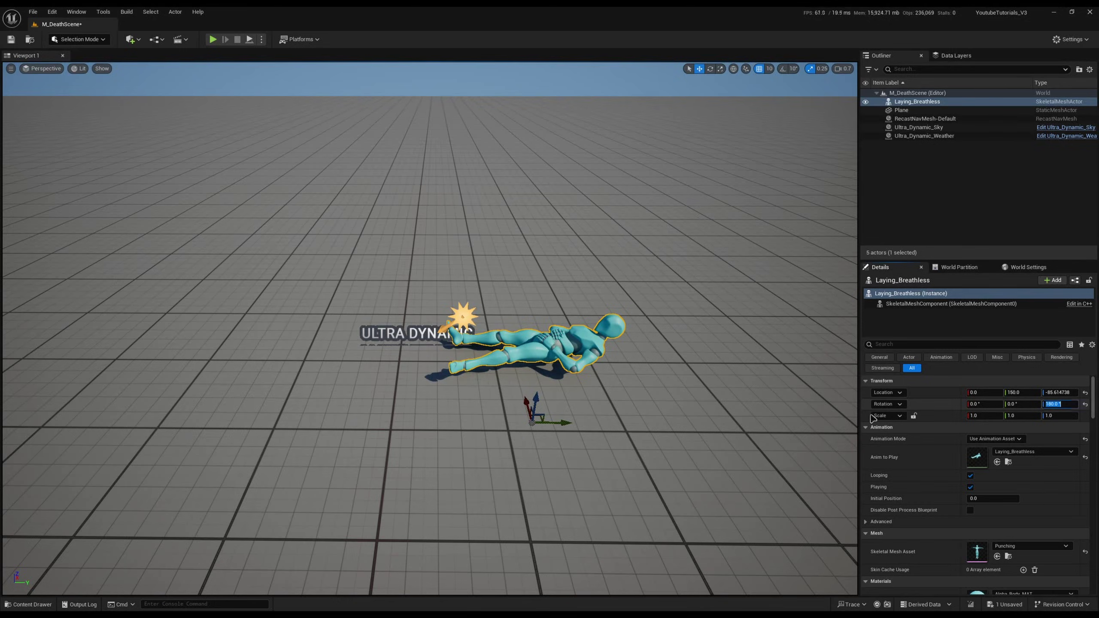
{"action": "right_click_drag", "start_coordinate": [387, 289], "coordinate": [364, 296]}
{"action": "key", "text": "w"}
{"action": "key", "text": "s"}
{"action": "key", "text": "w"}
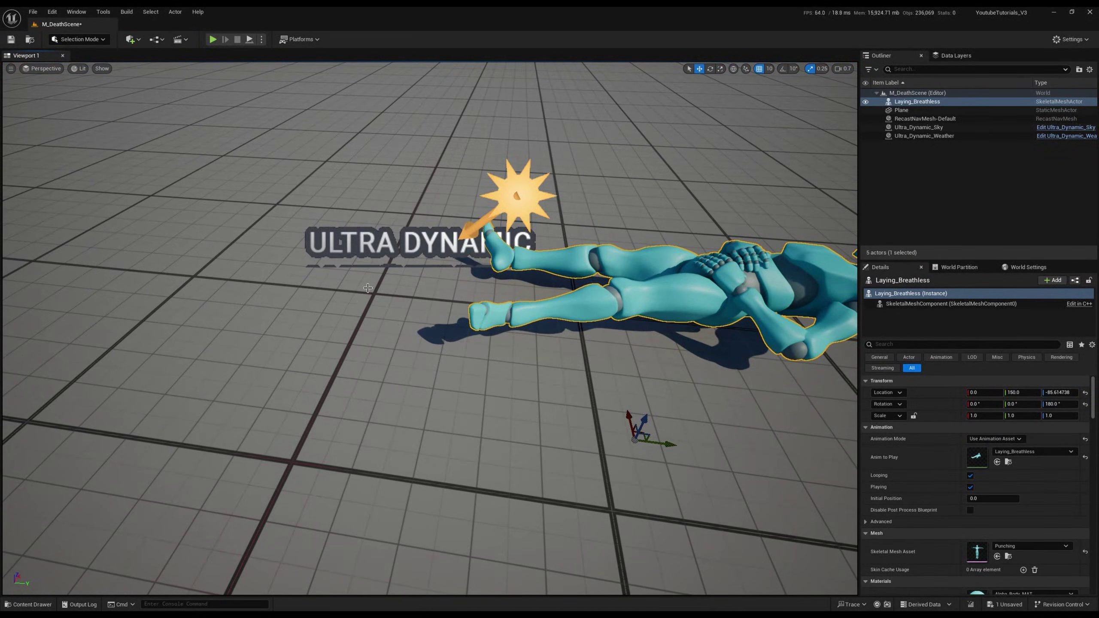
Examine the repositioned lying character and the surrounding plane from several angles and distances
{"action": "left_click", "coordinate": [370, 288]}
{"action": "key", "text": "s"}
{"action": "right_click_drag", "start_coordinate": [489, 317], "coordinate": [418, 221]}
{"action": "key", "text": "w"}
{"action": "key", "text": "s"}
{"action": "key", "text": "w"}
{"action": "scroll", "coordinate": [417, 247], "scroll_direction": "down", "scroll_amount": 2}
{"action": "key", "text": "w"}
{"action": "key", "text": "f"}
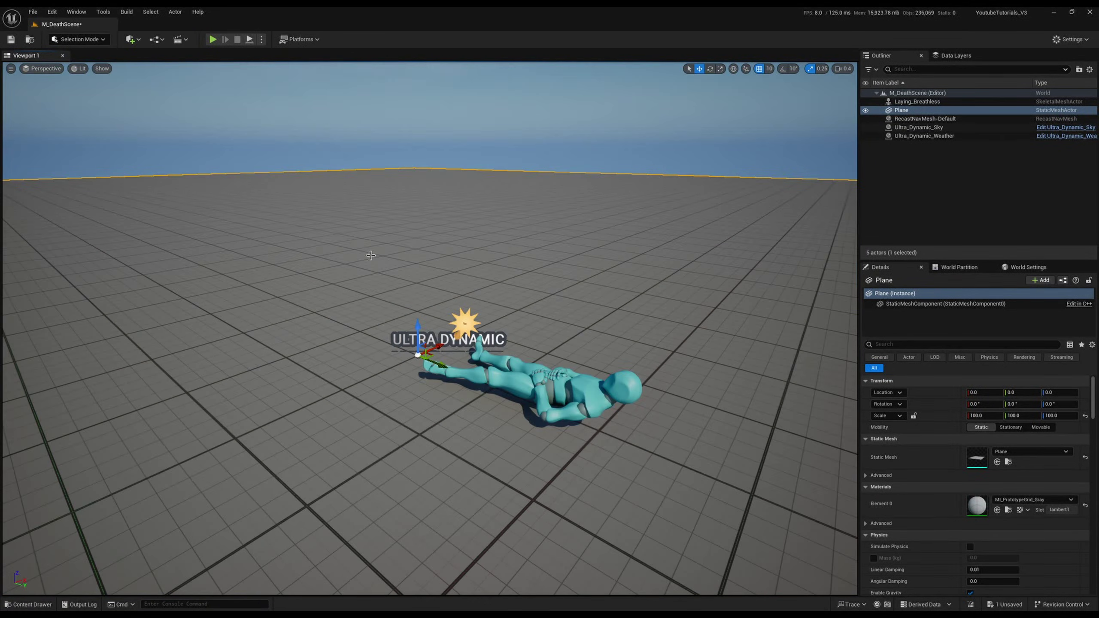
{"action": "right_click_drag", "start_coordinate": [564, 418], "coordinate": [523, 455]}
{"action": "key", "text": "s"}
{"action": "key", "text": "w"}
{"action": "key", "text": "a"}
{"action": "key", "text": "s"}
{"action": "key", "text": "d"}
{"action": "key", "text": "w"}
{"action": "key", "text": "q"}
{"action": "key", "text": "w"}
{"action": "key", "text": "s"}
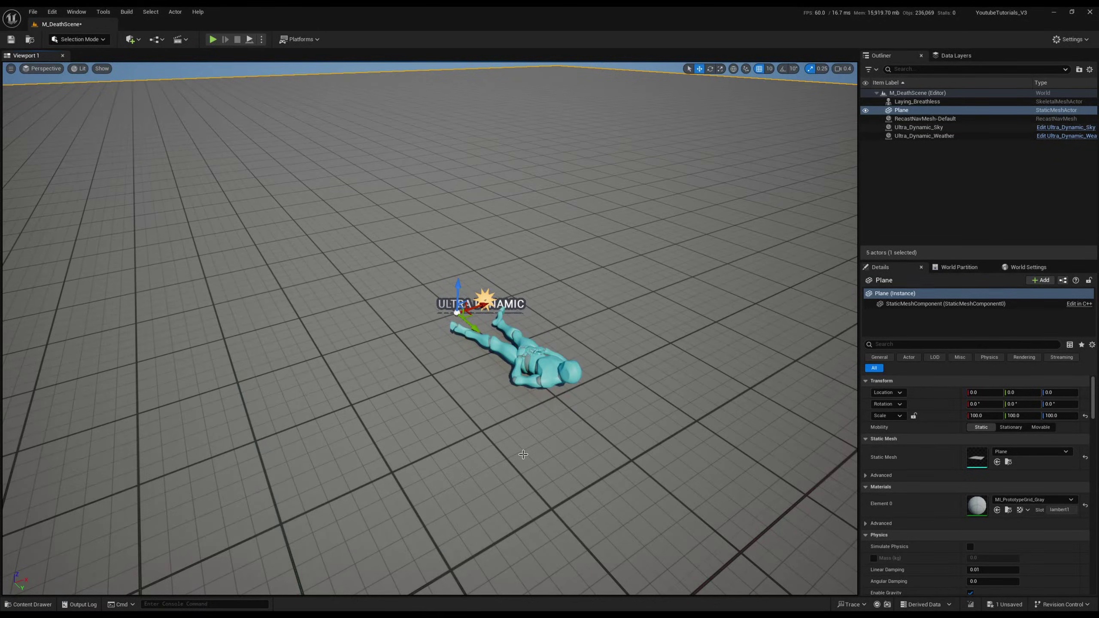
Browse to the Animations/Manny/Deaths/Fixed/Spear folder and preview the Death1 animation
{"action": "key", "text": "ctrl+space"}
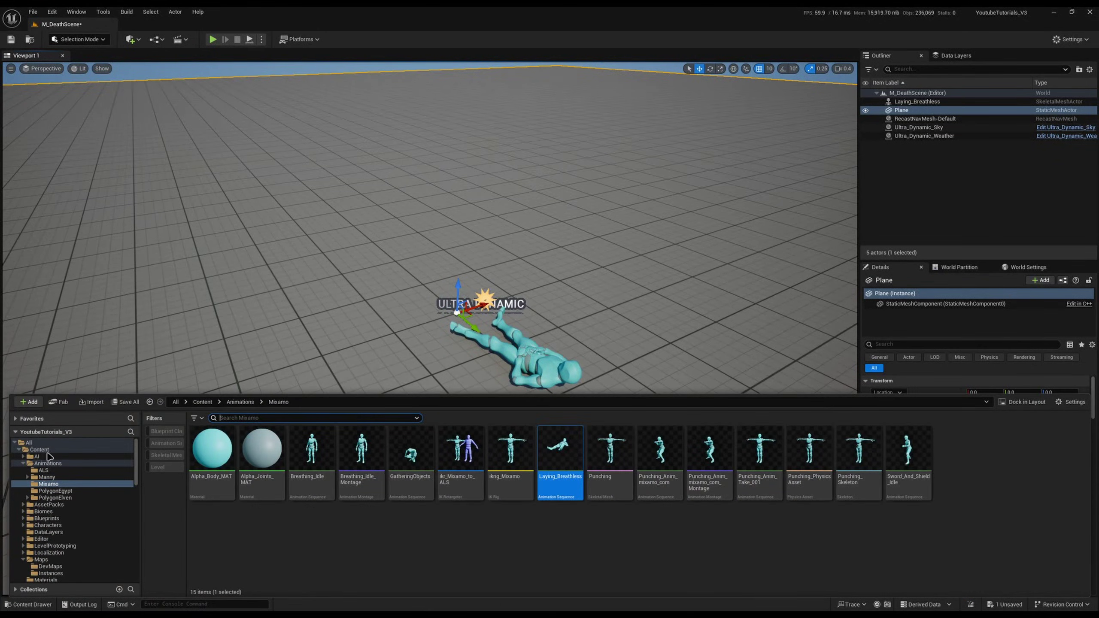
{"action": "left_click", "coordinate": [69, 497]}
{"action": "double_click", "coordinate": [211, 449]}
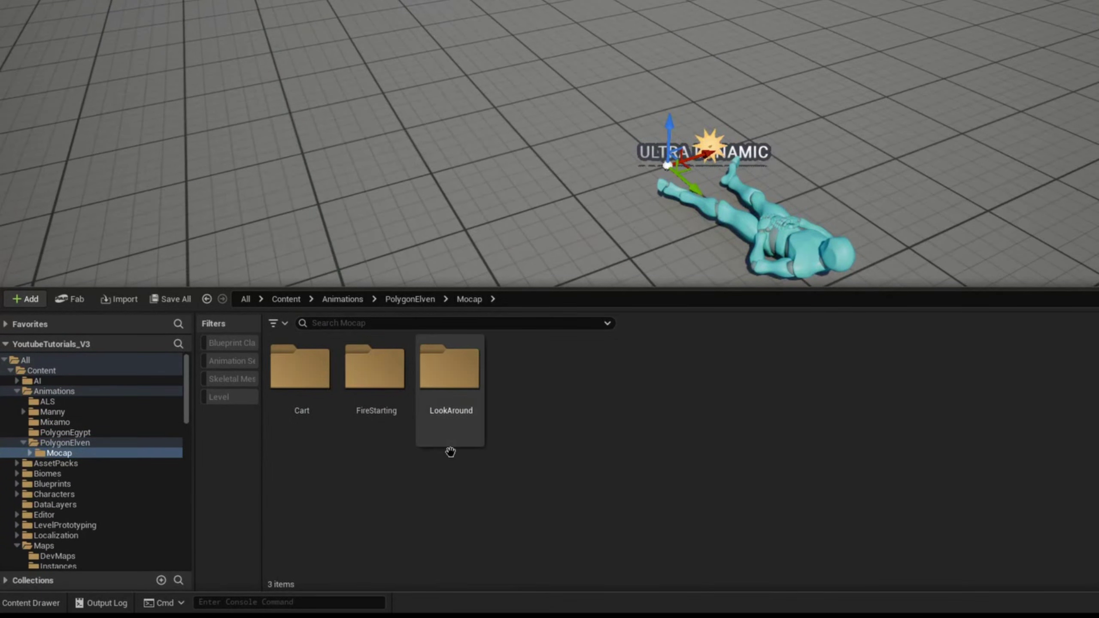
{"action": "left_click", "coordinate": [101, 434]}
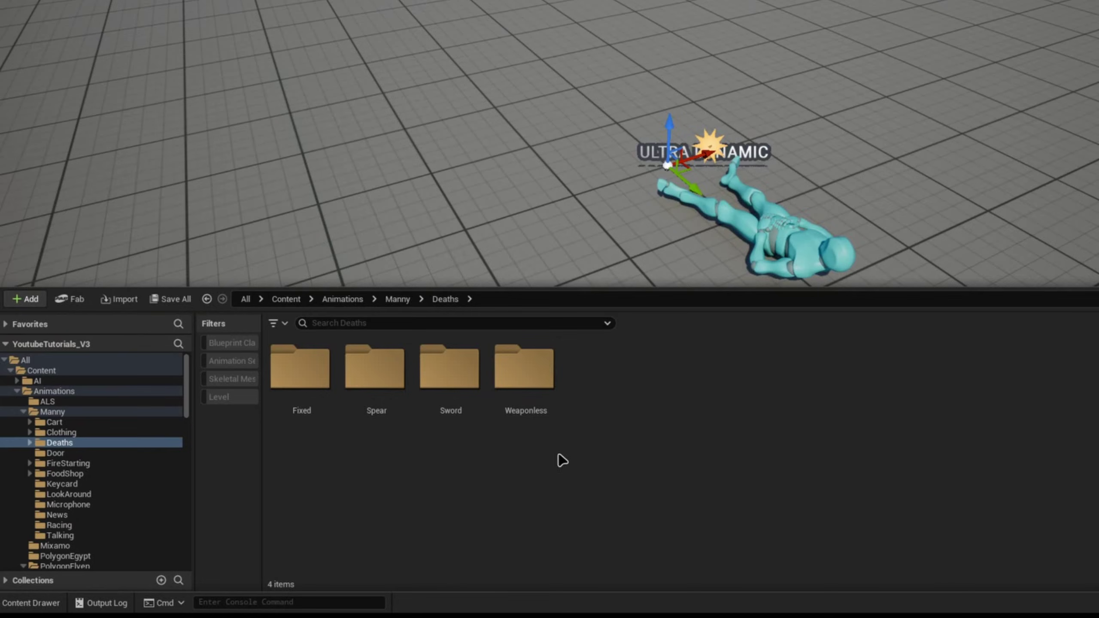
{"action": "double_click", "coordinate": [300, 364]}
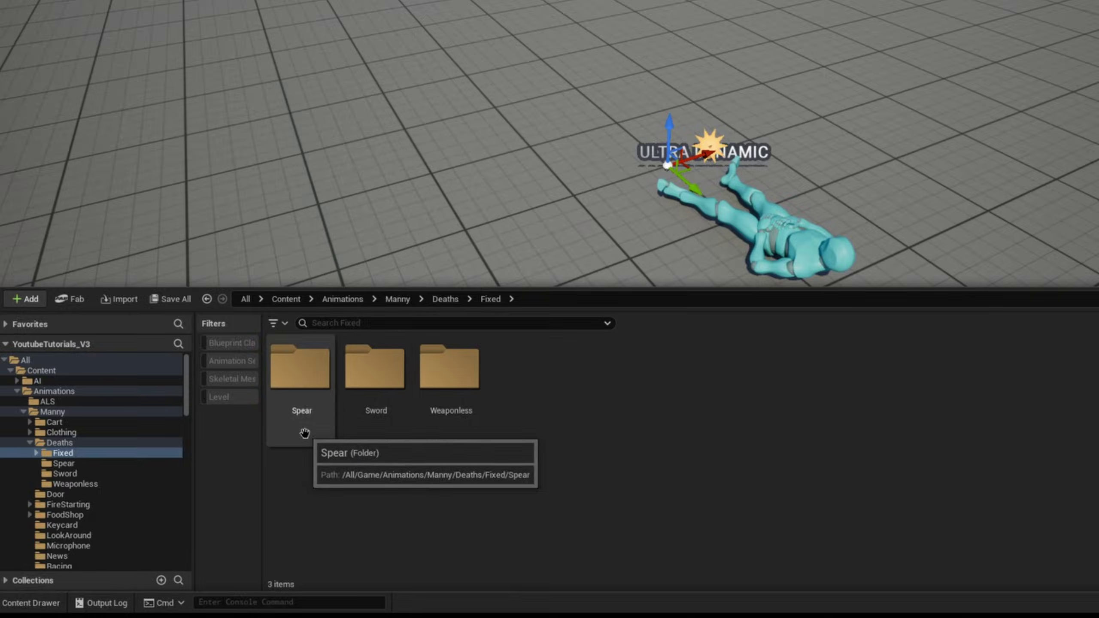
{"action": "double_click", "coordinate": [301, 428]}
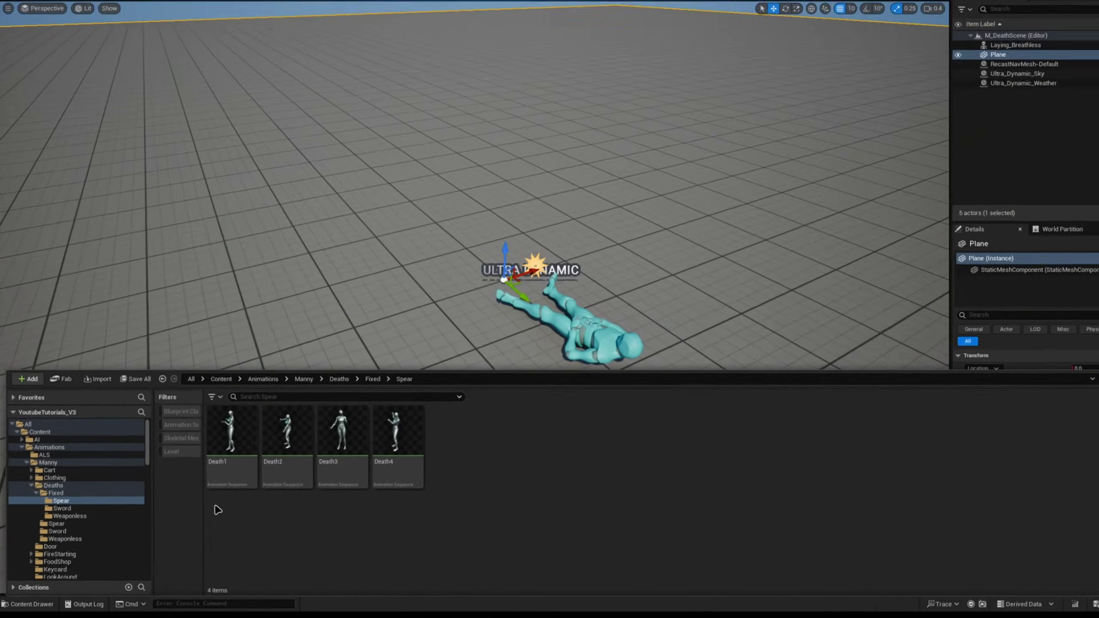
{"action": "double_click", "coordinate": [233, 468]}
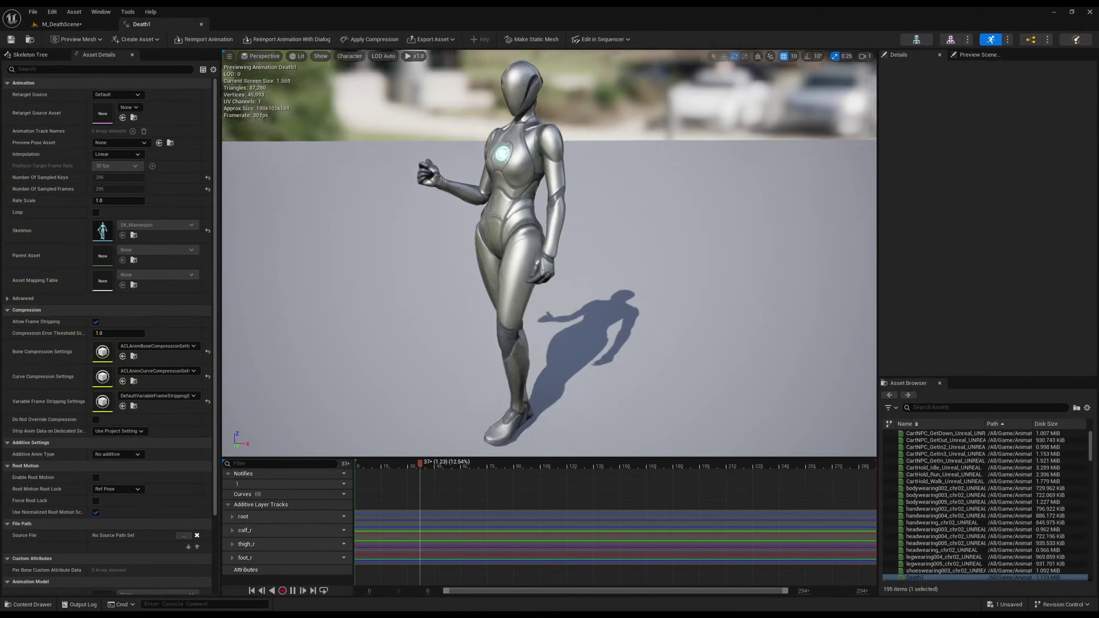
{"action": "right_click_drag", "start_coordinate": [550, 253], "coordinate": [536, 289]}
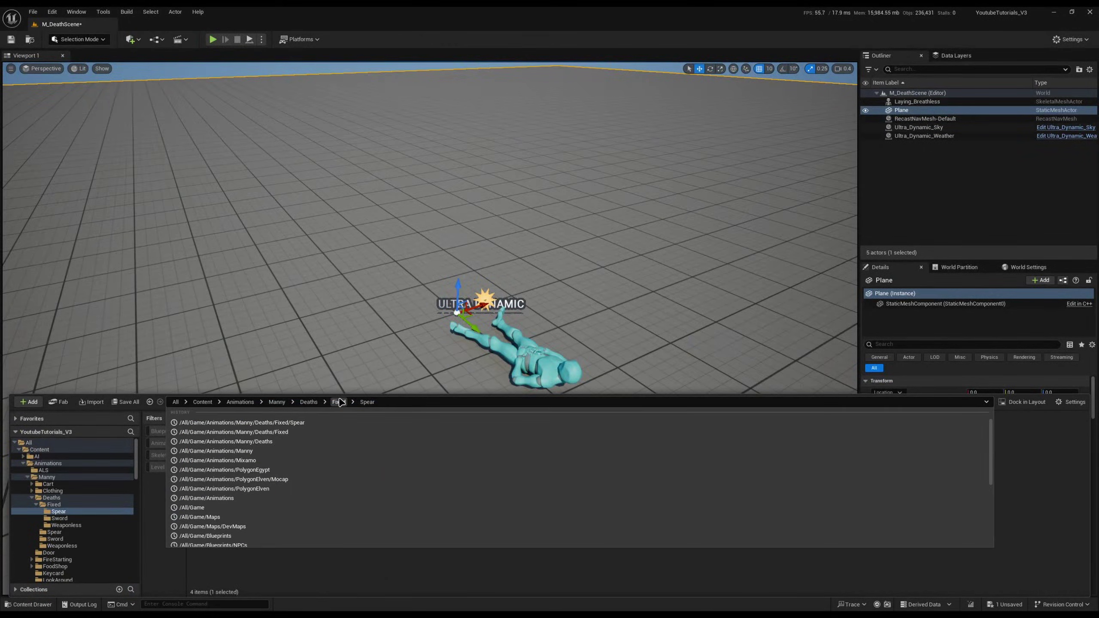
Return to the level and preview the Death2 animation from the Deaths/Fixed/Weaponless folder
{"action": "left_click", "coordinate": [340, 402]}
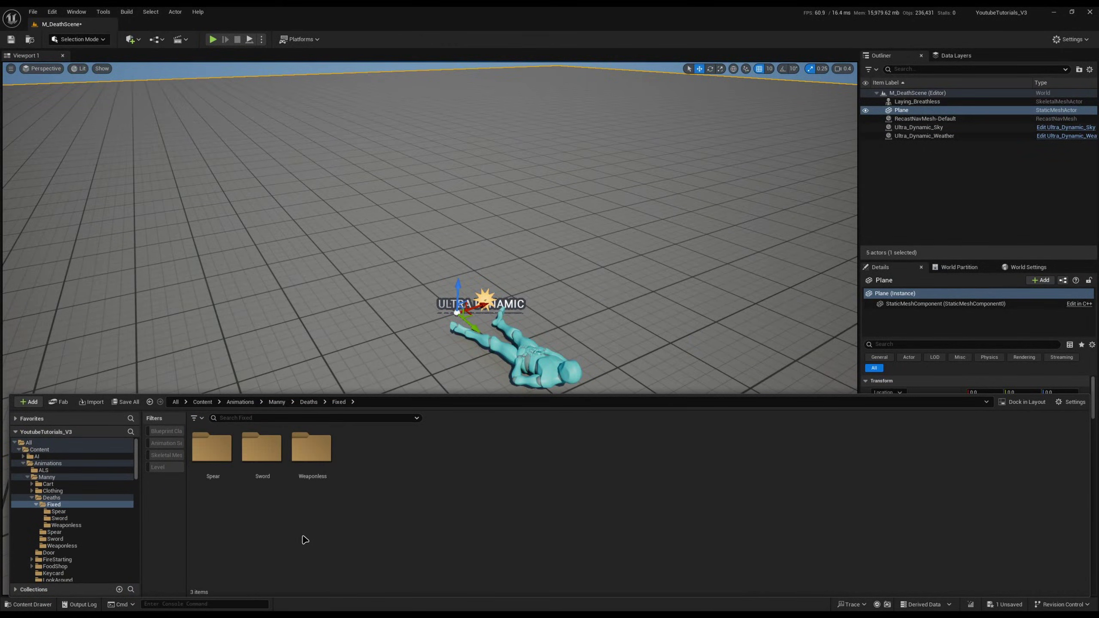
{"action": "double_click", "coordinate": [312, 453]}
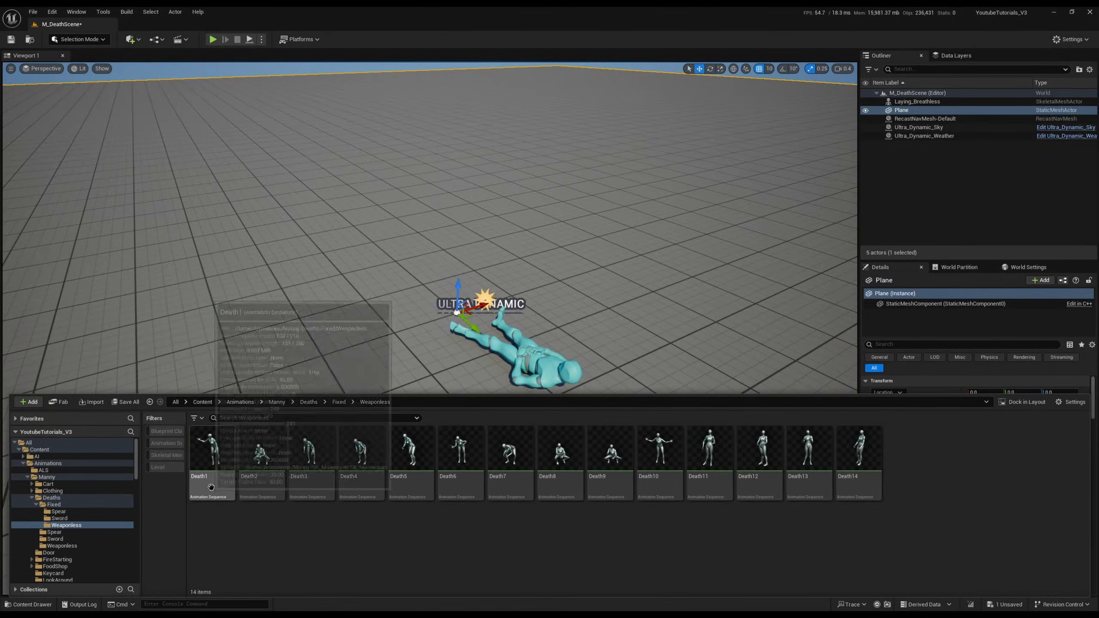
{"action": "double_click", "coordinate": [258, 482]}
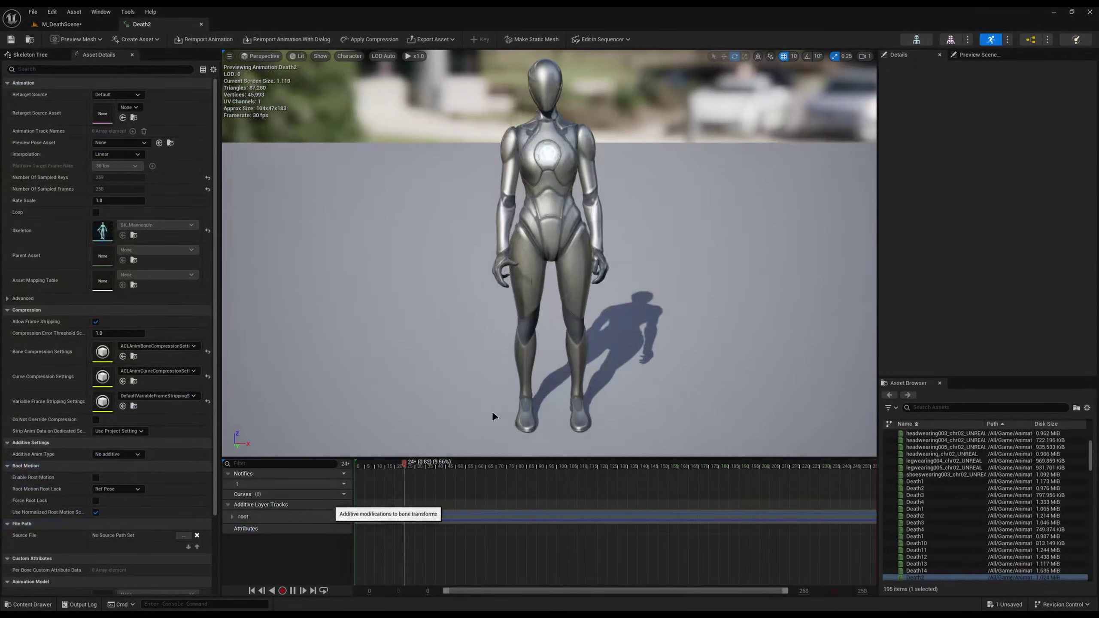
{"action": "right_click_drag", "start_coordinate": [492, 416], "coordinate": [463, 419]}
{"action": "key", "text": "s"}
{"action": "scroll", "coordinate": [492, 416], "scroll_direction": "down", "scroll_amount": 1}
{"action": "key", "text": "d"}
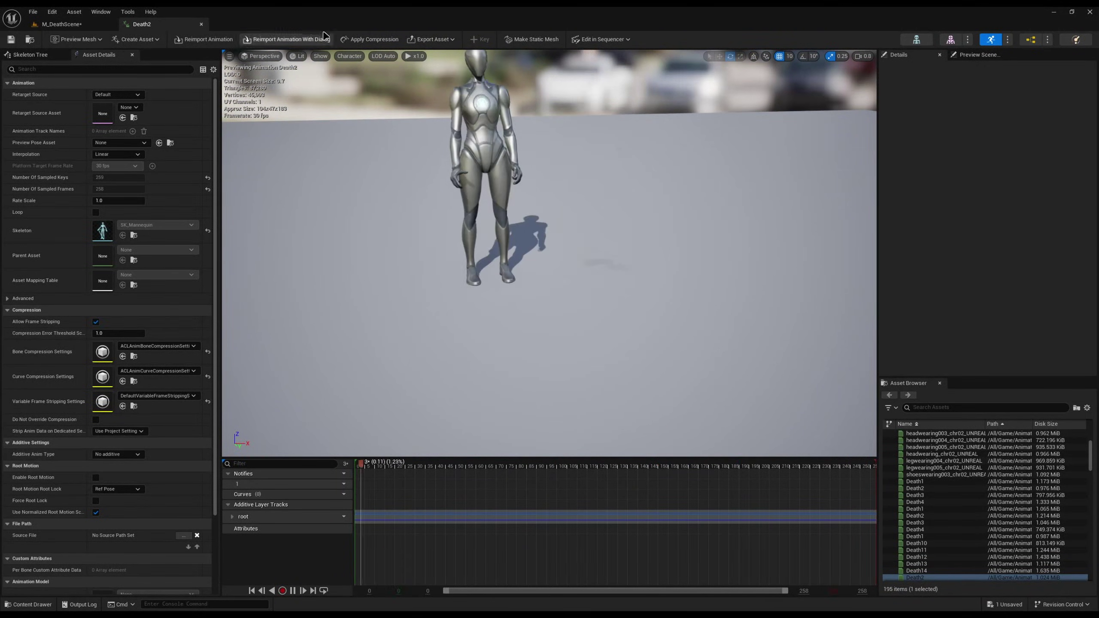
{"action": "middle_click", "coordinate": [141, 25]}
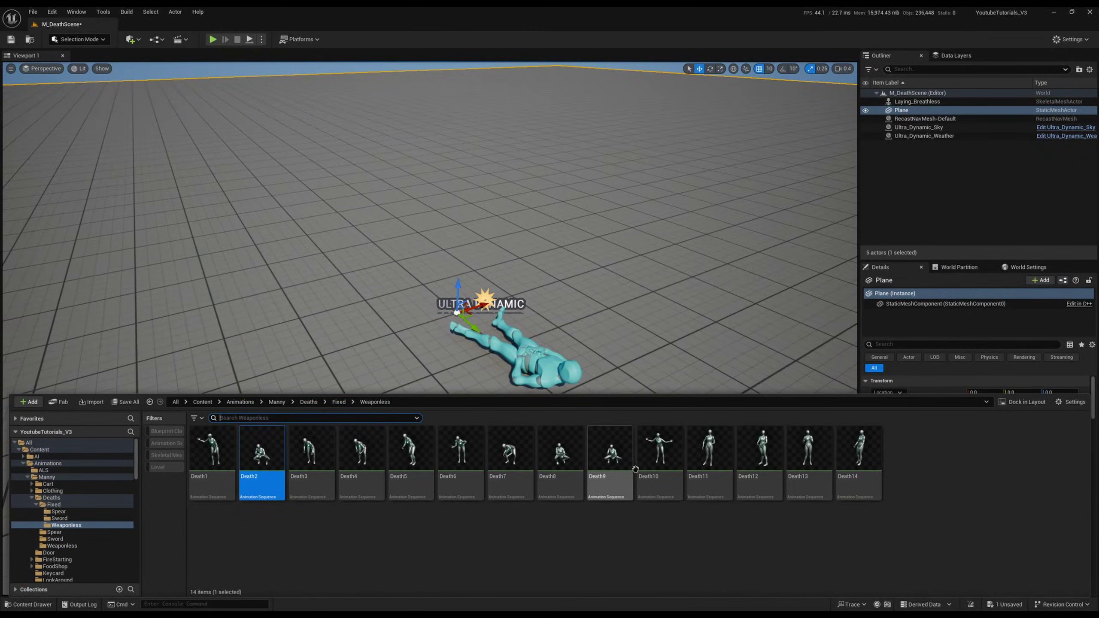
Preview the Death8 and Death10 animations from the Weaponless folder, closing the animation editor when finished
{"action": "double_click", "coordinate": [582, 473]}
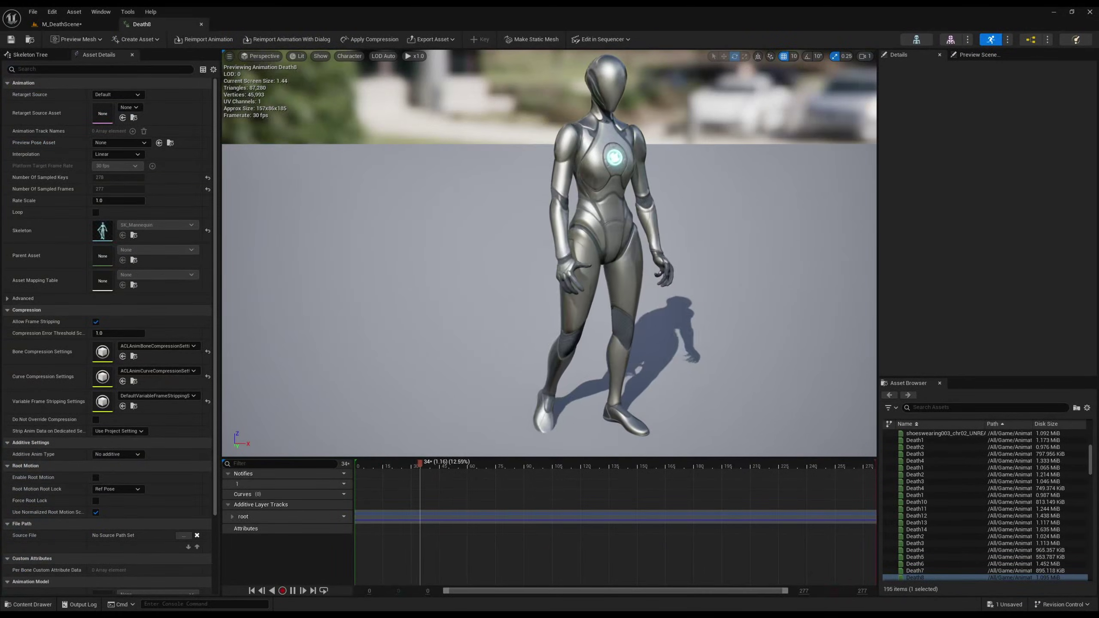
{"action": "right_click_drag", "start_coordinate": [656, 355], "coordinate": [657, 355]}
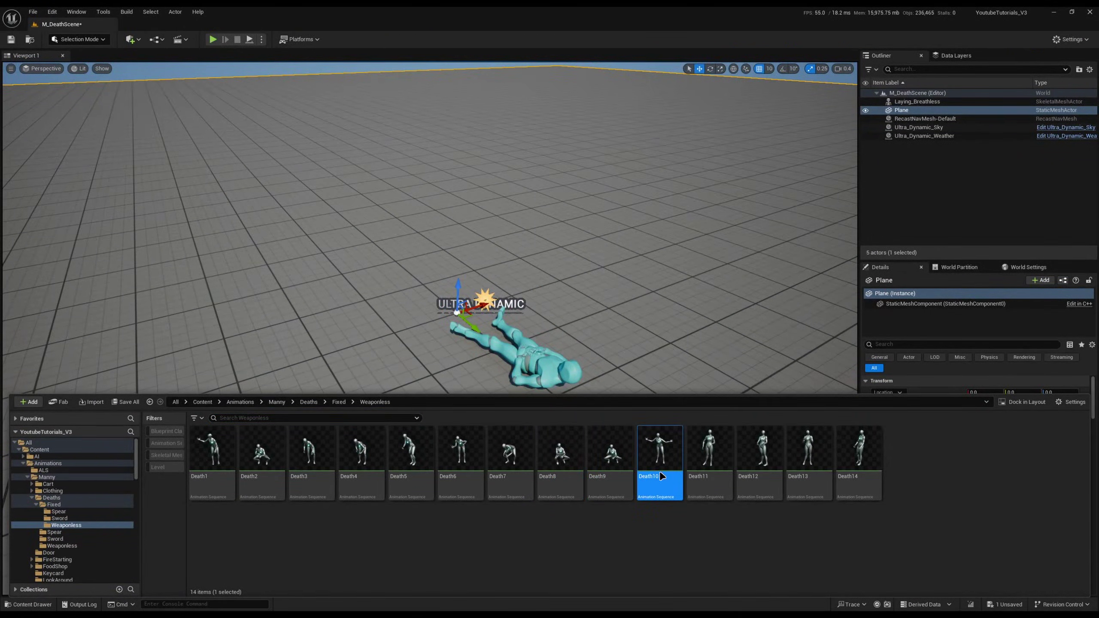
{"action": "double_click", "coordinate": [660, 471]}
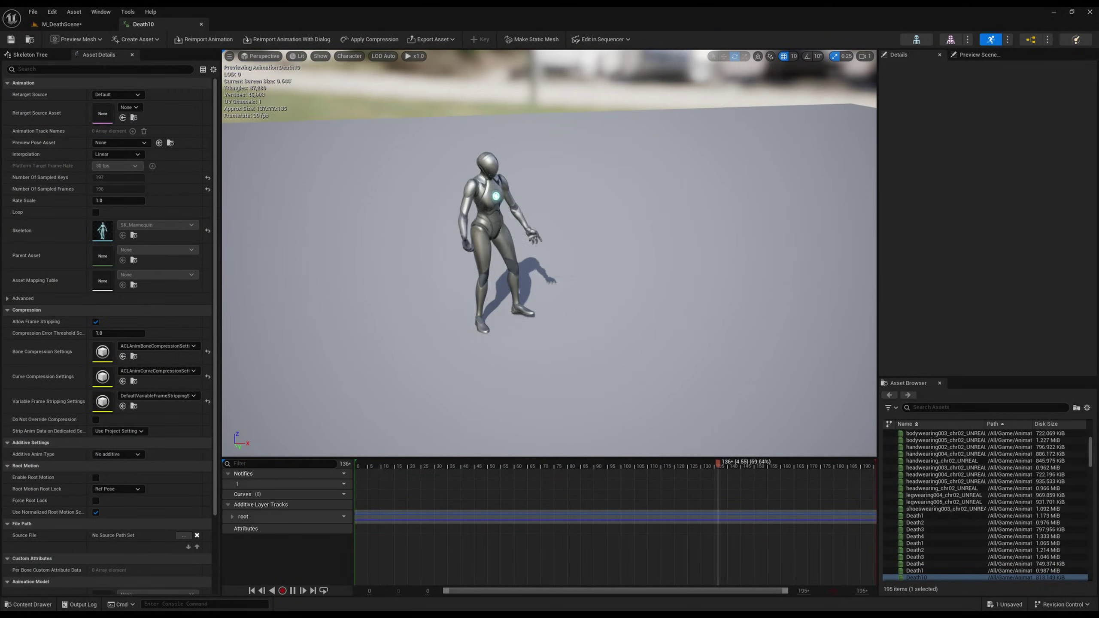
{"action": "left_click", "coordinate": [201, 24]}
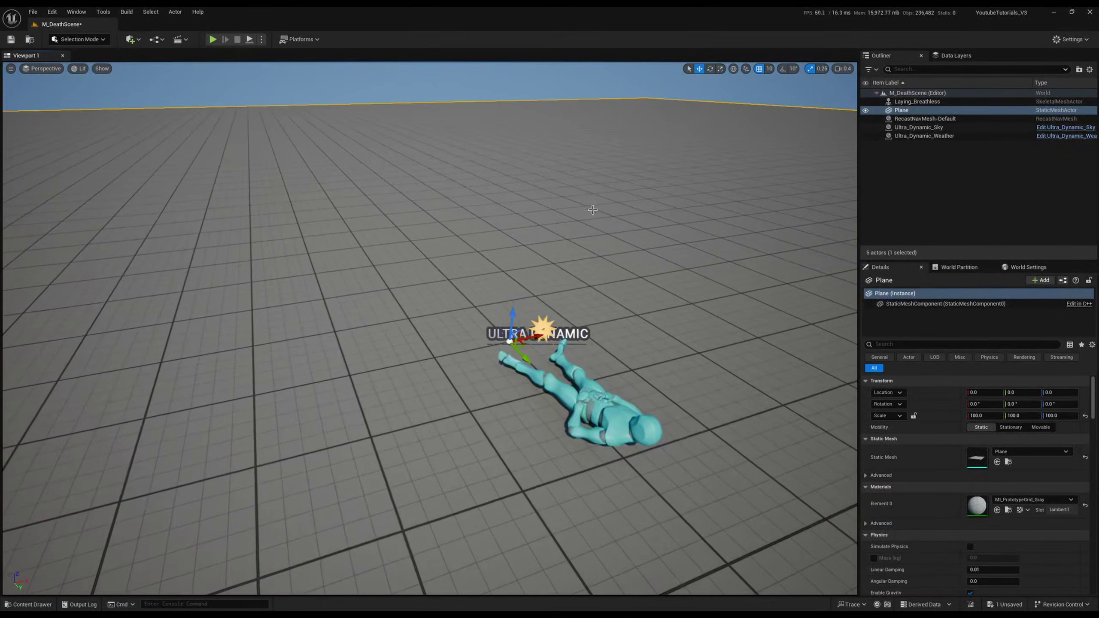
Place the Death10 animation on the plane near the lying character's feet and reset its location to the world origin
{"action": "key", "text": "ctrl+space"}
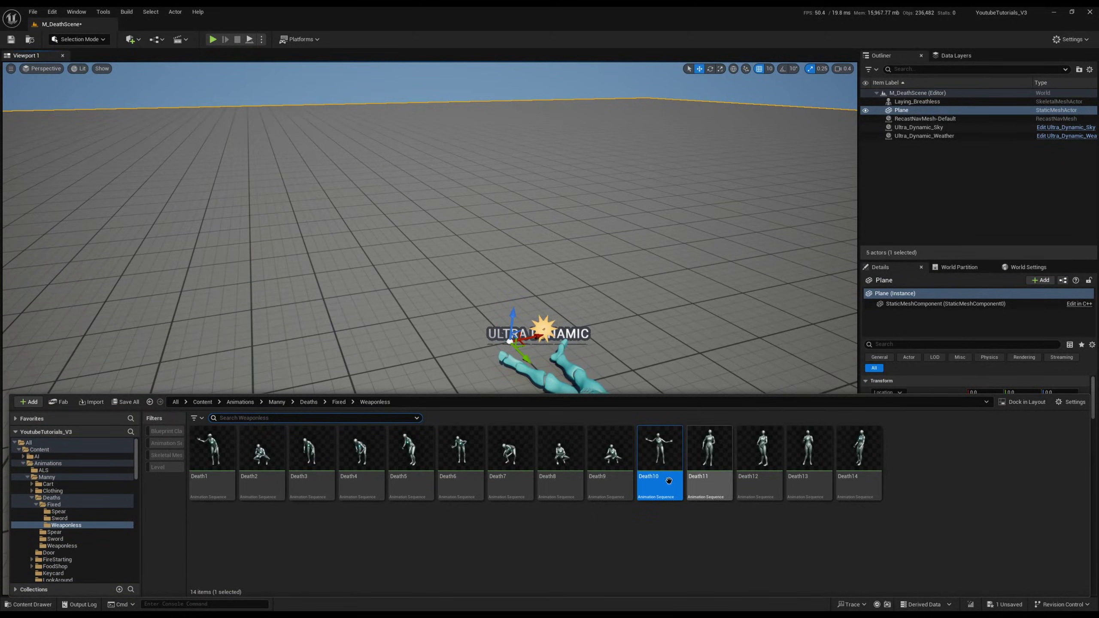
{"action": "left_click_drag", "start_coordinate": [668, 480], "coordinate": [417, 266]}
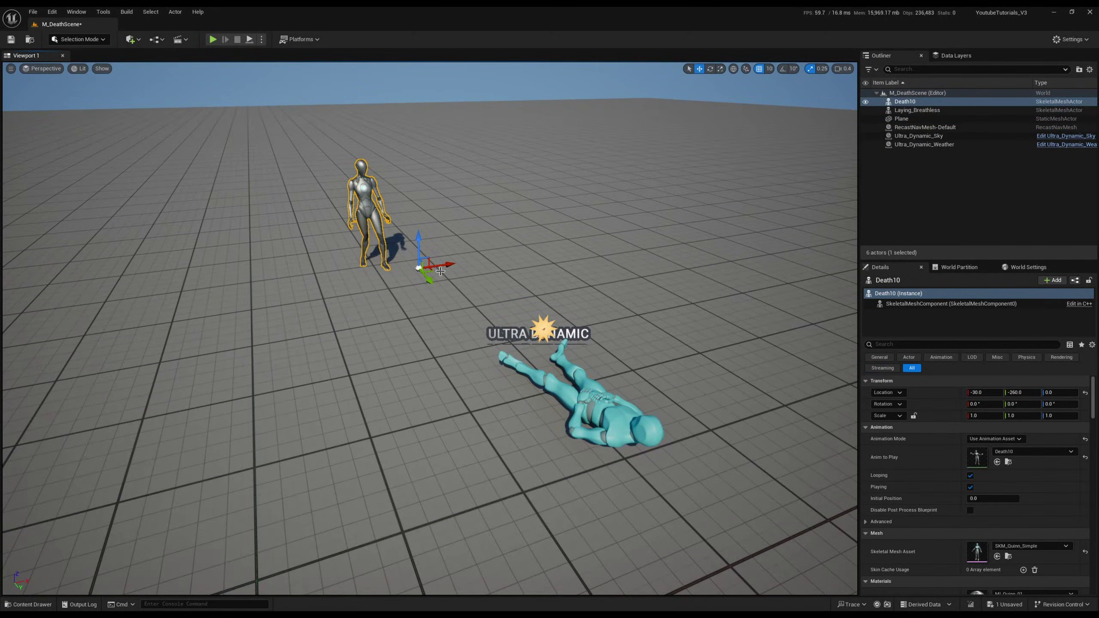
{"action": "right_click_drag", "start_coordinate": [440, 271], "coordinate": [475, 272]}
{"action": "key", "text": "w"}
{"action": "left_click", "coordinate": [1087, 392]}
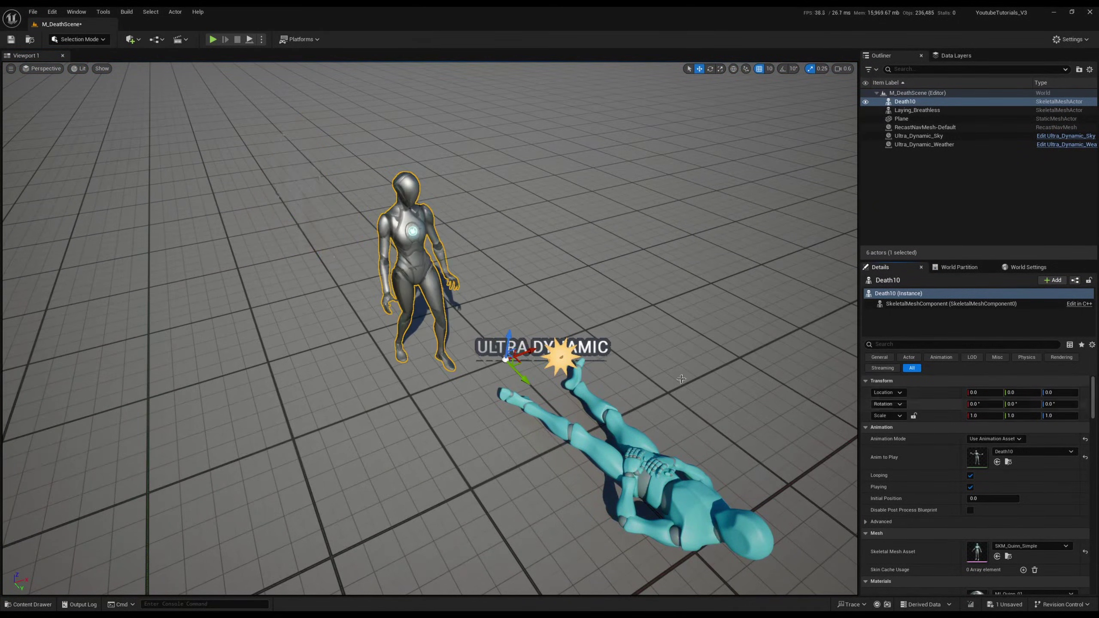
{"action": "right_click_drag", "start_coordinate": [249, 108], "coordinate": [250, 108]}
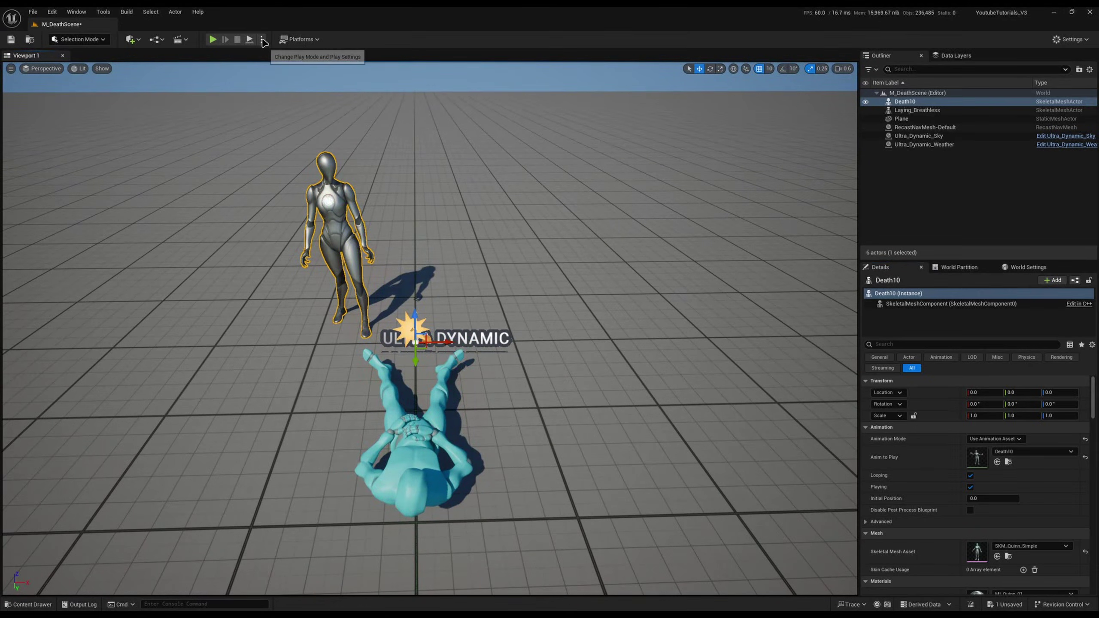
Simulate the level to watch the Death10 character's motion in front of the lying character, and stop the simulation
{"action": "left_click", "coordinate": [262, 39]}
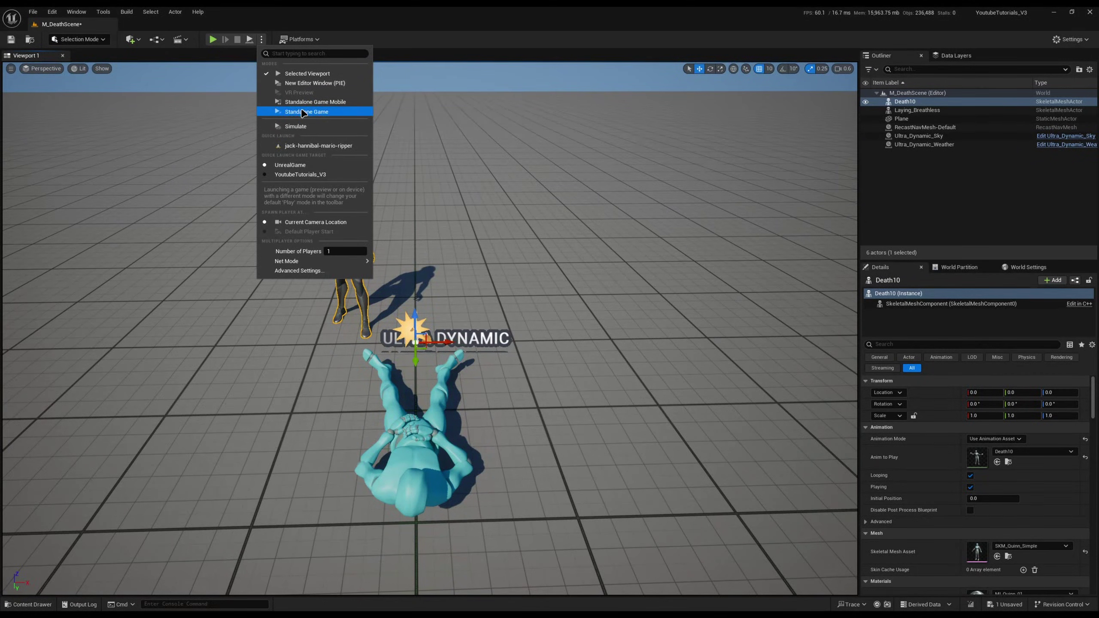
{"action": "left_click", "coordinate": [303, 111]}
{"action": "left_click", "coordinate": [262, 42]}
{"action": "left_click", "coordinate": [294, 125]}
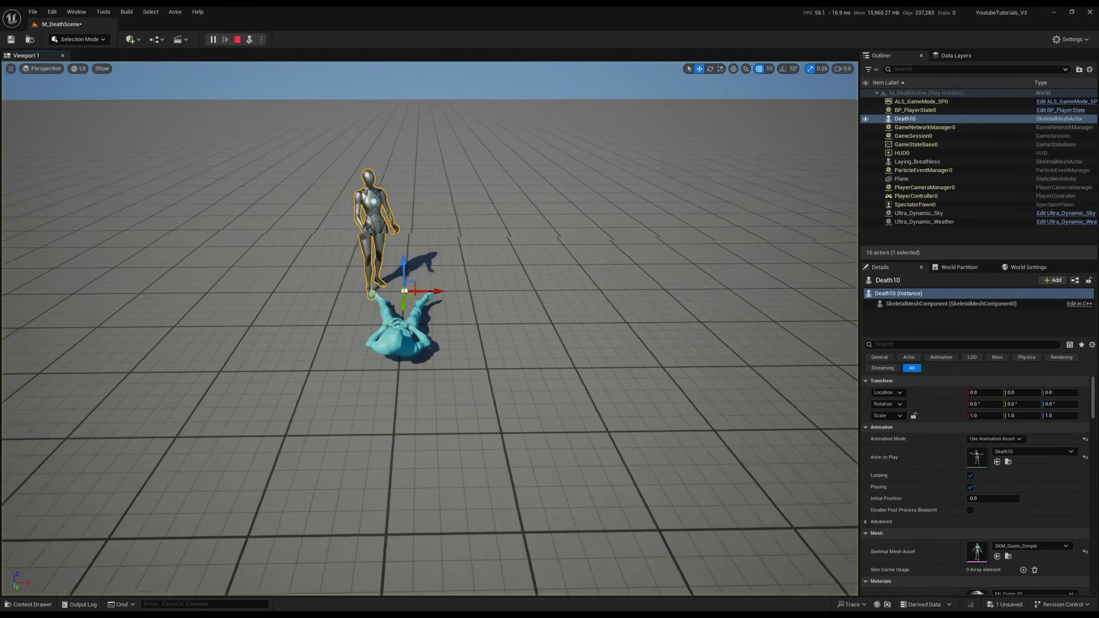
{"action": "right_click_drag", "start_coordinate": [429, 329], "coordinate": [375, 298]}
{"action": "key", "text": "w"}
{"action": "key", "text": "s"}
{"action": "key", "text": "w"}
{"action": "key", "text": "w"}
{"action": "left_click", "coordinate": [237, 40]}
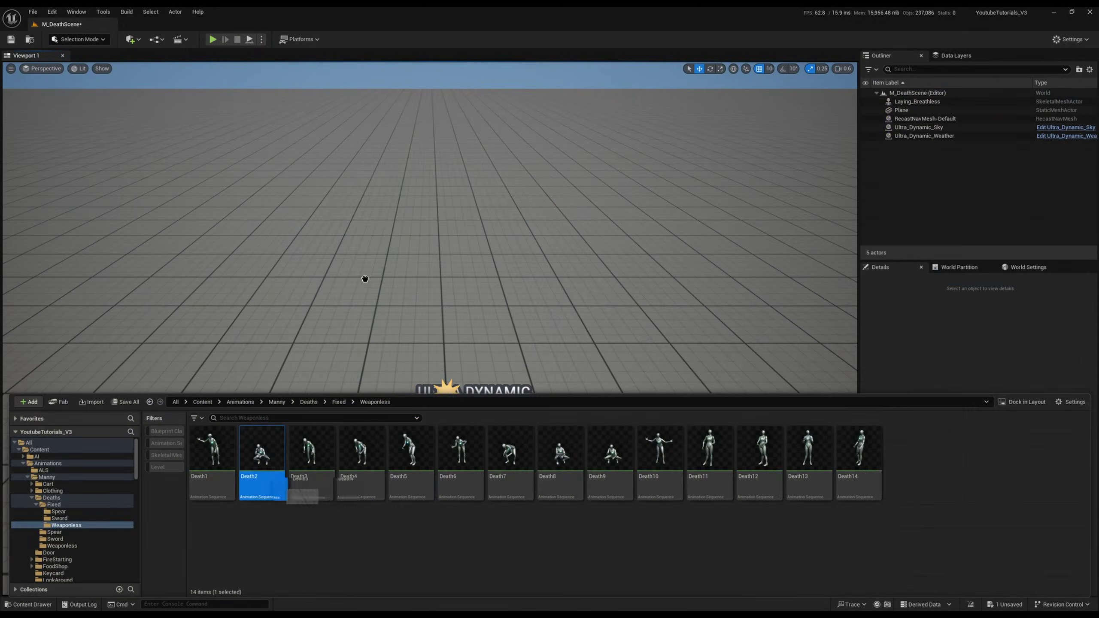
Place the Weaponless folder's Death8 animation on the plane in place of Death10 and reset its location to the world origin
{"action": "left_click_drag", "start_coordinate": [363, 277], "coordinate": [316, 270]}
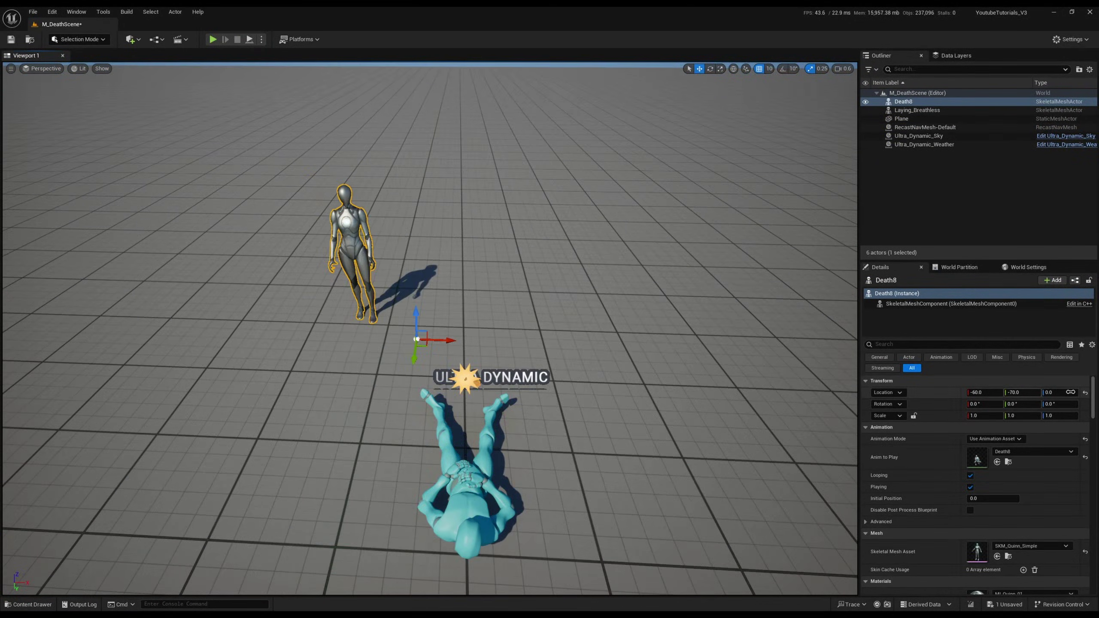
{"action": "left_click", "coordinate": [1085, 392]}
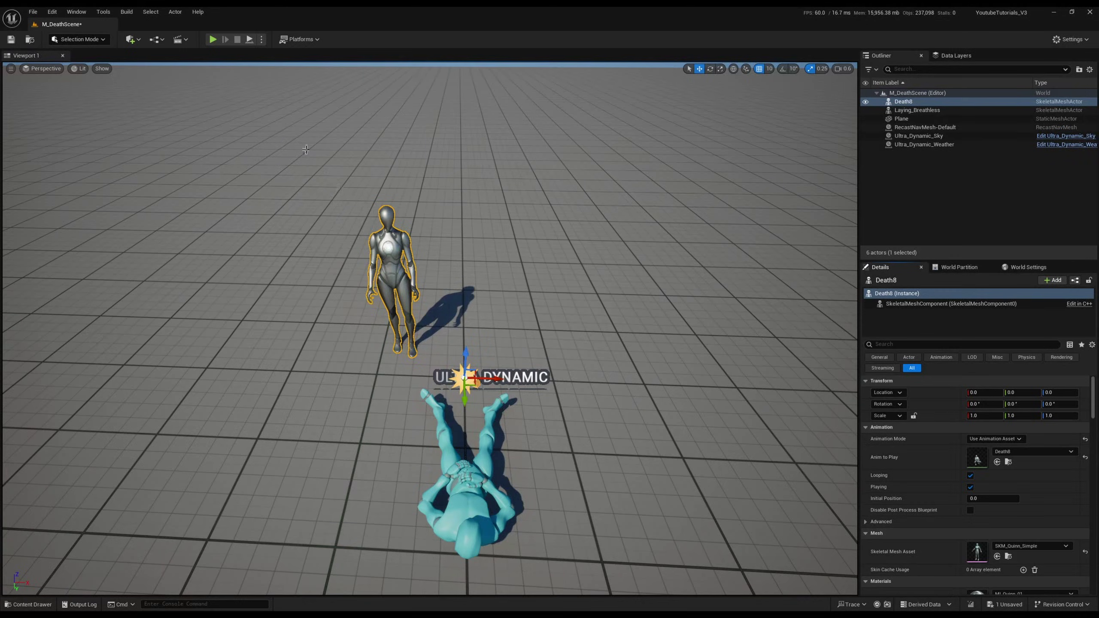
Simulate the level and pause it while the Death8 character crouches at the lying character's feet
{"action": "left_click", "coordinate": [261, 40]}
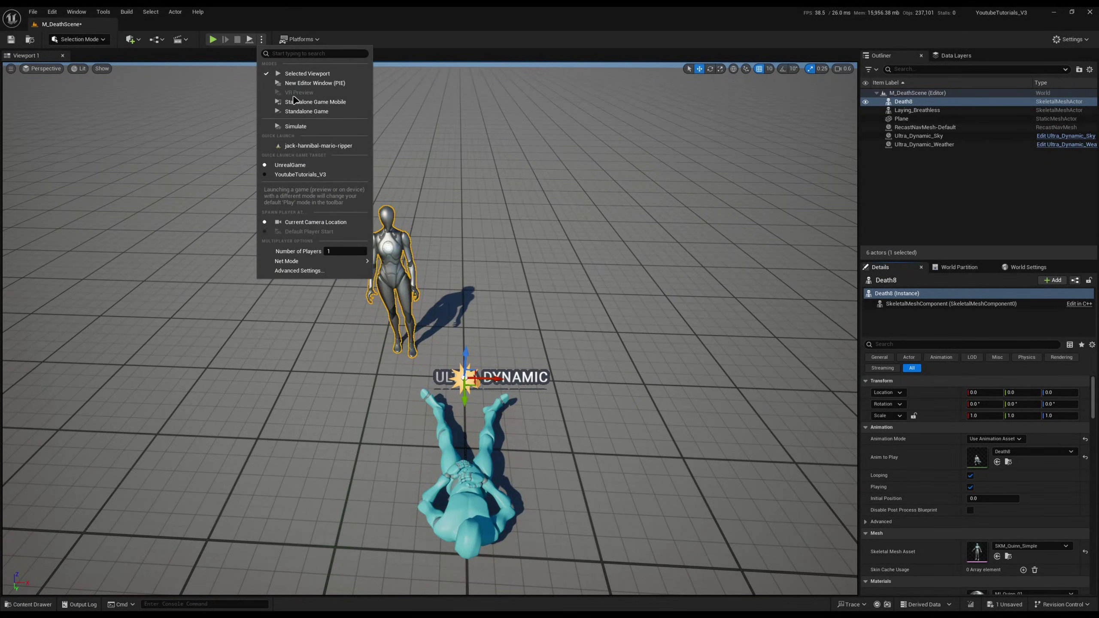
{"action": "left_click", "coordinate": [304, 128]}
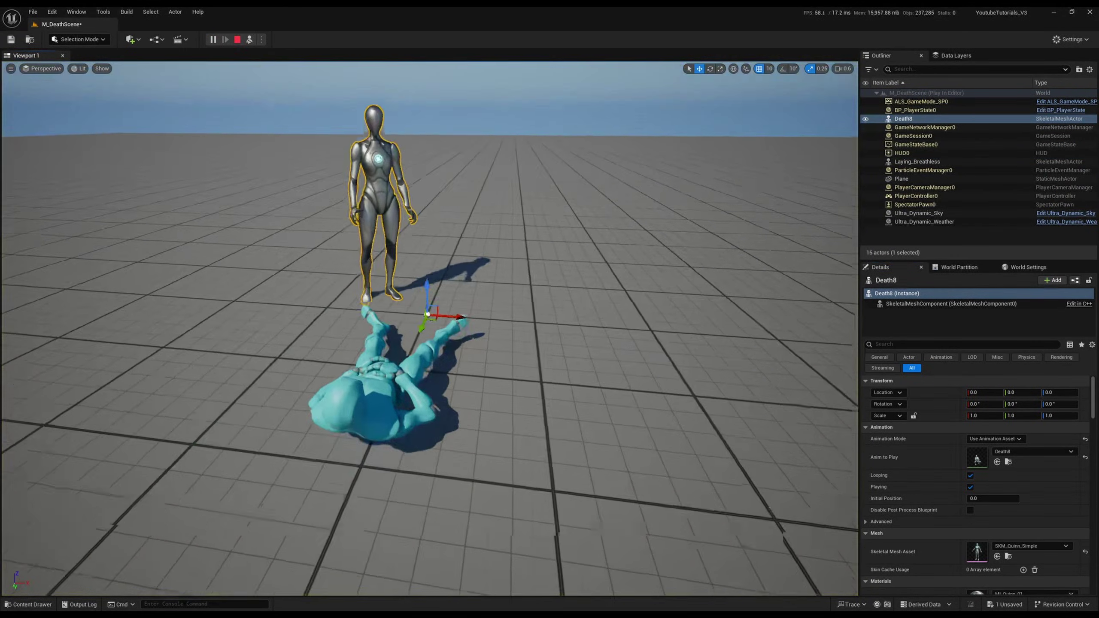
{"action": "right_click_drag", "start_coordinate": [430, 329], "coordinate": [423, 334]}
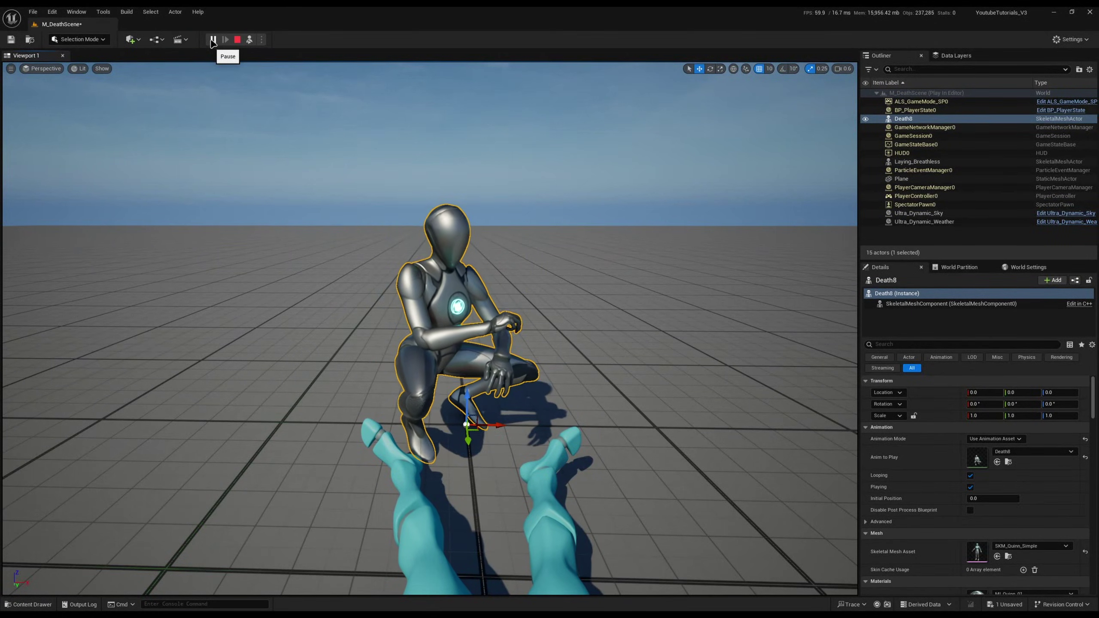
{"action": "left_click", "coordinate": [211, 40]}
{"action": "key", "text": "s"}
{"action": "right_click_drag", "start_coordinate": [536, 466], "coordinate": [513, 427]}
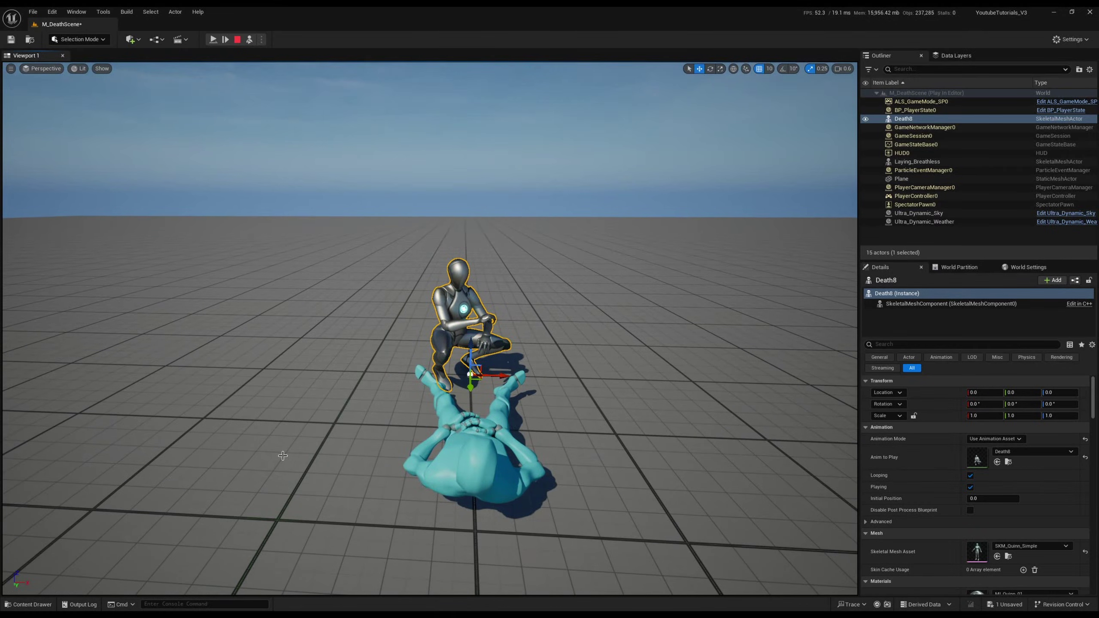
Examine the paused crouching pose from the lying character's point of view and resume the simulation
{"action": "key", "text": "w"}
{"action": "mouse_move", "coordinate": [282, 456]}
{"action": "right_mouse_down"}
{"action": "mouse_move", "coordinate": [280, 431]}
{"action": "mouse_move", "coordinate": [221, 442]}
{"action": "mouse_move", "coordinate": [279, 443]}
{"action": "right_mouse_up"}
{"action": "key", "text": "s"}
{"action": "key", "text": "w"}
{"action": "key", "text": "a"}
{"action": "key", "text": "s"}
{"action": "key", "text": "w"}
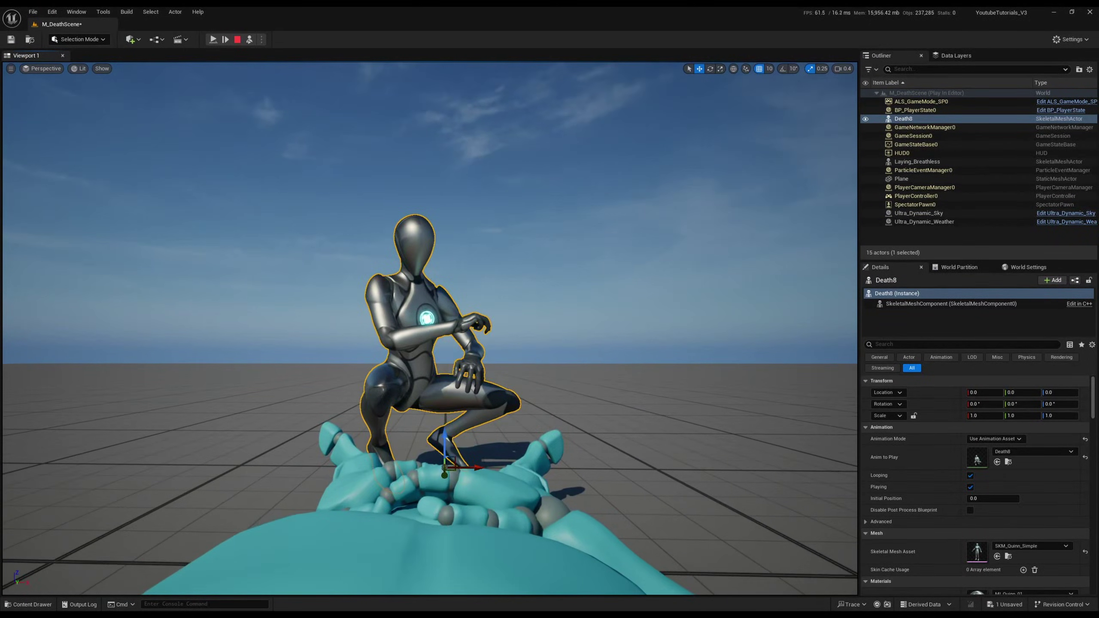
{"action": "left_click", "coordinate": [211, 40]}
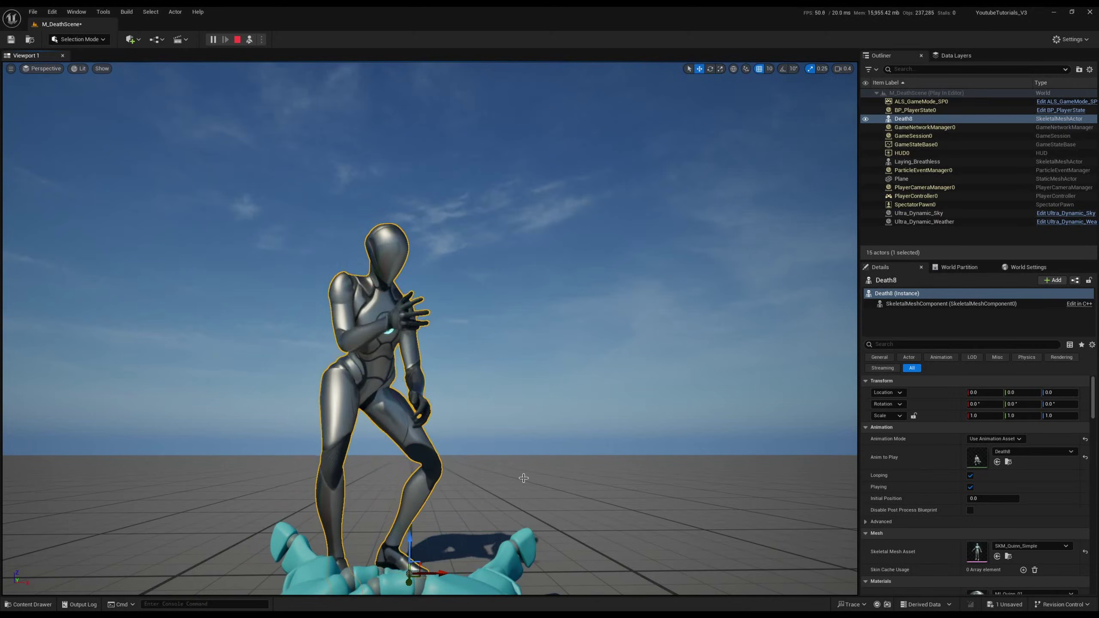
Stop the simulation, open the Death8 animation and scrub it to the crouching pose at about frame 134
{"action": "key", "text": "Escape"}
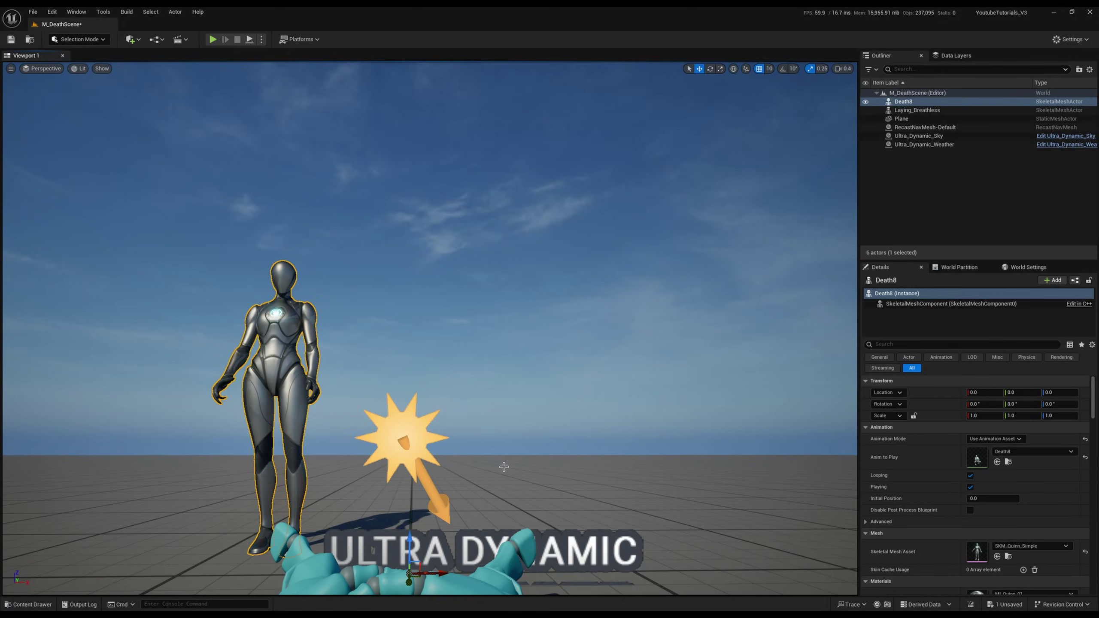
{"action": "right_click_drag", "start_coordinate": [10, 211], "coordinate": [9, 316]}
{"action": "key", "text": "ctrl+space"}
{"action": "double_click", "coordinate": [559, 451]}
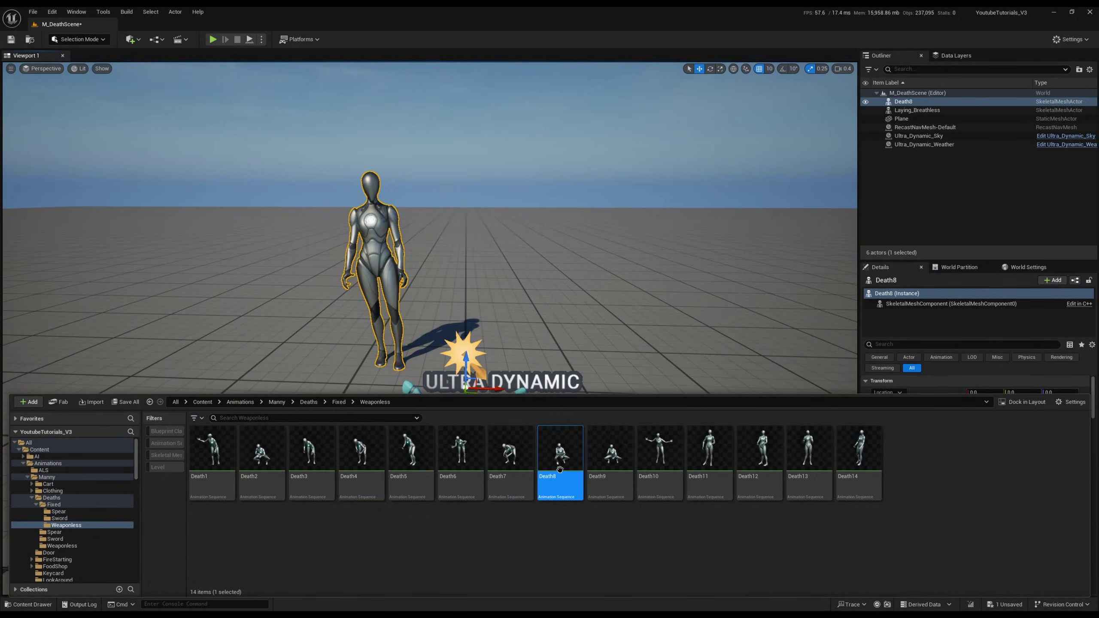
{"action": "key", "text": "s"}
{"action": "right_click_drag", "start_coordinate": [739, 169], "coordinate": [761, 148]}
{"action": "scroll", "coordinate": [764, 161], "scroll_direction": "down", "scroll_amount": 1}
{"action": "key", "text": "w"}
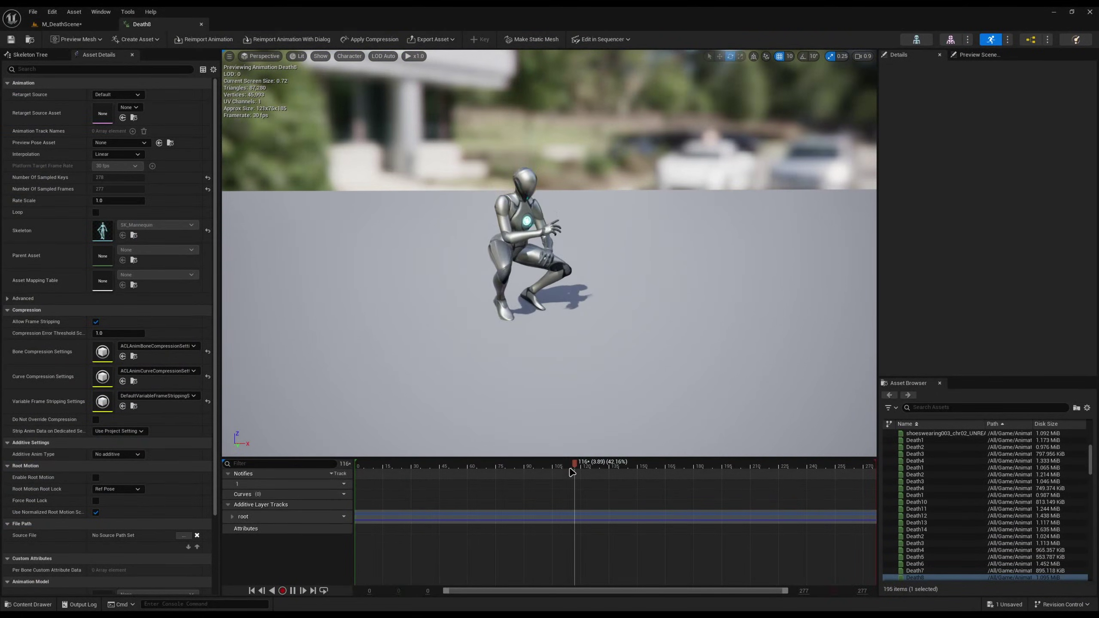
{"action": "left_click_drag", "start_coordinate": [586, 464], "coordinate": [609, 462]}
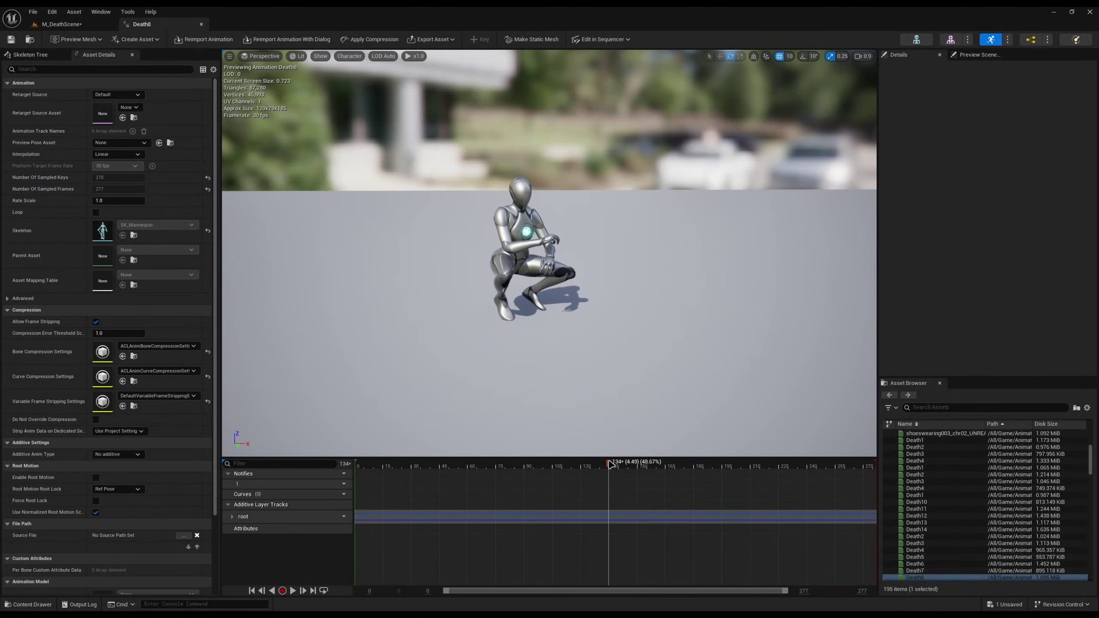
Create a new animation from the current pose, named Death8PrimePose, in the Animations folder
{"action": "left_click", "coordinate": [138, 42]}
{"action": "mouse_move", "coordinate": [161, 66]}
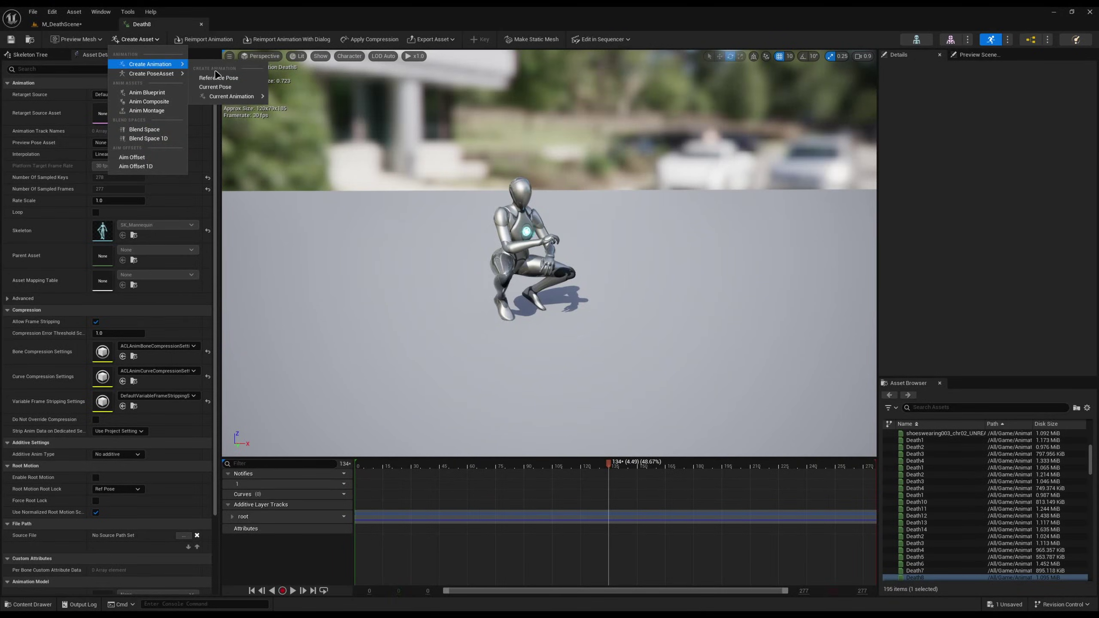
{"action": "left_click", "coordinate": [231, 88]}
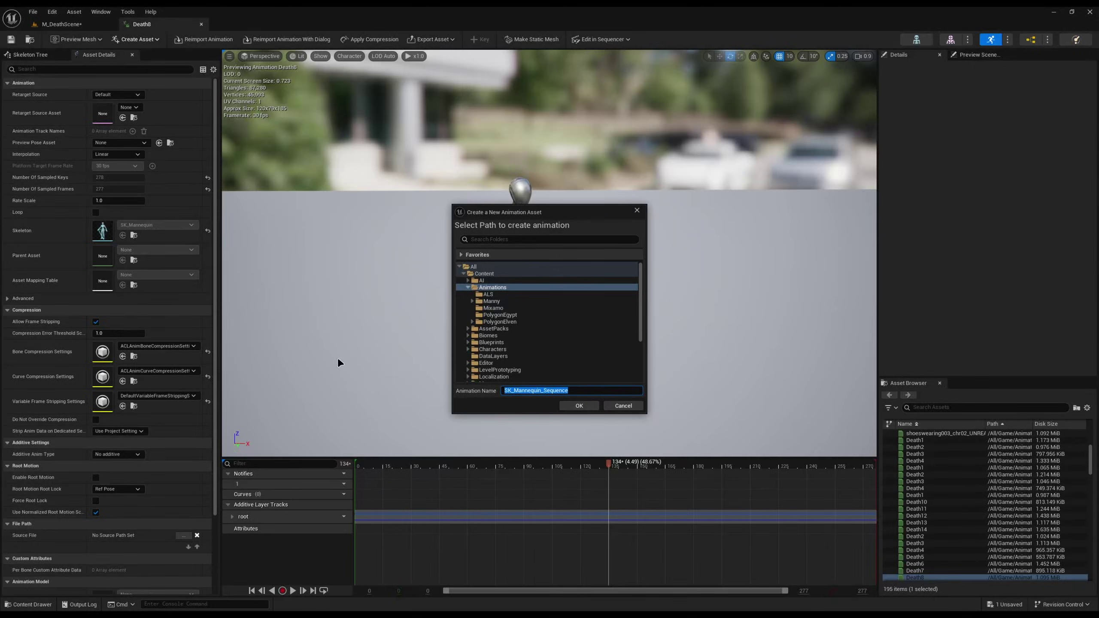
{"action": "type", "text": "Death8PrimePose"}
{"action": "left_click", "coordinate": [583, 407]}
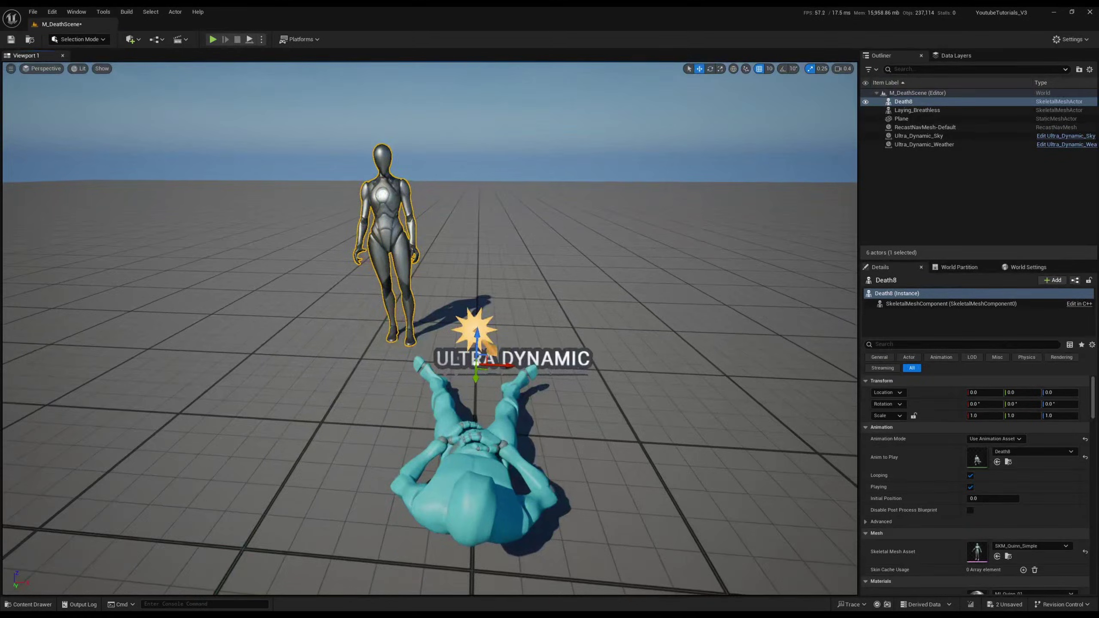
Close the Death8 animation, replace the Death8 character in the level with Death8PrimePose, and reset its location to the world origin
{"action": "left_click", "coordinate": [201, 23]}
{"action": "key", "text": "Delete"}
{"action": "key", "text": "ctrl+space"}
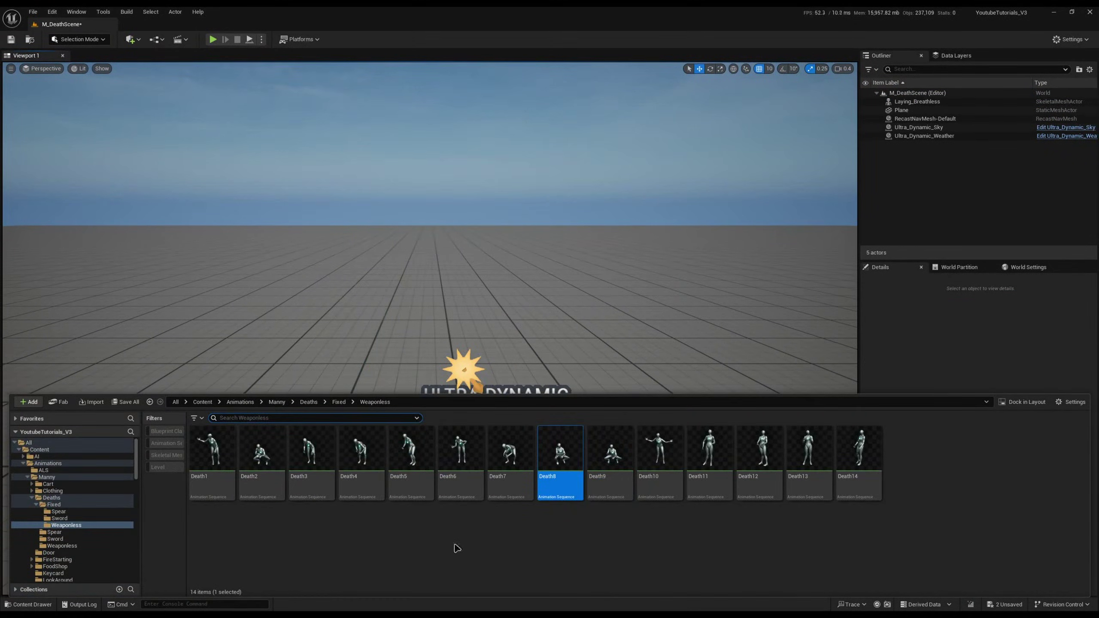
{"action": "left_click", "coordinate": [47, 463]}
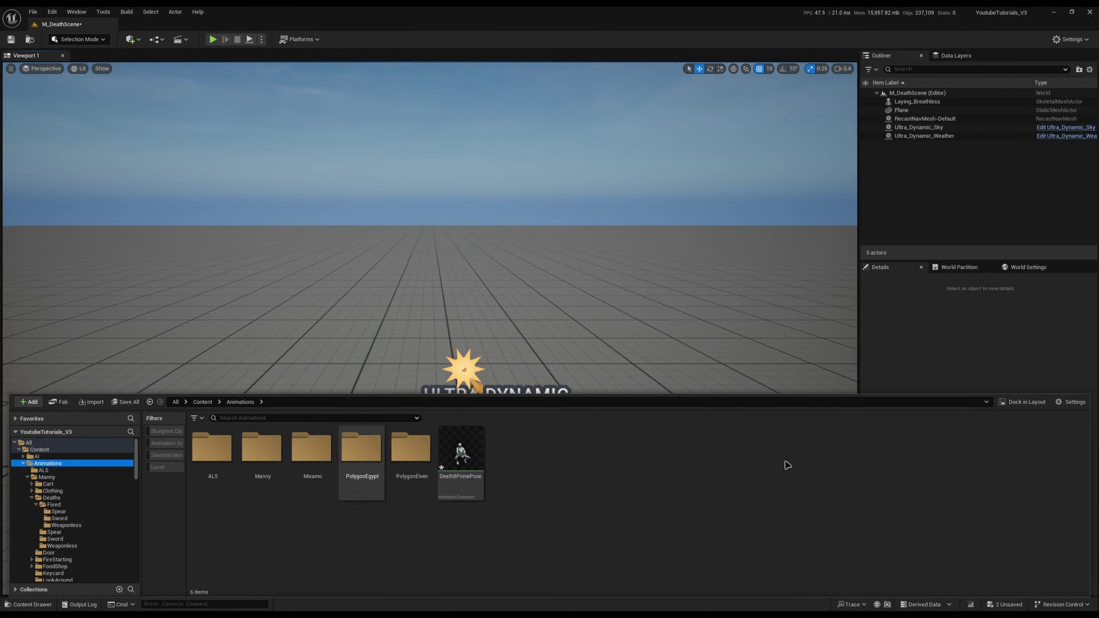
{"action": "left_click_drag", "start_coordinate": [460, 459], "coordinate": [331, 327]}
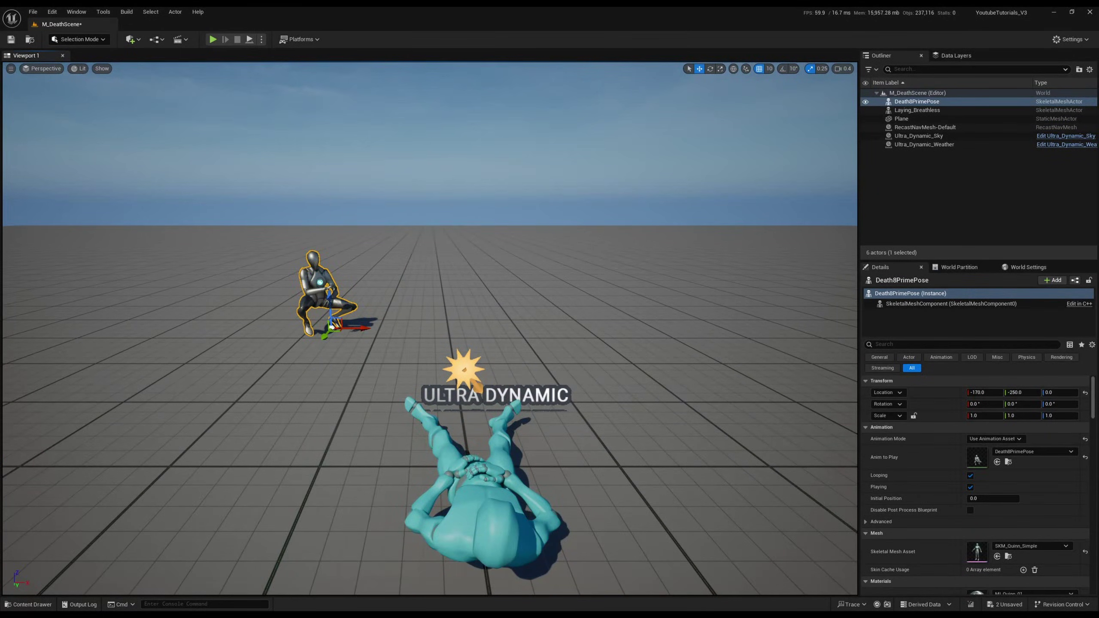
{"action": "left_click", "coordinate": [1086, 393]}
{"action": "key", "text": "f"}
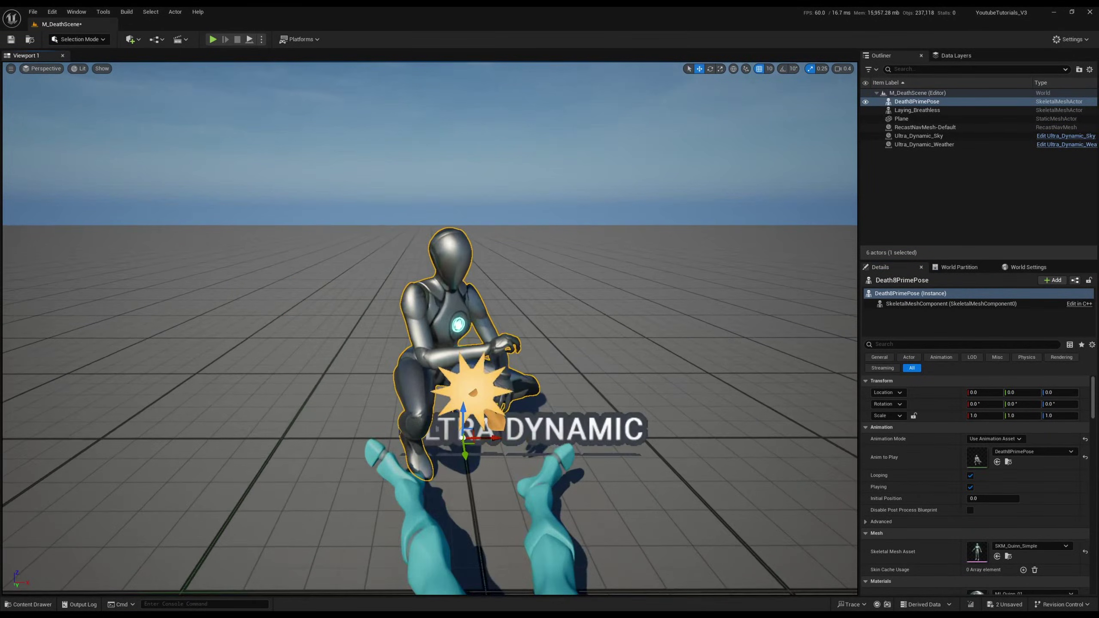
Add a Cine Camera Actor to the level
{"action": "key", "text": "s"}
{"action": "right_click_drag", "start_coordinate": [431, 329], "coordinate": [437, 296]}
{"action": "key", "text": "q"}
{"action": "key", "text": "w"}
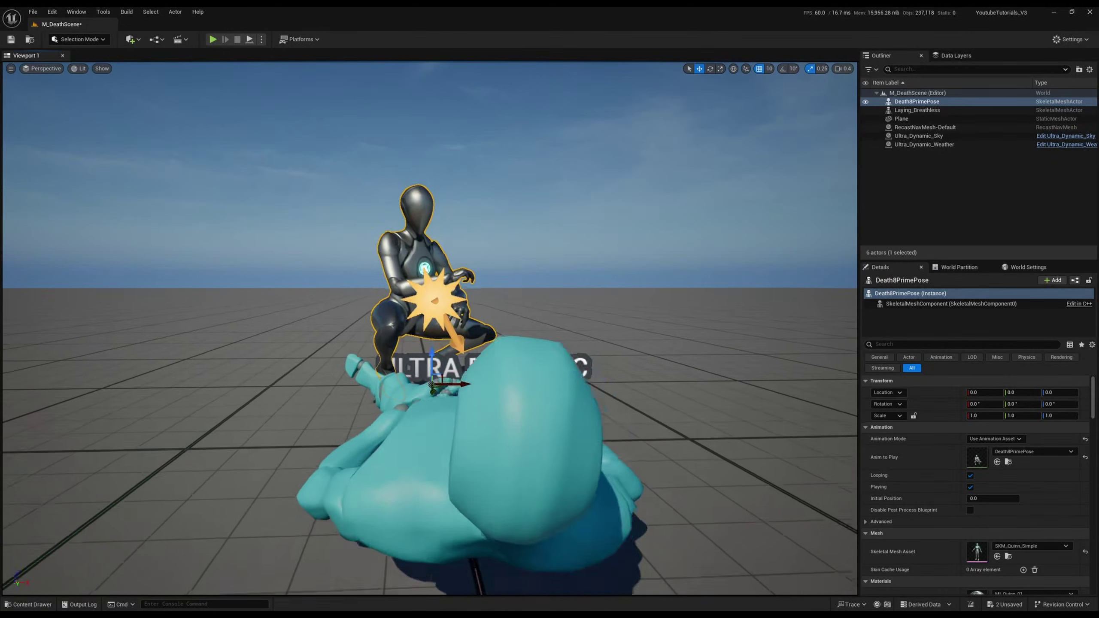
{"action": "right_click_drag", "start_coordinate": [210, 108], "coordinate": [238, 131]}
{"action": "key", "text": "s"}
{"action": "left_click", "coordinate": [131, 40]}
{"action": "type", "text": "c"}
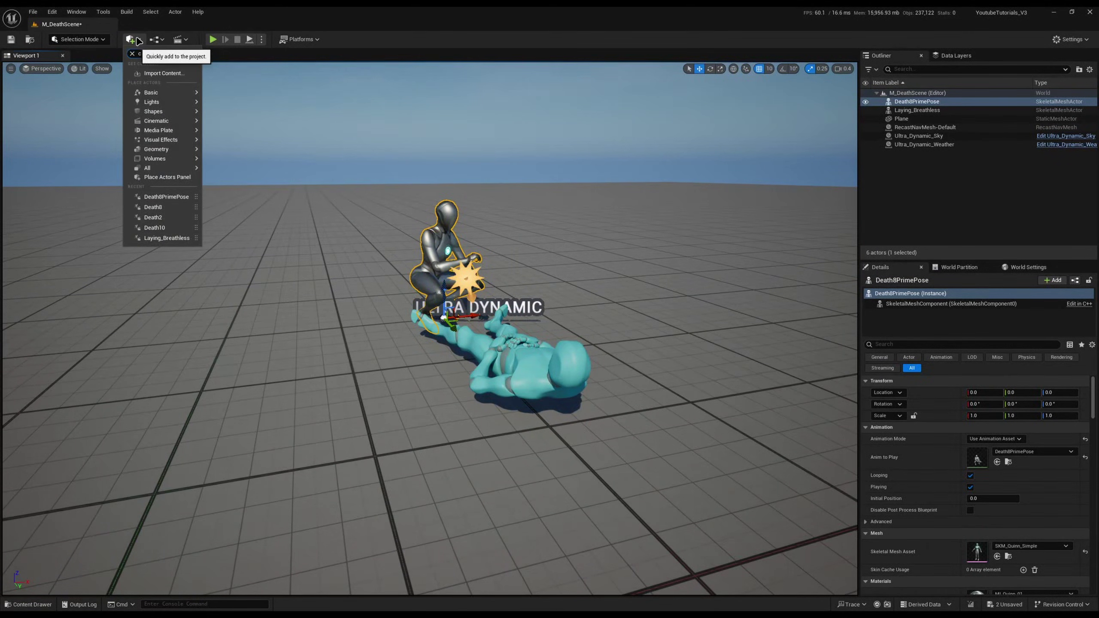
{"action": "type", "text": "ine"}
{"action": "left_click", "coordinate": [181, 81]}
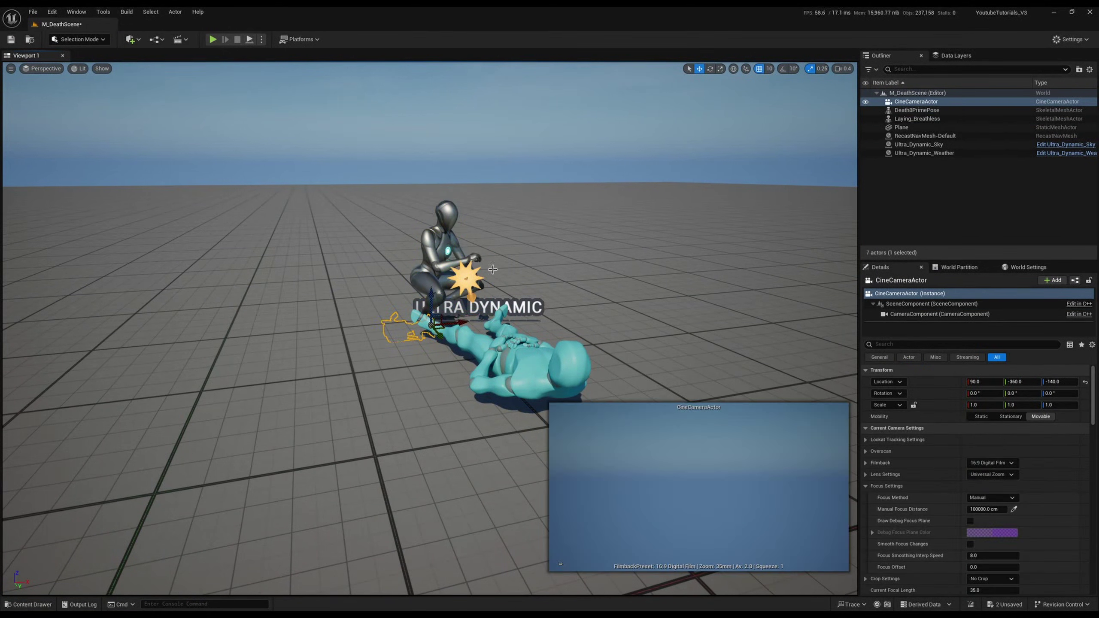
Pilot the CineCameraActor and frame the crouching character's head and torso from a low angle above the lying character
{"action": "right_click", "coordinate": [935, 105]}
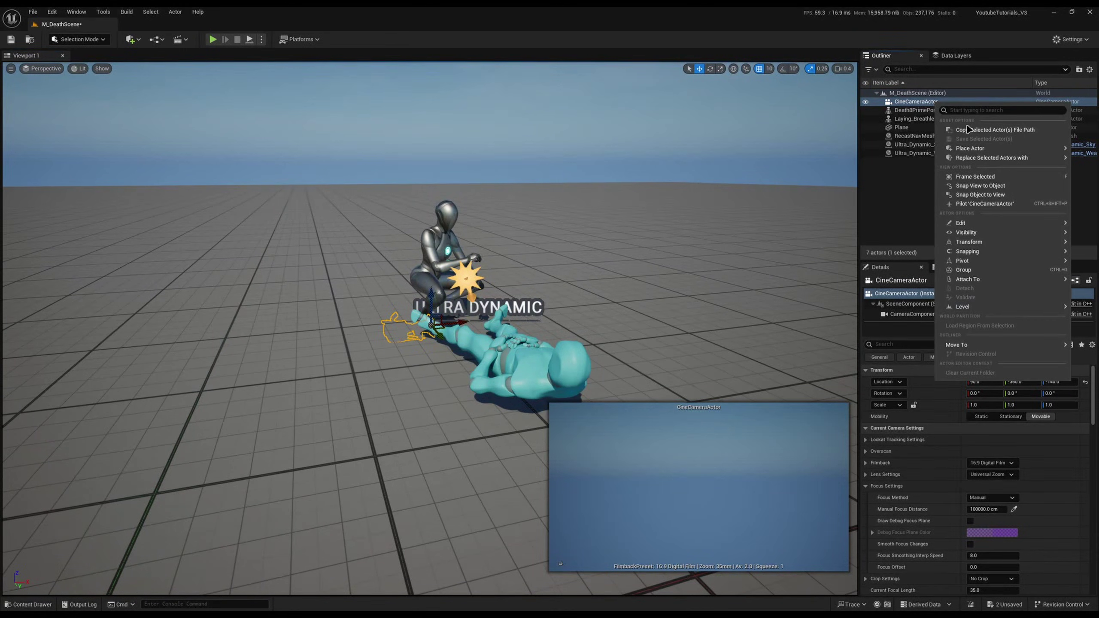
{"action": "left_click", "coordinate": [990, 205]}
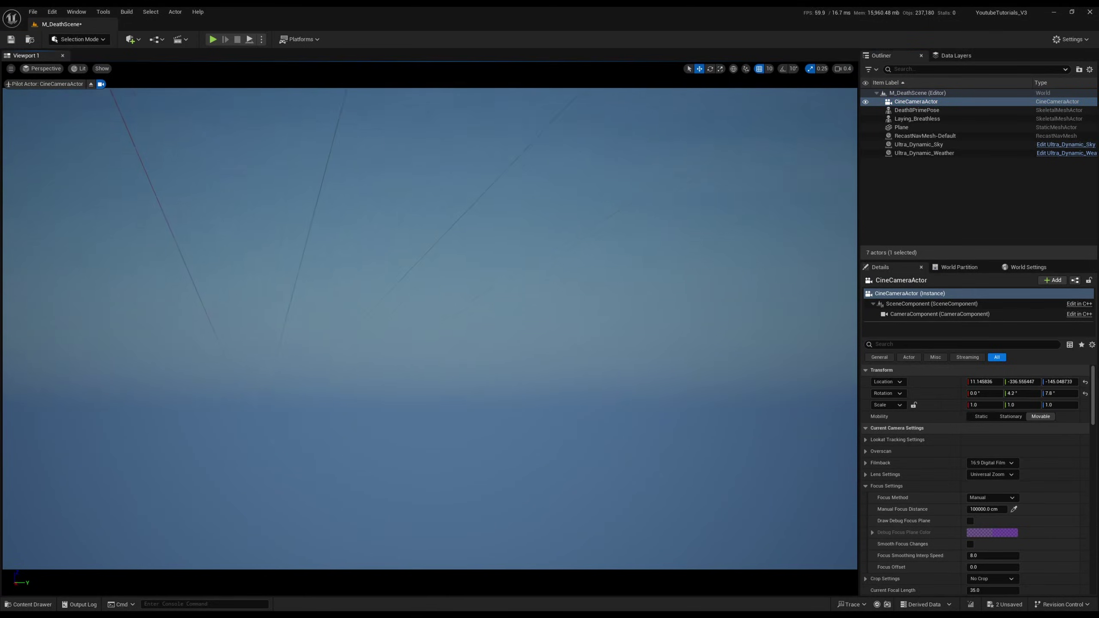
{"action": "key", "text": "e"}
{"action": "right_click_drag", "start_coordinate": [431, 329], "coordinate": [274, 323]}
{"action": "key", "text": "s"}
{"action": "key", "text": "e"}
{"action": "key", "text": "w"}
{"action": "key", "text": "a"}
{"action": "scroll", "coordinate": [272, 332], "scroll_direction": "down", "scroll_amount": 2}
{"action": "key", "text": "q"}
{"action": "key", "text": "s"}
{"action": "key", "text": "d"}
{"action": "key", "text": "q"}
{"action": "scroll", "coordinate": [281, 331], "scroll_direction": "up", "scroll_amount": 2}
{"action": "key", "text": "a"}
{"action": "key", "text": "d"}
{"action": "key", "text": "a"}
{"action": "key", "text": "d"}
{"action": "key", "text": "w"}
{"action": "scroll", "coordinate": [284, 331], "scroll_direction": "down", "scroll_amount": 3}
{"action": "key", "text": "w"}
{"action": "scroll", "coordinate": [283, 329], "scroll_direction": "up", "scroll_amount": 1}
{"action": "key", "text": "q"}
{"action": "key", "text": "e"}
{"action": "key", "text": "d"}
{"action": "key", "text": "w"}
{"action": "key", "text": "s"}
{"action": "key", "text": "a"}
{"action": "key", "text": "w"}
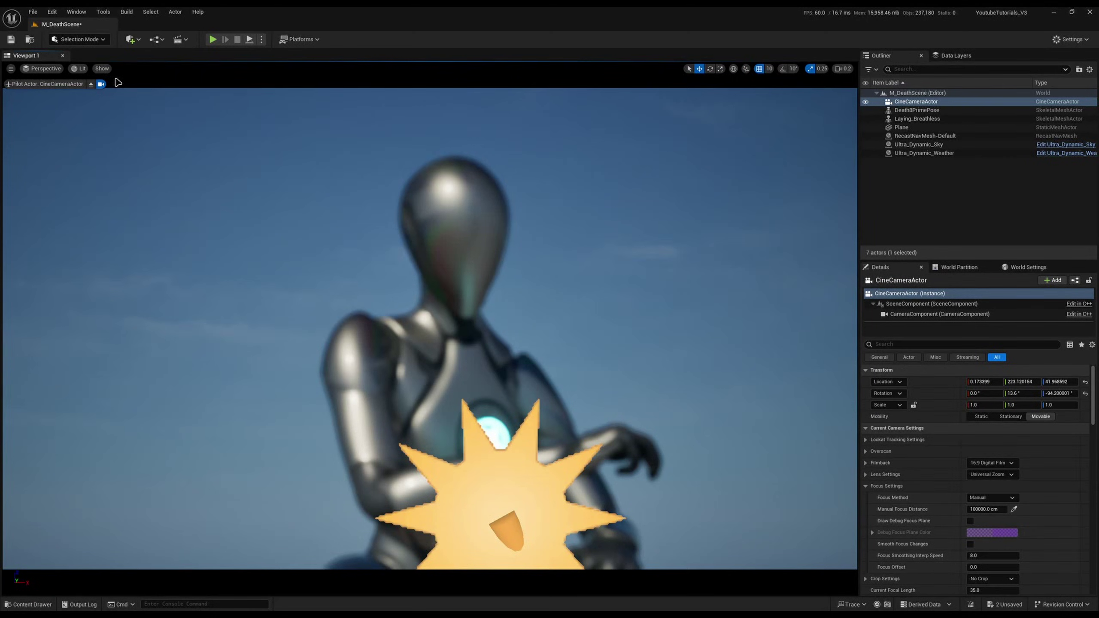
Switch to the Cinematic Viewport, look through the CineCameraActor and overlay the 3x3 composition grid
{"action": "left_click", "coordinate": [39, 69]}
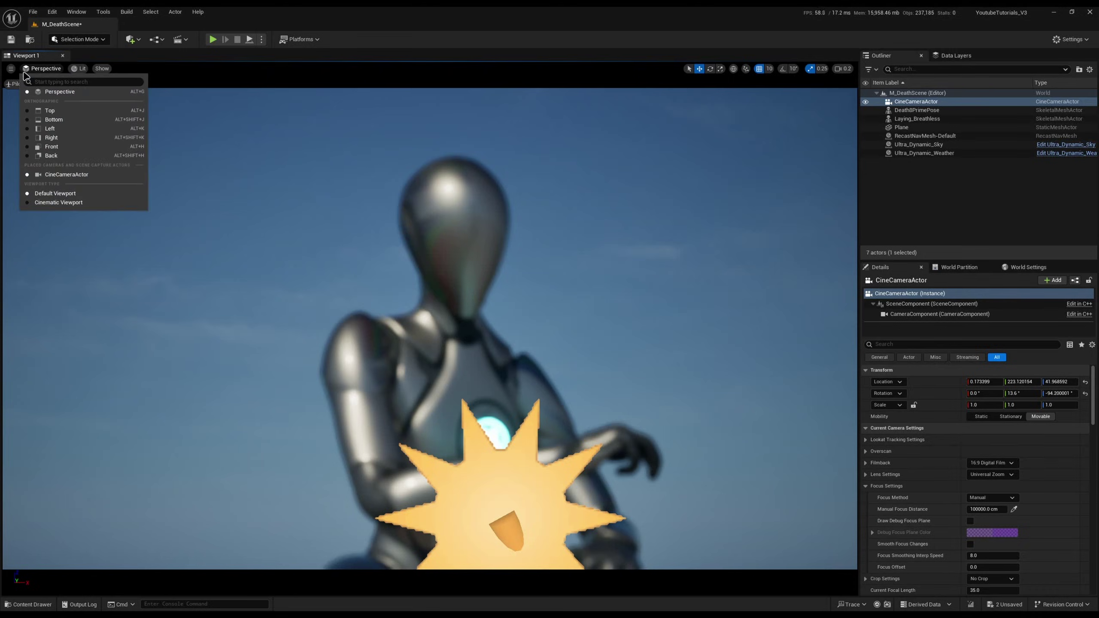
{"action": "left_click", "coordinate": [49, 203]}
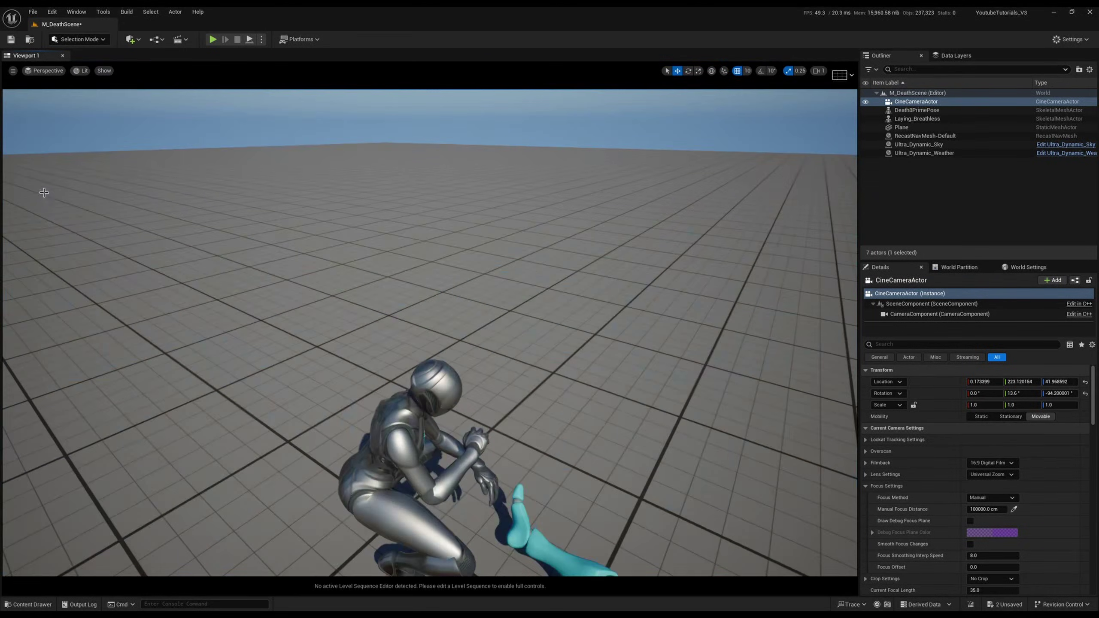
{"action": "left_click", "coordinate": [38, 71]}
{"action": "left_click", "coordinate": [73, 178]}
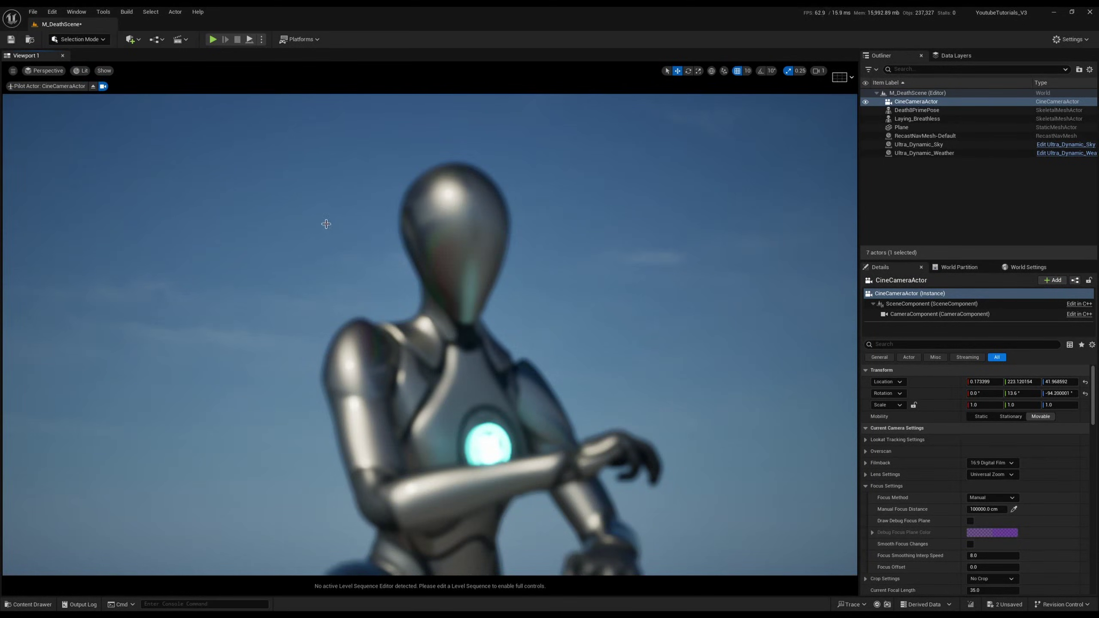
{"action": "left_click", "coordinate": [849, 85]}
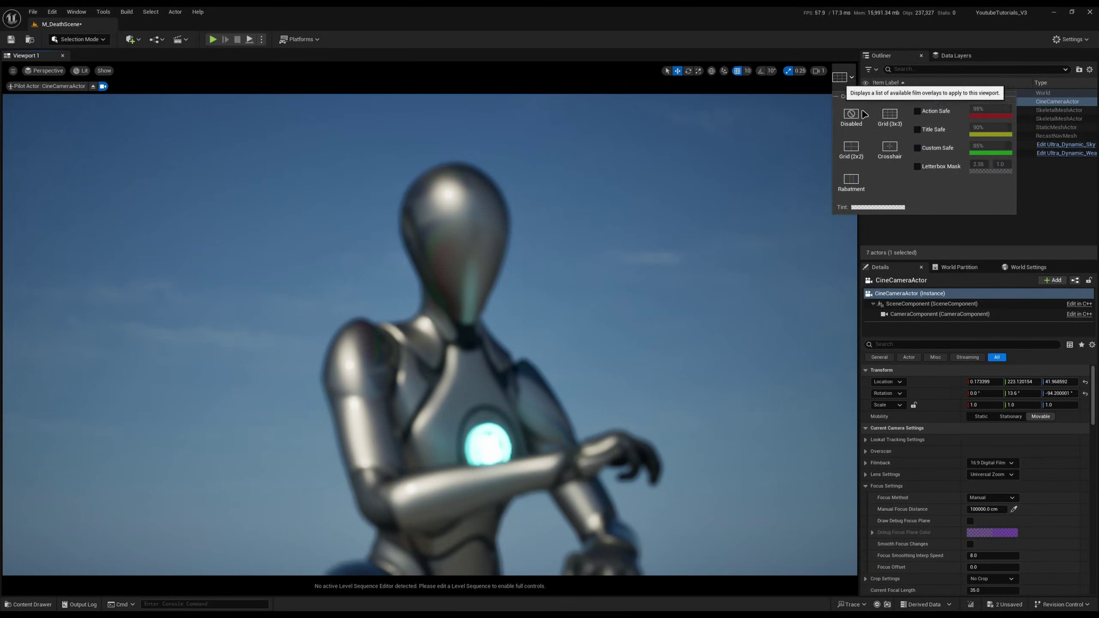
{"action": "left_click", "coordinate": [888, 129]}
Reposition the piloted camera so the crouching character's head and chest fall within the grid's central column
{"action": "right_click_drag", "start_coordinate": [446, 378], "coordinate": [460, 380]}
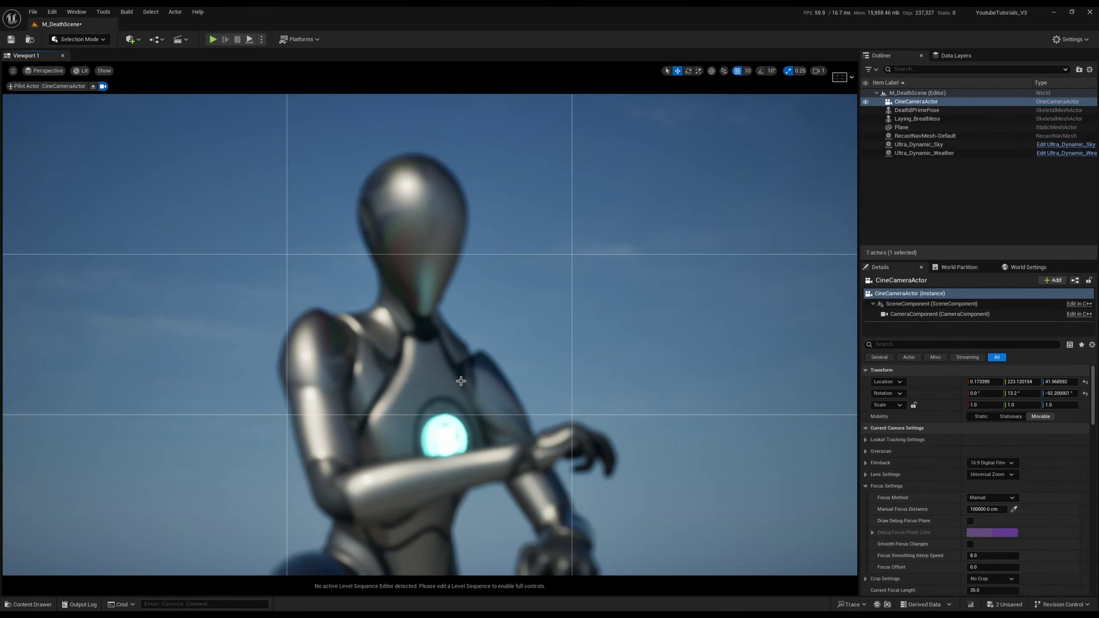
{"action": "key", "text": "s"}
{"action": "right_click_drag", "start_coordinate": [764, 459], "coordinate": [755, 498]}
{"action": "scroll", "coordinate": [761, 480], "scroll_direction": "down", "scroll_amount": 3}
{"action": "right_click_drag", "start_coordinate": [631, 468], "coordinate": [631, 468]}
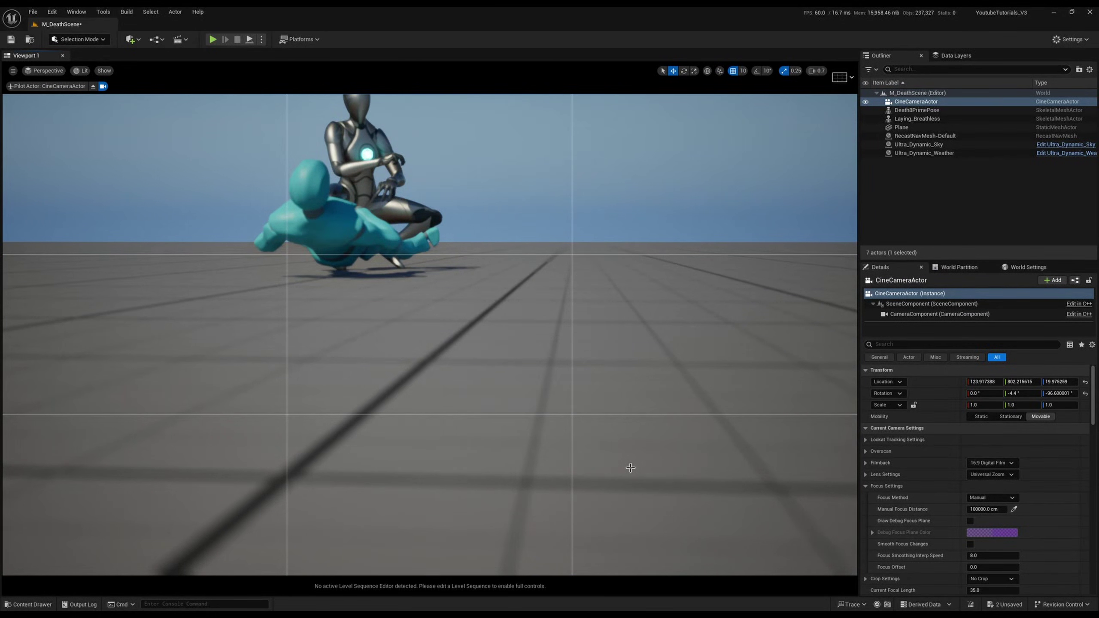
{"action": "key", "text": "a"}
{"action": "right_click_drag", "start_coordinate": [386, 344], "coordinate": [394, 312]}
{"action": "key", "text": "w"}
{"action": "scroll", "coordinate": [386, 345], "scroll_direction": "down", "scroll_amount": 3}
{"action": "key", "text": "q"}
{"action": "key", "text": "d"}
{"action": "key", "text": "w"}
{"action": "scroll", "coordinate": [385, 344], "scroll_direction": "down", "scroll_amount": 2}
{"action": "key", "text": "a"}
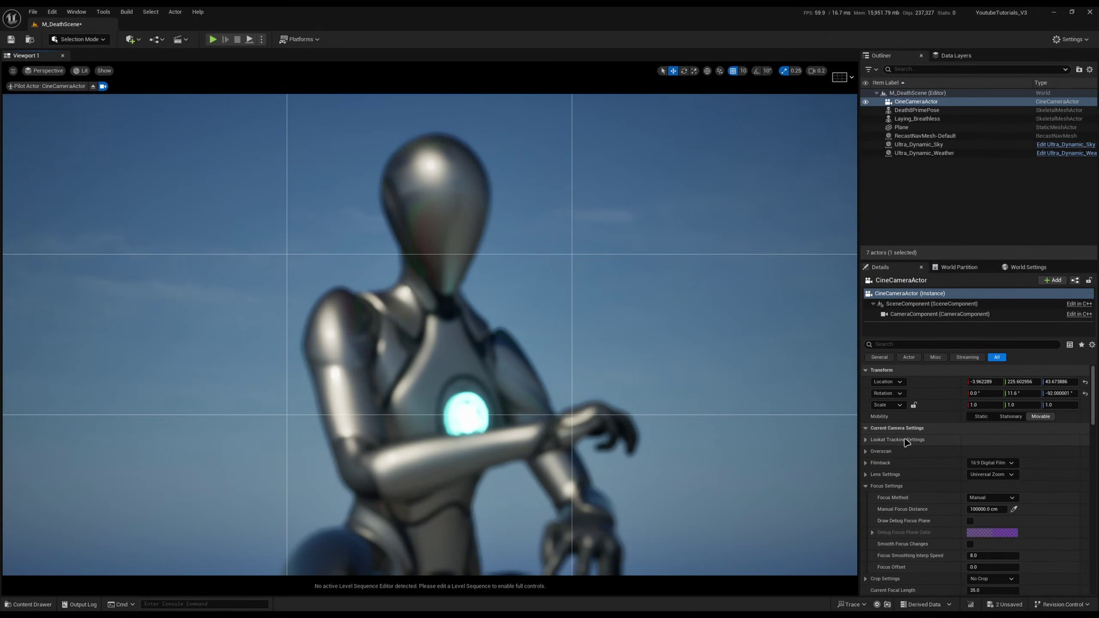
Set the CineCameraActor's focus method to Disable
{"action": "left_click", "coordinate": [996, 497]}
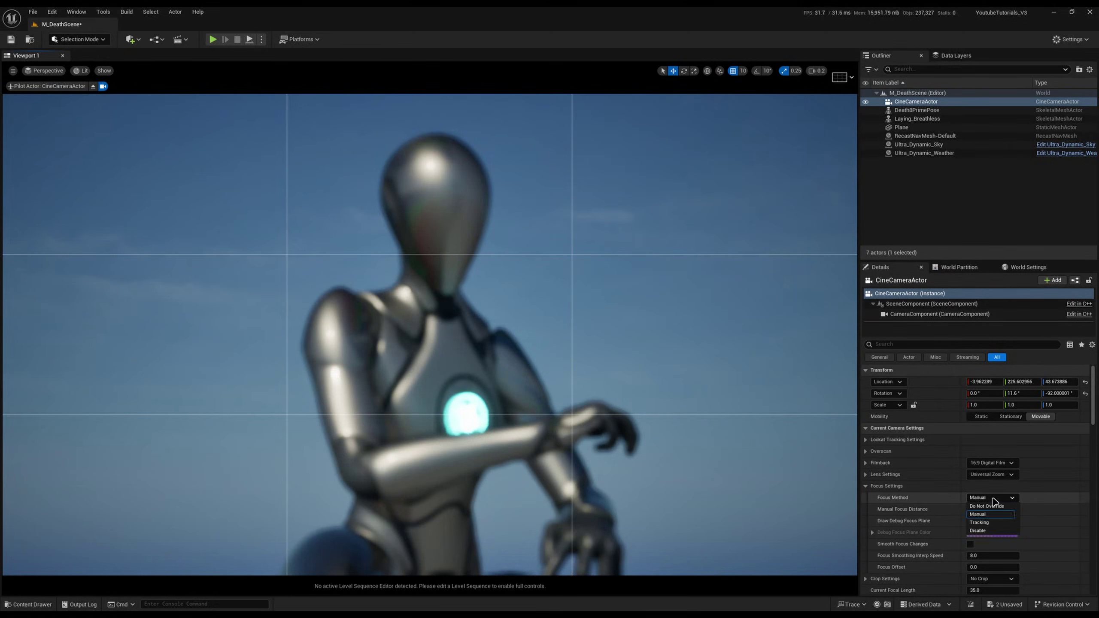
{"action": "left_click", "coordinate": [989, 531]}
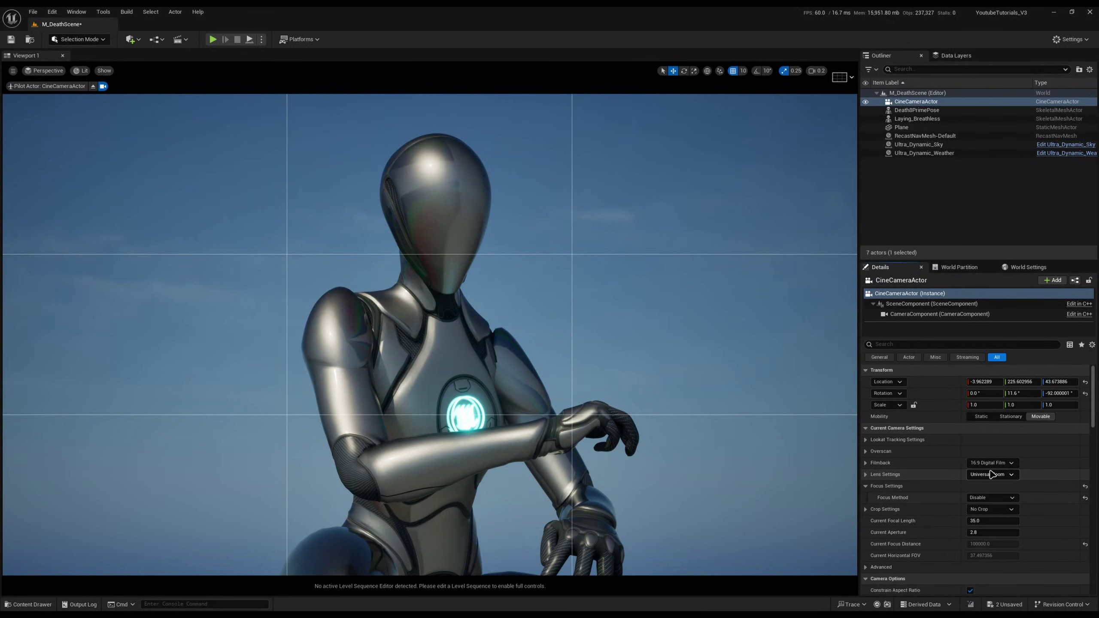
{"action": "left_click", "coordinate": [895, 431]}
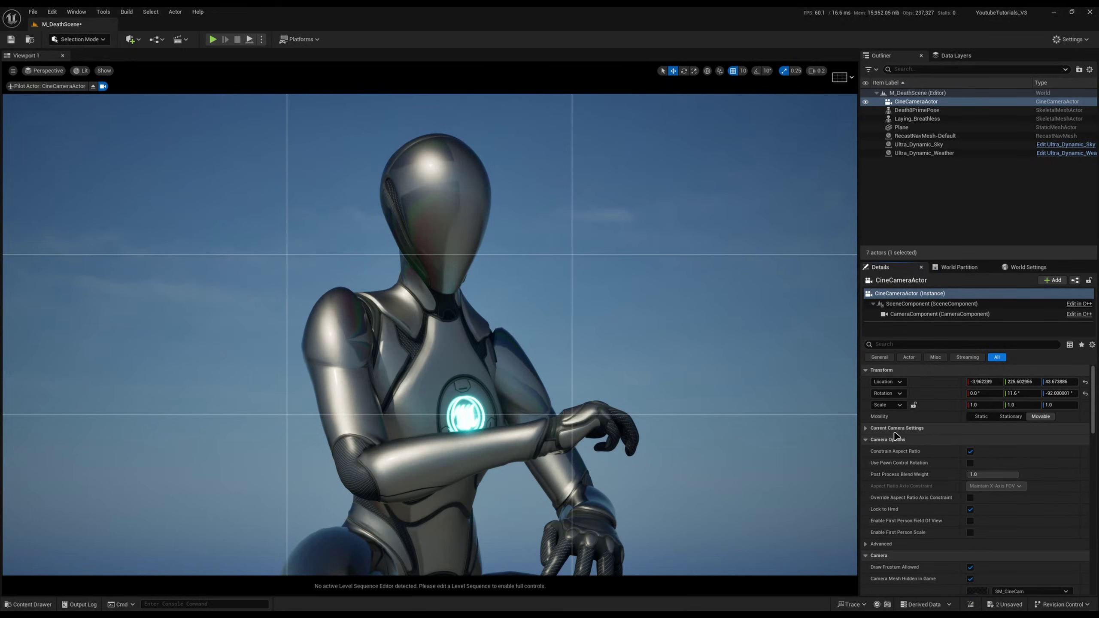
{"action": "left_click", "coordinate": [894, 429]}
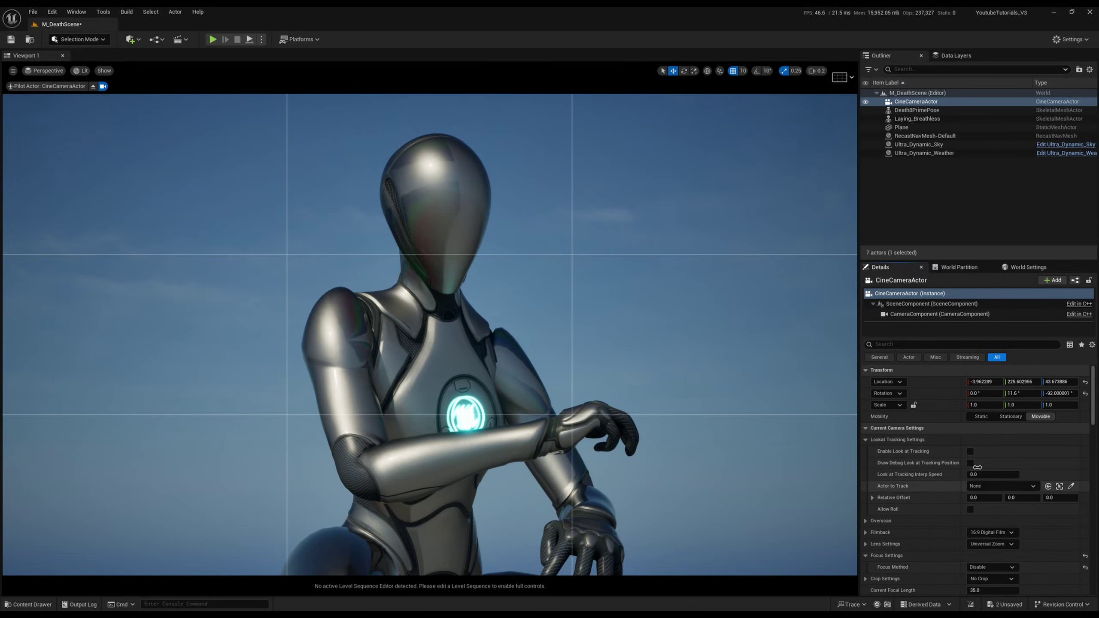
{"action": "left_click", "coordinate": [898, 440]}
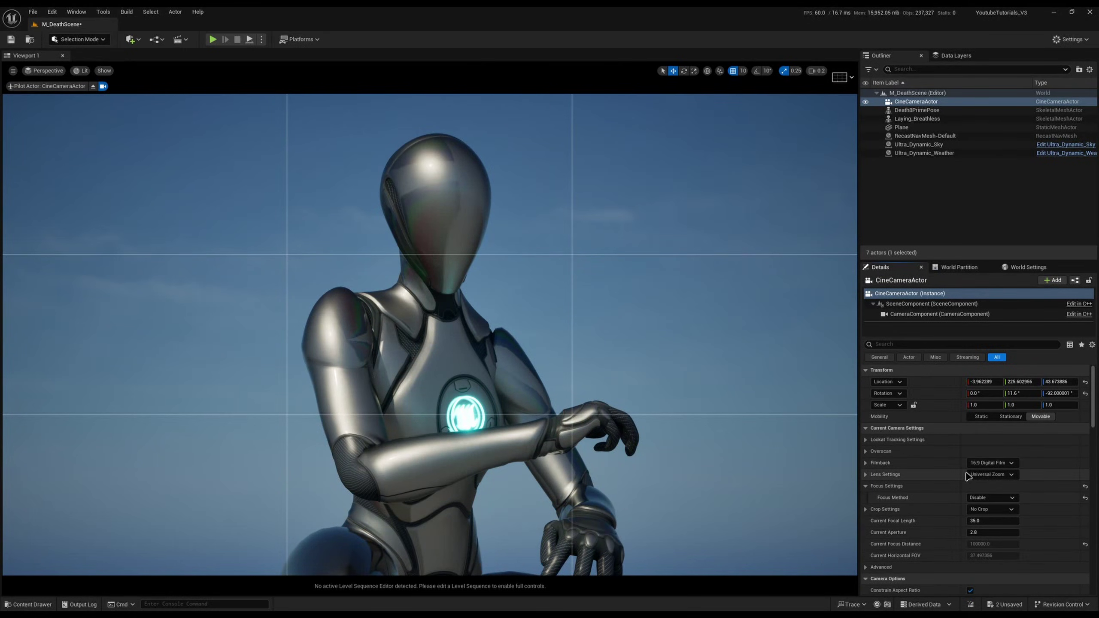
Apply the 30mm Prime f/1.4 lens preset and reframe the crouching character's upper body in the middle of the grid
{"action": "left_click", "coordinate": [991, 475]}
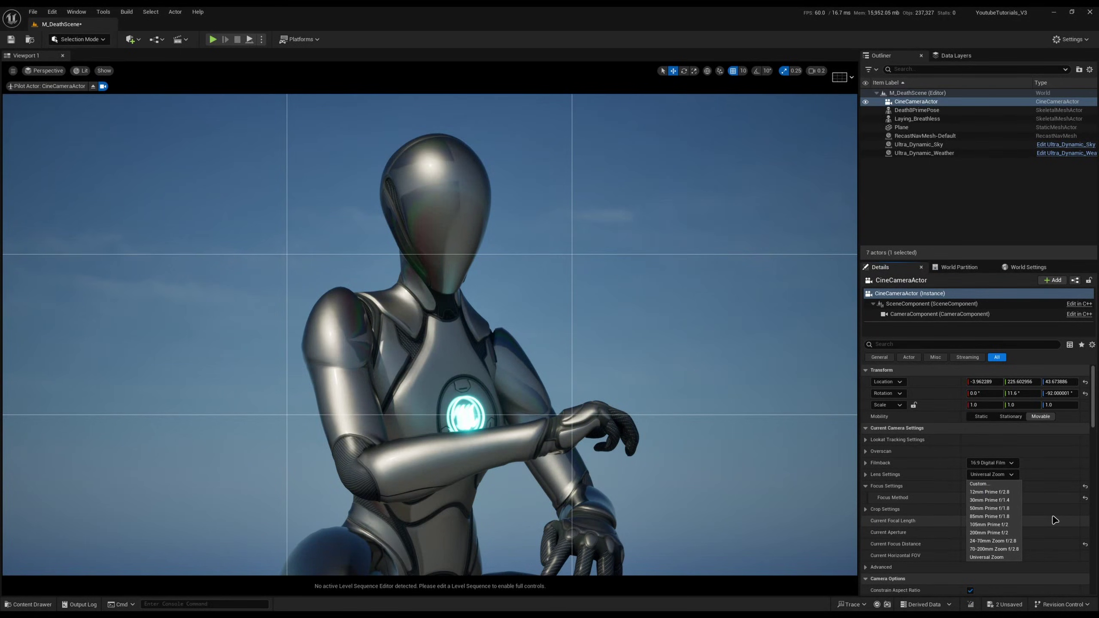
{"action": "left_click", "coordinate": [985, 501]}
{"action": "right_click_drag", "start_coordinate": [430, 334], "coordinate": [485, 379]}
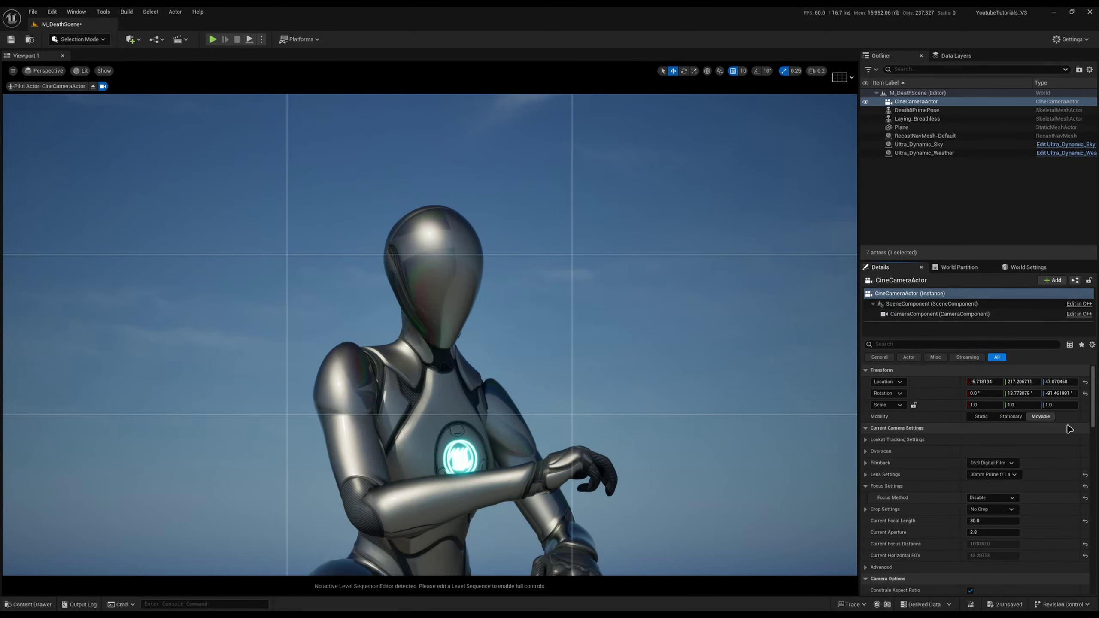
Stop piloting the CineCameraActor and return to the Default Viewport
{"action": "left_click", "coordinate": [94, 89]}
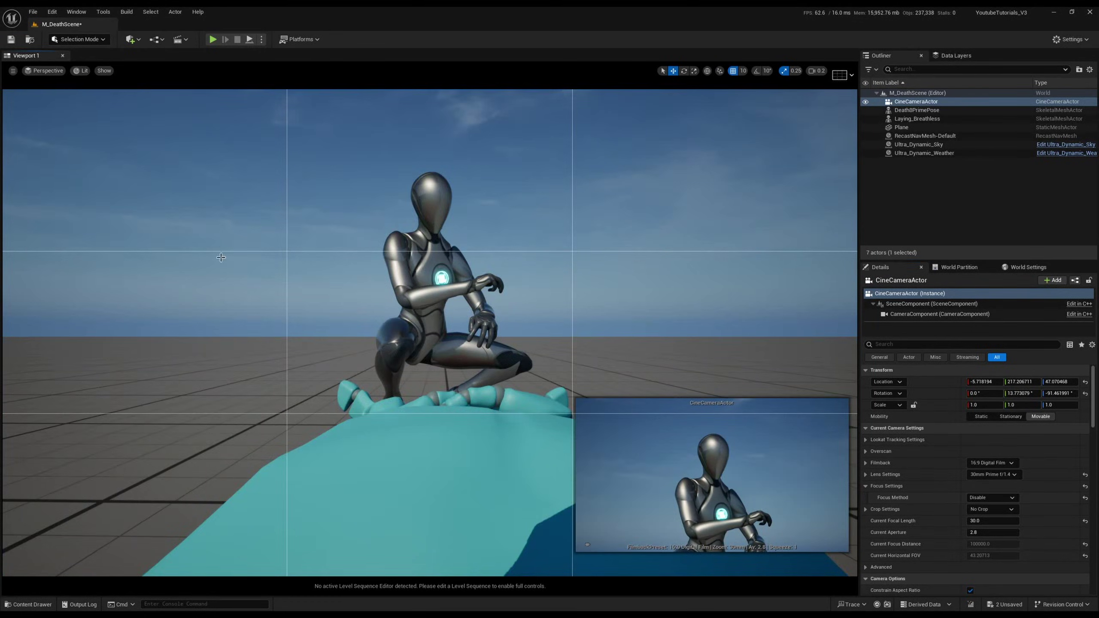
{"action": "right_click_drag", "start_coordinate": [329, 260], "coordinate": [511, 276]}
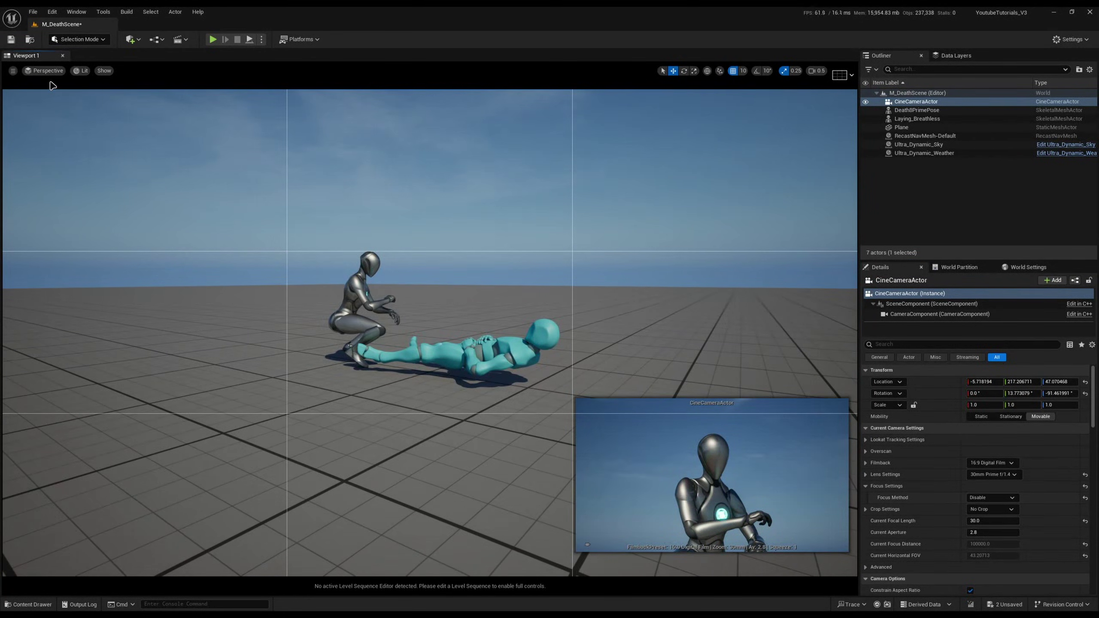
{"action": "left_click", "coordinate": [38, 71]}
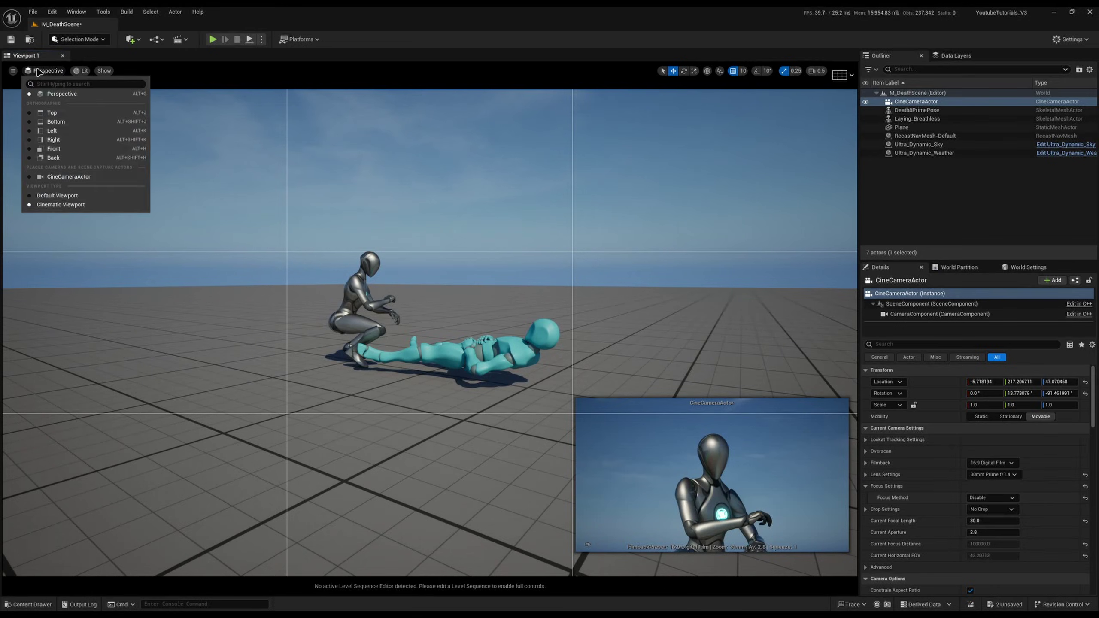
{"action": "left_click", "coordinate": [74, 196]}
Examine the CineCameraActor's placement relative to the lying and crouching characters from around the scene
{"action": "key", "text": "s"}
{"action": "right_click_drag", "start_coordinate": [441, 396], "coordinate": [470, 345]}
{"action": "key", "text": "w"}
{"action": "key", "text": "a"}
{"action": "scroll", "coordinate": [562, 331], "scroll_direction": "down", "scroll_amount": 3}
{"action": "key", "text": "d"}
{"action": "key", "text": "w"}
{"action": "scroll", "coordinate": [432, 297], "scroll_direction": "down", "scroll_amount": 1}
{"action": "key", "text": "s"}
{"action": "key", "text": "a"}
{"action": "key", "text": "w"}
{"action": "key", "text": "s"}
{"action": "key", "text": "w"}
{"action": "key", "text": "s"}
{"action": "key", "text": "w"}
{"action": "key", "text": "s"}
{"action": "right_click_drag", "start_coordinate": [354, 217], "coordinate": [355, 242]}
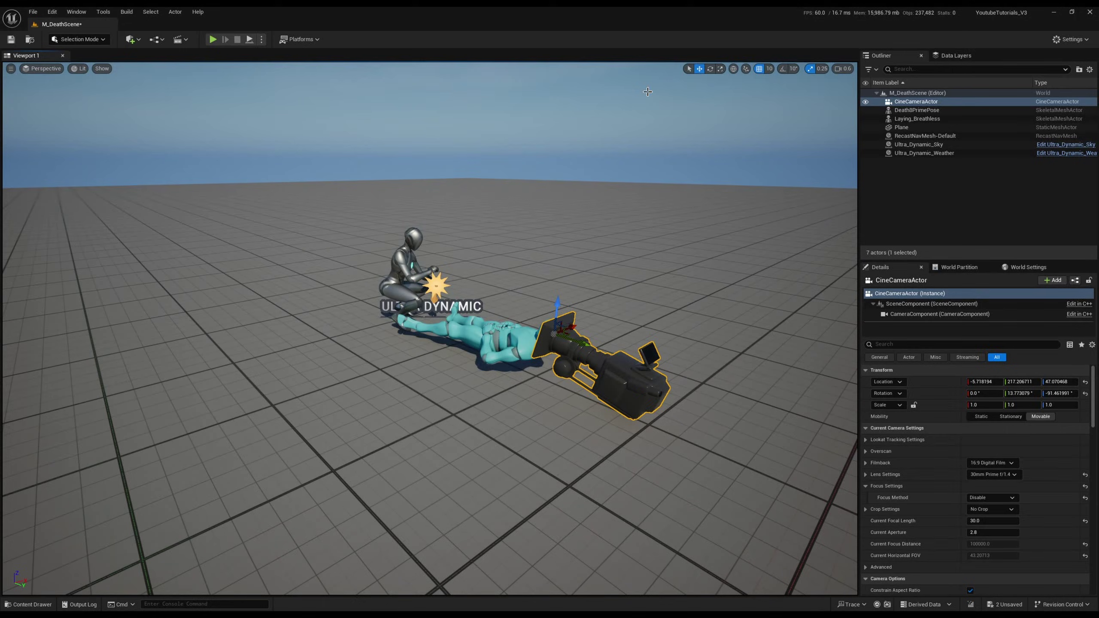
Undo the accidental reparenting of Ultra_Dynamic_Sky and set its Time Of Day to 0
{"action": "left_click", "coordinate": [942, 145]}
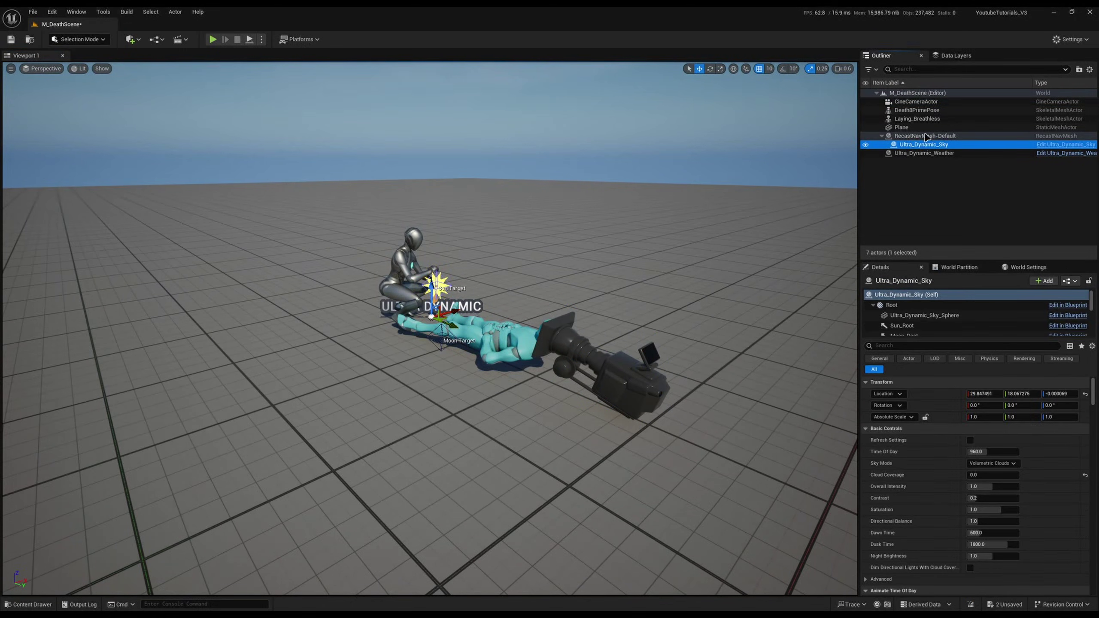
{"action": "key", "text": "ctrl+z"}
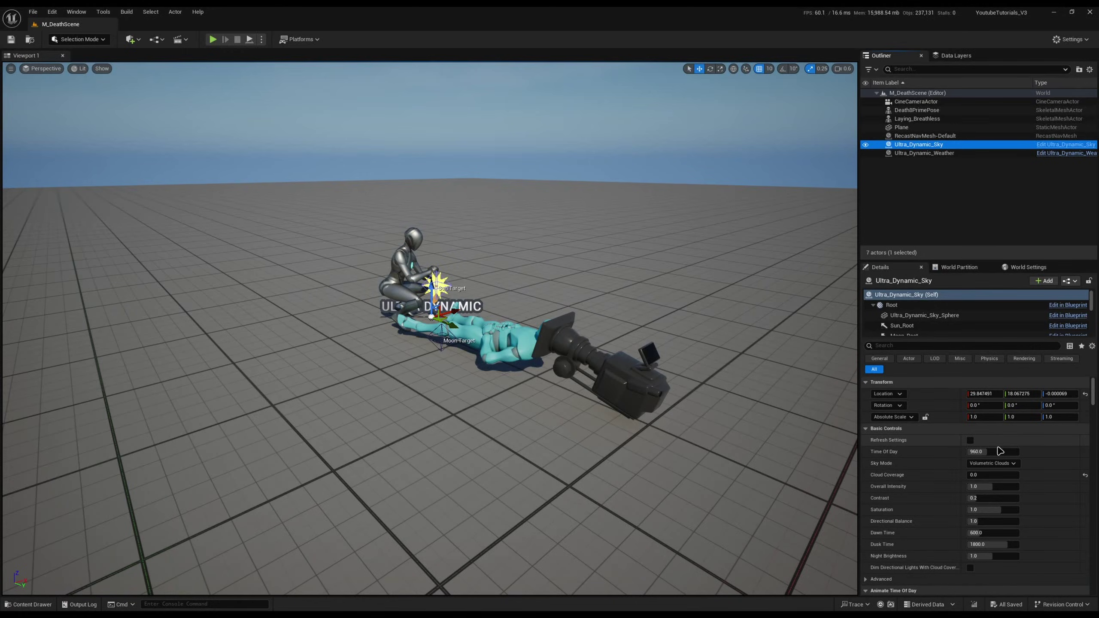
{"action": "left_click_drag", "start_coordinate": [998, 449], "coordinate": [997, 449]}
{"action": "type", "text": "0"}
{"action": "key", "text": "Return"}
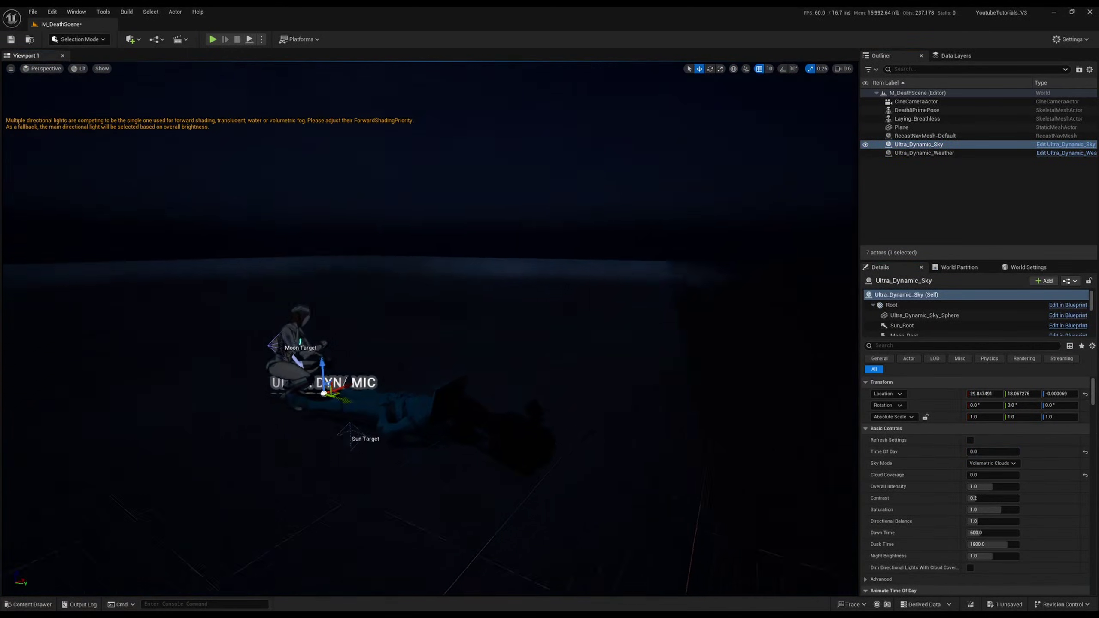
Apply the Ultra_Dynamic_Weather preset that sets Cloud Coverage to 7.0 and Wind Intensity to 3.0, and check the darkened characters
{"action": "right_click_drag", "start_coordinate": [429, 329], "coordinate": [530, 300]}
{"action": "key", "text": "w"}
{"action": "scroll", "coordinate": [433, 318], "scroll_direction": "down", "scroll_amount": 3}
{"action": "key", "text": "a"}
{"action": "key", "text": "s"}
{"action": "right_click_drag", "start_coordinate": [135, 119], "coordinate": [145, 136]}
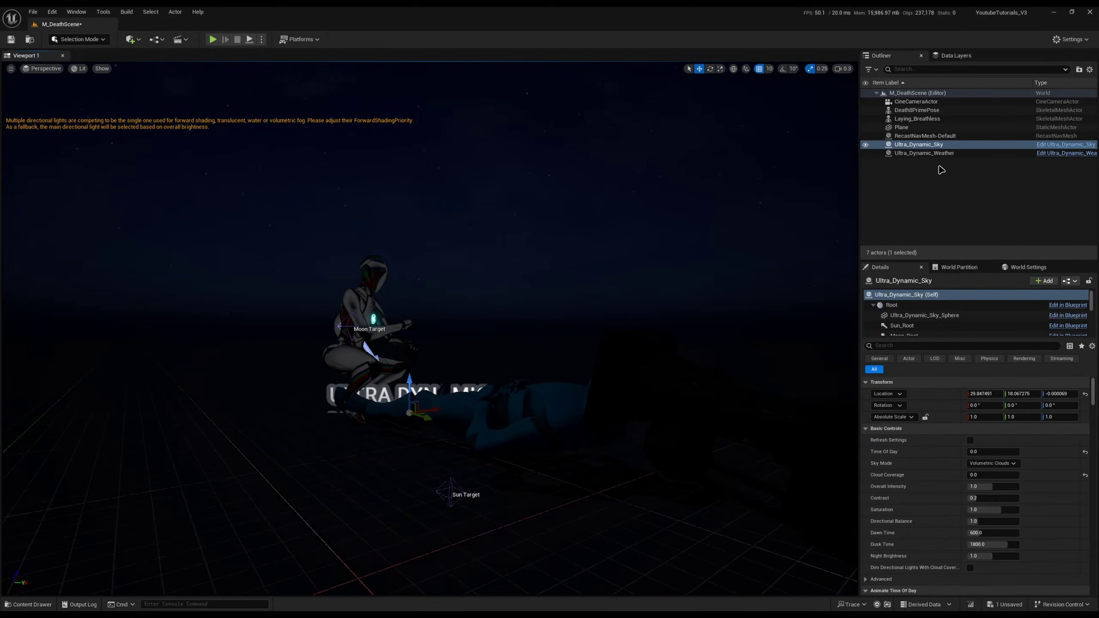
{"action": "left_click", "coordinate": [995, 153]}
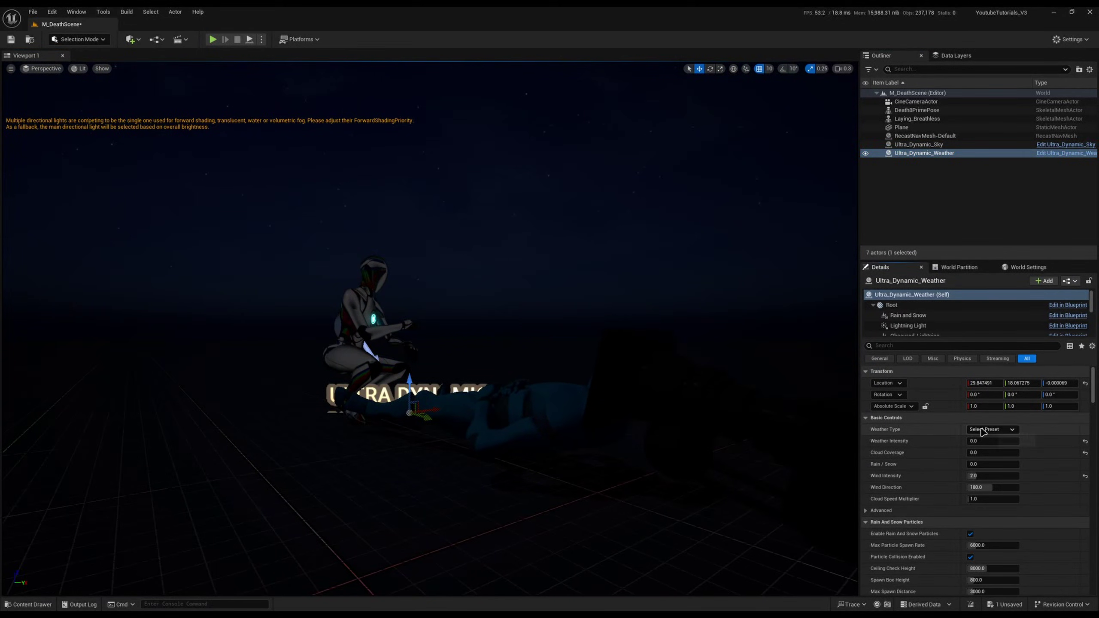
{"action": "left_click", "coordinate": [988, 429]}
{"action": "left_click", "coordinate": [991, 464]}
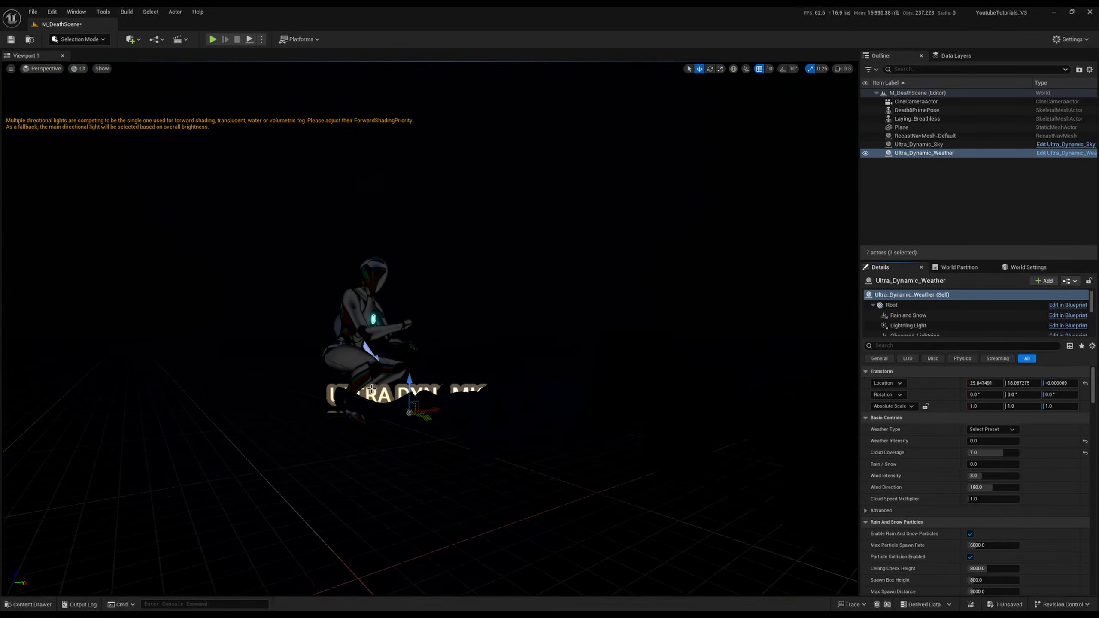
{"action": "right_click_drag", "start_coordinate": [372, 390], "coordinate": [371, 359]}
{"action": "key", "text": "s"}
{"action": "key", "text": "g"}
{"action": "key", "text": "g"}
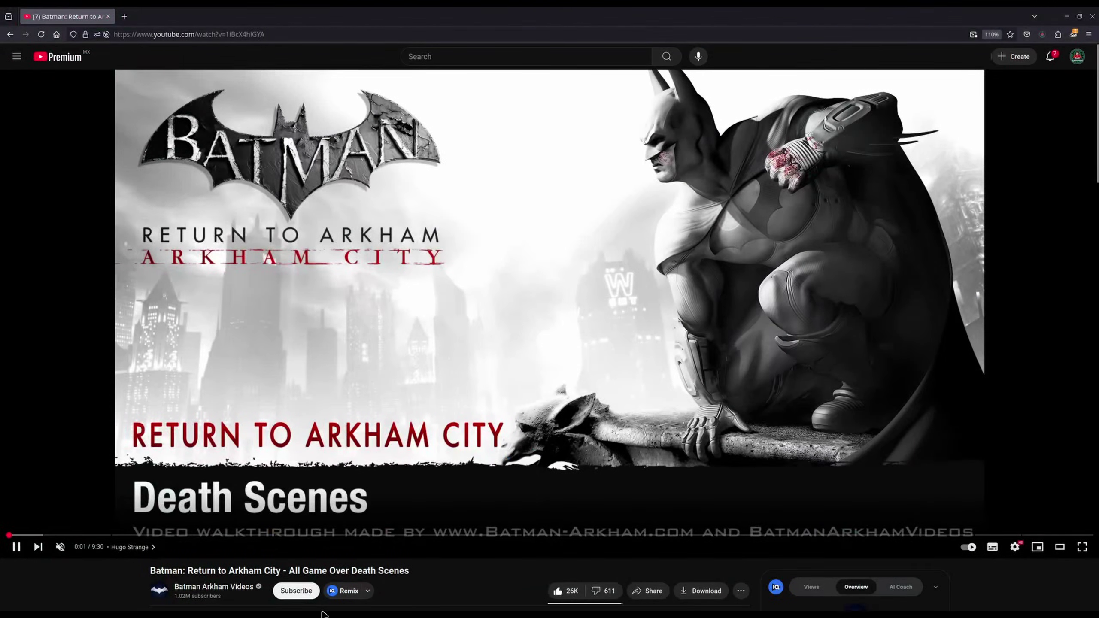
Switch to the YouTube Batman: Return to Arkham City death scenes video and examine how the Two-Face shot is lit against black
{"action": "left_click", "coordinate": [228, 536]}
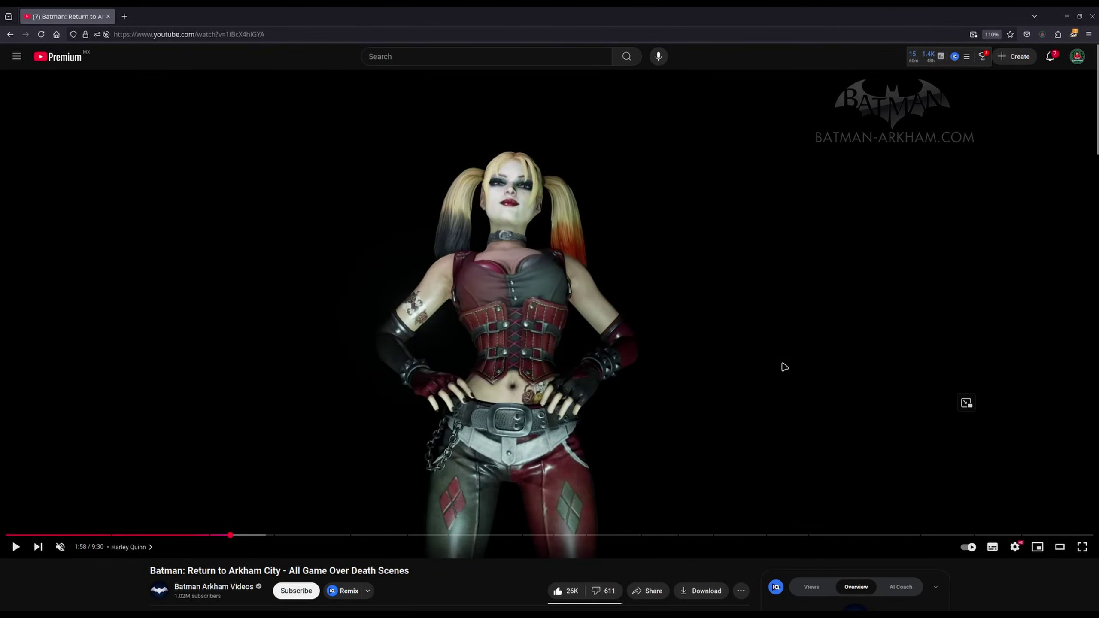
{"action": "left_click", "coordinate": [181, 535]}
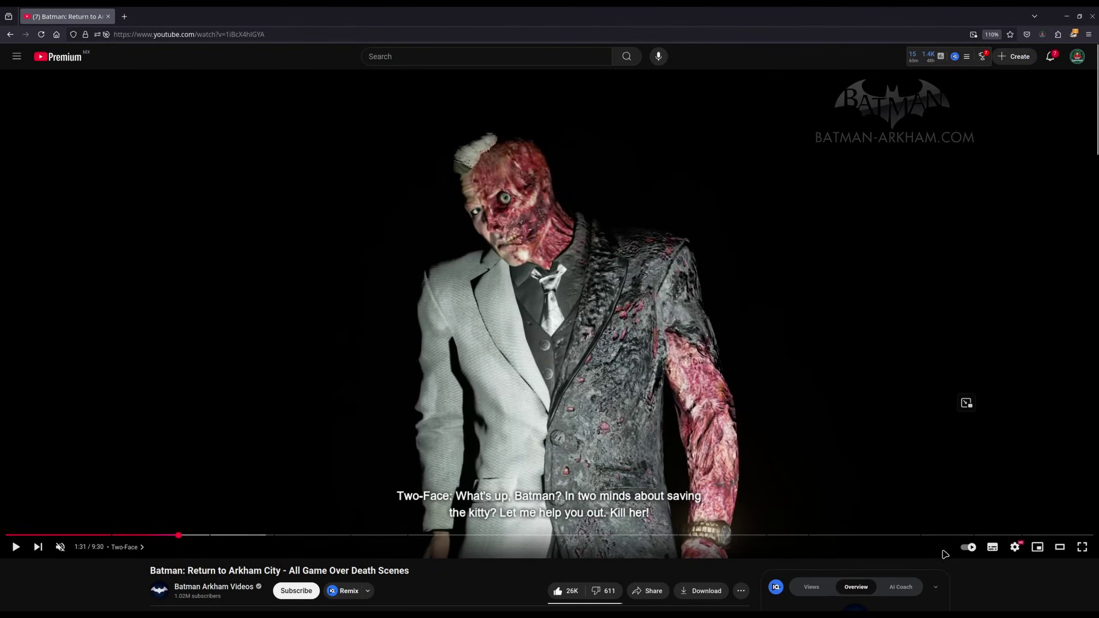
{"action": "key", "text": "Right"}
{"action": "key", "text": "Left"}
{"action": "key", "text": "Left"}
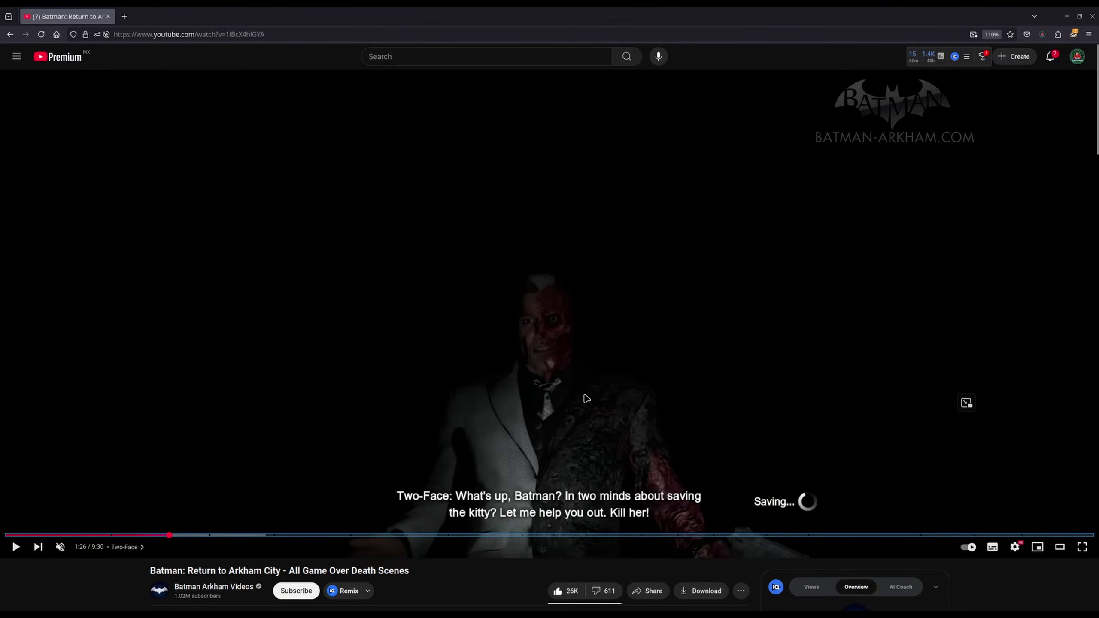
{"action": "key", "text": "space"}
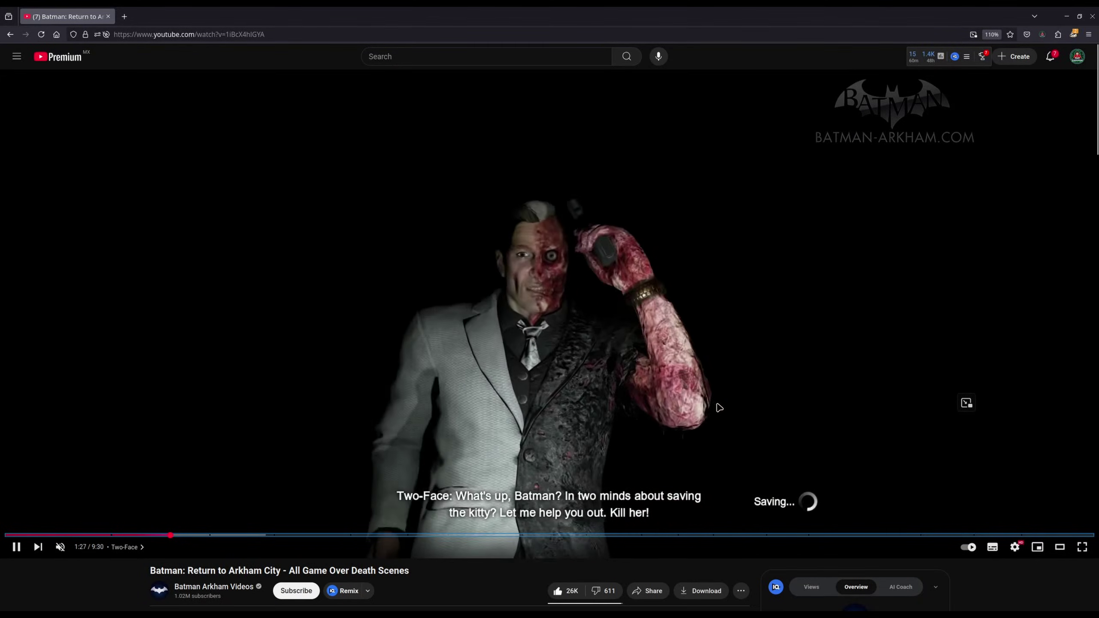
{"action": "key", "text": "space"}
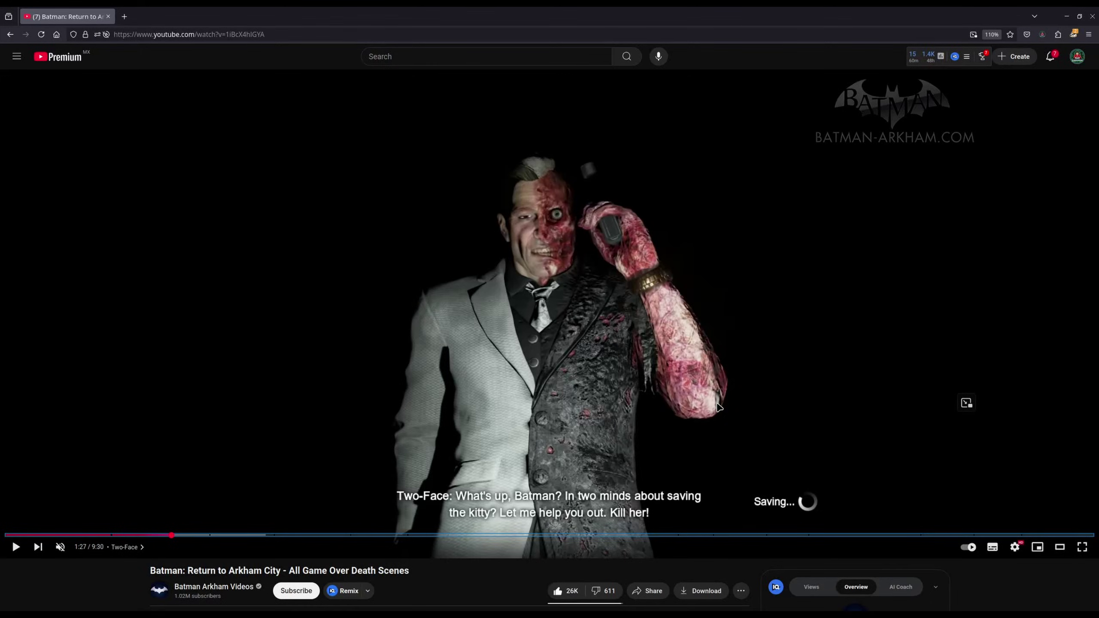
{"action": "key", "text": "space"}
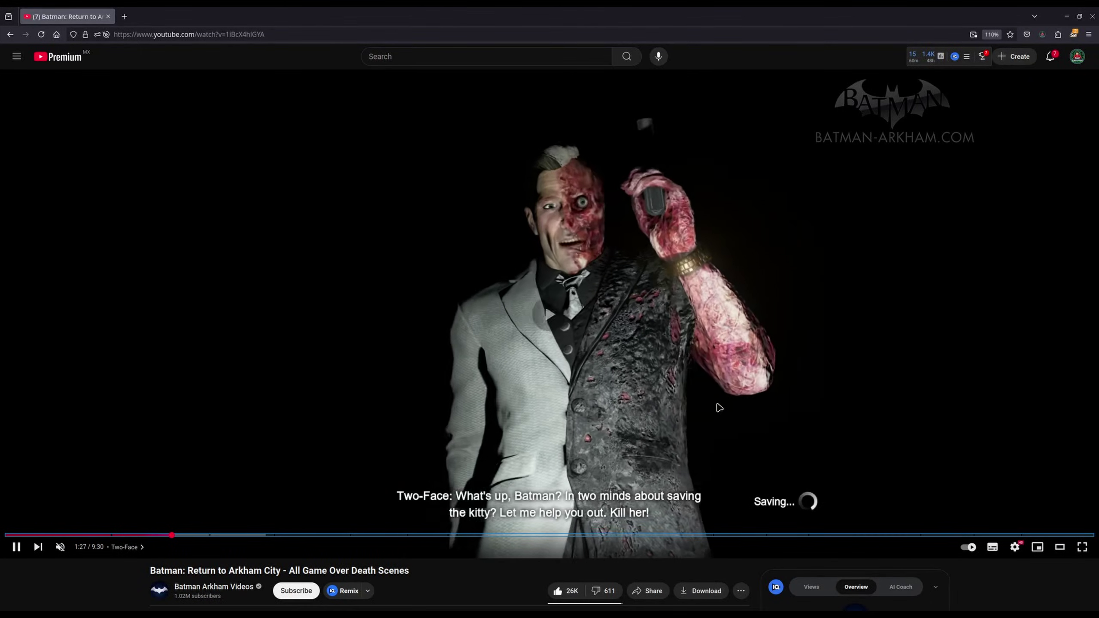
{"action": "key", "text": "space"}
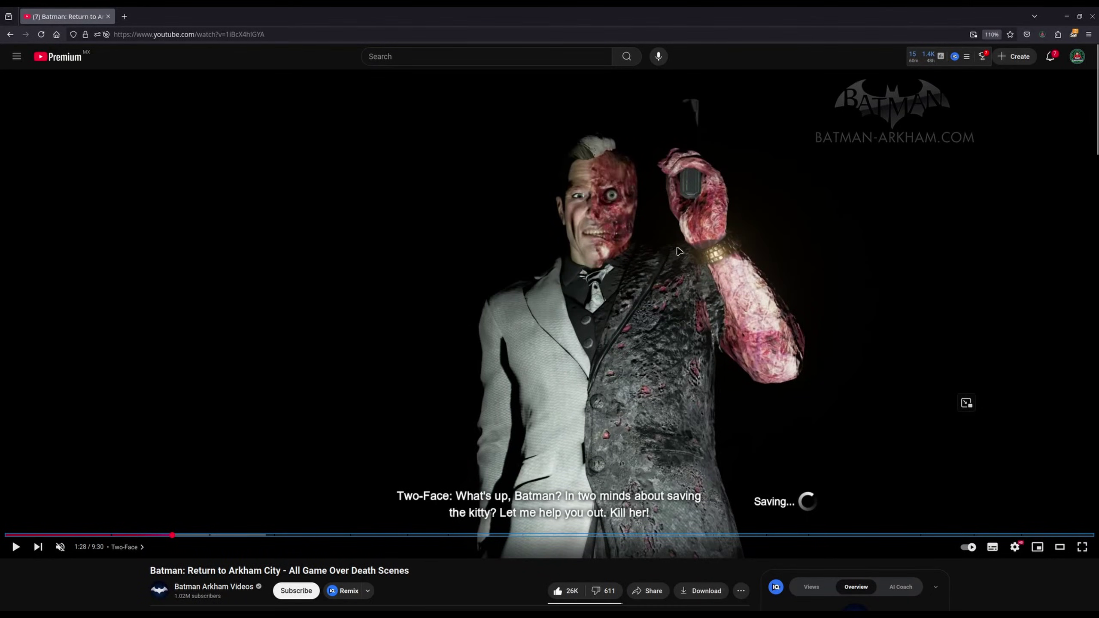
{"action": "left_click", "coordinate": [744, 368]}
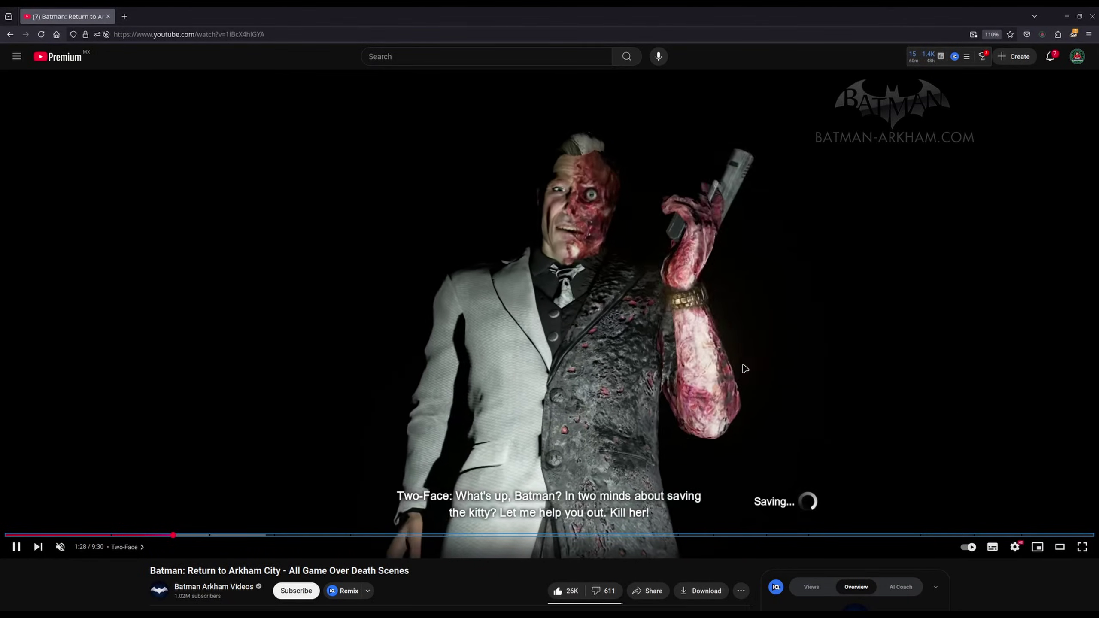
{"action": "left_click", "coordinate": [743, 367]}
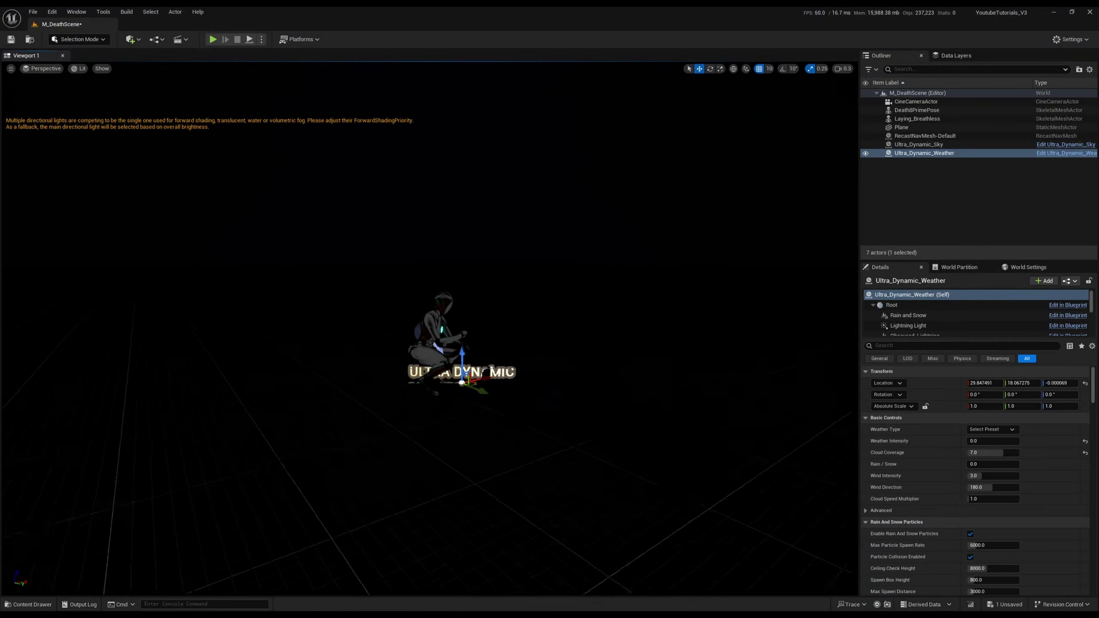
Return to Unreal Editor and add a SpotLight near the crouching character
{"action": "right_click_drag", "start_coordinate": [207, 124], "coordinate": [215, 125]}
{"action": "scroll", "coordinate": [207, 124], "scroll_direction": "up", "scroll_amount": 1}
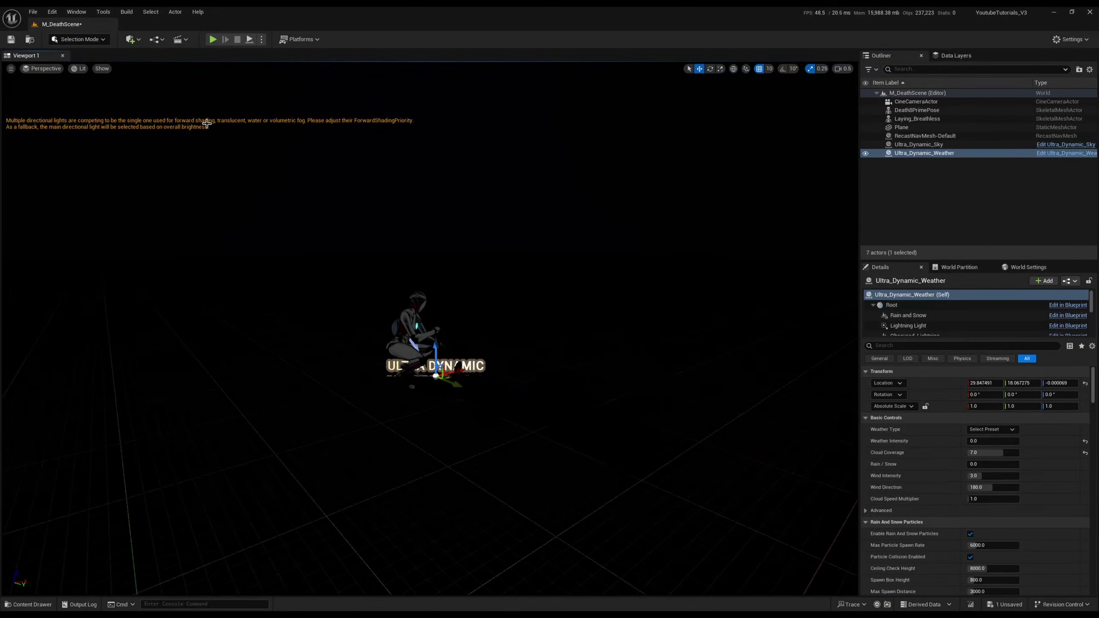
{"action": "left_click", "coordinate": [134, 41]}
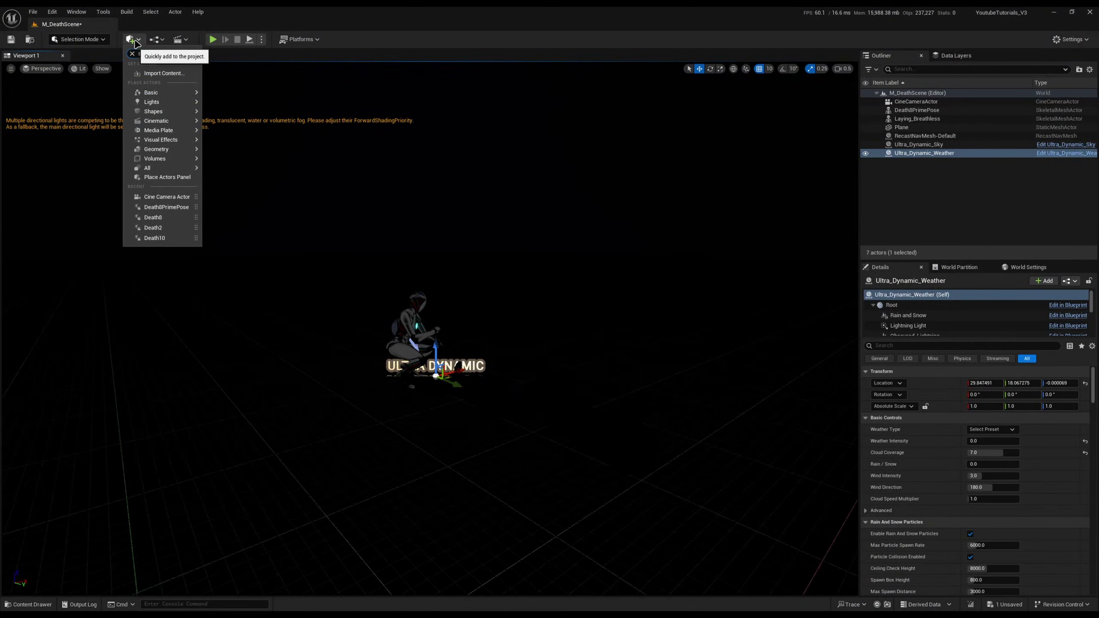
{"action": "type", "text": "spotl"}
{"action": "key", "text": "Return"}
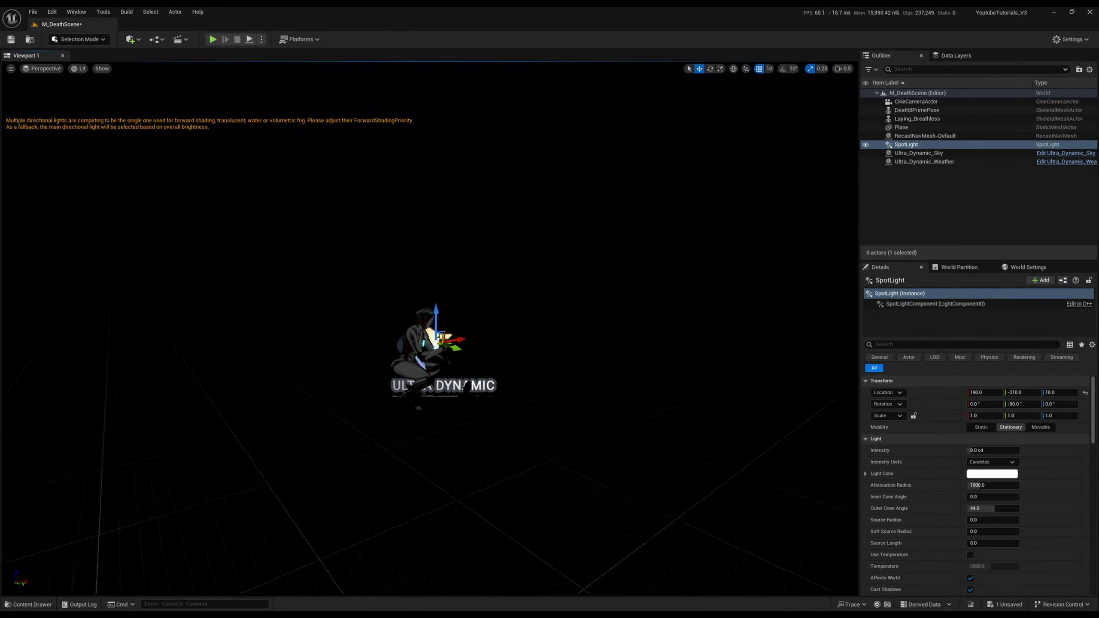
Pilot the SpotLight around the scene and reset its rotation to the default
{"action": "right_click", "coordinate": [904, 144]}
{"action": "left_click", "coordinate": [952, 247]}
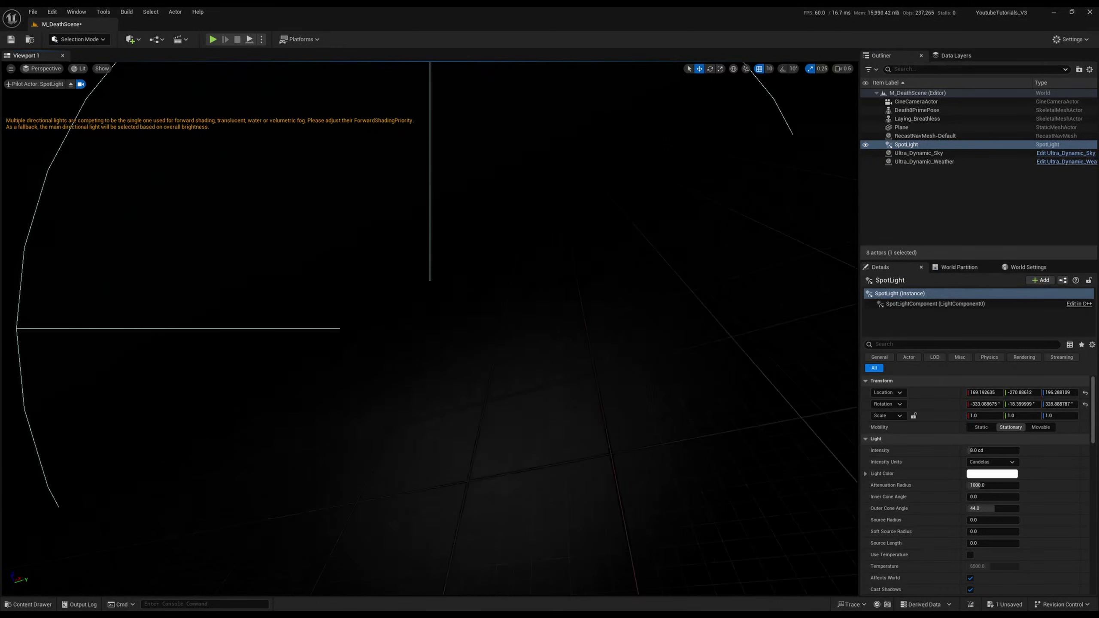
{"action": "right_click_drag", "start_coordinate": [431, 329], "coordinate": [638, 251]}
{"action": "key", "text": "d"}
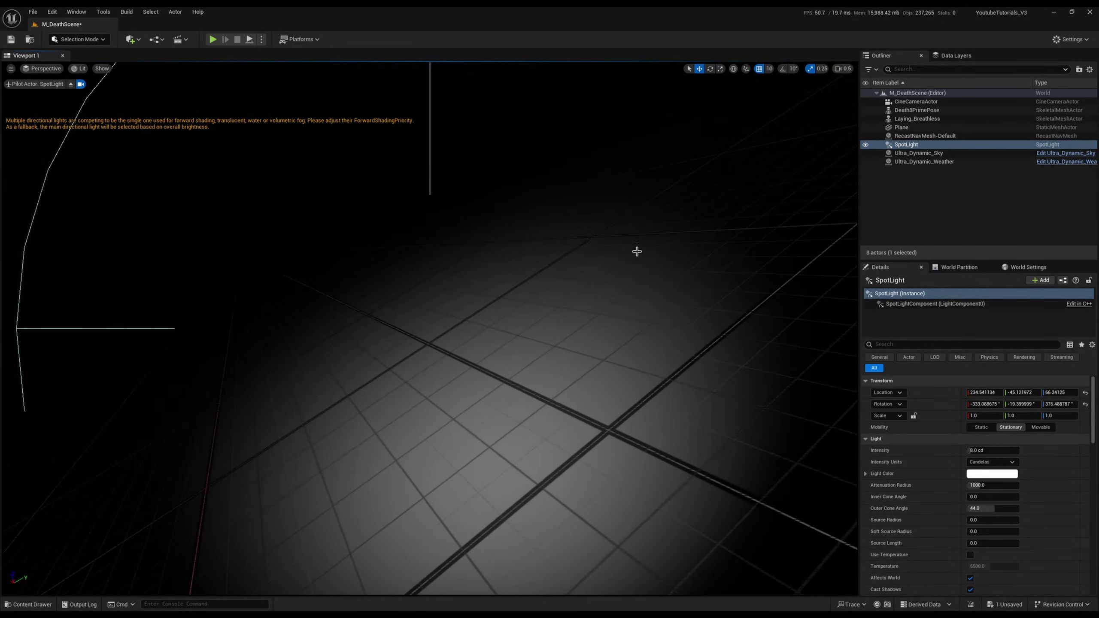
{"action": "left_click", "coordinate": [1085, 404]}
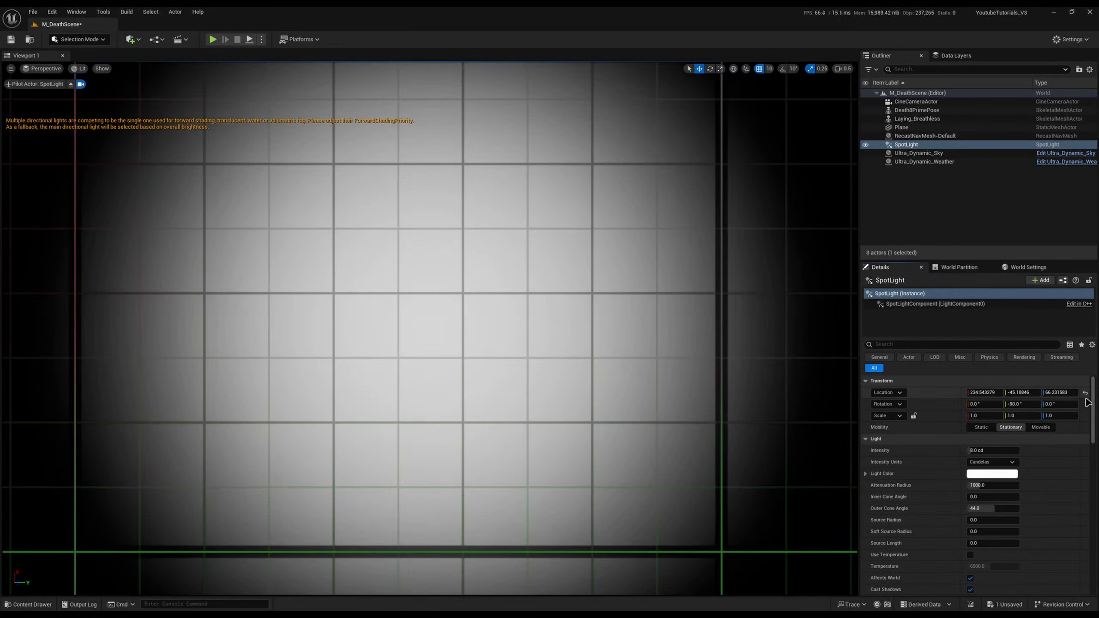
Fly the piloted SpotLight to the lying character's side, aim it at the crouching character, and stop piloting
{"action": "right_click_drag", "start_coordinate": [371, 356], "coordinate": [389, 329]}
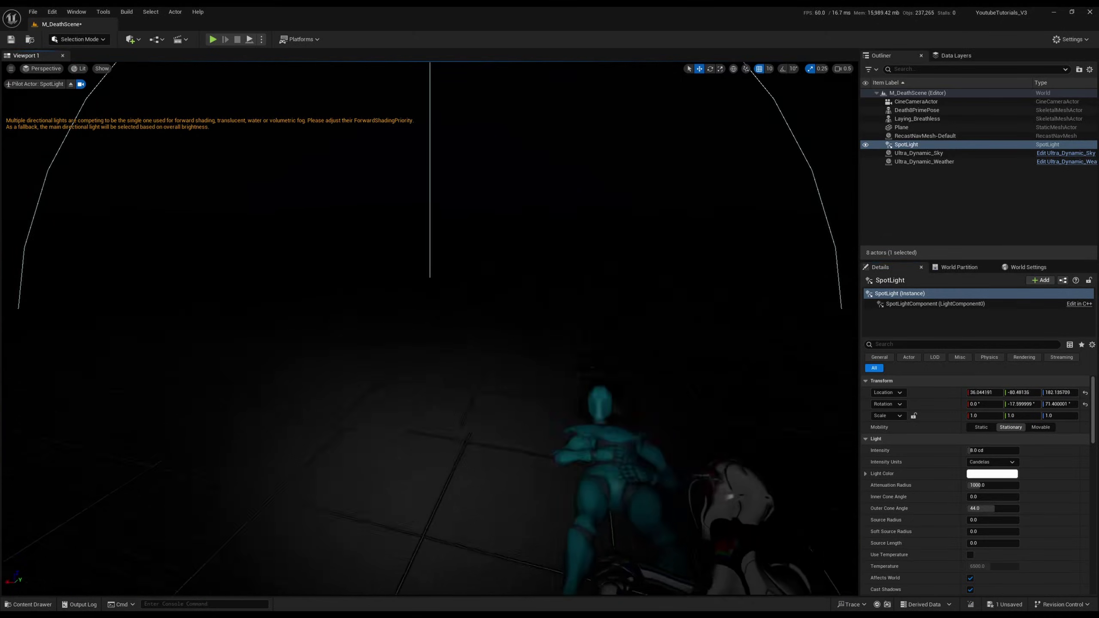
{"action": "key", "text": "a"}
{"action": "right_click_drag", "start_coordinate": [429, 329], "coordinate": [633, 277]}
{"action": "scroll", "coordinate": [541, 320], "scroll_direction": "down", "scroll_amount": 2}
{"action": "key", "text": "s"}
{"action": "key", "text": "w"}
{"action": "key", "text": "w"}
{"action": "key", "text": "d"}
{"action": "key", "text": "q"}
{"action": "key", "text": "w"}
{"action": "key", "text": "a"}
{"action": "left_click", "coordinate": [72, 85]}
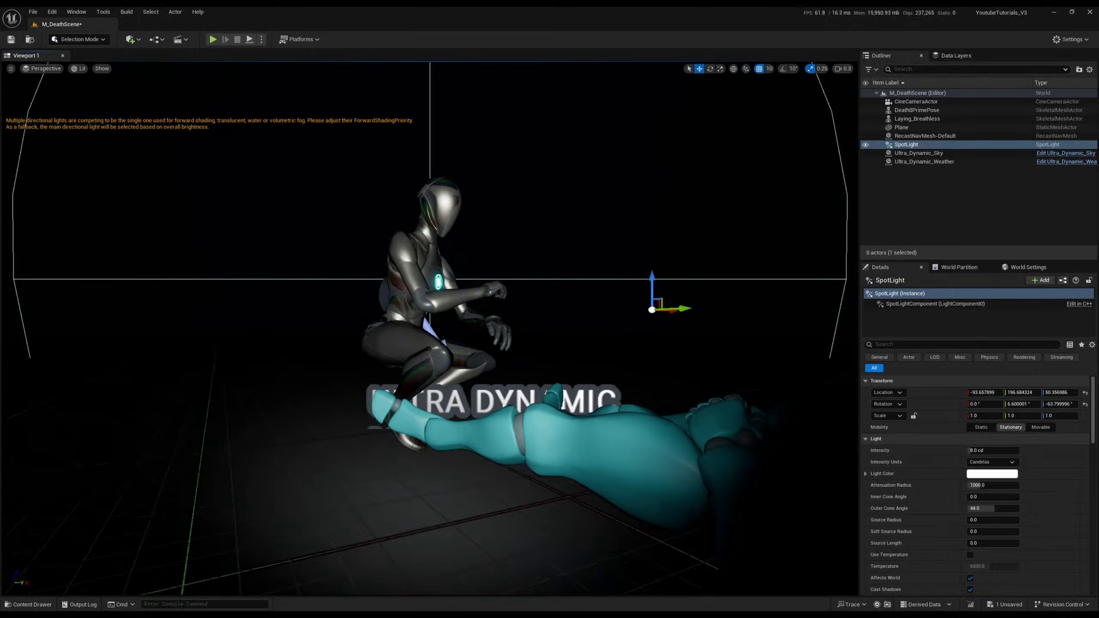
Lower the SpotLight close to the ground, about 12 units high, and tilt it up about 30° toward the crouching character
{"action": "key", "text": "s"}
{"action": "right_click_drag", "start_coordinate": [429, 321], "coordinate": [347, 347]}
{"action": "scroll", "coordinate": [416, 328], "scroll_direction": "up", "scroll_amount": 2}
{"action": "key", "text": "d"}
{"action": "key", "text": "e"}
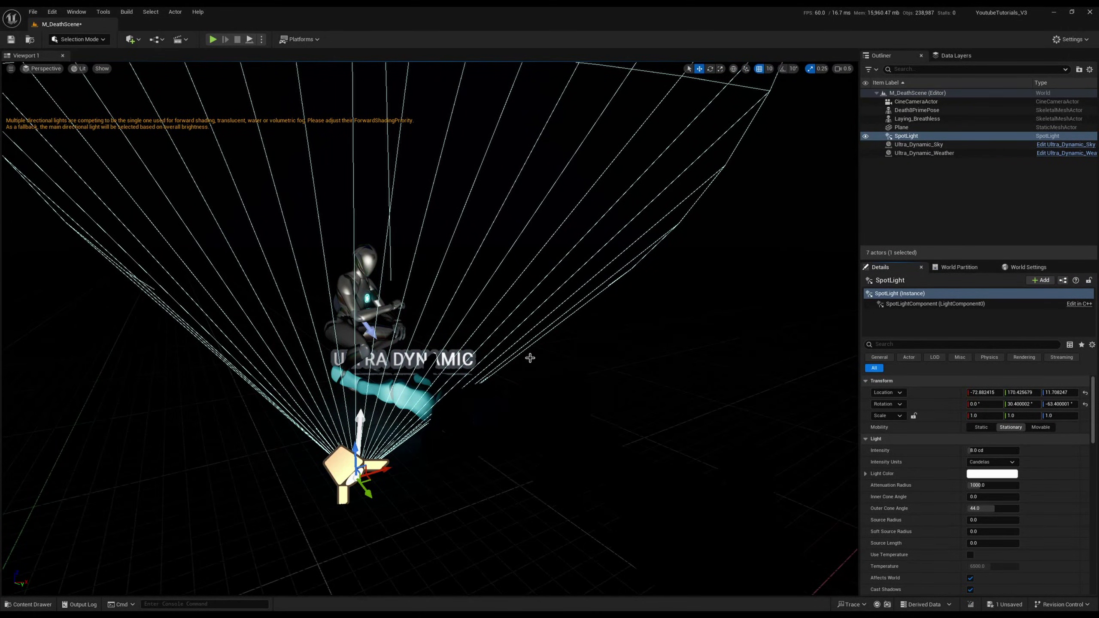
Set the SpotLight's Intensity to 16 cd
{"action": "right_click_drag", "start_coordinate": [358, 148], "coordinate": [351, 373]}
{"action": "key", "text": "w"}
{"action": "scroll", "coordinate": [318, 114], "scroll_direction": "down", "scroll_amount": 1}
{"action": "left_click", "coordinate": [432, 345]}
{"action": "key", "text": "g"}
{"action": "left_click", "coordinate": [376, 384]}
{"action": "left_click", "coordinate": [995, 450]}
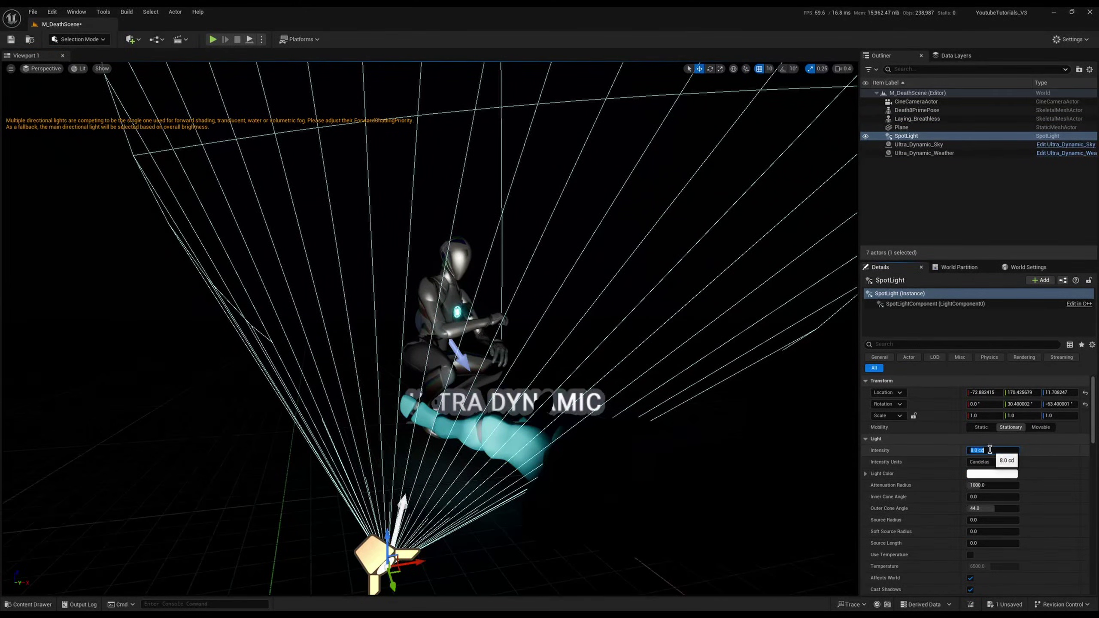
{"action": "type", "text": "16"}
{"action": "key", "text": "Return"}
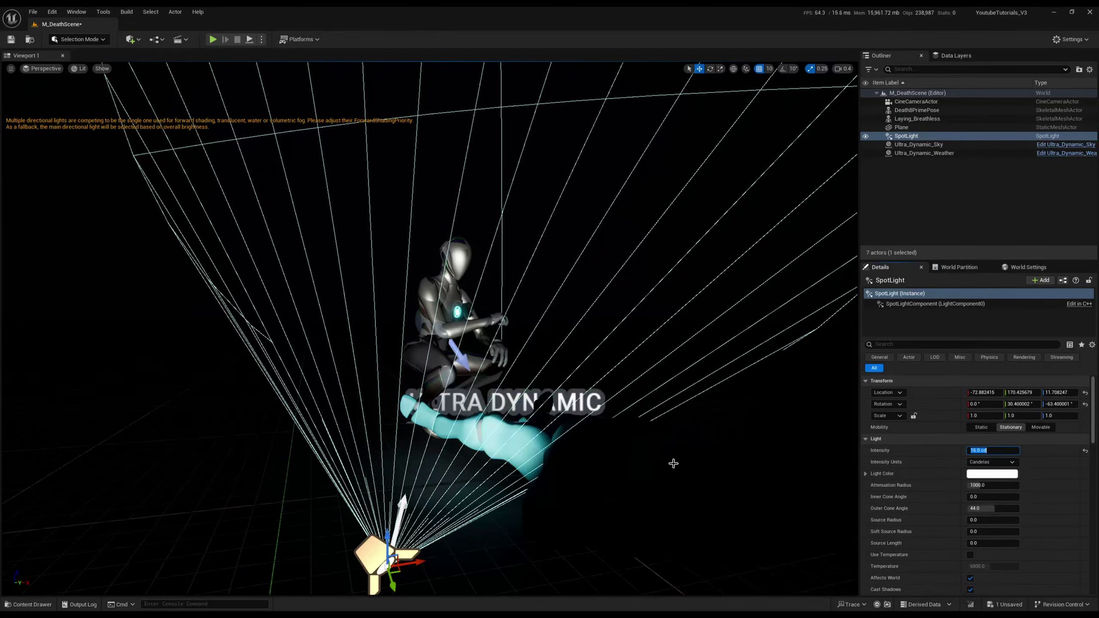
Narrow the SpotLight's Outer Cone Angle to 15.5 so it lights mainly the crouching character's upper body
{"action": "key", "text": "w"}
{"action": "right_click_drag", "start_coordinate": [672, 462], "coordinate": [682, 437]}
{"action": "scroll", "coordinate": [671, 437], "scroll_direction": "down", "scroll_amount": 1}
{"action": "right_click_drag", "start_coordinate": [447, 301], "coordinate": [446, 302]}
{"action": "scroll", "coordinate": [446, 303], "scroll_direction": "down", "scroll_amount": 1}
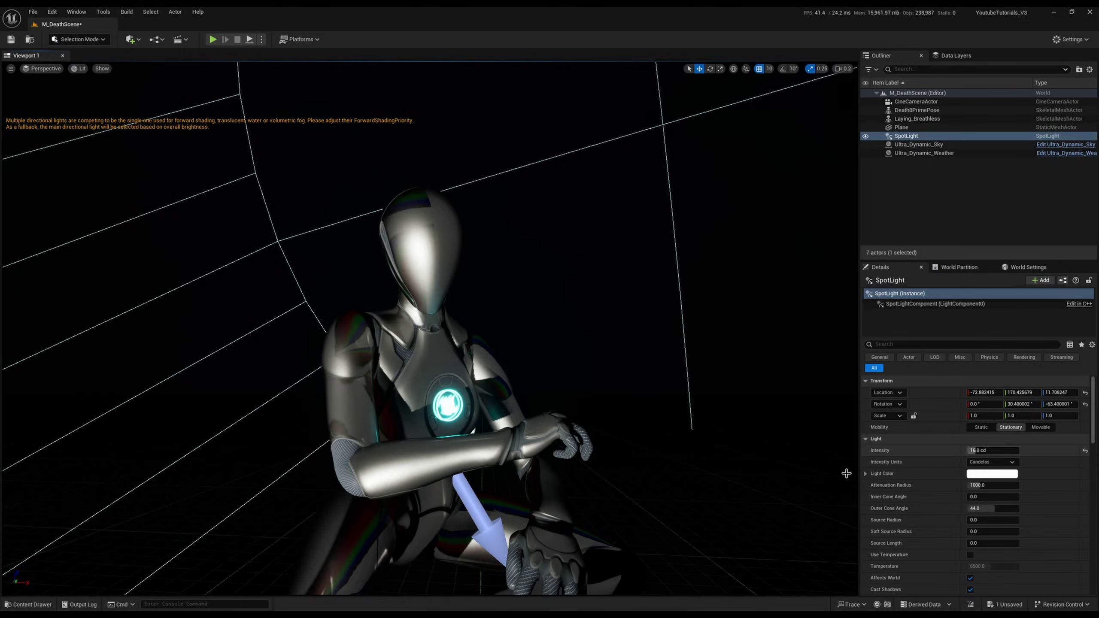
{"action": "left_click", "coordinate": [1000, 484]}
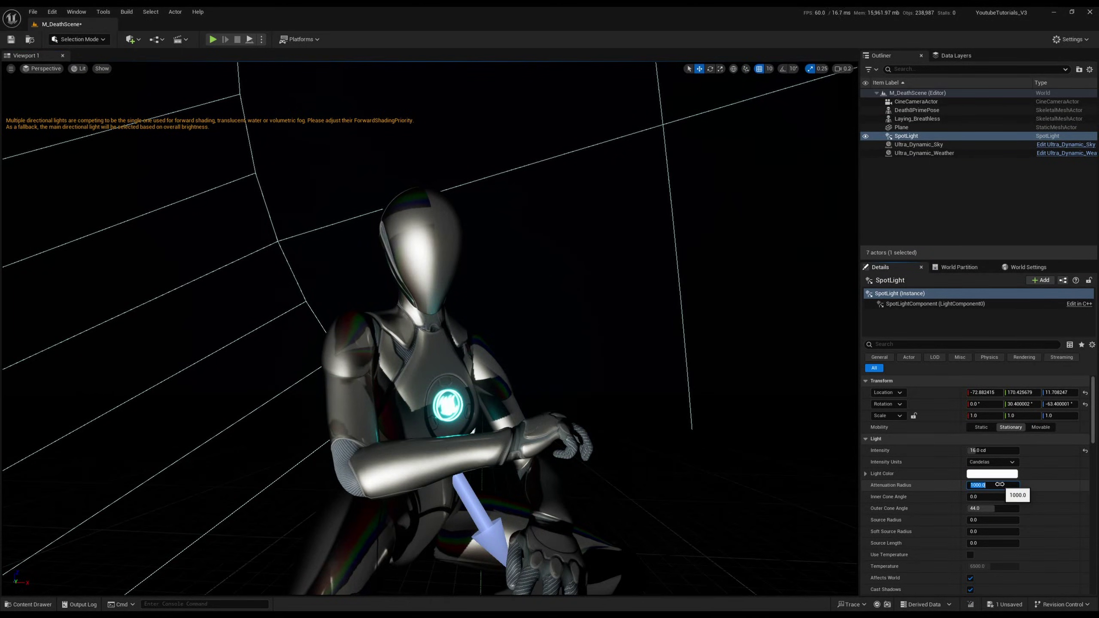
{"action": "key", "text": "Tab"}
{"action": "key", "text": "Tab"}
{"action": "key", "text": "Return"}
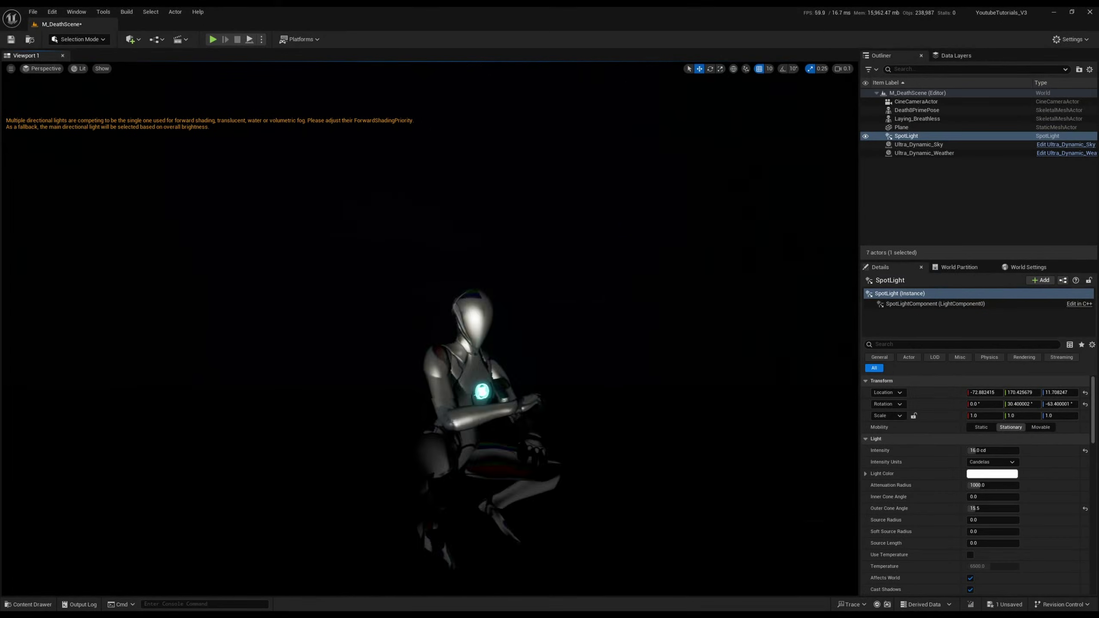
Check the narrowed SpotLight beam on the crouching character with and without editor icons, and save the M_DeathScene level
{"action": "mouse_move", "coordinate": [431, 390]}
{"action": "right_mouse_down"}
{"action": "mouse_move", "coordinate": [424, 372]}
{"action": "mouse_move", "coordinate": [432, 390]}
{"action": "right_mouse_up"}
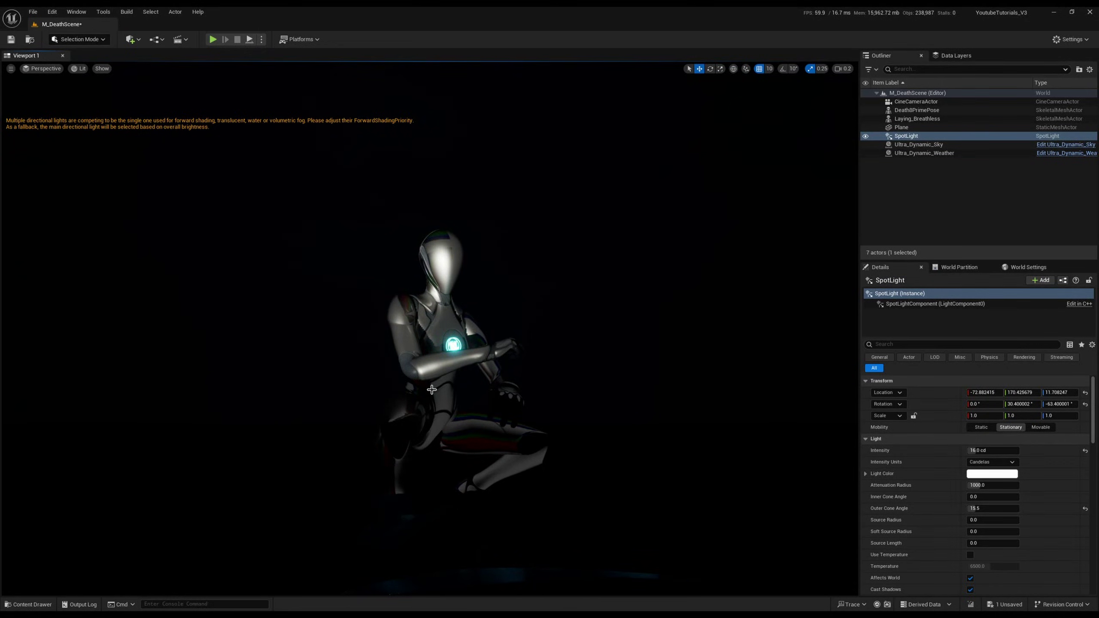
{"action": "key", "text": "g"}
{"action": "scroll", "coordinate": [435, 285], "scroll_direction": "up", "scroll_amount": 3}
{"action": "key", "text": "s"}
{"action": "right_click_drag", "start_coordinate": [436, 285], "coordinate": [489, 301]}
{"action": "key", "text": "d"}
{"action": "mouse_move", "coordinate": [166, 133]}
{"action": "right_mouse_down"}
{"action": "mouse_move", "coordinate": [152, 125]}
{"action": "mouse_move", "coordinate": [162, 121]}
{"action": "right_mouse_up"}
{"action": "key", "text": "ctrl+s"}
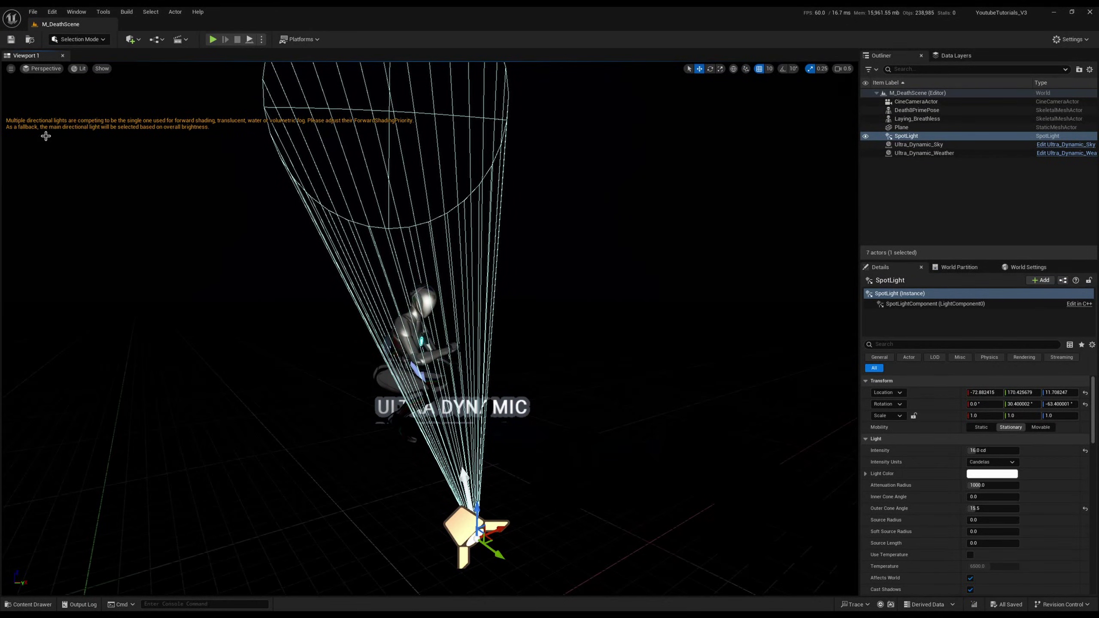
Set the Forward Shading Priority of Ultra_Dynamic_Sky's Moon light to 1
{"action": "left_click", "coordinate": [961, 235]}
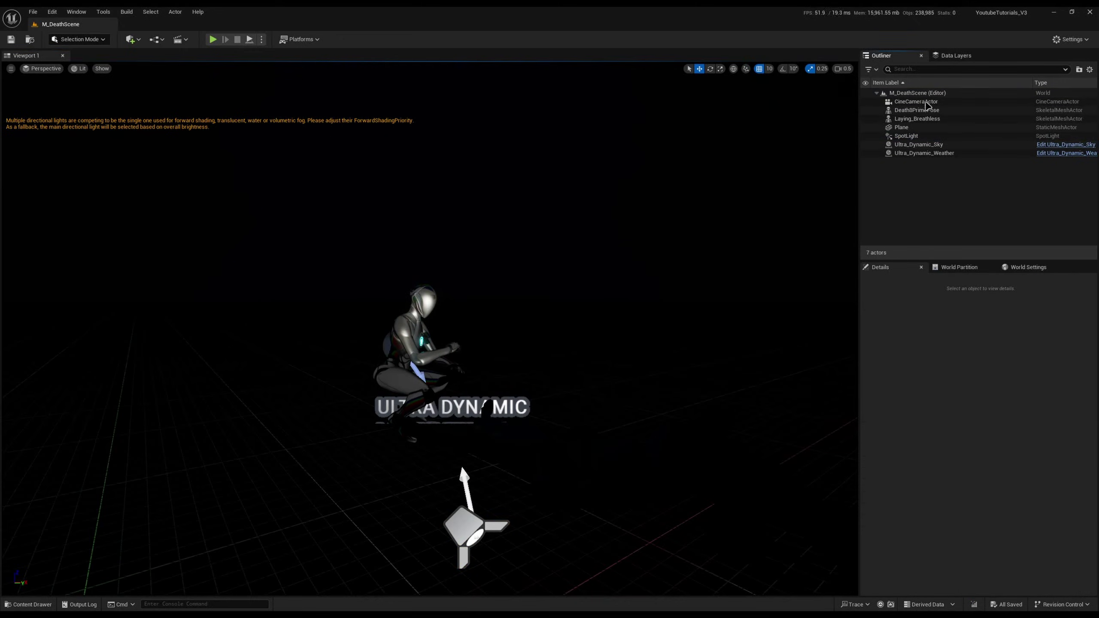
{"action": "left_click", "coordinate": [935, 153]}
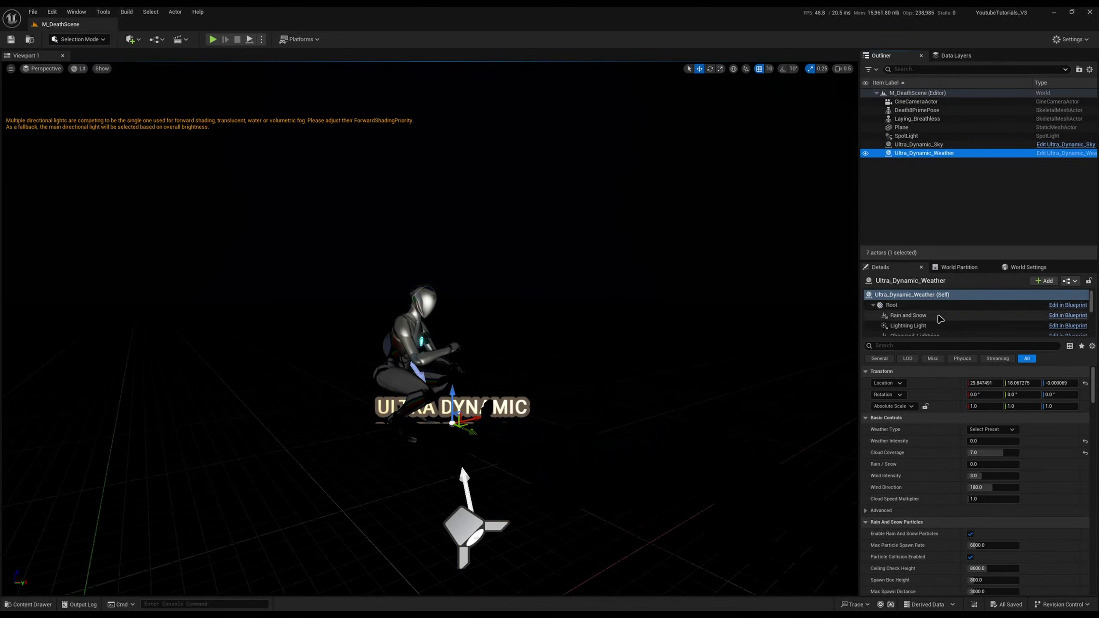
{"action": "scroll", "coordinate": [939, 319], "scroll_direction": "down", "scroll_amount": 5}
{"action": "left_click", "coordinate": [937, 146]}
{"action": "scroll", "coordinate": [922, 311], "scroll_direction": "up", "scroll_amount": 5}
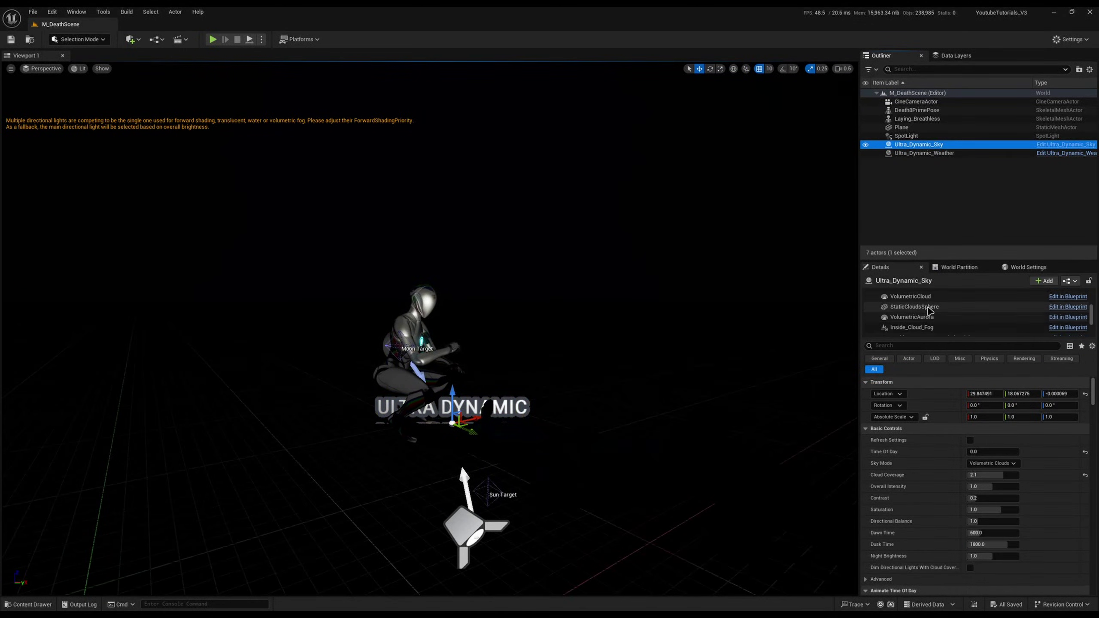
{"action": "left_click", "coordinate": [930, 313]}
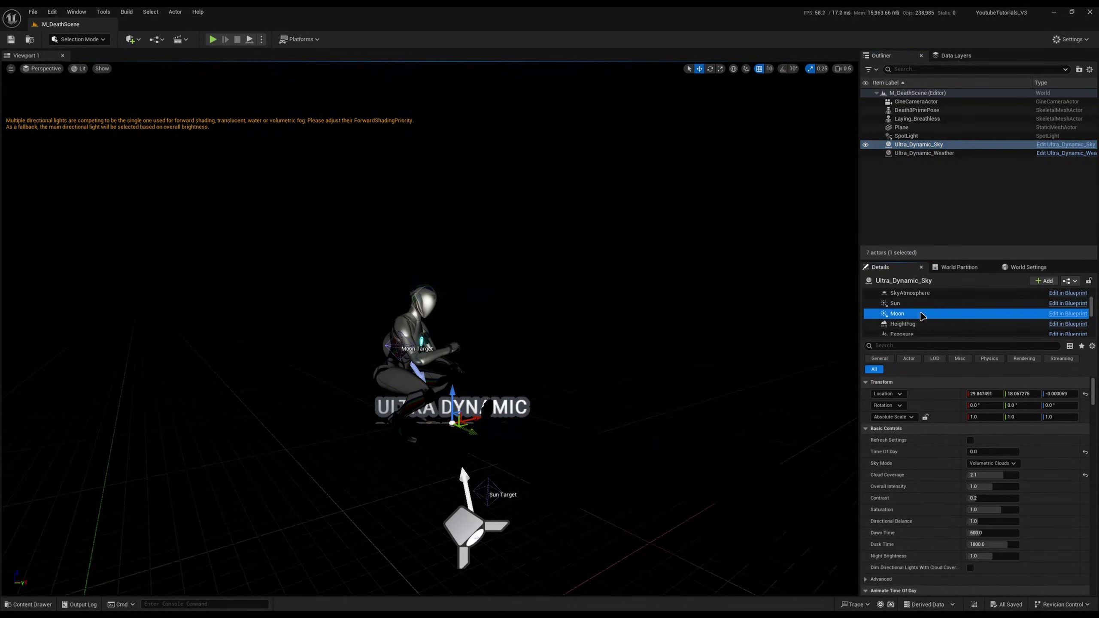
{"action": "left_click", "coordinate": [929, 345]}
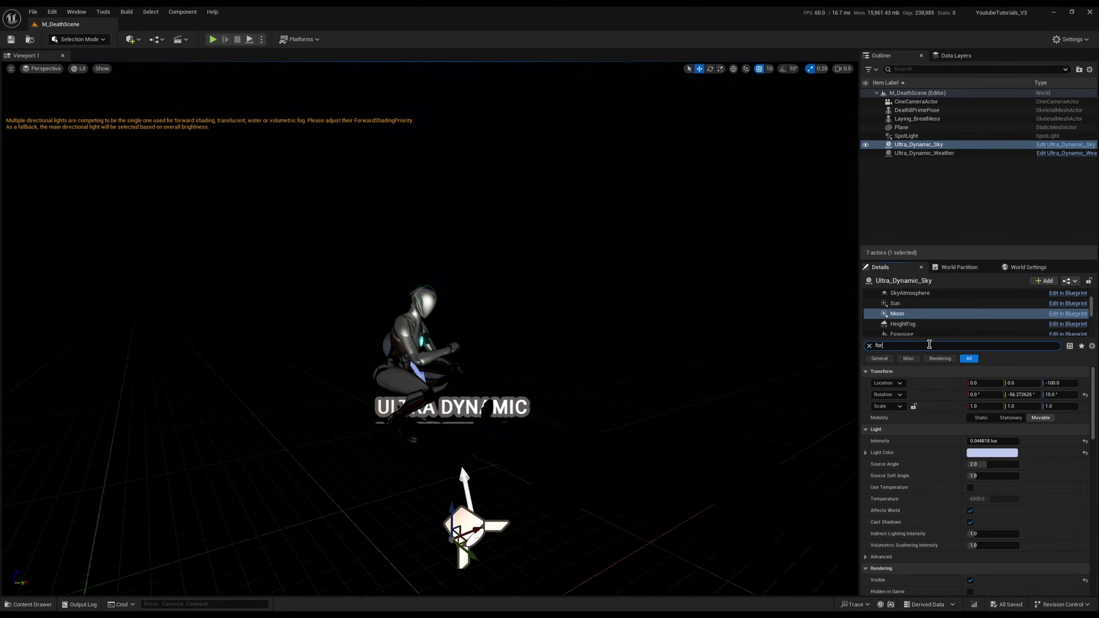
{"action": "left_click", "coordinate": [996, 452]}
{"action": "type", "text": "1"}
{"action": "key", "text": "Return"}
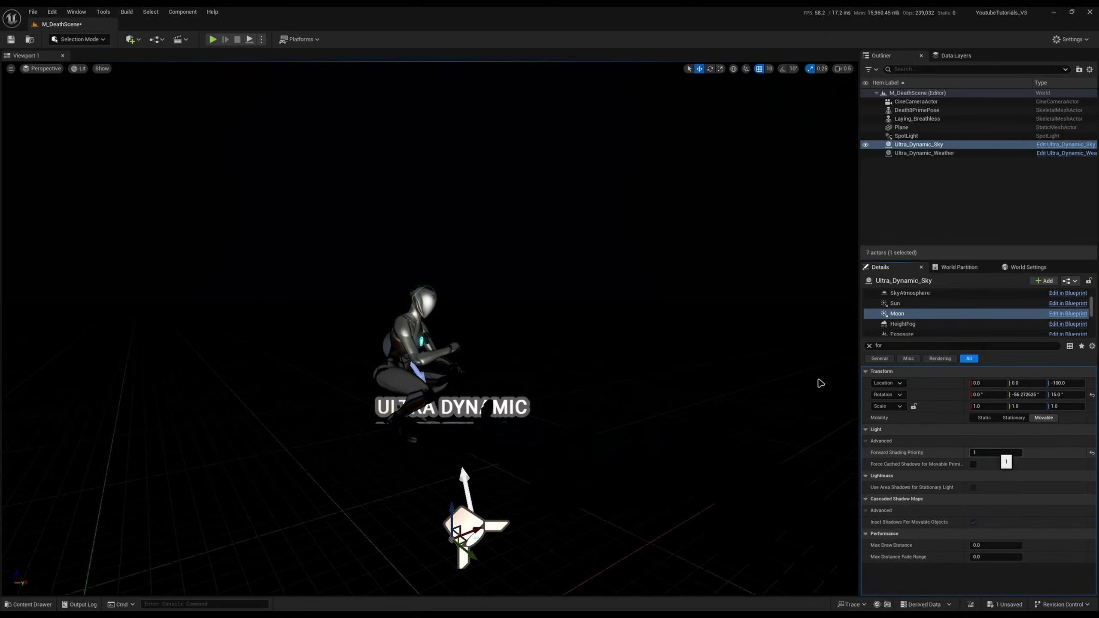
{"action": "left_click", "coordinate": [869, 346]}
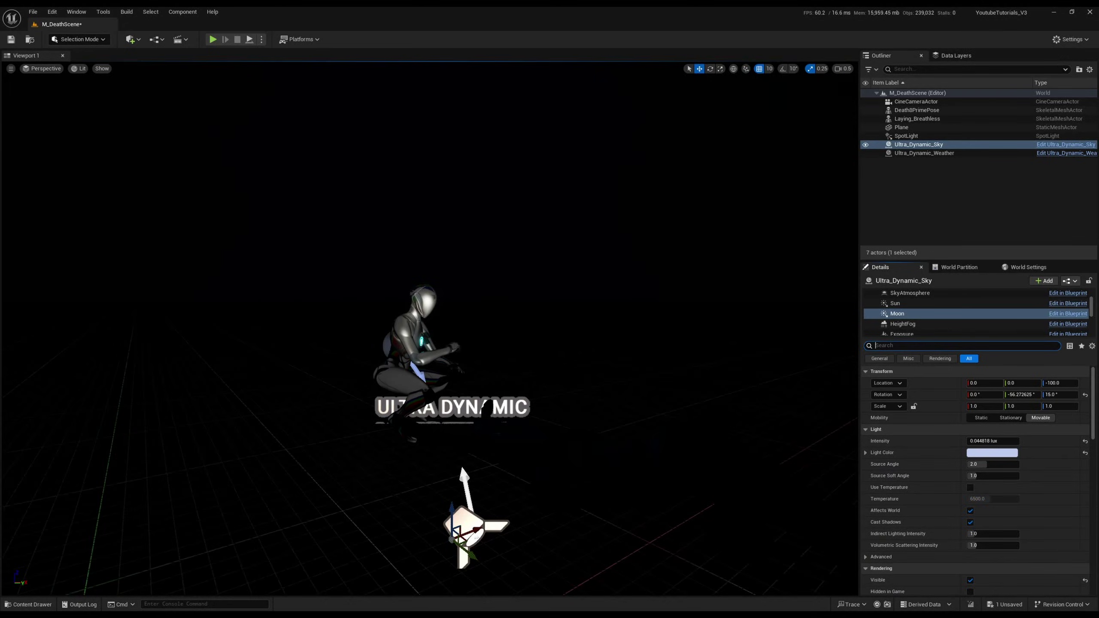
Switch the viewport to unlit shading to inspect the layout of characters, camera and spotlight, and save the level
{"action": "mouse_move", "coordinate": [303, 338]}
{"action": "right_mouse_down"}
{"action": "mouse_move", "coordinate": [277, 342]}
{"action": "mouse_move", "coordinate": [297, 341]}
{"action": "right_mouse_up"}
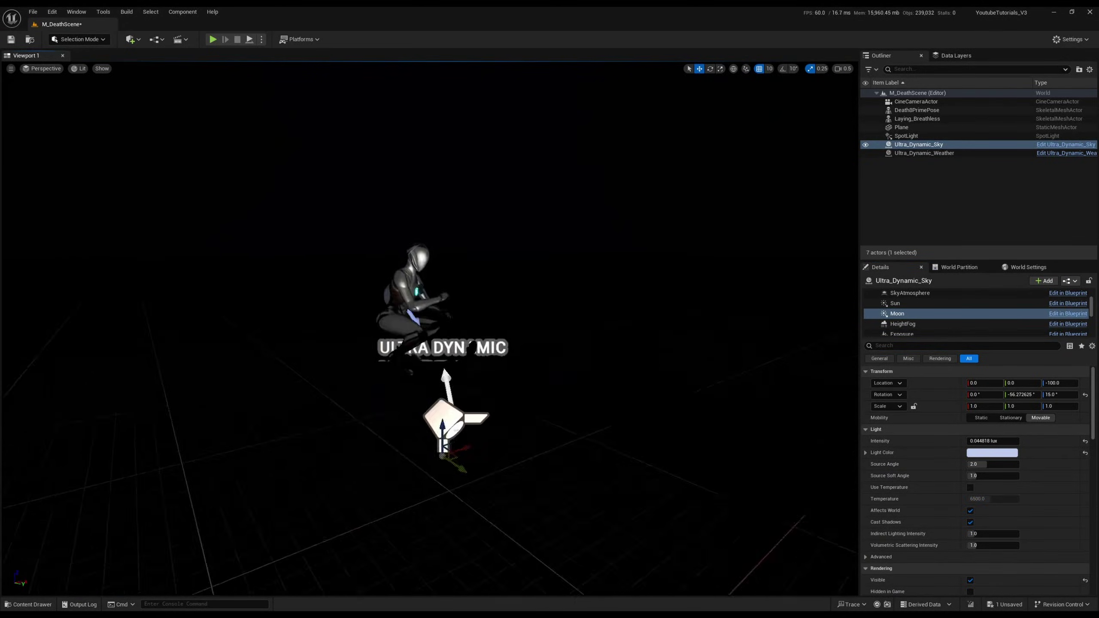
{"action": "key", "text": "s"}
{"action": "mouse_move", "coordinate": [402, 309]}
{"action": "right_mouse_down"}
{"action": "mouse_move", "coordinate": [419, 308]}
{"action": "mouse_move", "coordinate": [401, 309]}
{"action": "right_mouse_up"}
{"action": "key", "text": "w"}
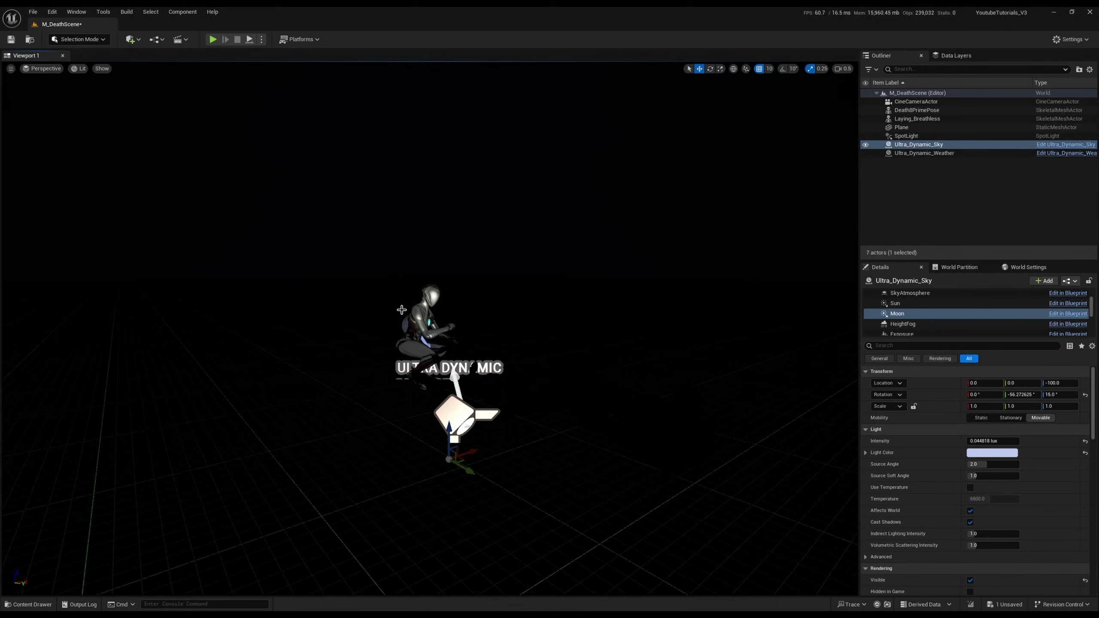
{"action": "key", "text": "alt+3"}
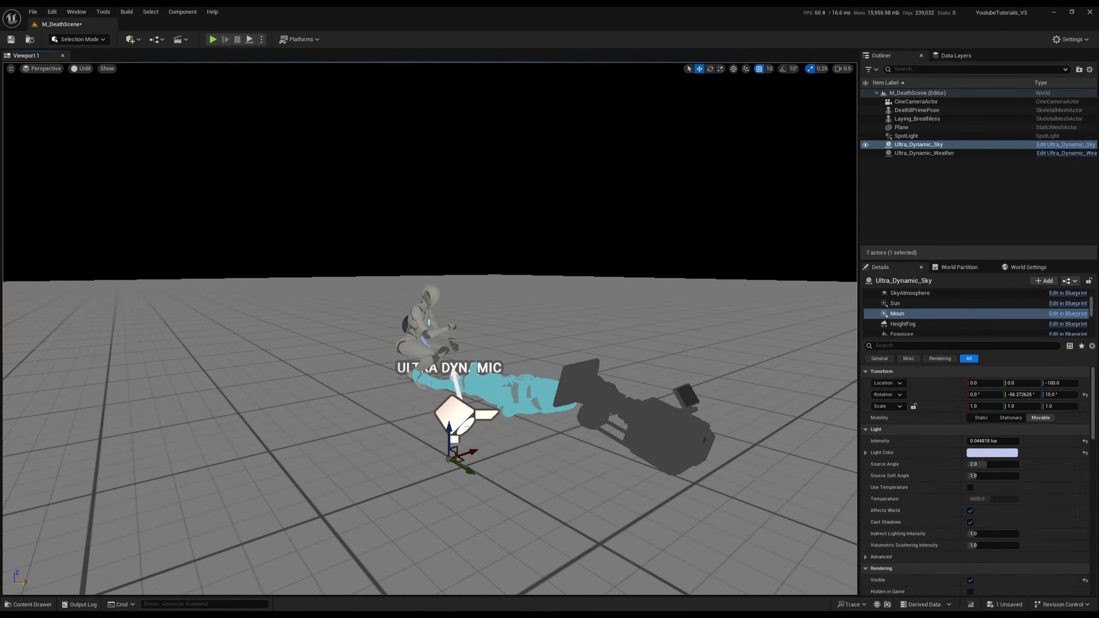
{"action": "key", "text": "e"}
{"action": "right_click_drag", "start_coordinate": [401, 310], "coordinate": [406, 345]}
{"action": "key", "text": "w"}
{"action": "key", "text": "s"}
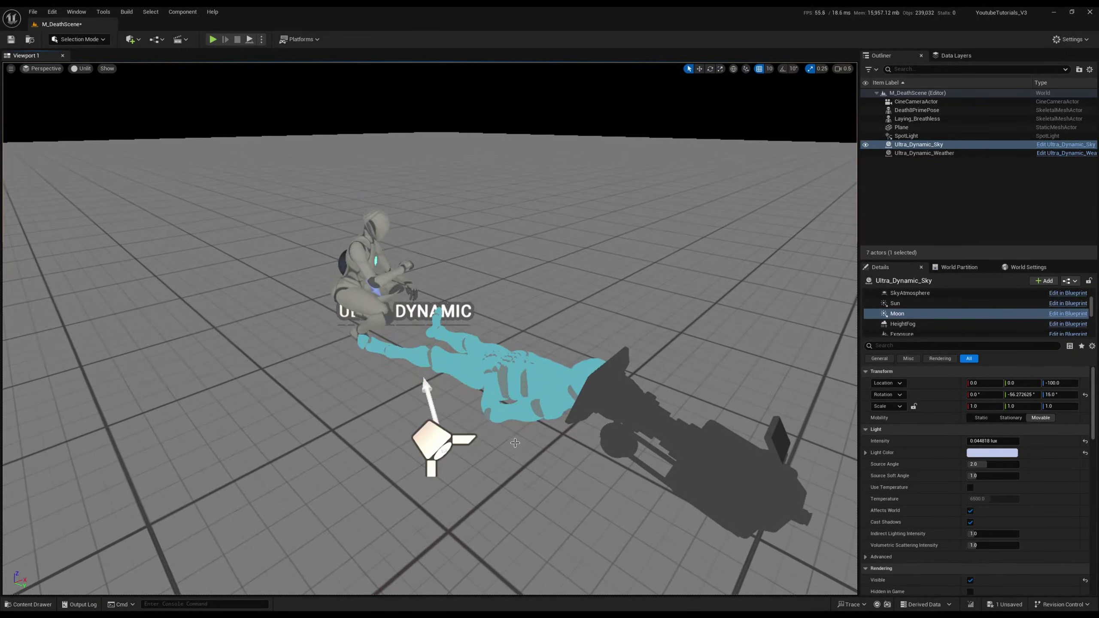
{"action": "mouse_move", "coordinate": [623, 380]}
{"action": "right_mouse_down"}
{"action": "mouse_move", "coordinate": [611, 375]}
{"action": "mouse_move", "coordinate": [623, 380]}
{"action": "right_mouse_up"}
{"action": "key", "text": "s"}
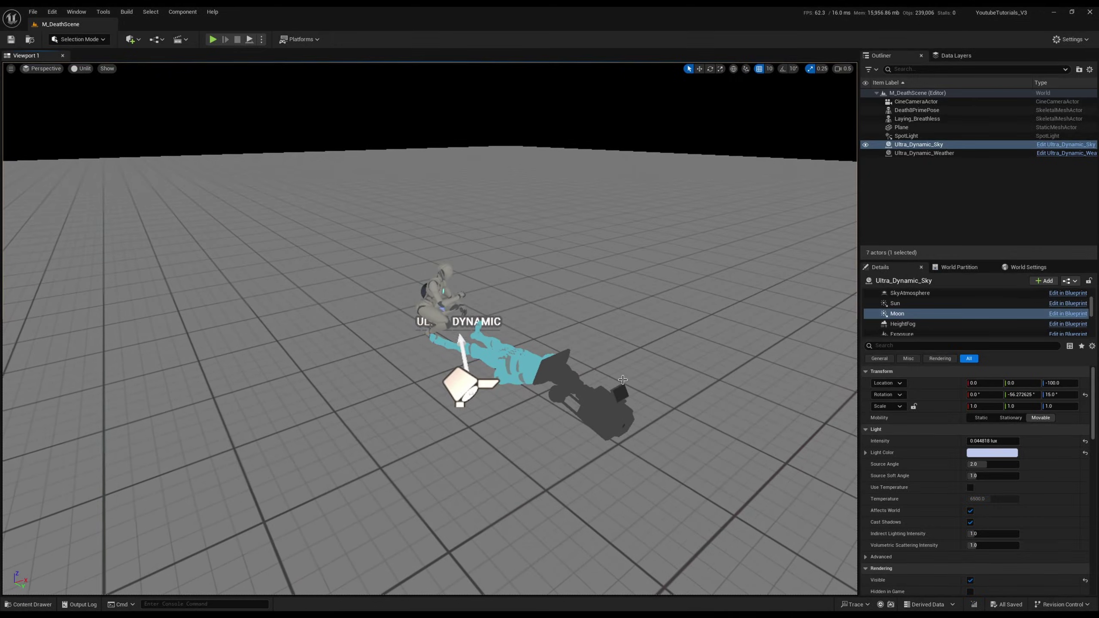
Replace the crouching Death8PrimePose actor with the Death5 animation from Fixed/Weaponless, placed at the world origin
{"action": "right_click_drag", "start_coordinate": [449, 348], "coordinate": [449, 348]}
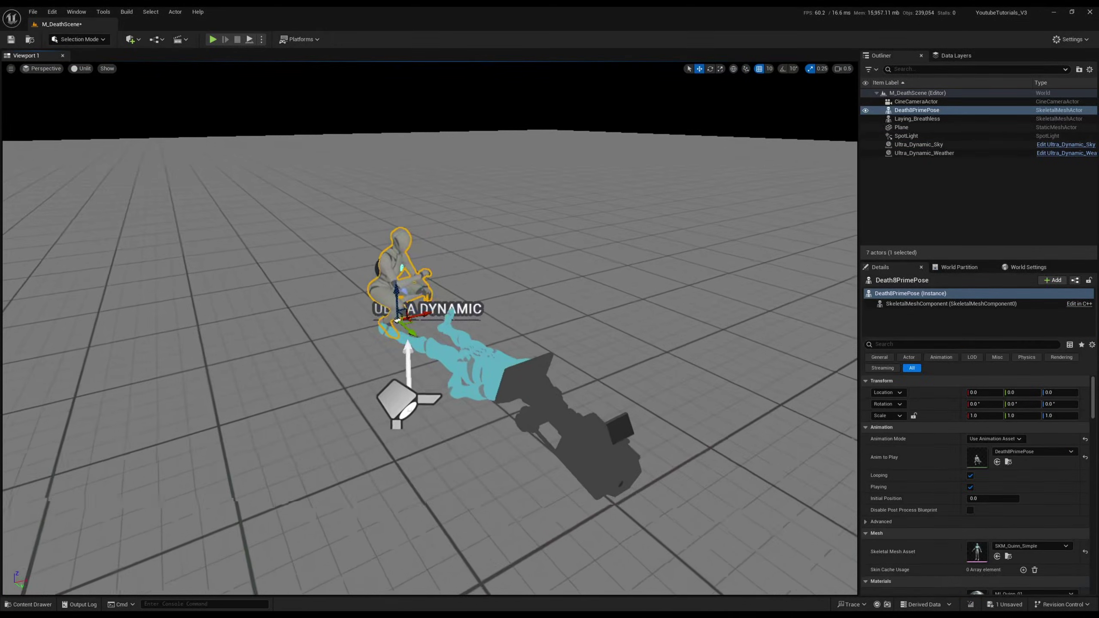
{"action": "key", "text": "Delete"}
{"action": "left_click", "coordinate": [29, 604]}
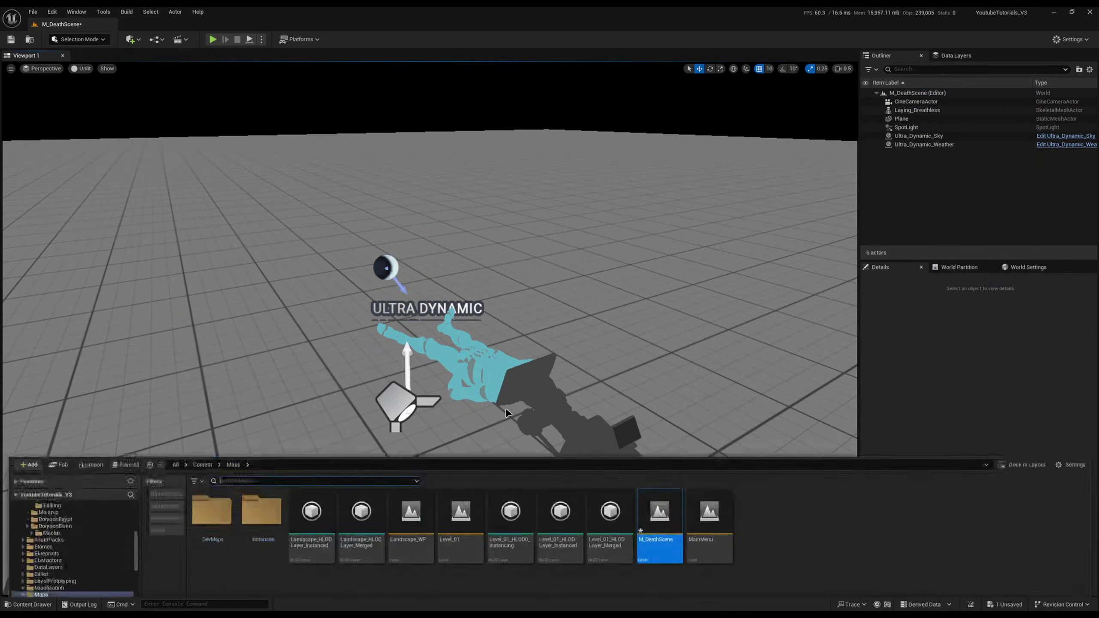
{"action": "scroll", "coordinate": [55, 494], "scroll_direction": "up", "scroll_amount": 10}
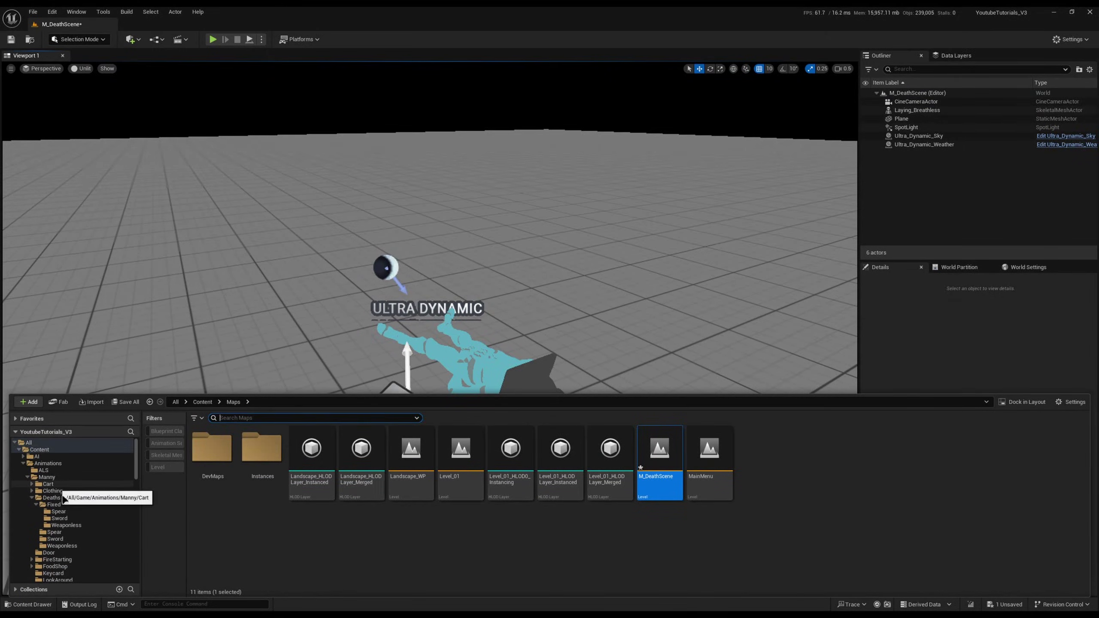
{"action": "left_click", "coordinate": [66, 525]}
{"action": "left_click_drag", "start_coordinate": [411, 450], "coordinate": [228, 302]}
{"action": "left_click", "coordinate": [1085, 393]}
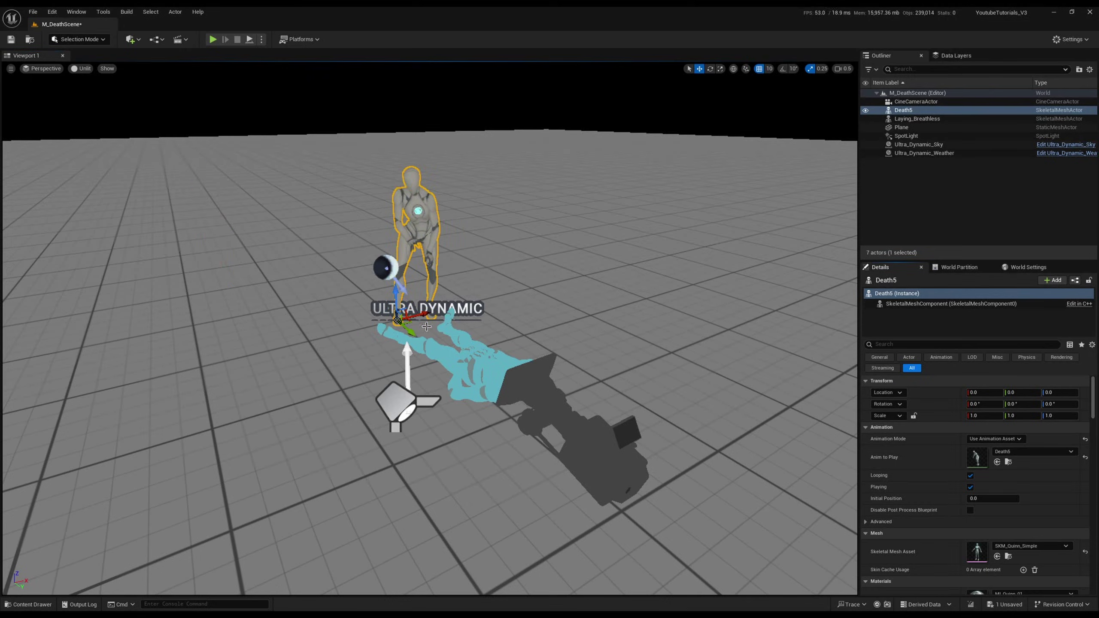
View the Death5 character with full lighting through CineCameraActor, with editor icons hidden
{"action": "right_click_drag", "start_coordinate": [338, 330], "coordinate": [354, 333]}
{"action": "key", "text": "alt+4"}
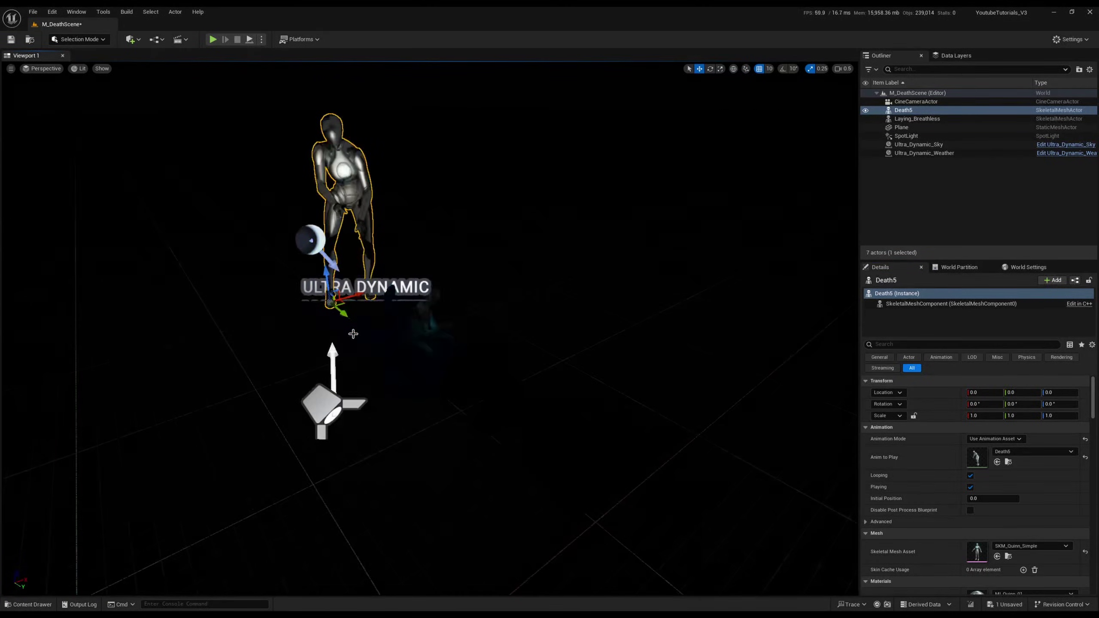
{"action": "right_click_drag", "start_coordinate": [544, 384], "coordinate": [538, 420]}
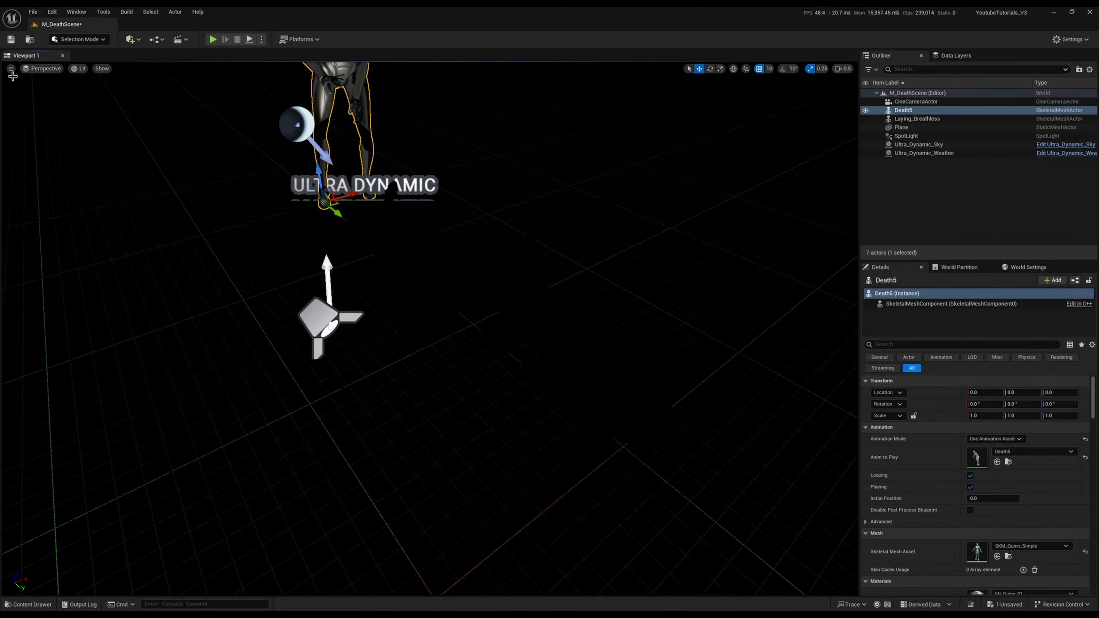
{"action": "left_click", "coordinate": [44, 68]}
{"action": "left_click", "coordinate": [123, 174]}
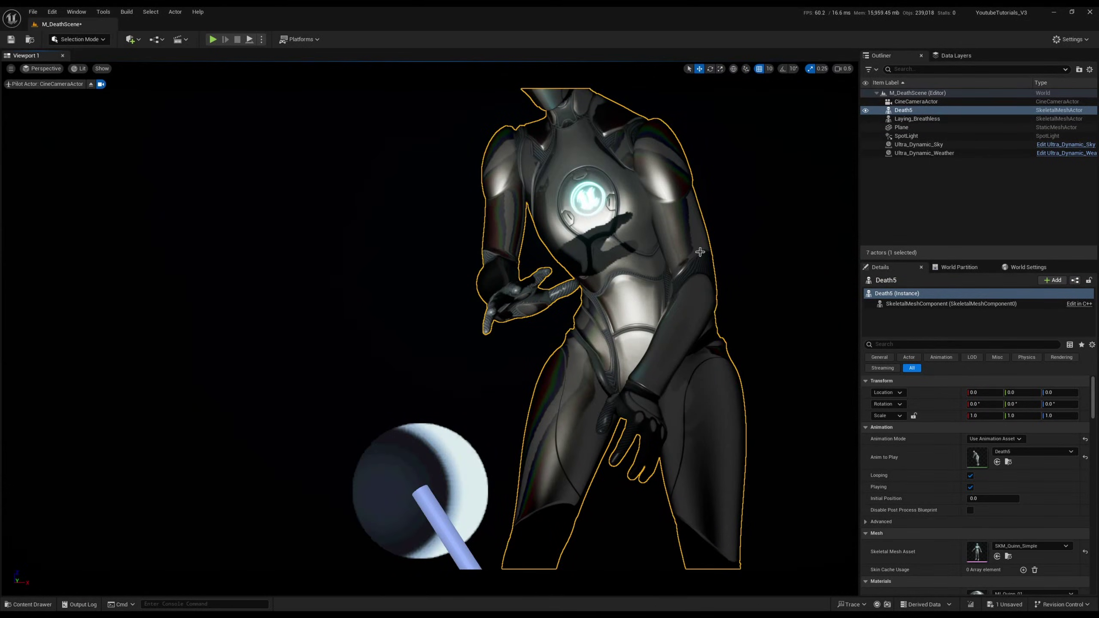
{"action": "key", "text": "g"}
Play the level to preview the Death5 animation, stop piloting CineCameraActor and end the play session
{"action": "left_click", "coordinate": [262, 39]}
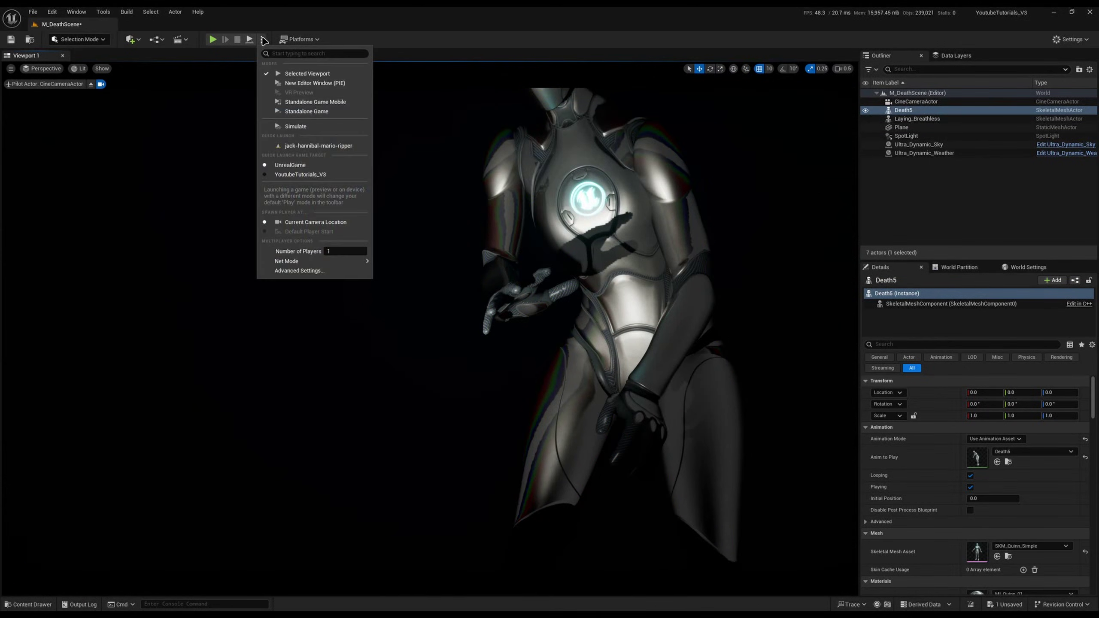
{"action": "left_click", "coordinate": [262, 39]}
{"action": "left_click", "coordinate": [262, 39]}
{"action": "key", "text": "alt+p"}
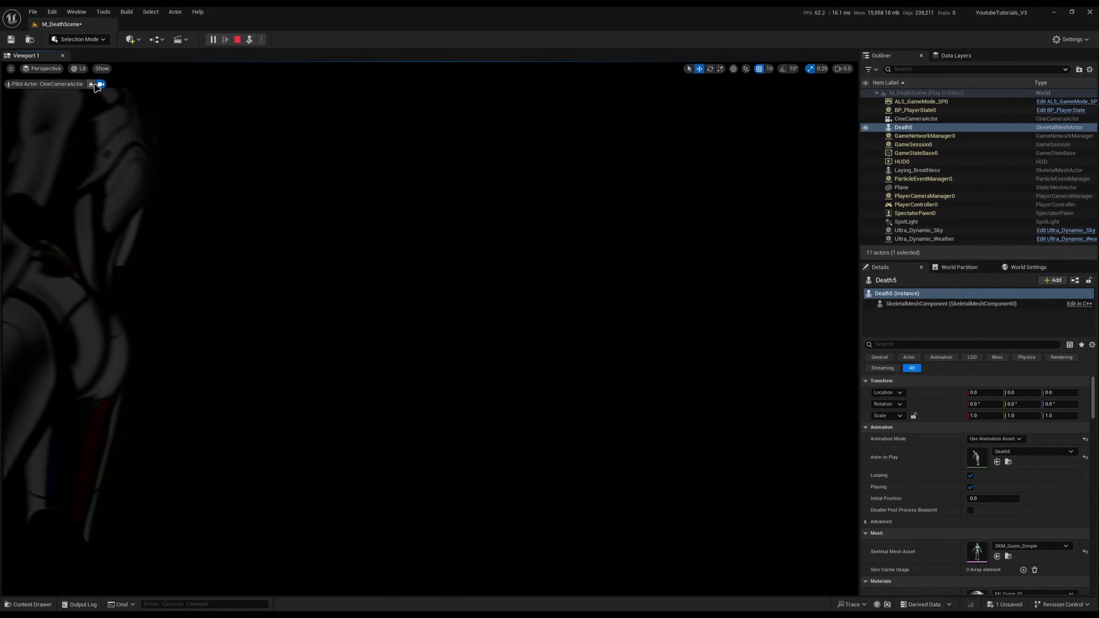
{"action": "left_click", "coordinate": [91, 84]}
{"action": "key", "text": "Escape"}
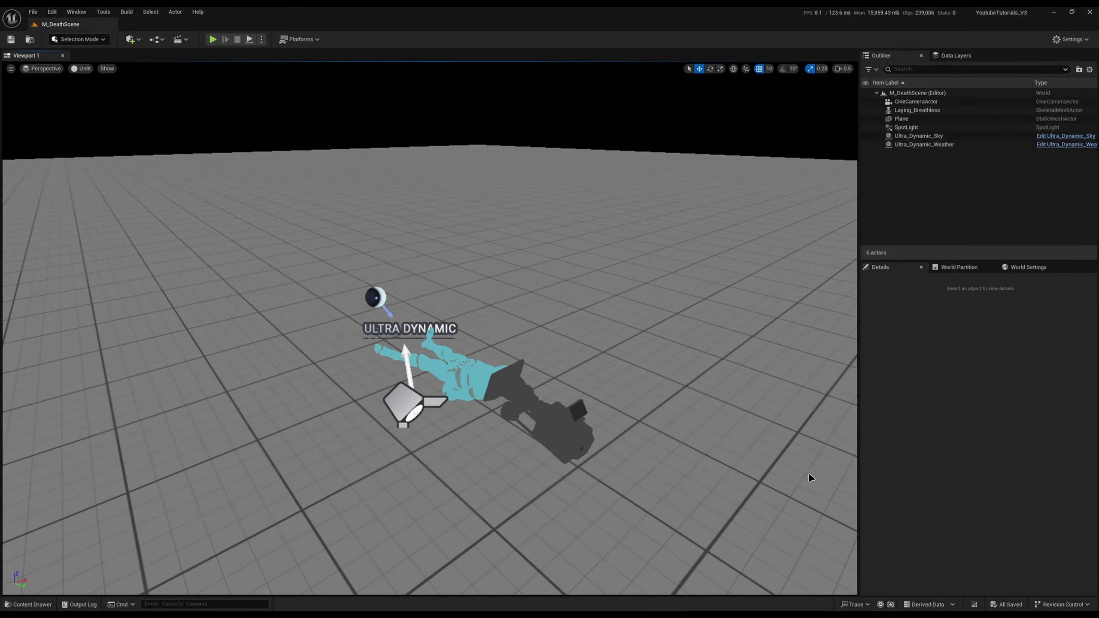
Look over the lying character and the Weaponless death animations, and save the level
{"action": "right_click_drag", "start_coordinate": [556, 374], "coordinate": [530, 383]}
{"action": "key", "text": "ctrl+space"}
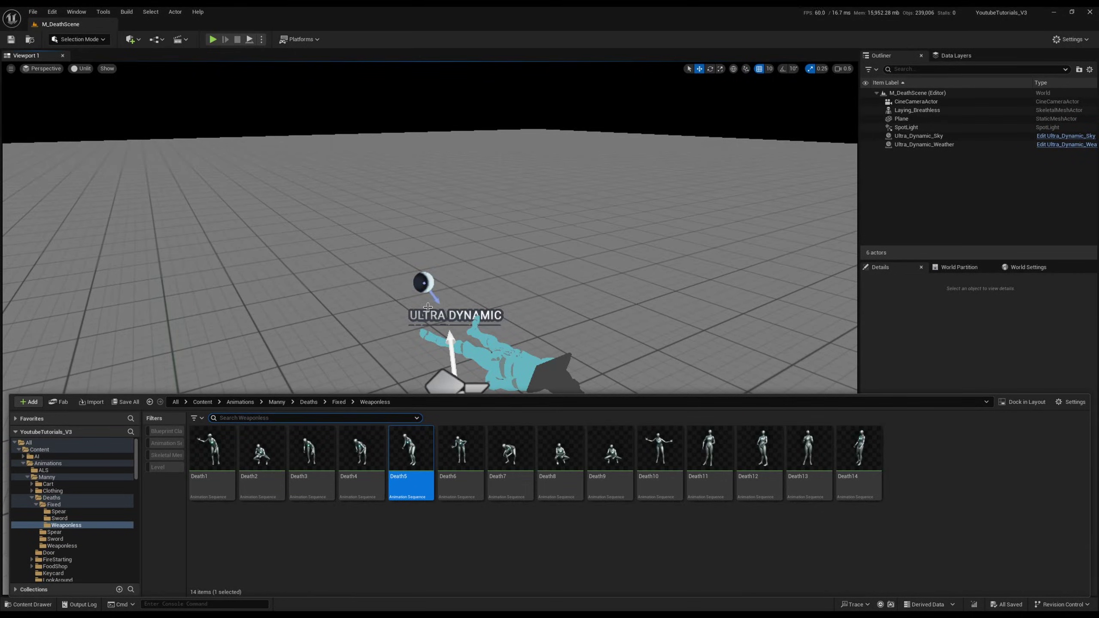
{"action": "right_click_drag", "start_coordinate": [435, 312], "coordinate": [450, 313]}
{"action": "key", "text": "ctrl+s"}
{"action": "key", "text": "ctrl+space"}
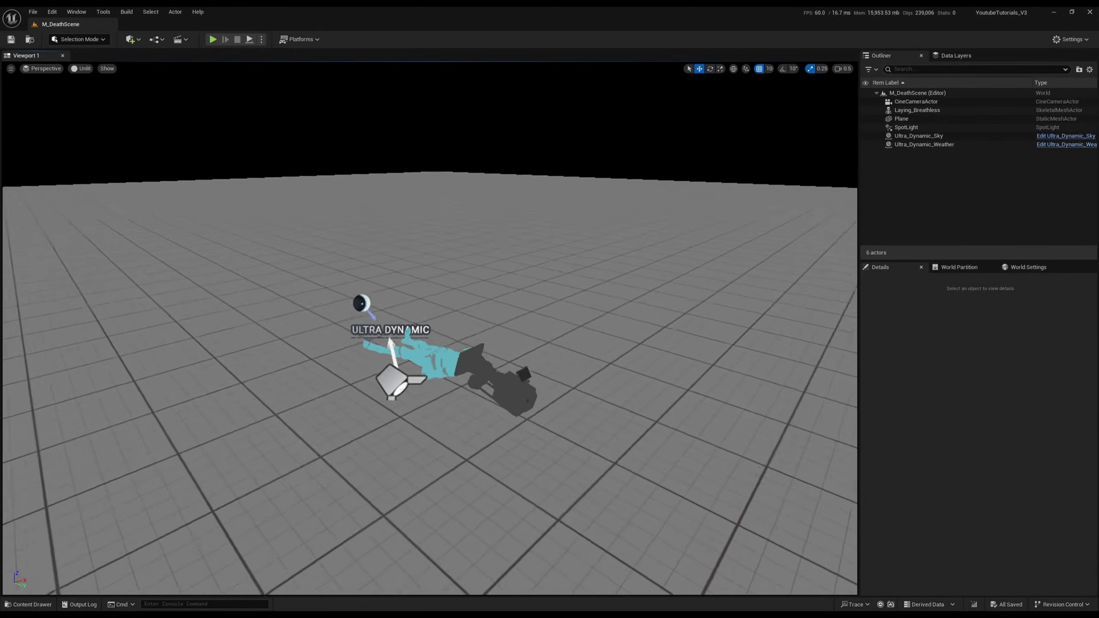
{"action": "scroll", "coordinate": [462, 322], "scroll_direction": "up", "scroll_amount": 5}
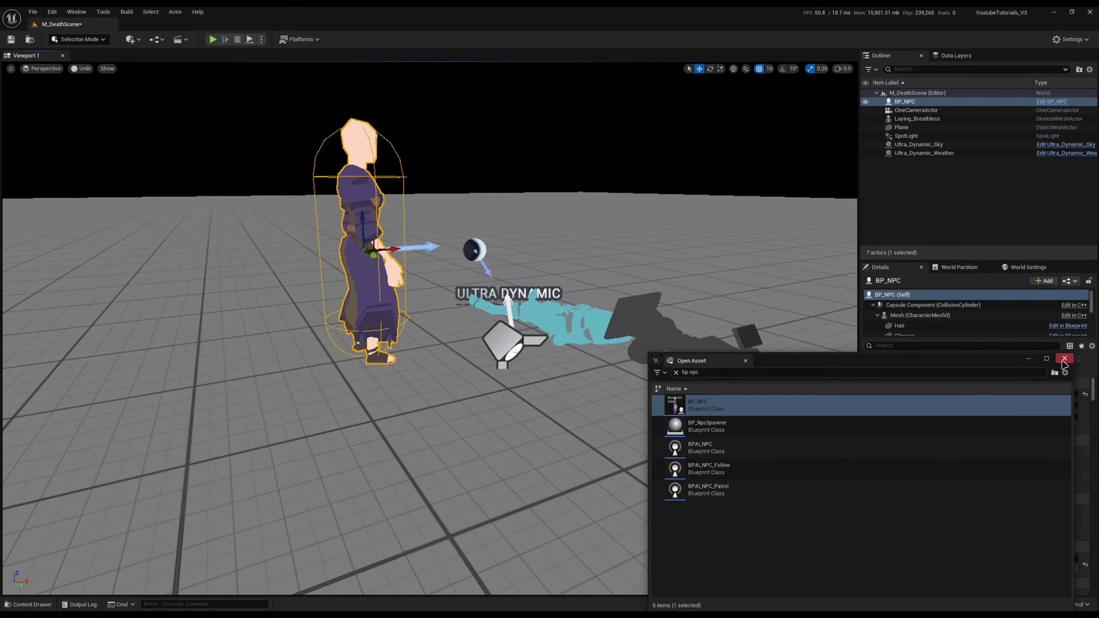
Close the asset picker and examine the BP_NPC character, its default settings and its placement beside the lying character
{"action": "left_click", "coordinate": [1064, 358]}
{"action": "scroll", "coordinate": [906, 470], "scroll_direction": "down", "scroll_amount": 10}
{"action": "right_click_drag", "start_coordinate": [854, 585], "coordinate": [854, 585]}
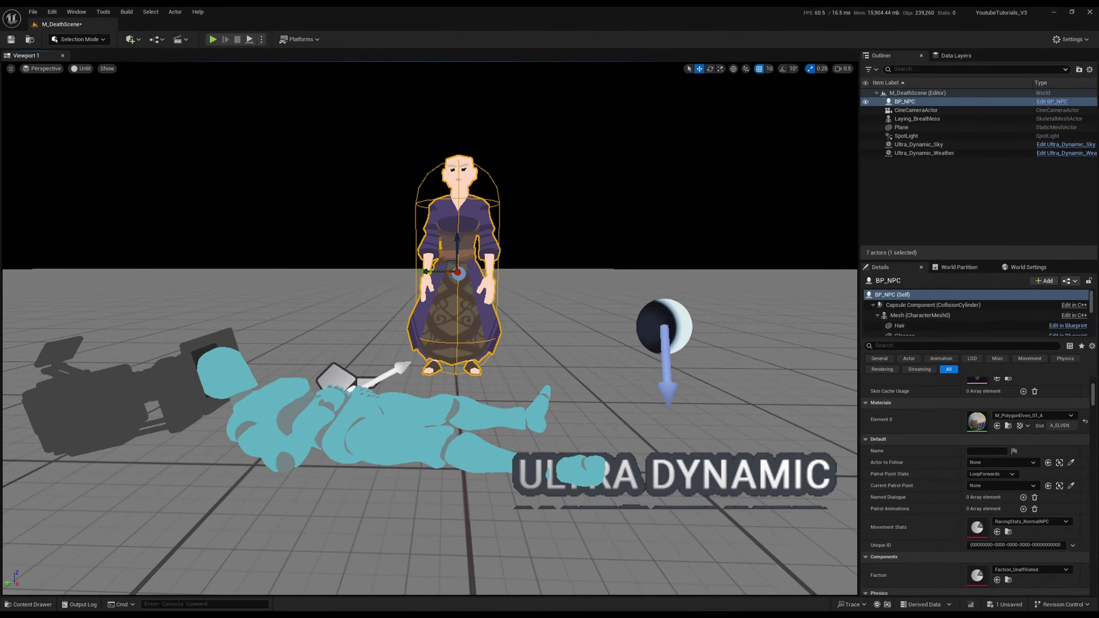
{"action": "right_click_drag", "start_coordinate": [475, 401], "coordinate": [476, 401]}
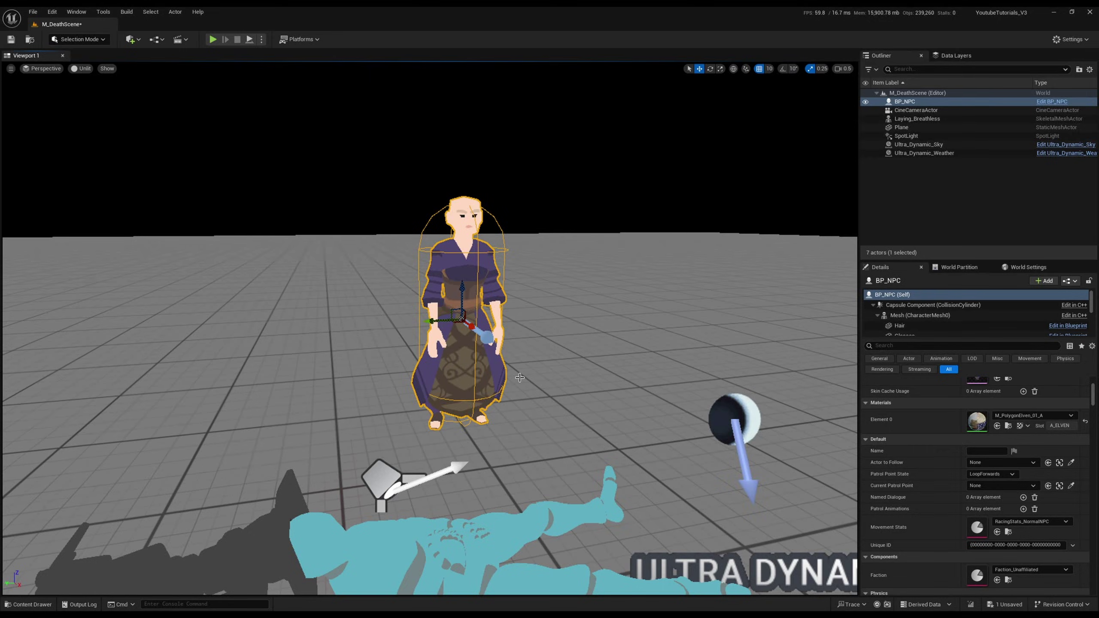
{"action": "mouse_move", "coordinate": [490, 319]}
{"action": "right_mouse_down"}
{"action": "mouse_move", "coordinate": [499, 324]}
{"action": "mouse_move", "coordinate": [490, 319]}
{"action": "right_mouse_up"}
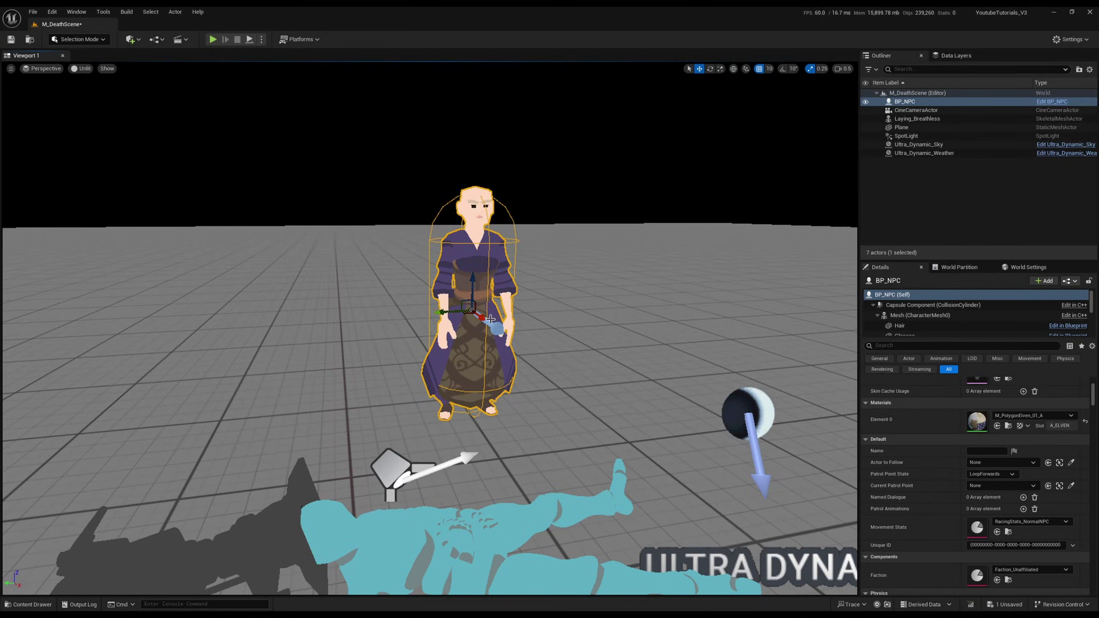
{"action": "right_click_drag", "start_coordinate": [490, 319], "coordinate": [535, 322]}
{"action": "key", "text": "s"}
{"action": "key", "text": "w"}
{"action": "key", "text": "s"}
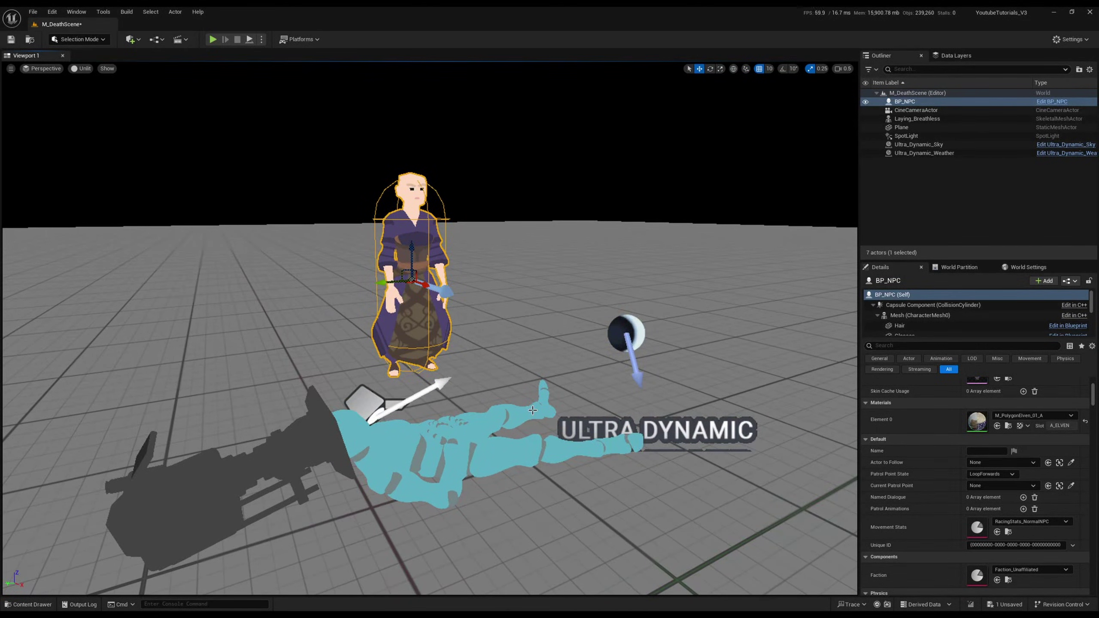
{"action": "right_click_drag", "start_coordinate": [532, 410], "coordinate": [541, 409]}
{"action": "key", "text": "s"}
{"action": "key", "text": "e"}
{"action": "key", "text": "w"}
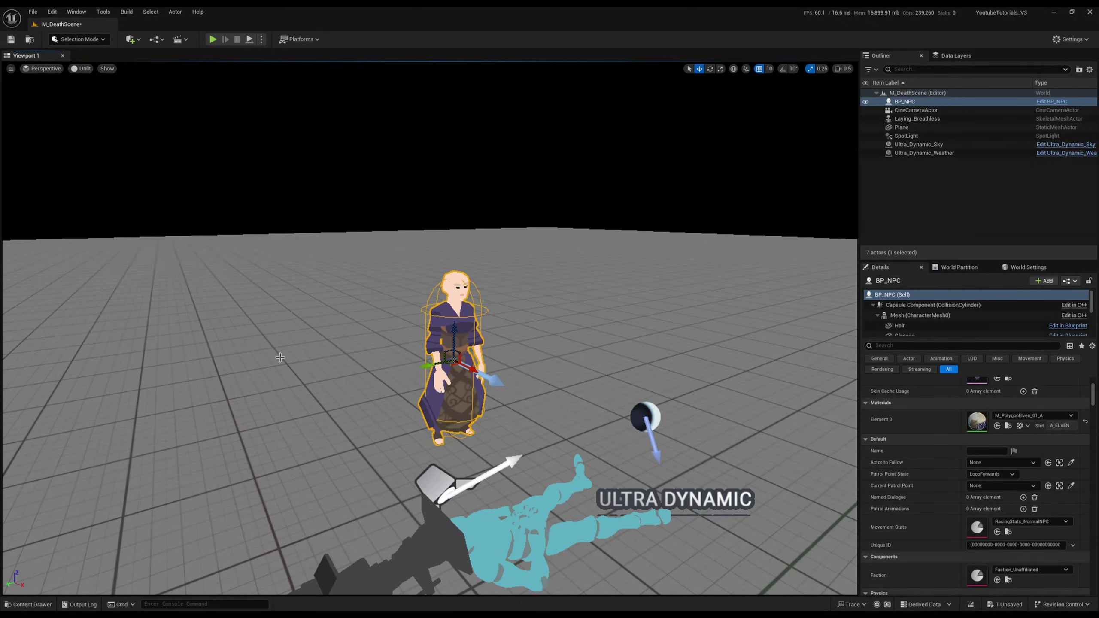
{"action": "right_click_drag", "start_coordinate": [471, 380], "coordinate": [451, 369]}
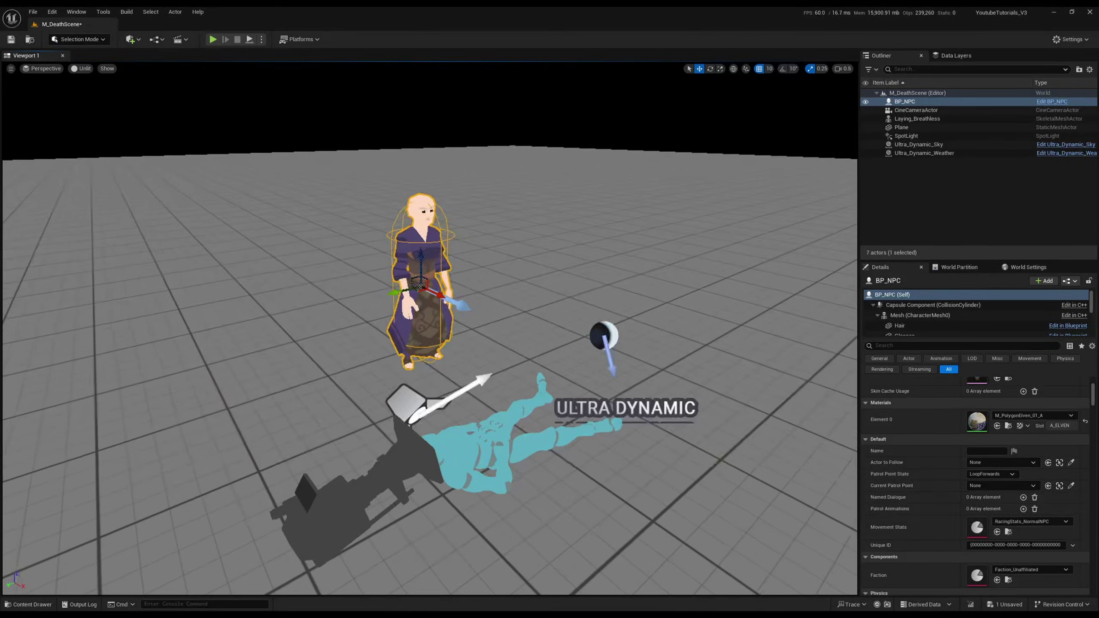
Delete the BP_NPC character from the scene and save the level
{"action": "key", "text": "Delete"}
{"action": "right_click_drag", "start_coordinate": [500, 296], "coordinate": [550, 319]}
{"action": "key", "text": "ctrl+s"}
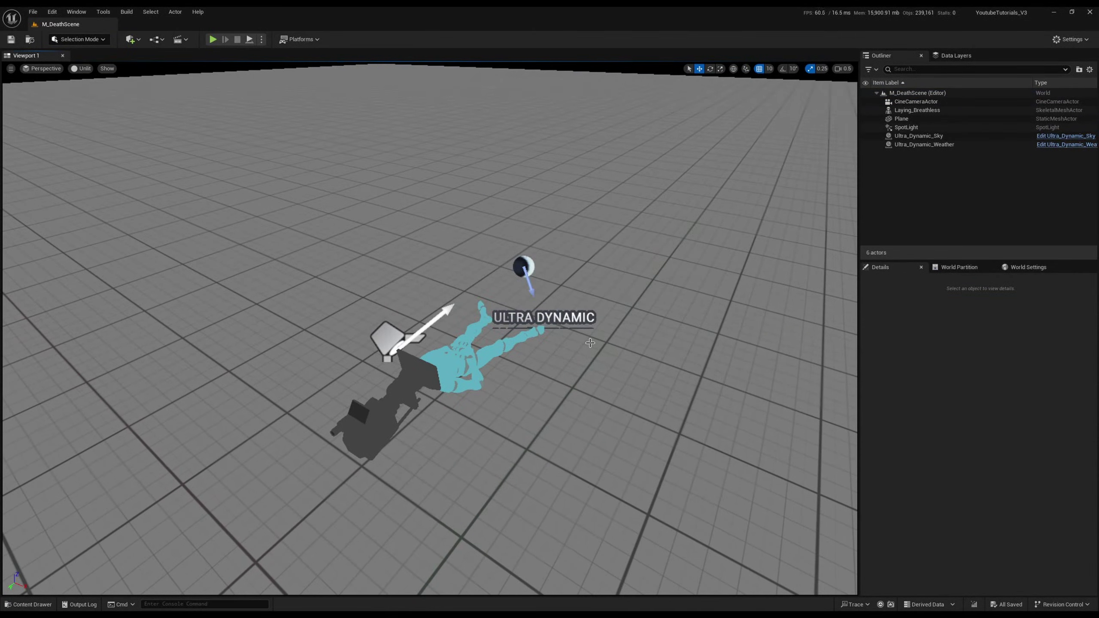
Create a folder named DeathScene inside Blueprints/Structs in the project content and open it
{"action": "key", "text": "ctrl+space"}
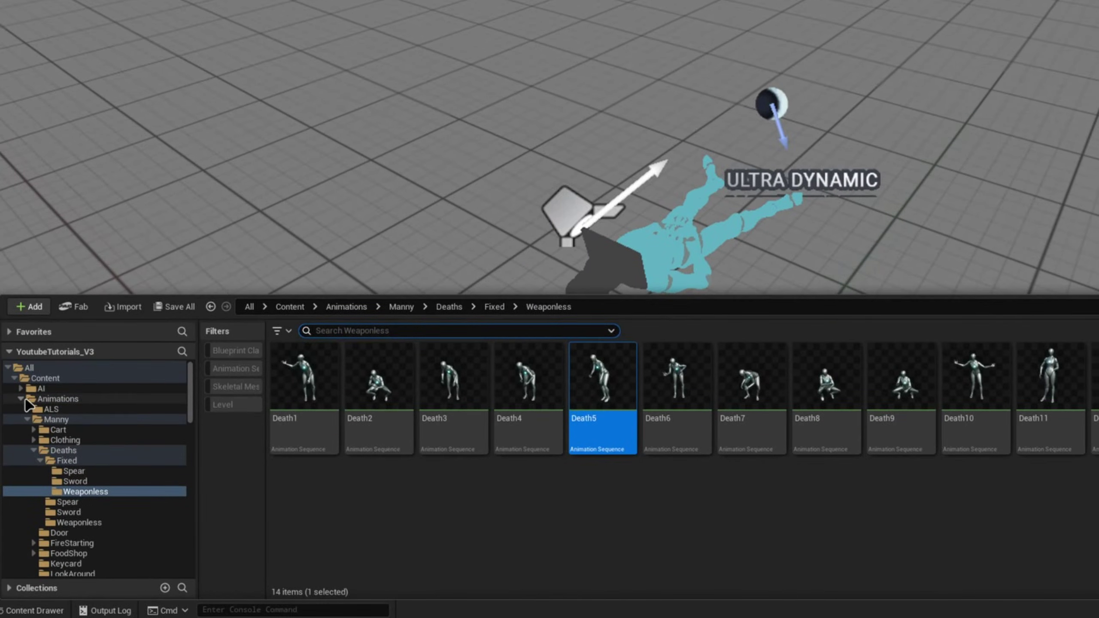
{"action": "left_click", "coordinate": [22, 463]}
{"action": "left_click", "coordinate": [65, 430]}
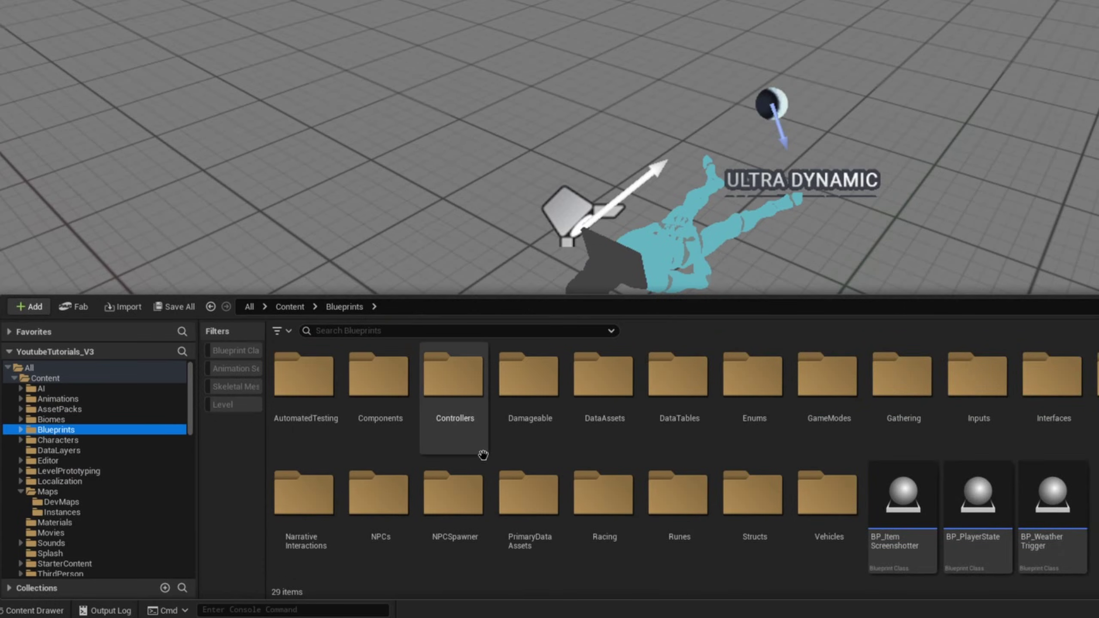
{"action": "double_click", "coordinate": [764, 509]}
{"action": "right_click", "coordinate": [694, 535]}
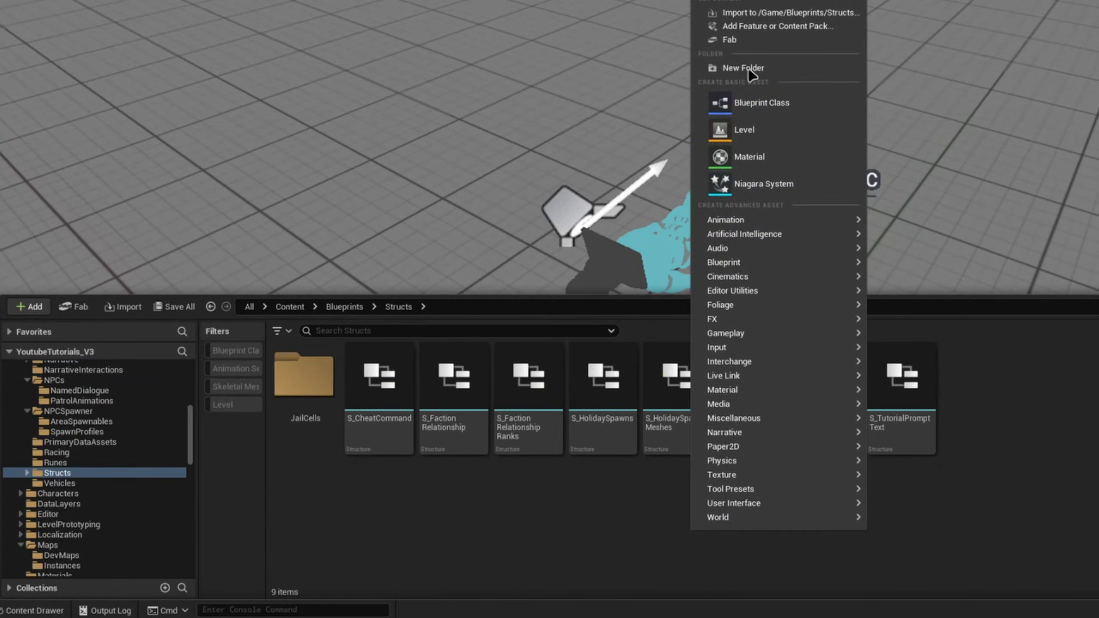
{"action": "left_click", "coordinate": [748, 67]}
{"action": "type", "text": "DeathScene"}
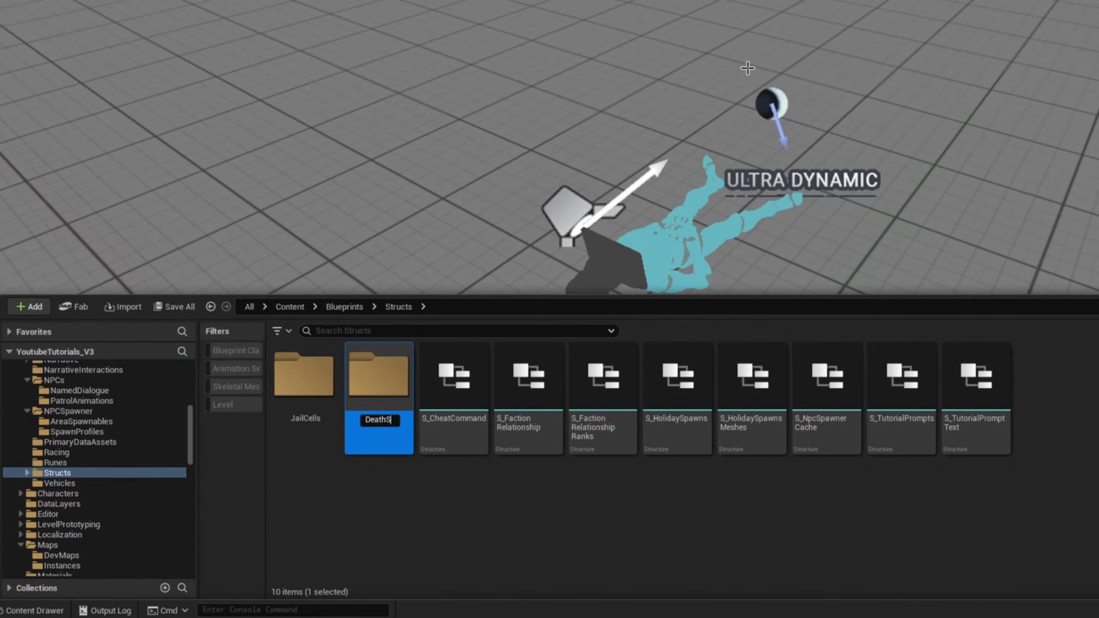
{"action": "key", "text": "Return"}
{"action": "key", "text": "Return"}
Create a Blueprint structure named S_DeathScene in the DeathScene folder and open it for editing
{"action": "right_click", "coordinate": [545, 474]}
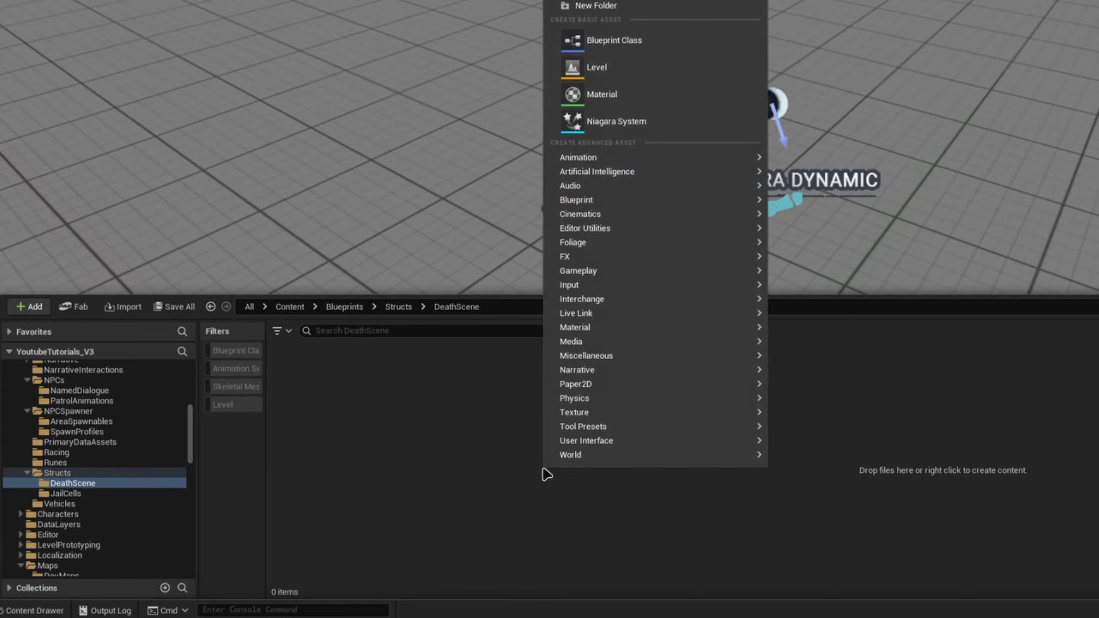
{"action": "mouse_move", "coordinate": [663, 204]}
{"action": "left_click", "coordinate": [834, 348]}
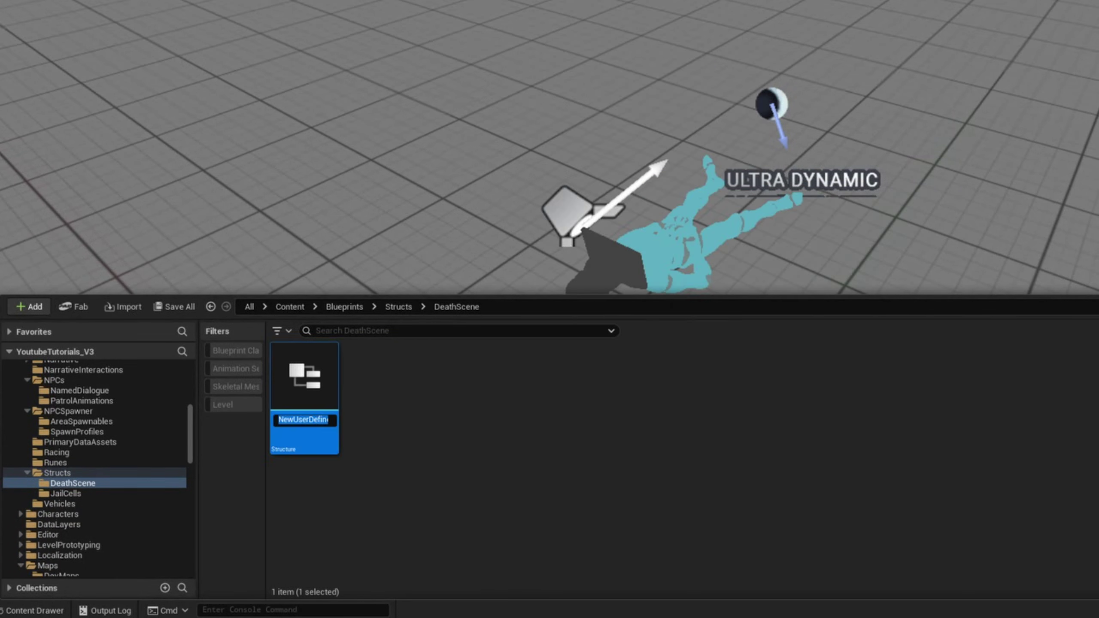
{"action": "type", "text": "S_DeathScene"}
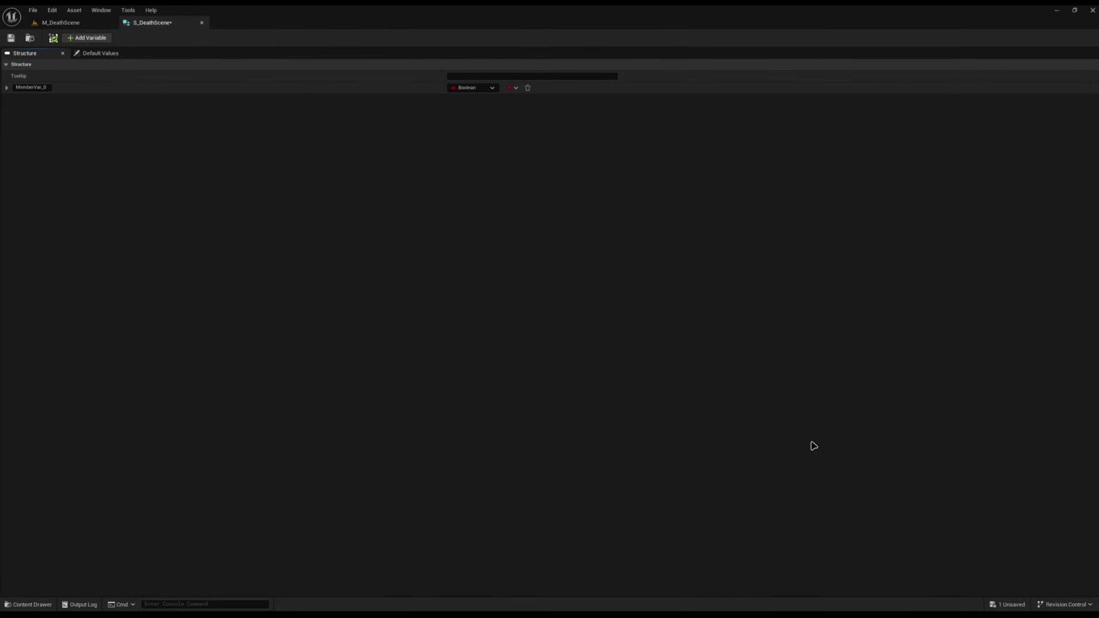
Rename the structure's default member variable to Faction and set its type to the E Races enum
{"action": "double_click", "coordinate": [32, 89]}
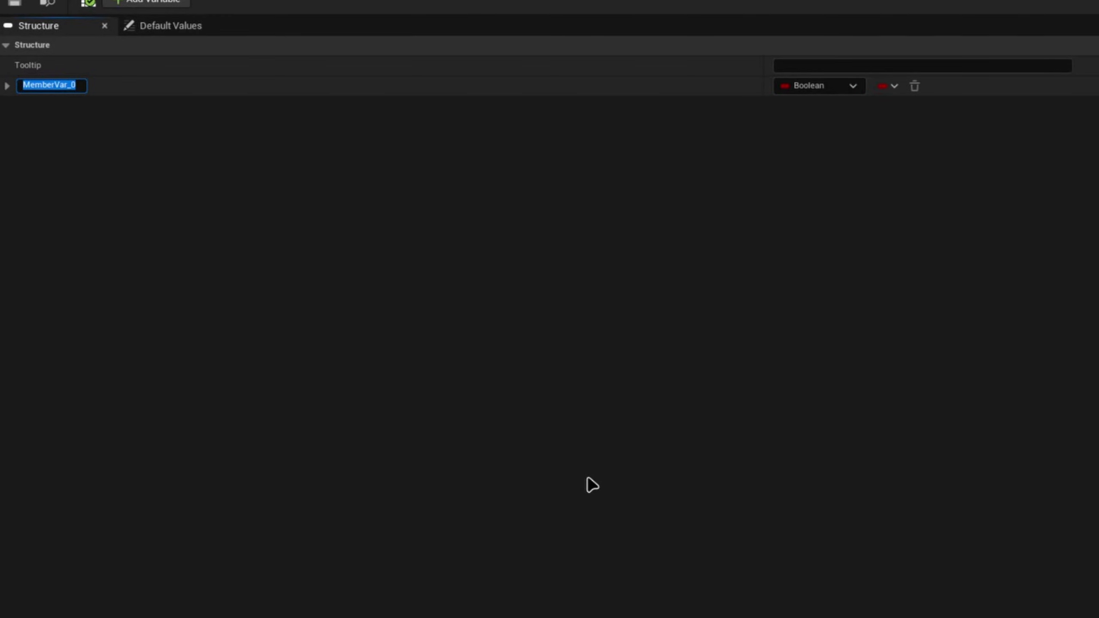
{"action": "type", "text": "Faction"}
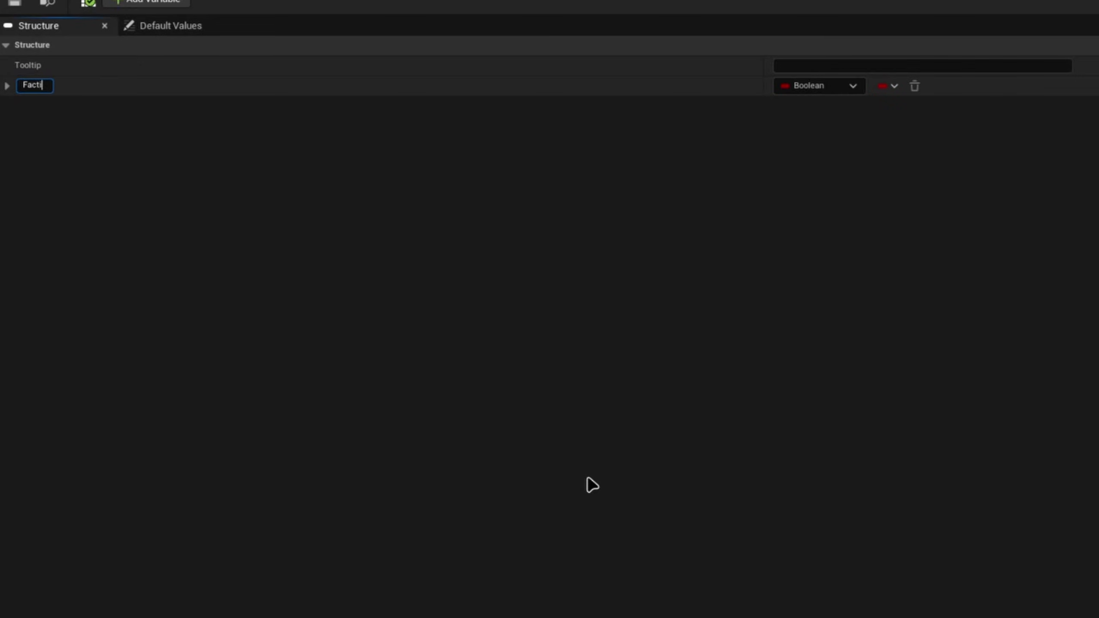
{"action": "key", "text": "Return"}
{"action": "left_click", "coordinate": [813, 94]}
{"action": "type", "text": "e_fac"}
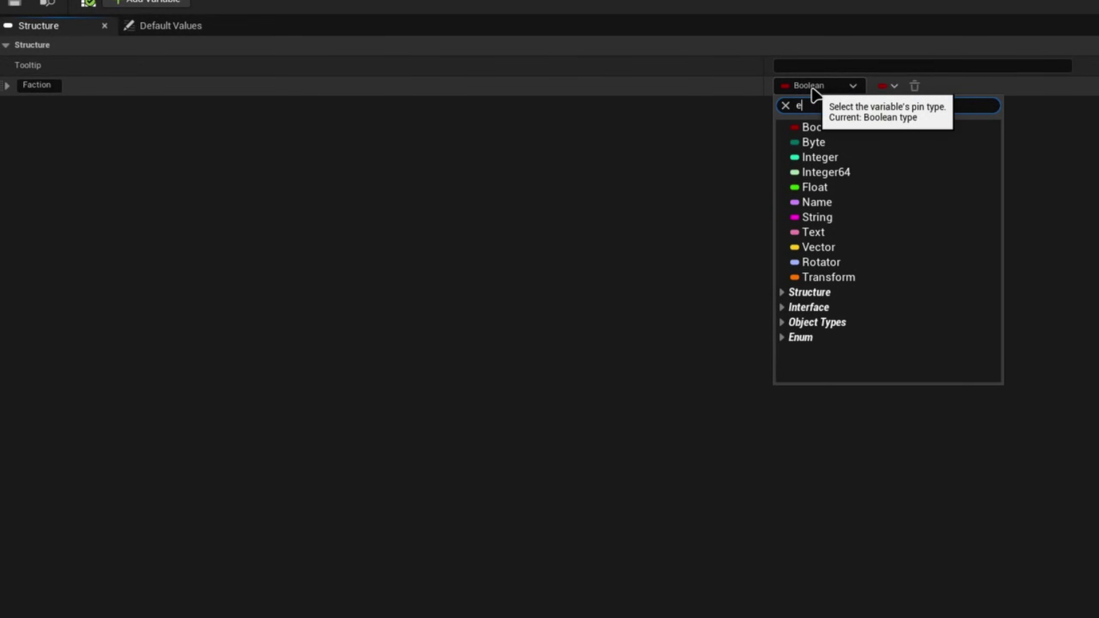
{"action": "scroll", "coordinate": [823, 182], "scroll_direction": "down", "scroll_amount": 2}
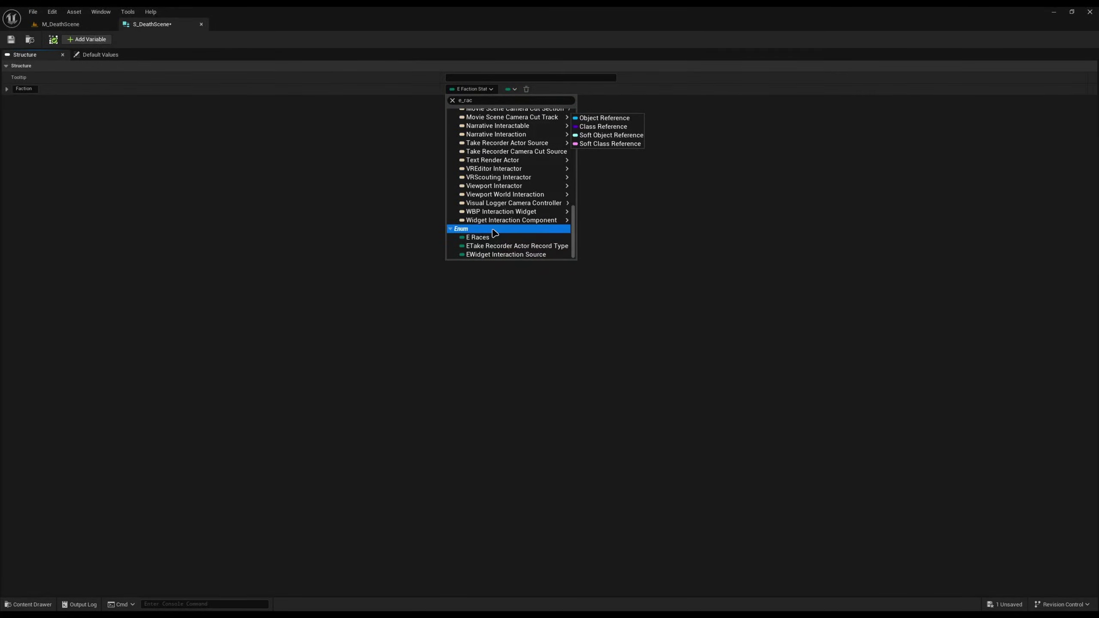
{"action": "left_click", "coordinate": [494, 238]}
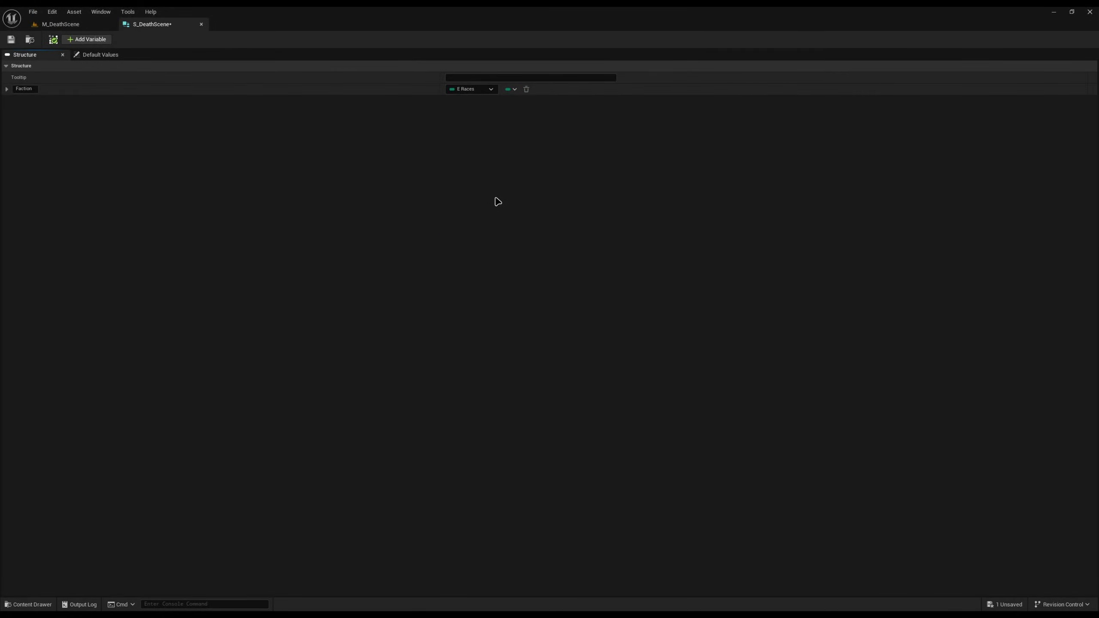
Open the E_Races enumeration to review its enumerators, and return to the S_DeathScene structure
{"action": "key", "text": "ctrl+p"}
{"action": "type", "text": "e_ra"}
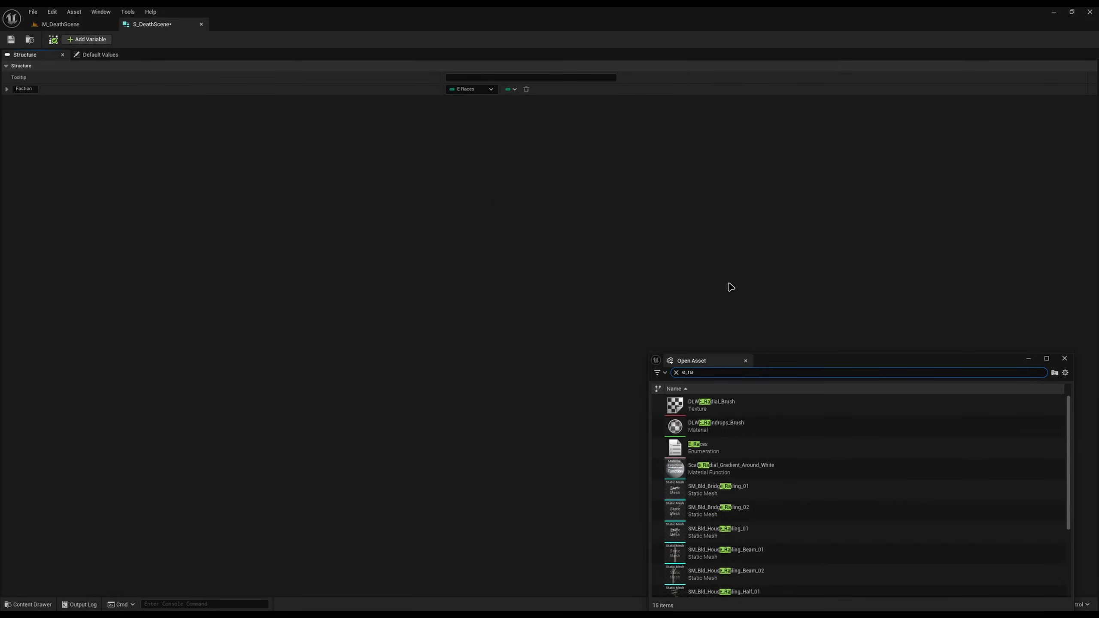
{"action": "double_click", "coordinate": [736, 449]}
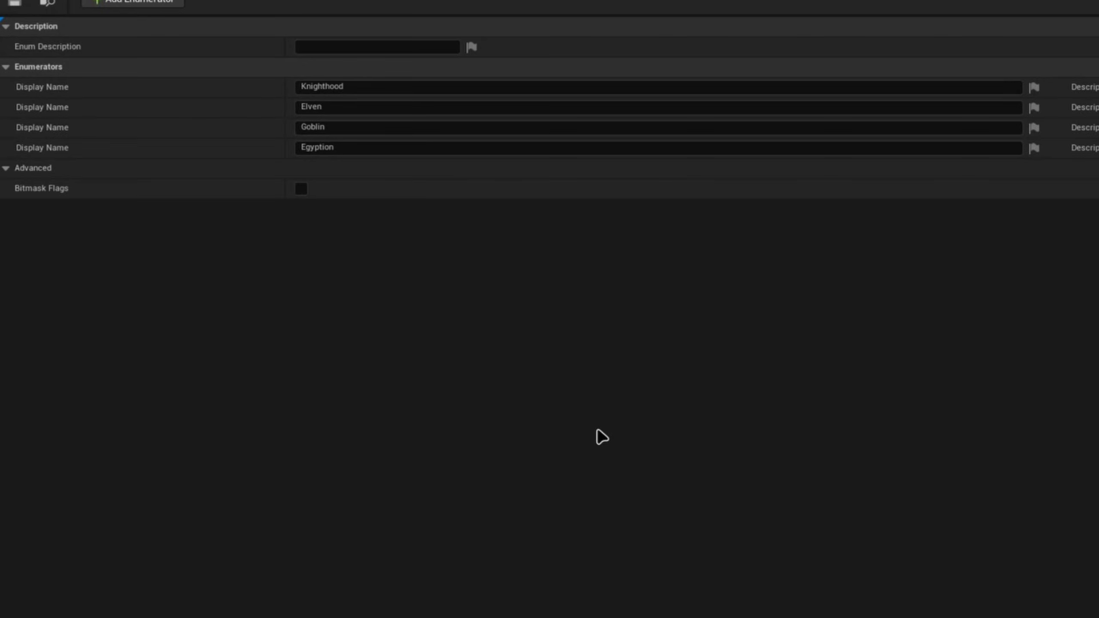
{"action": "left_click", "coordinate": [433, 0]}
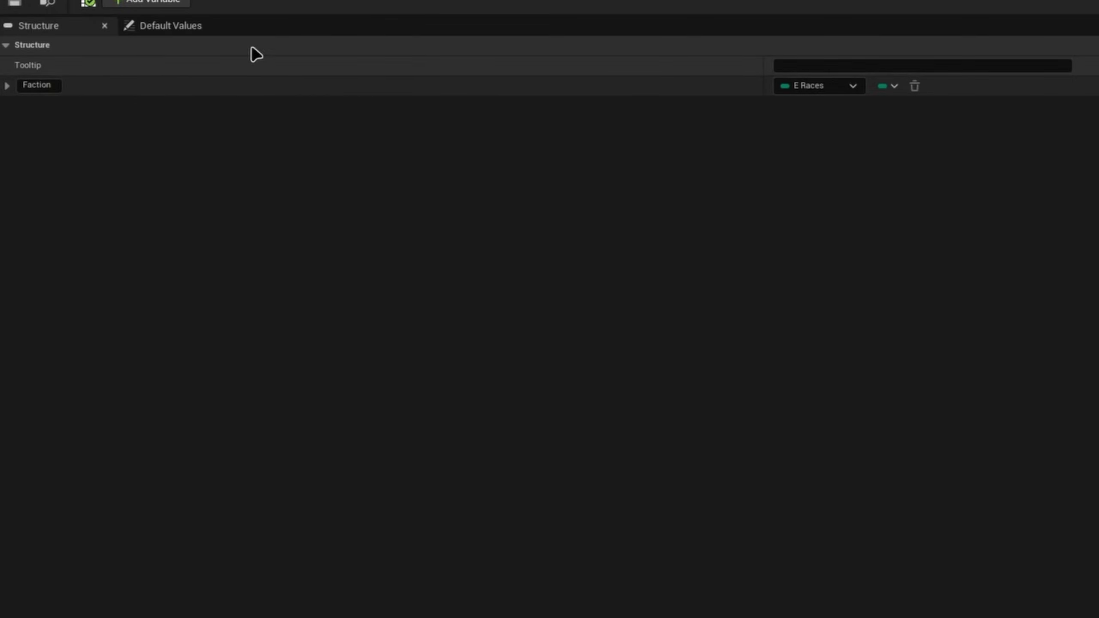
Add a variable named NpcName to S_DeathScene and set its type to Text
{"action": "left_click", "coordinate": [148, 2]}
{"action": "left_click", "coordinate": [54, 106]}
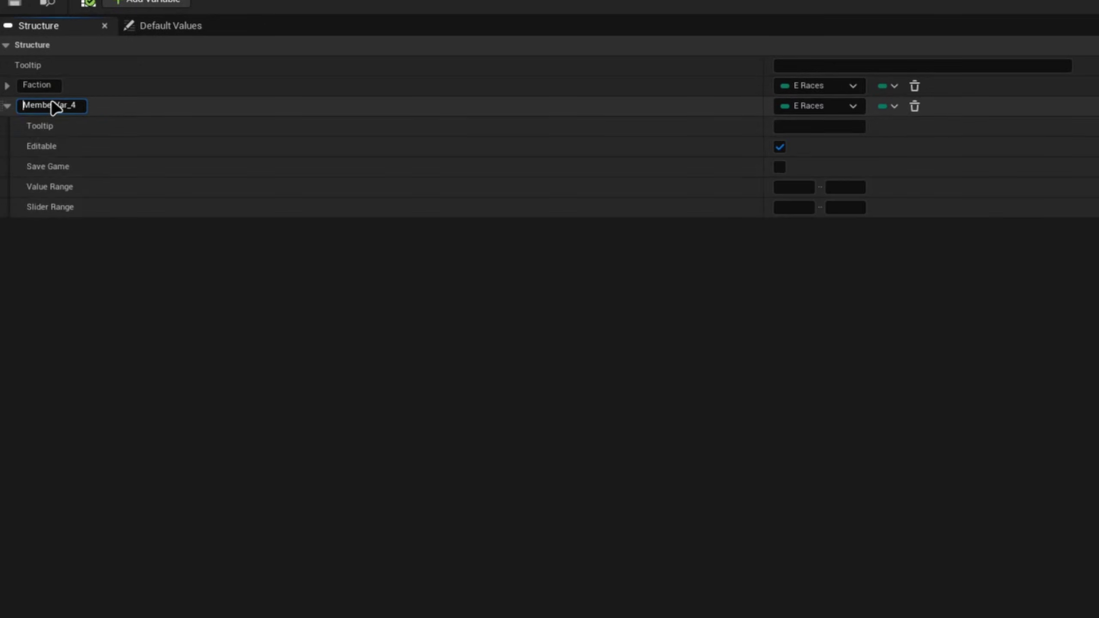
{"action": "key", "text": "ctrl+a"}
{"action": "type", "text": "NpcName"}
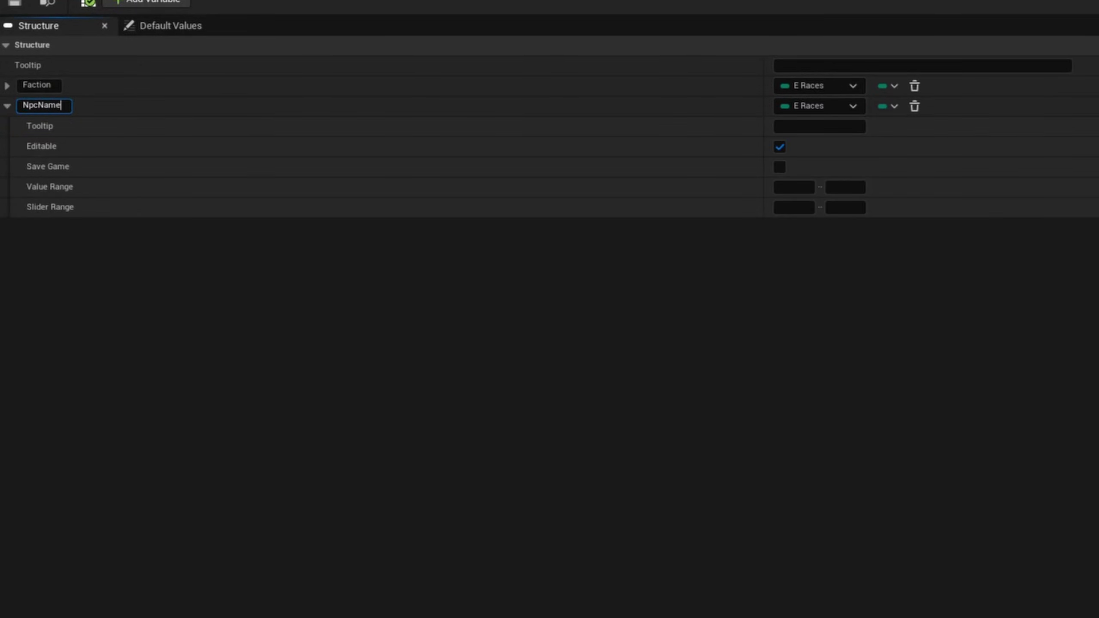
{"action": "key", "text": "Return"}
{"action": "left_click", "coordinate": [814, 105]}
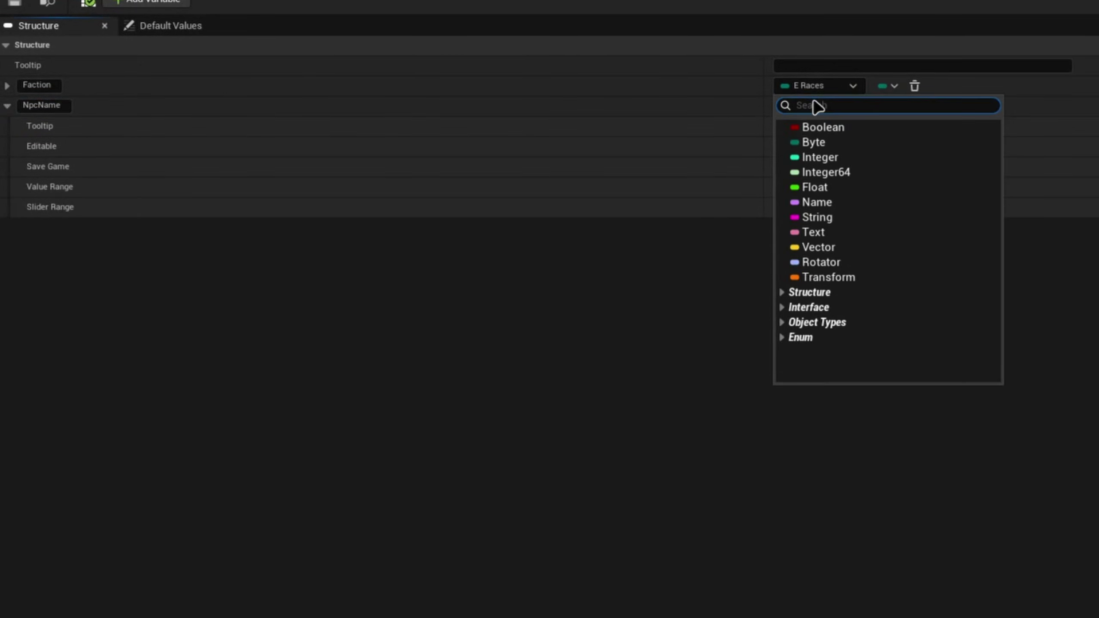
{"action": "left_click", "coordinate": [768, 96]}
{"action": "left_click", "coordinate": [820, 109]}
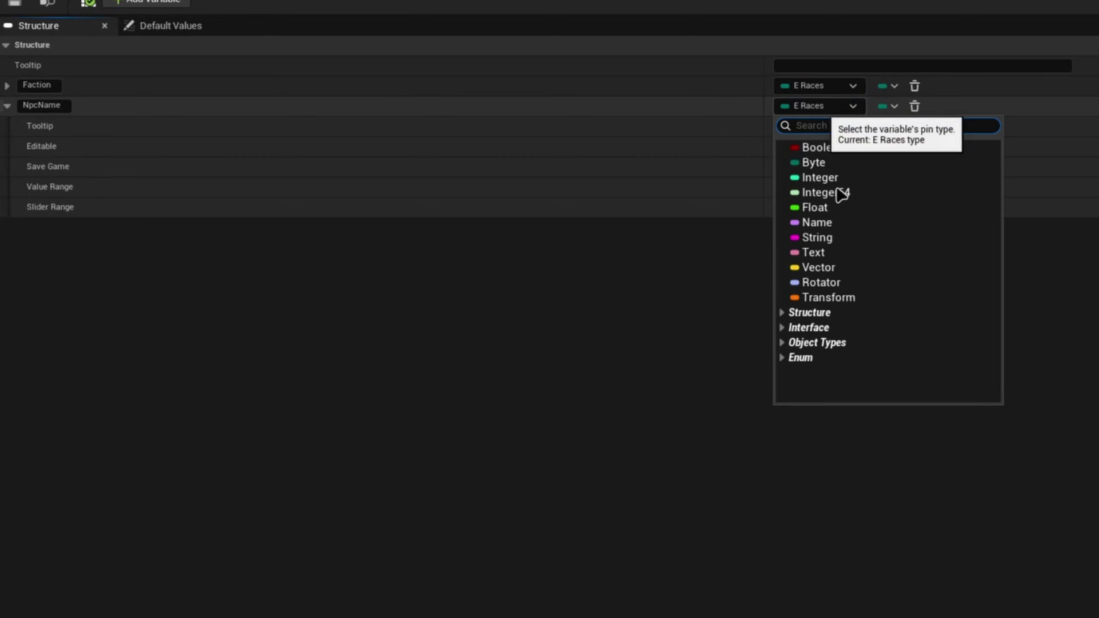
{"action": "left_click", "coordinate": [814, 252]}
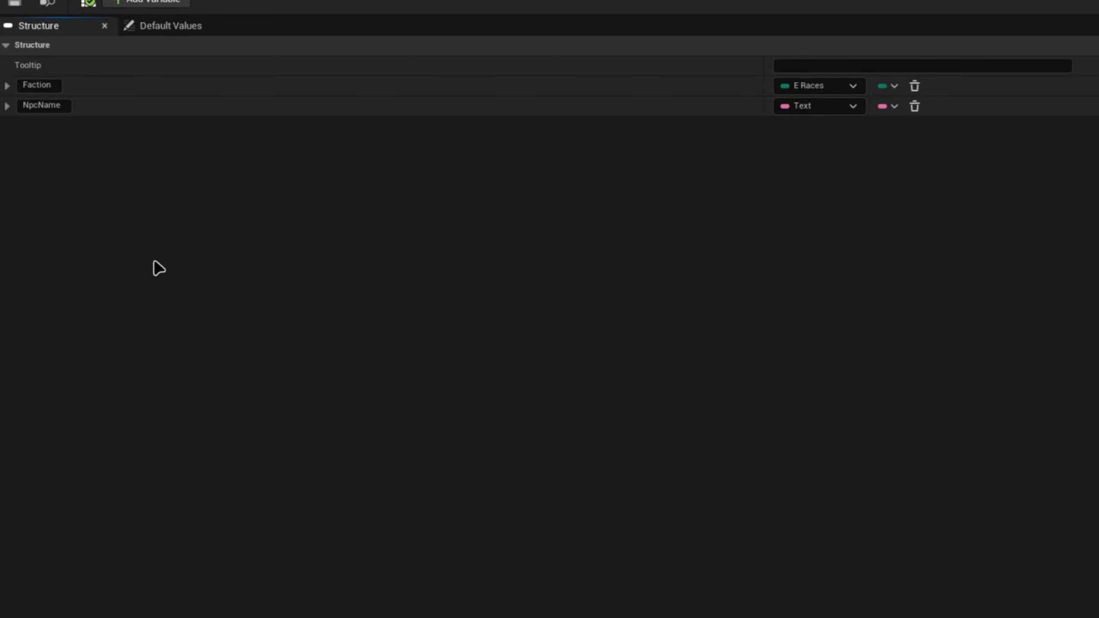
Add a variable named DamageType to the structure and make it a Damage Type soft class reference
{"action": "left_click", "coordinate": [160, 2]}
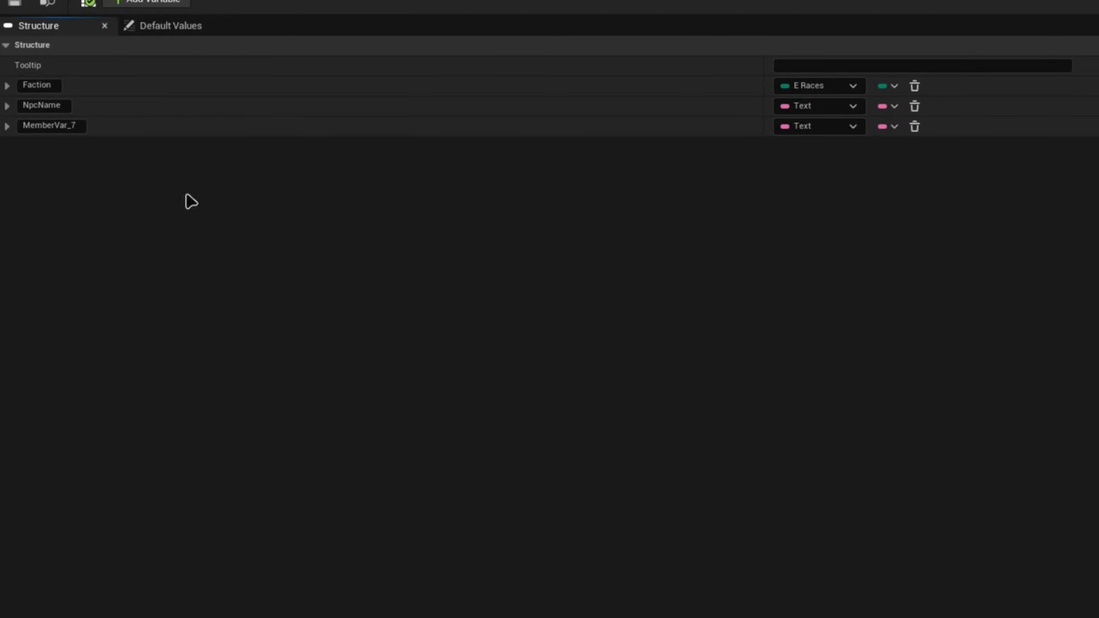
{"action": "left_click", "coordinate": [57, 125]}
{"action": "type", "text": "Dama"}
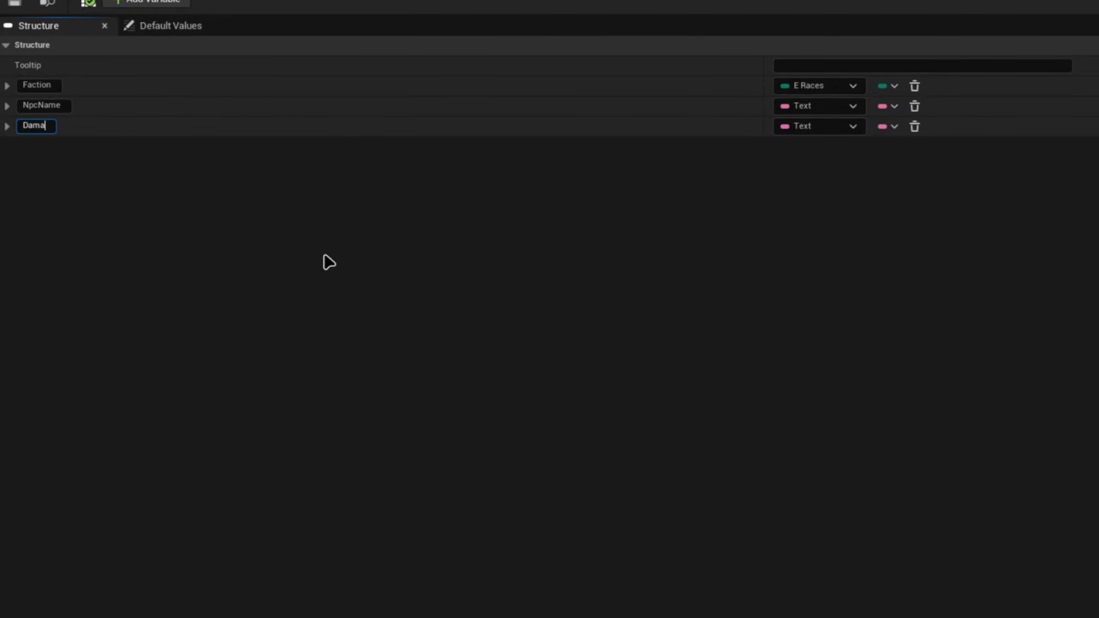
{"action": "type", "text": "geType"}
{"action": "key", "text": "Return"}
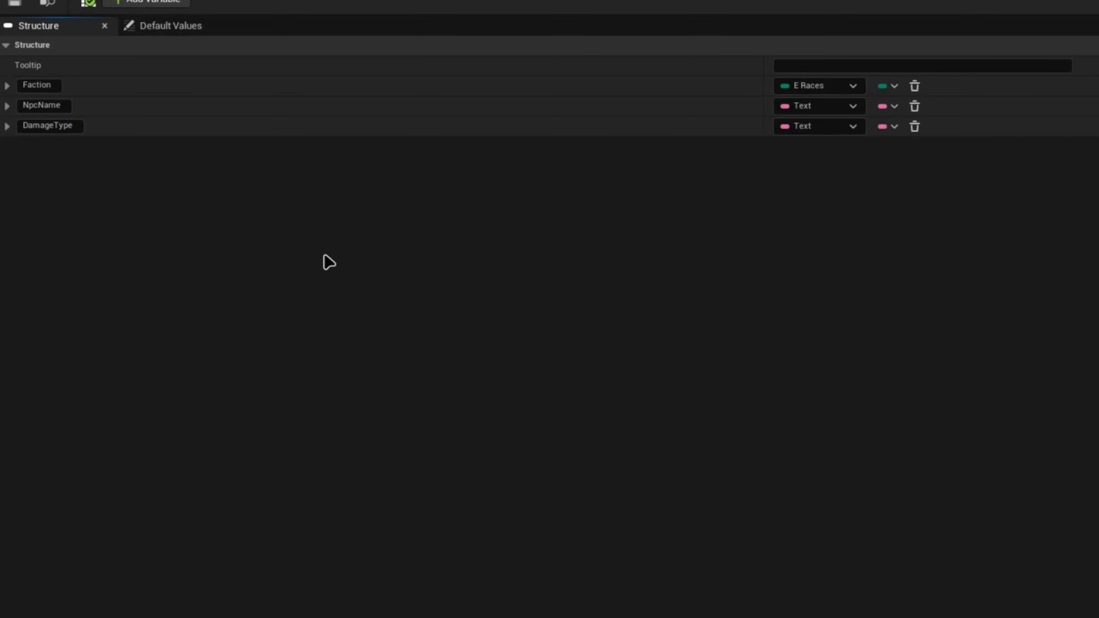
{"action": "left_click", "coordinate": [797, 128]}
{"action": "type", "text": "d"}
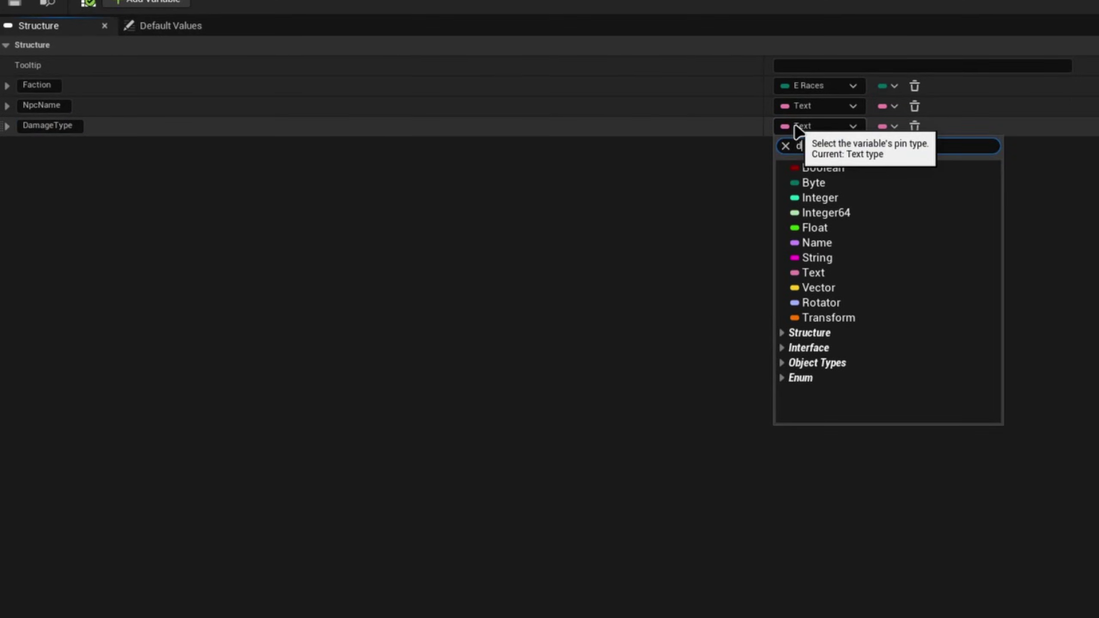
{"action": "type", "text": "amage type"}
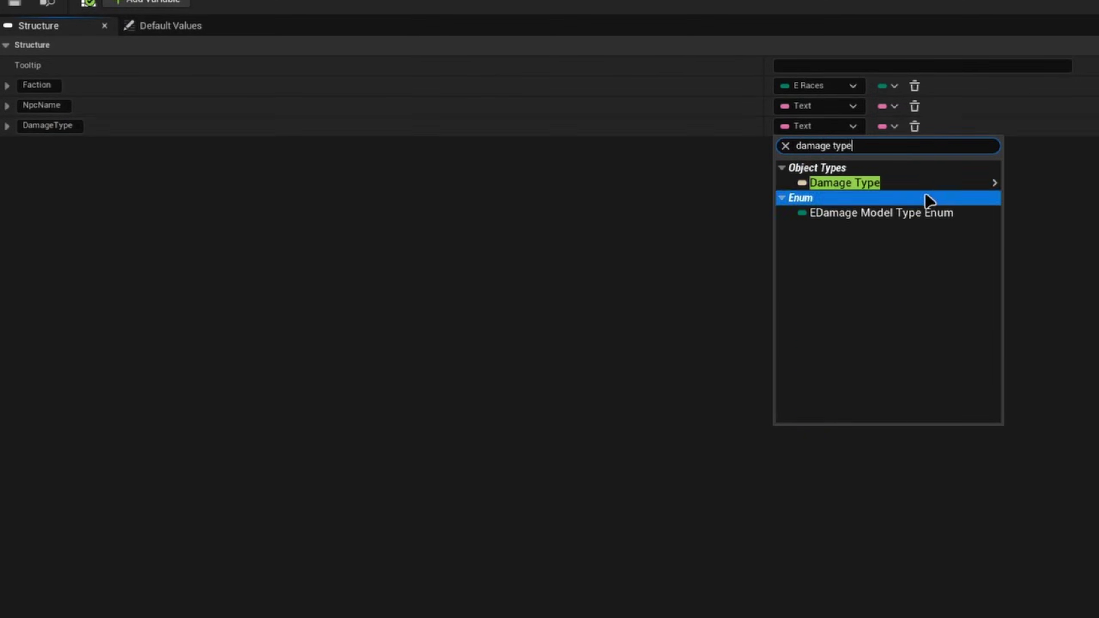
{"action": "mouse_move", "coordinate": [926, 185]}
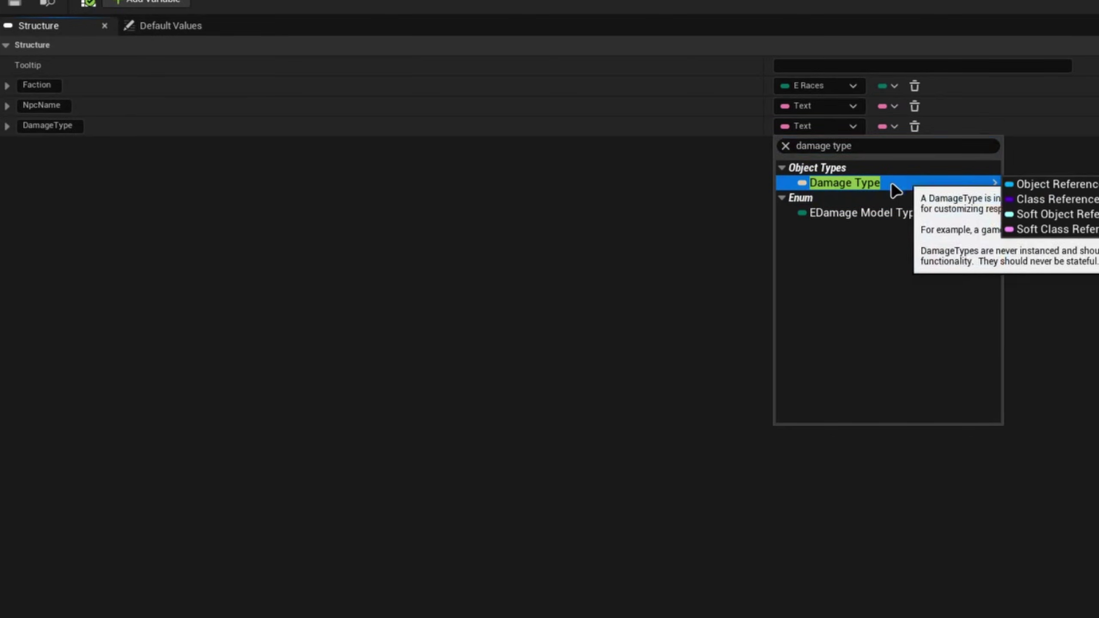
{"action": "left_click", "coordinate": [1079, 234]}
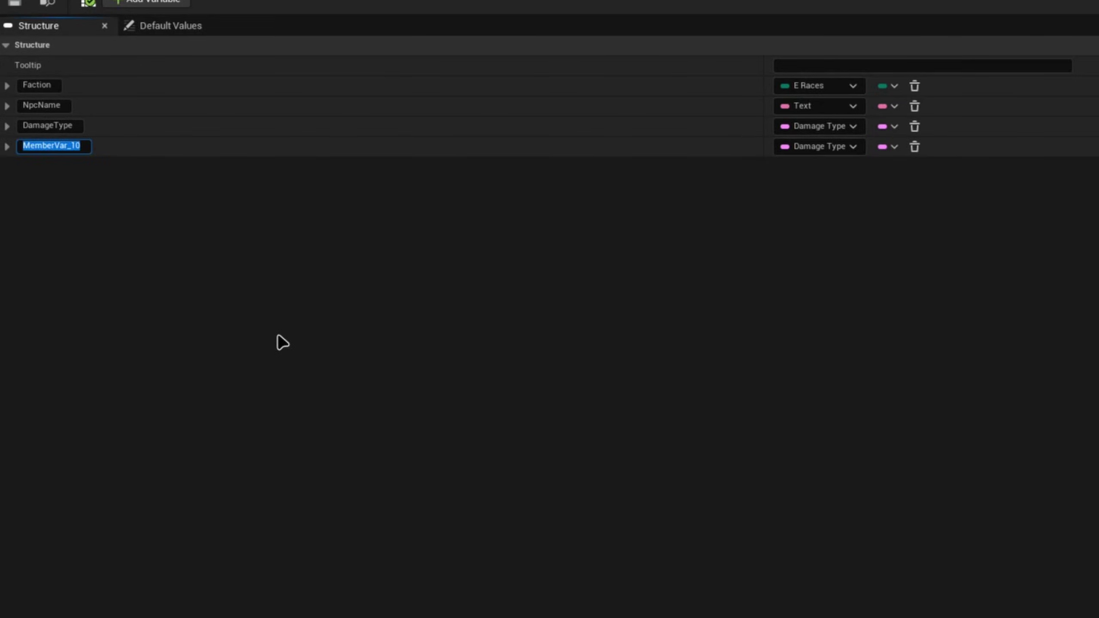
Name the fourth structure variable Quest and make it a Quest soft class reference
{"action": "type", "text": "Quest"}
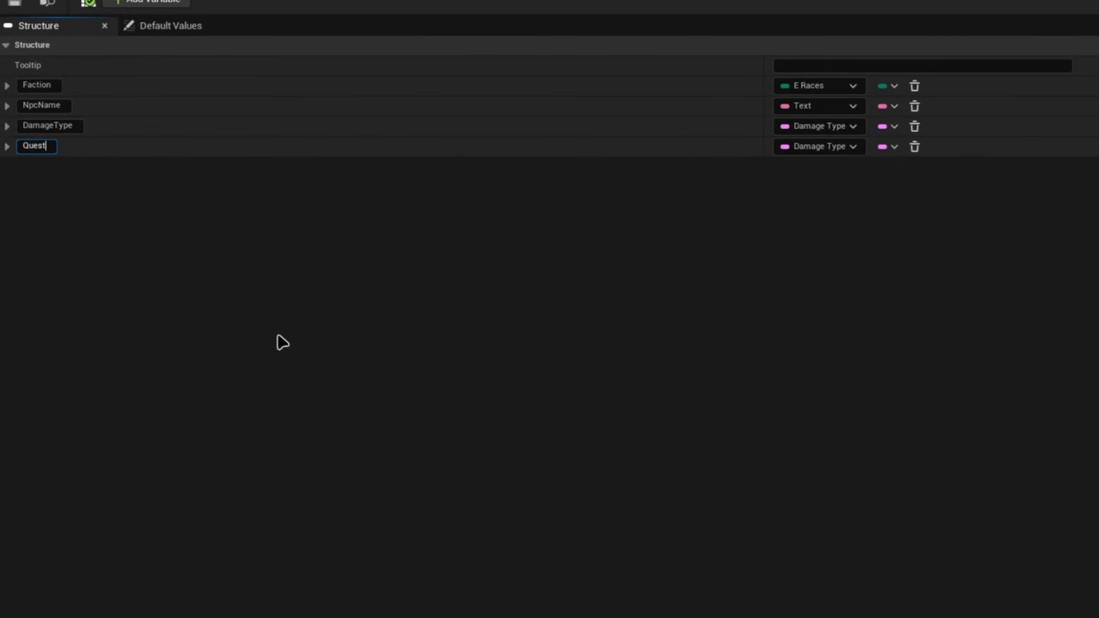
{"action": "key", "text": "Return"}
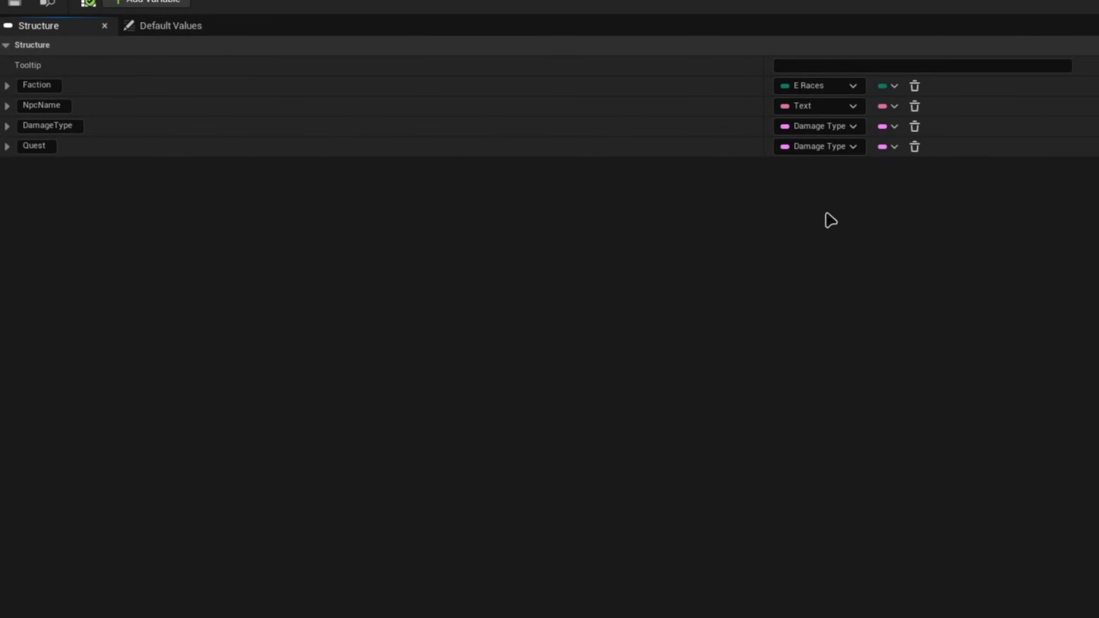
{"action": "left_click", "coordinate": [798, 147]}
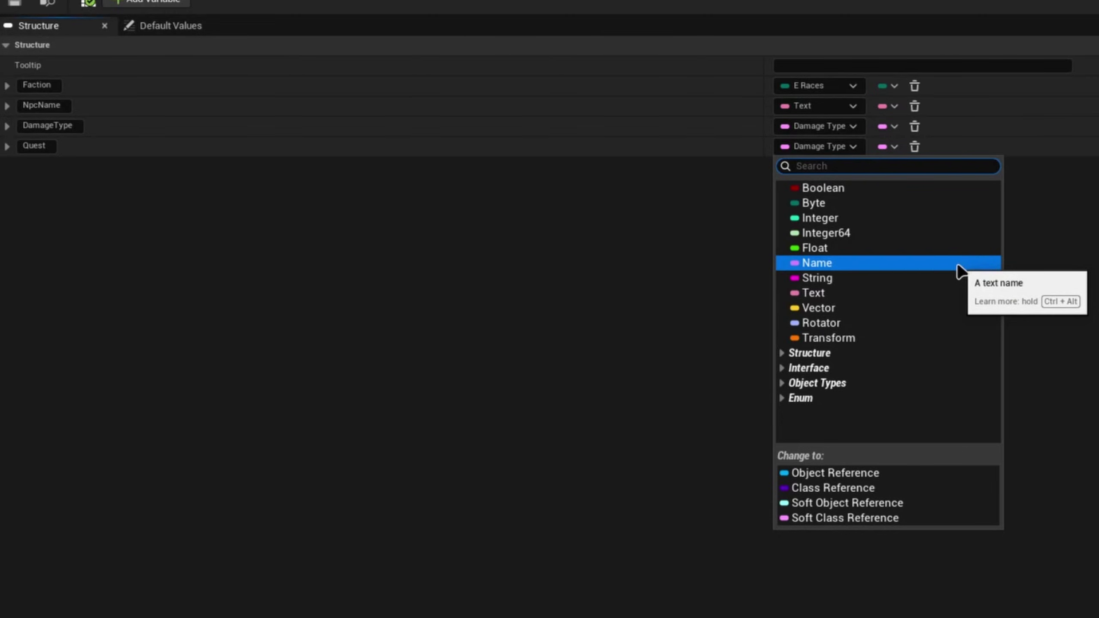
{"action": "type", "text": "narrative quest"}
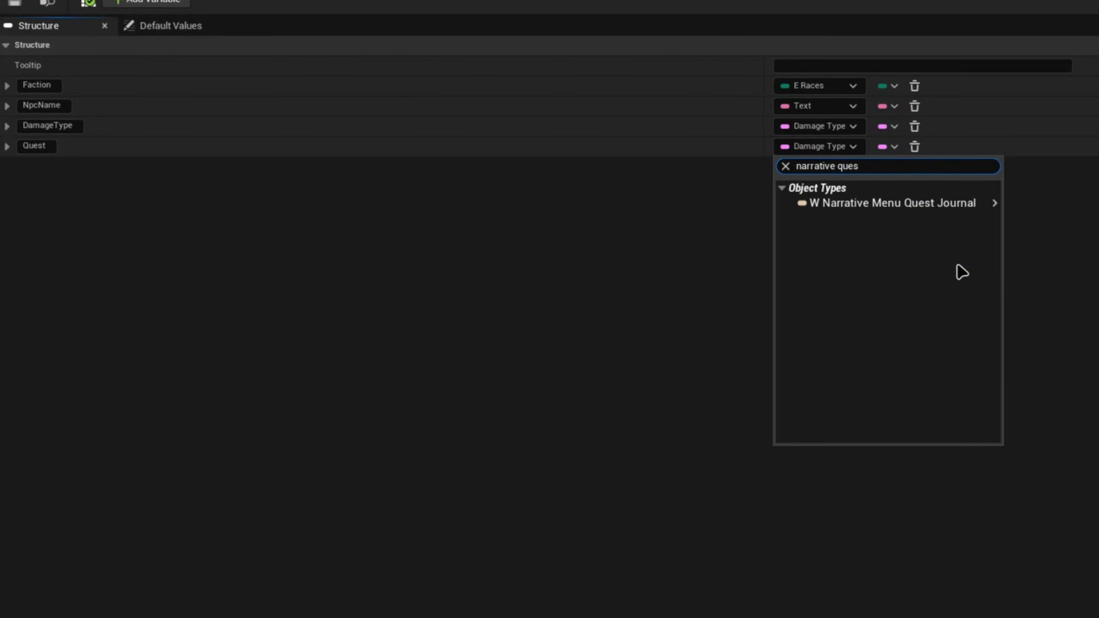
{"action": "key", "text": "ctrl+a"}
{"action": "type", "text": "ques"}
{"action": "mouse_move", "coordinate": [987, 320]}
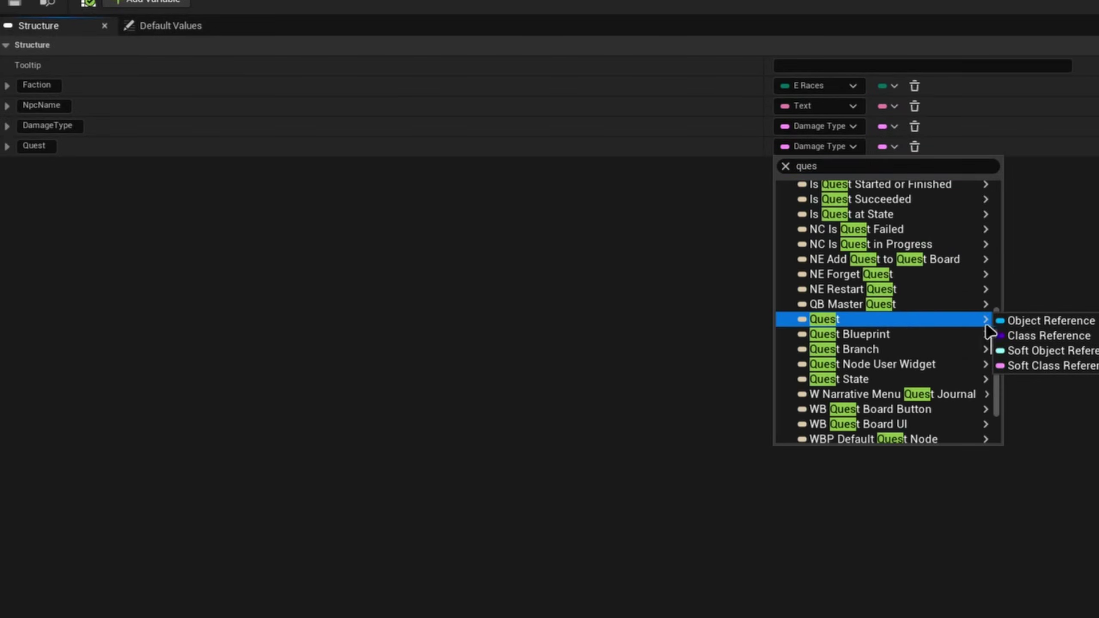
{"action": "left_click", "coordinate": [1067, 367]}
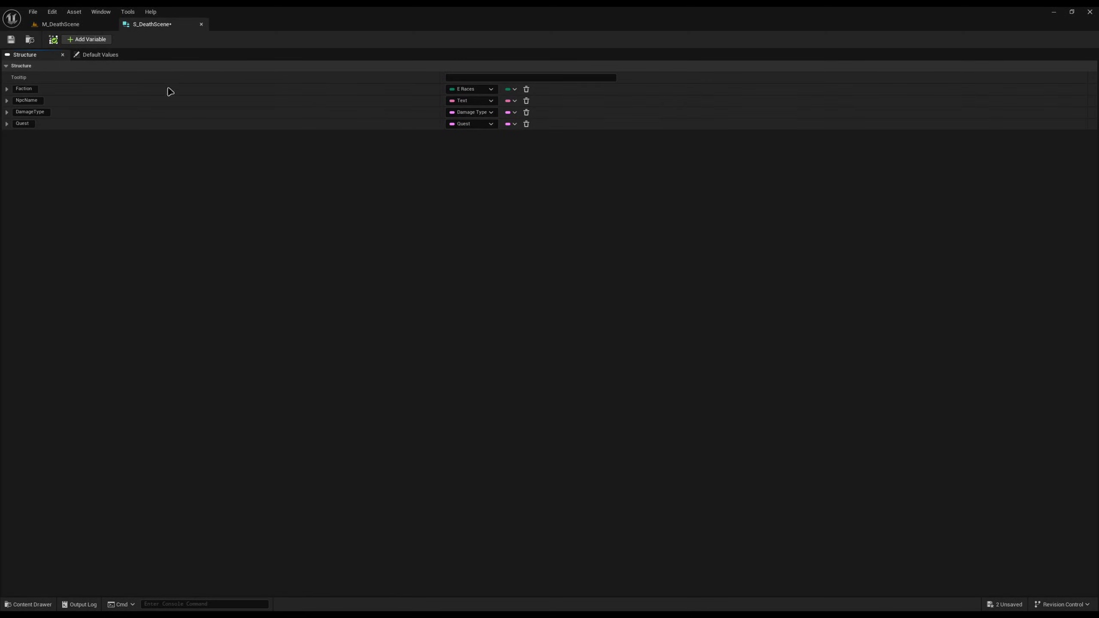
Add a fifth variable to the S_DeathScene structure
{"action": "left_click", "coordinate": [88, 40]}
{"action": "left_click", "coordinate": [274, 262]}
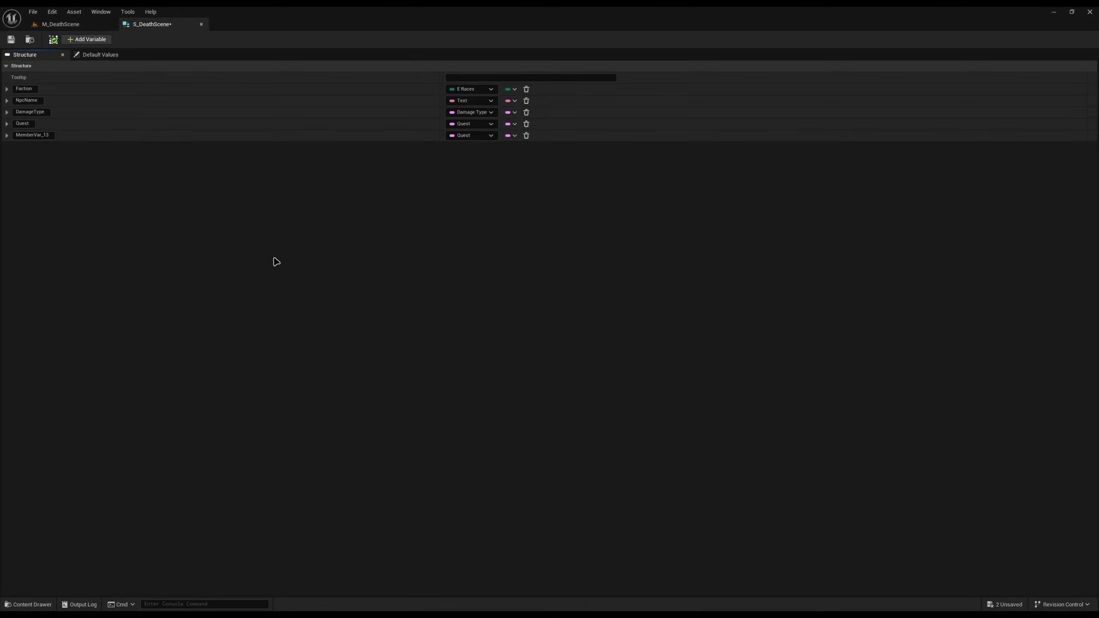
Browse the blueprints in the NPCs folder and open BP_NPC to review its mesh component and class defaults
{"action": "key", "text": "ctrl+space"}
{"action": "scroll", "coordinate": [106, 476], "scroll_direction": "up", "scroll_amount": 9}
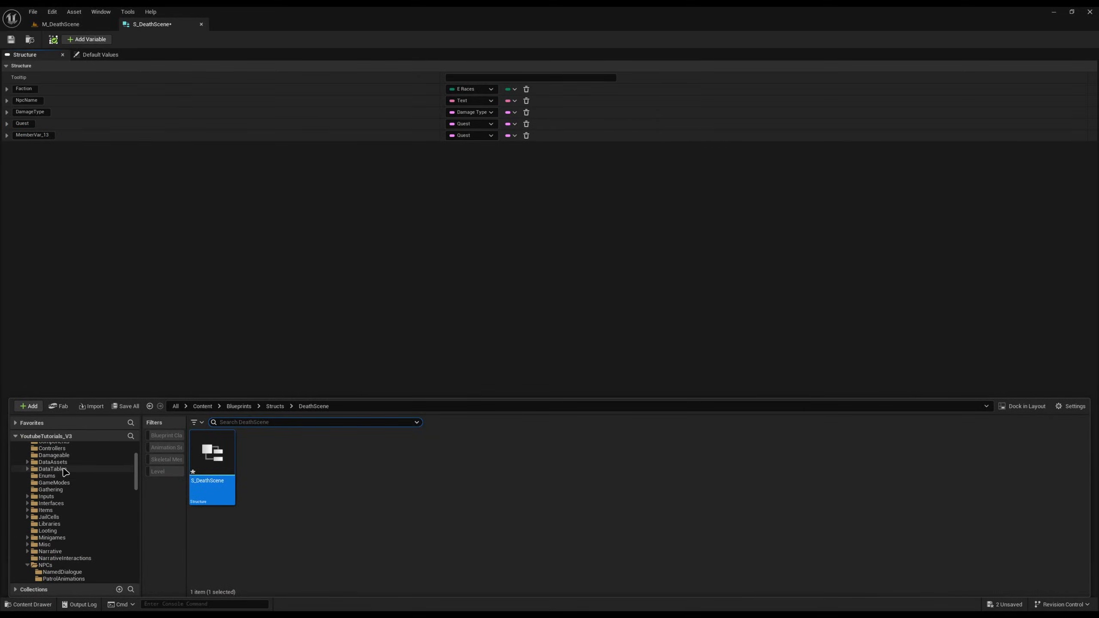
{"action": "left_click", "coordinate": [45, 579]}
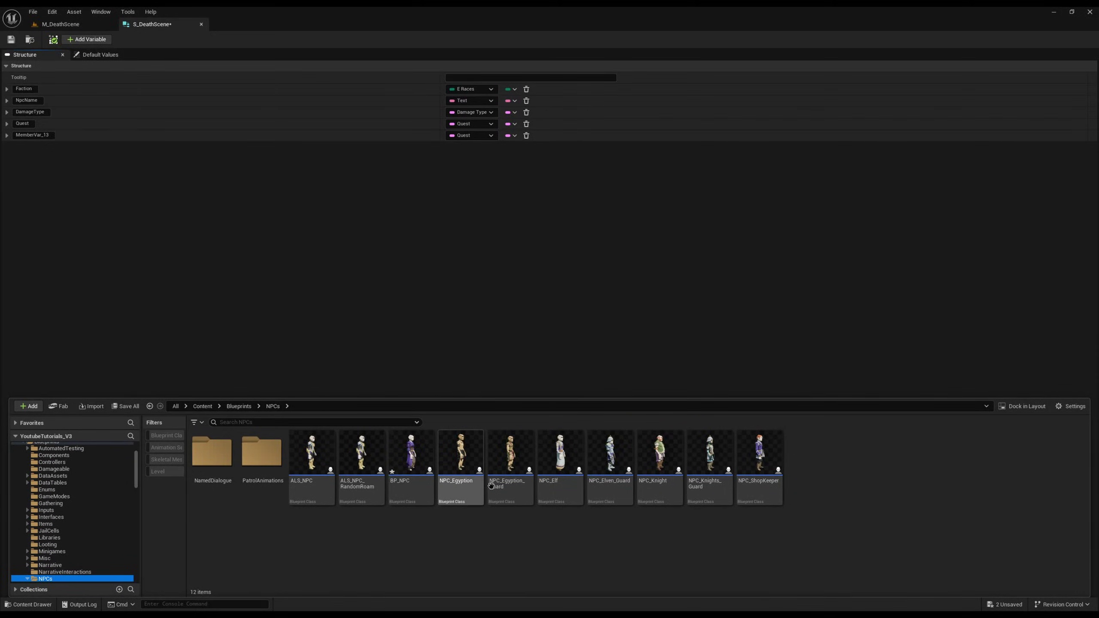
{"action": "left_click", "coordinate": [472, 492]}
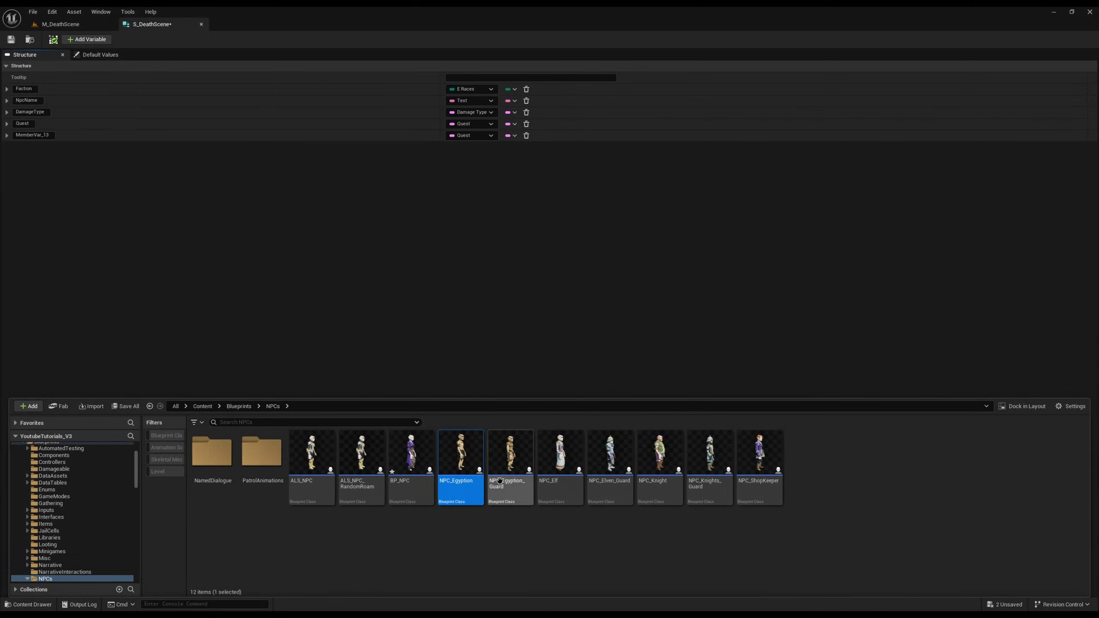
{"action": "key", "text": "Right"}
{"action": "left_click", "coordinate": [610, 475]}
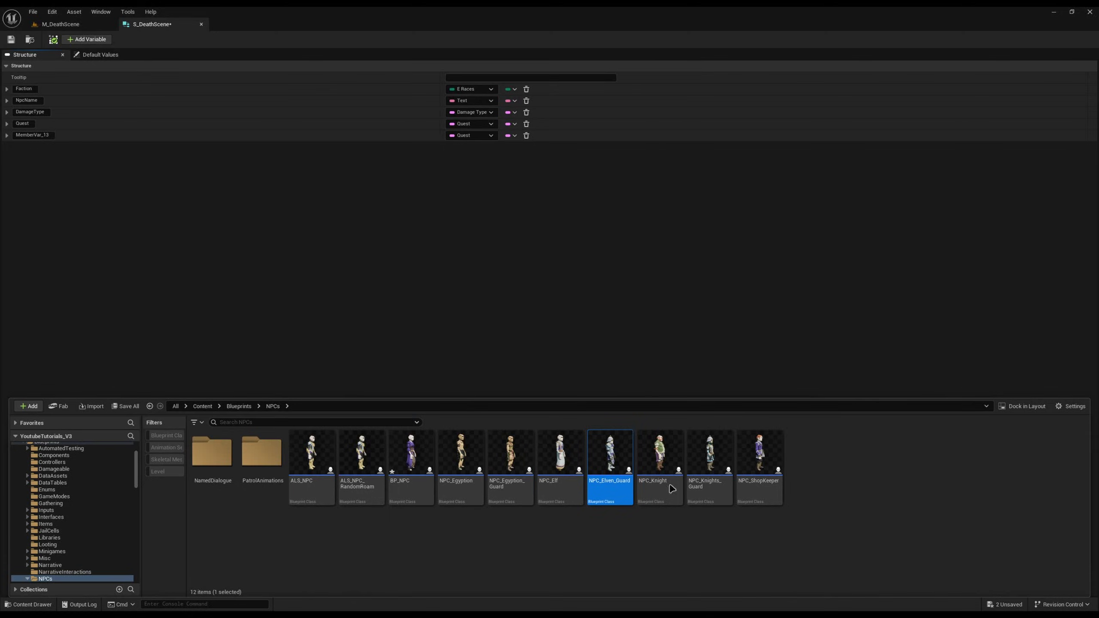
{"action": "left_click", "coordinate": [717, 490]}
{"action": "left_click", "coordinate": [728, 536]}
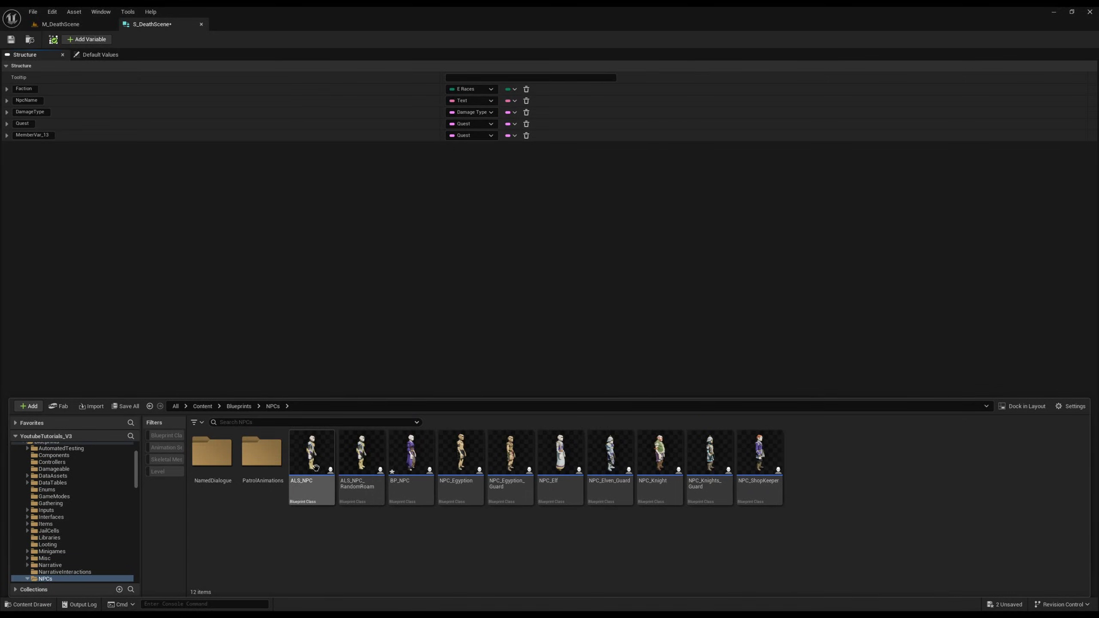
{"action": "double_click", "coordinate": [411, 484]}
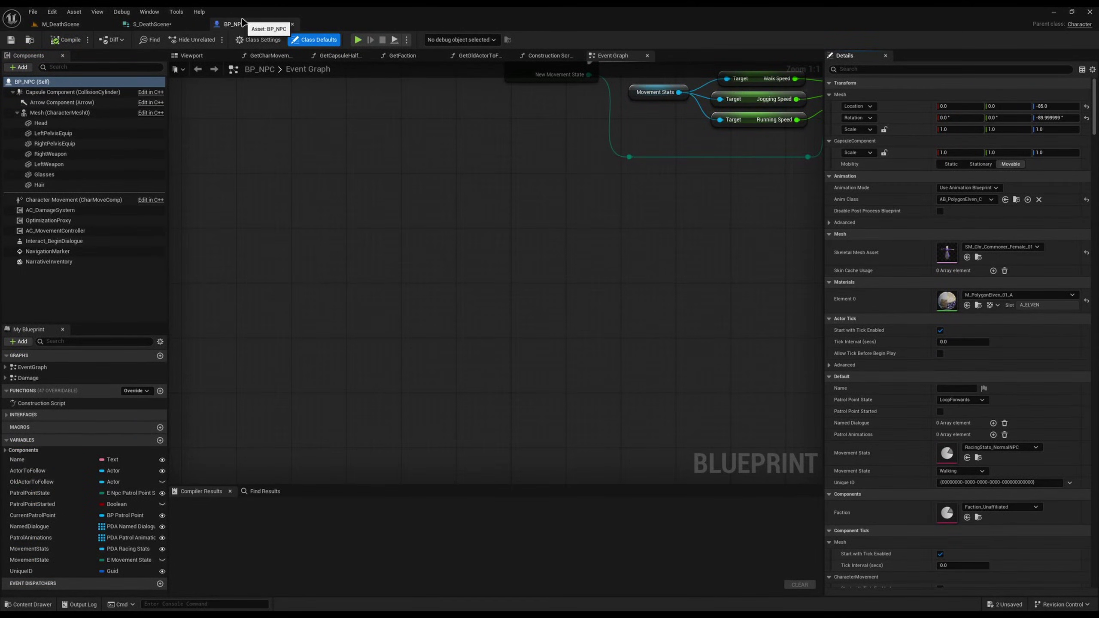
{"action": "left_click", "coordinate": [59, 113]}
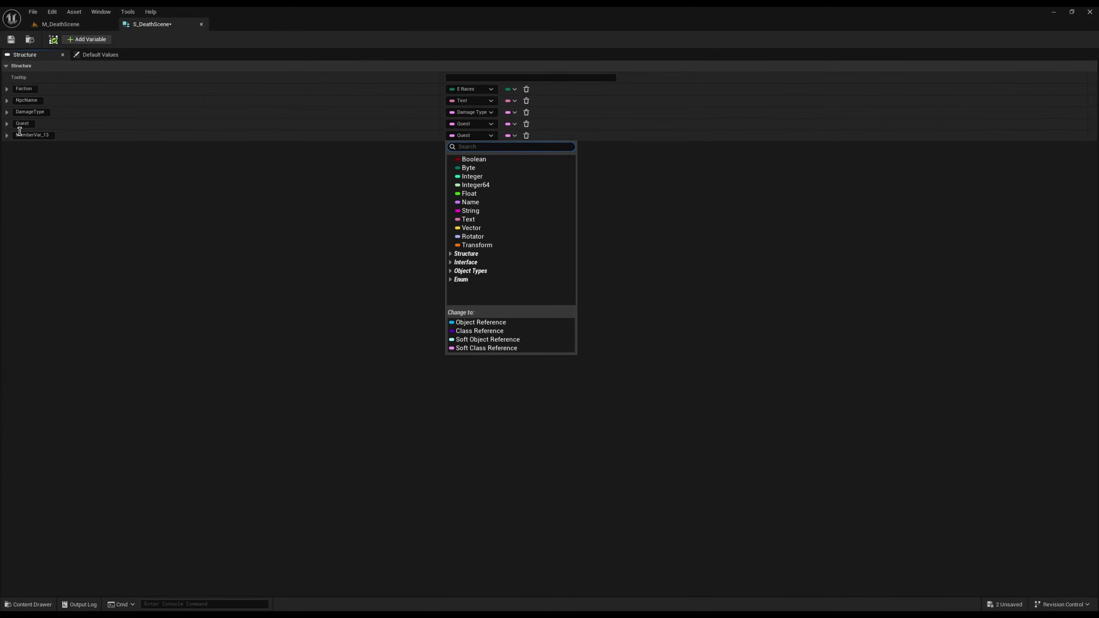
Name the fifth structure variable NPCClass and make it a BP NPC soft class reference
{"action": "left_click", "coordinate": [43, 135]}
{"action": "double_click", "coordinate": [44, 136]}
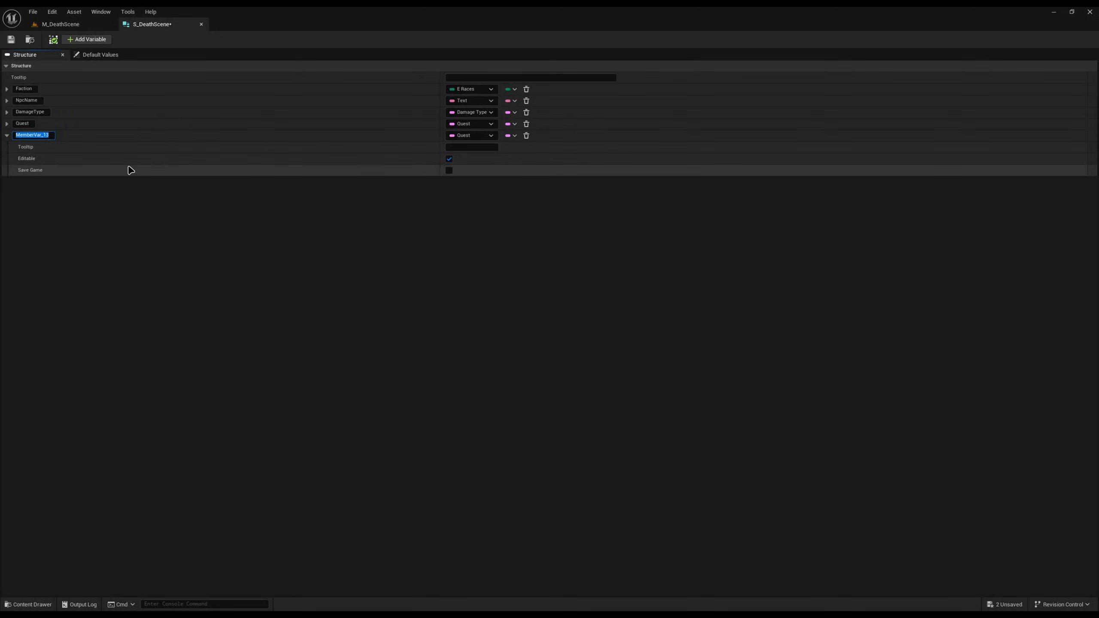
{"action": "type", "text": "NPCClass"}
{"action": "left_click", "coordinate": [482, 136]}
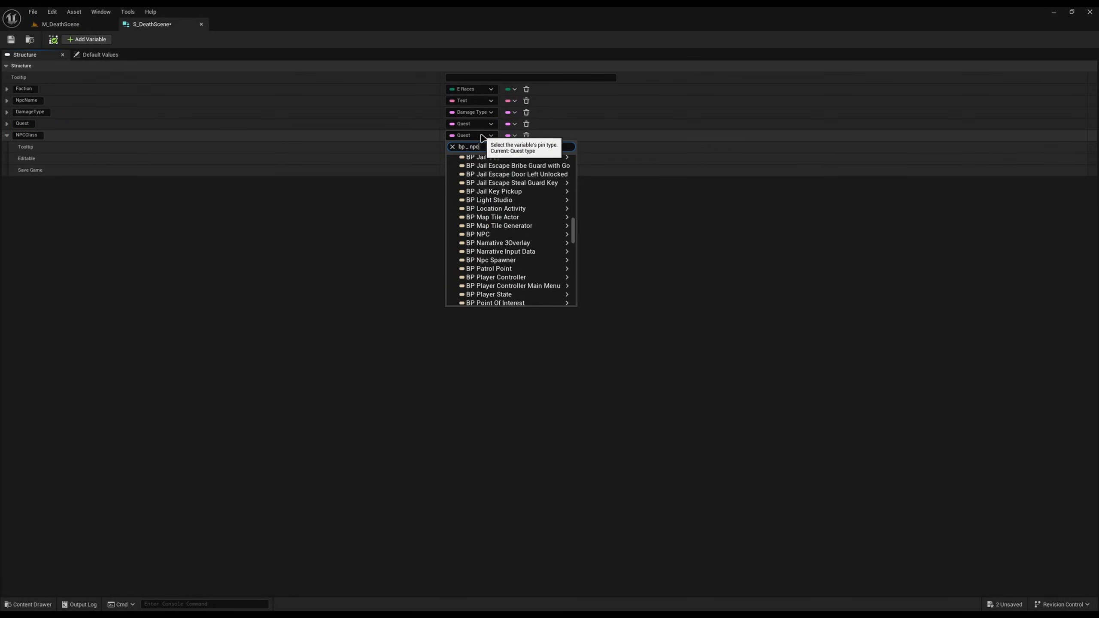
{"action": "mouse_move", "coordinate": [519, 167]}
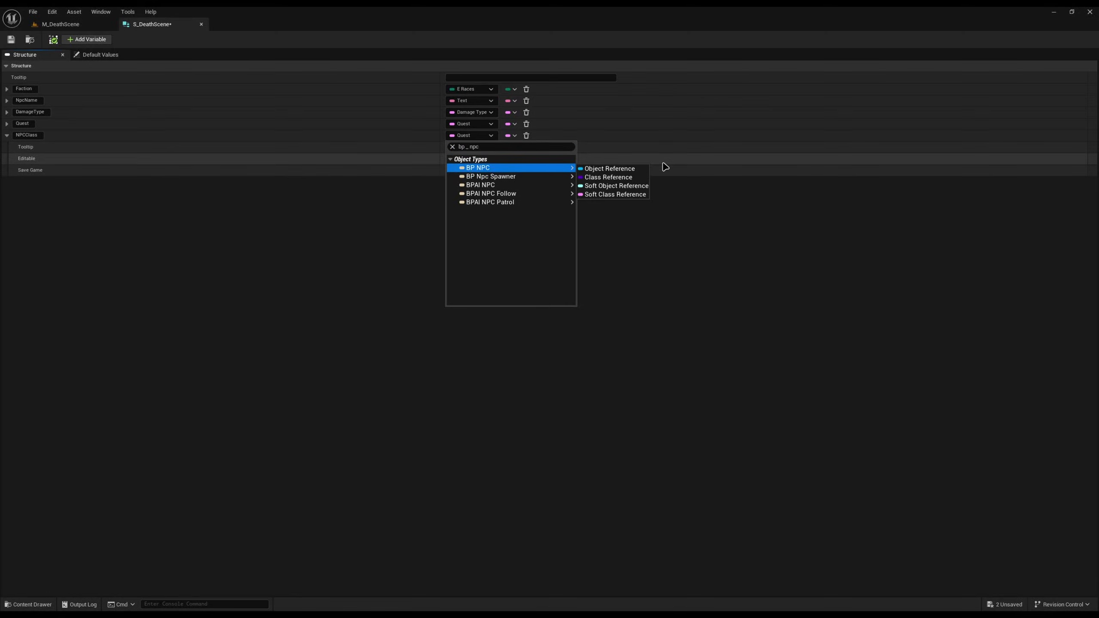
{"action": "left_click", "coordinate": [615, 195]}
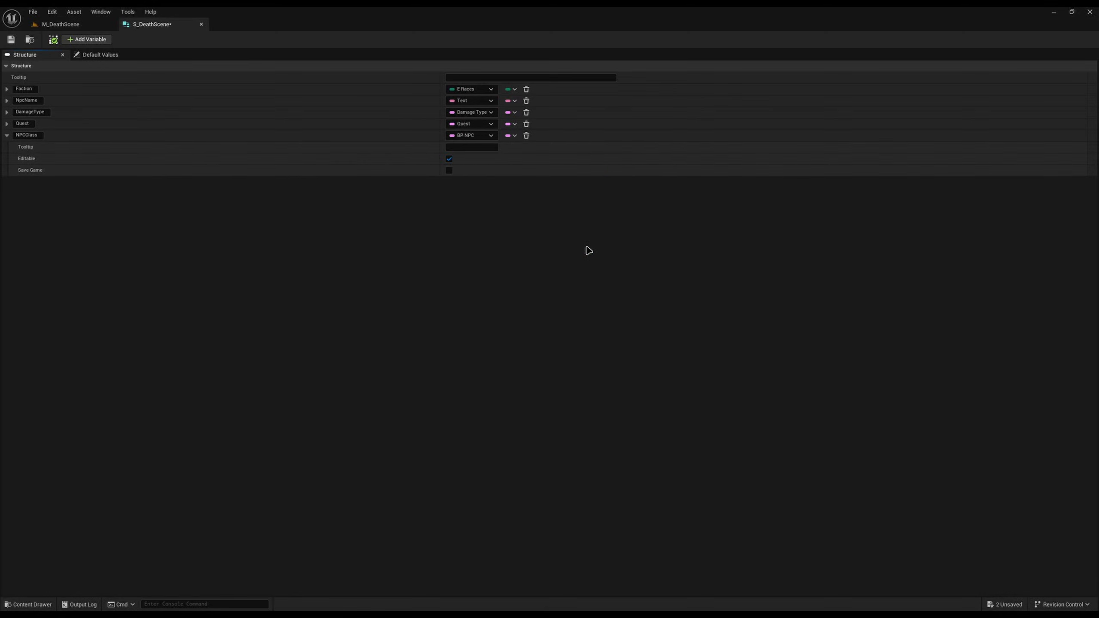
Turn the NPCClass variable into an array
{"action": "left_click", "coordinate": [513, 135]}
{"action": "left_click", "coordinate": [520, 163]}
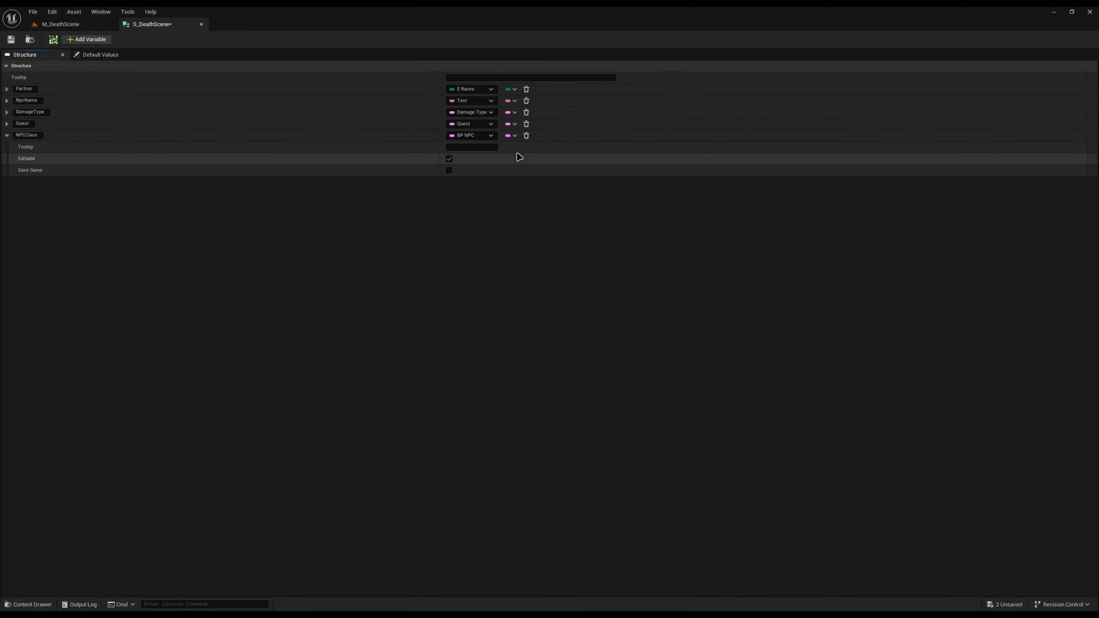
{"action": "left_click", "coordinate": [514, 137]}
{"action": "left_click", "coordinate": [506, 159]}
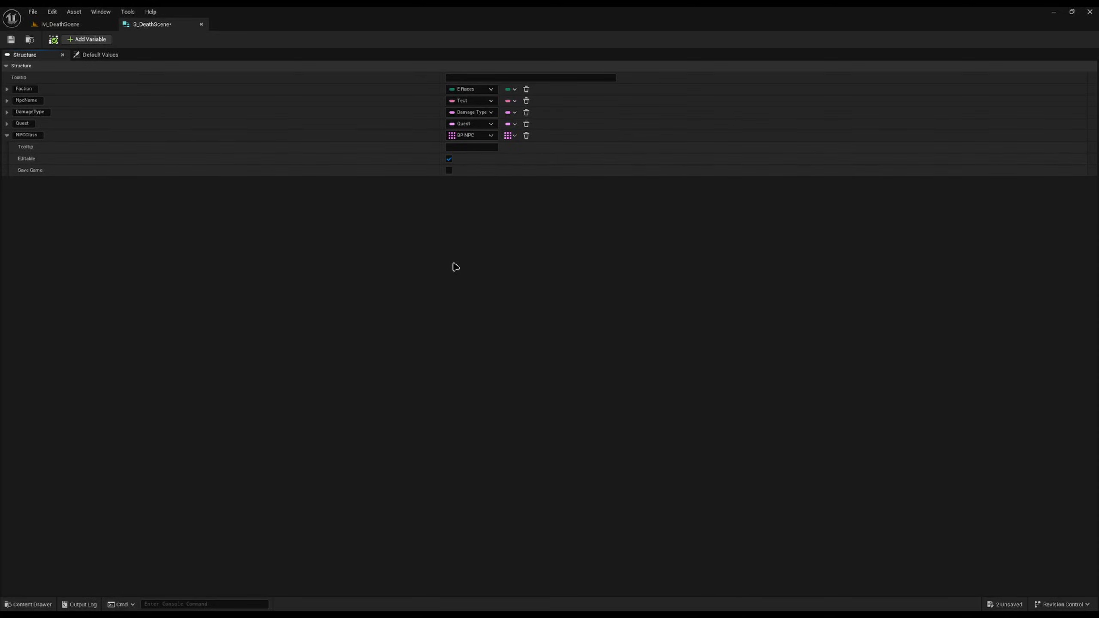
Review the Egyptian and Elven guard blueprints in the NPCs folder, and save the S_DeathScene structure
{"action": "key", "text": "ctrl+space"}
{"action": "left_click", "coordinate": [511, 487]}
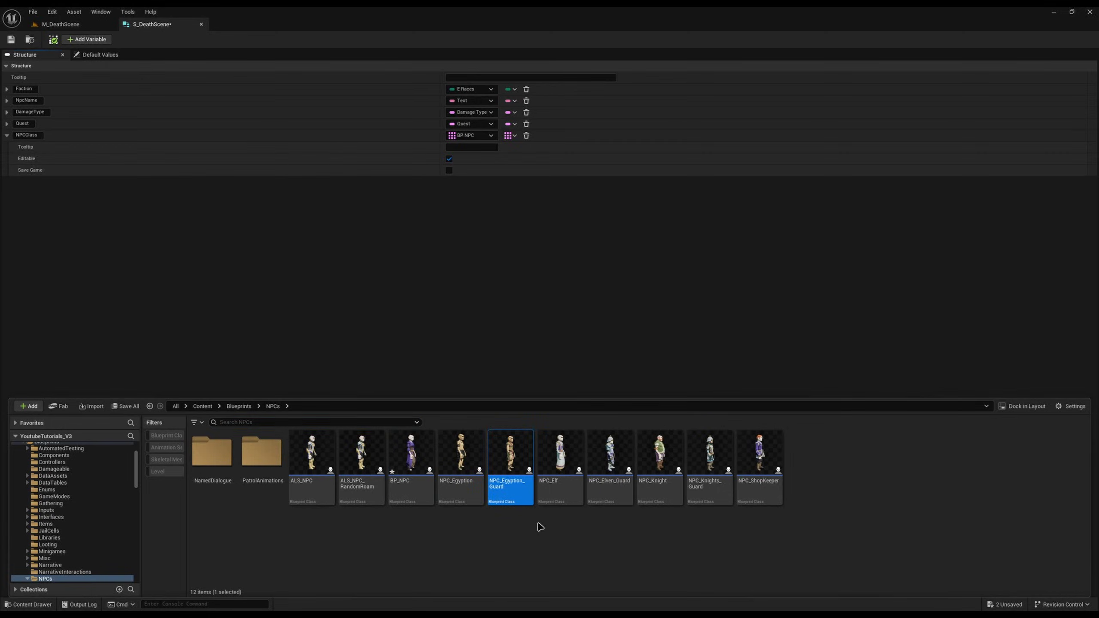
{"action": "left_click", "coordinate": [623, 492]}
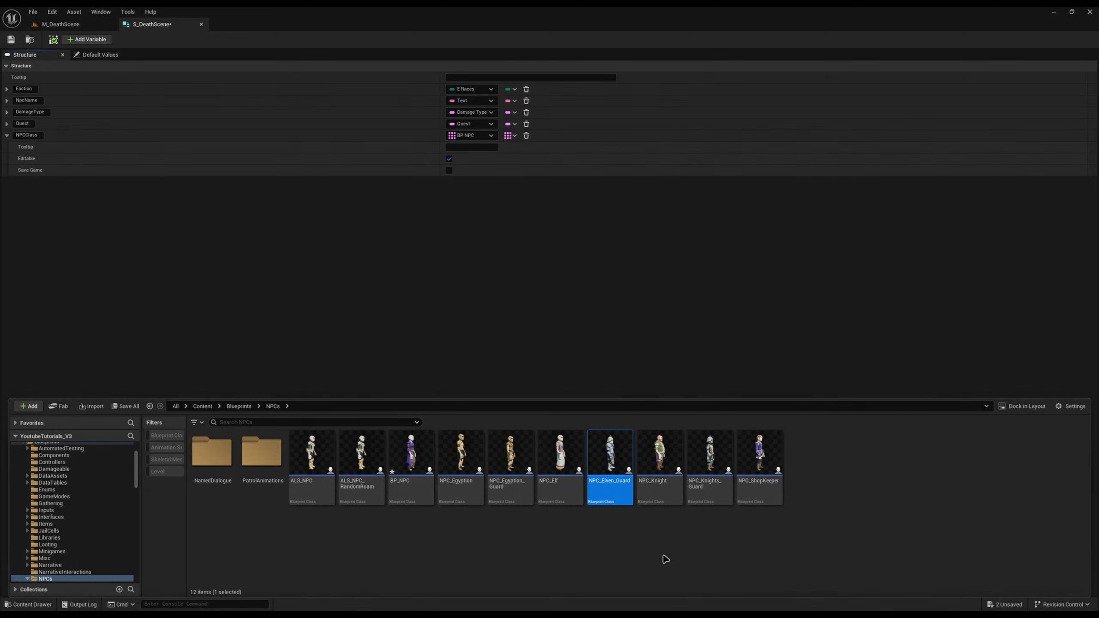
{"action": "left_click", "coordinate": [406, 299]}
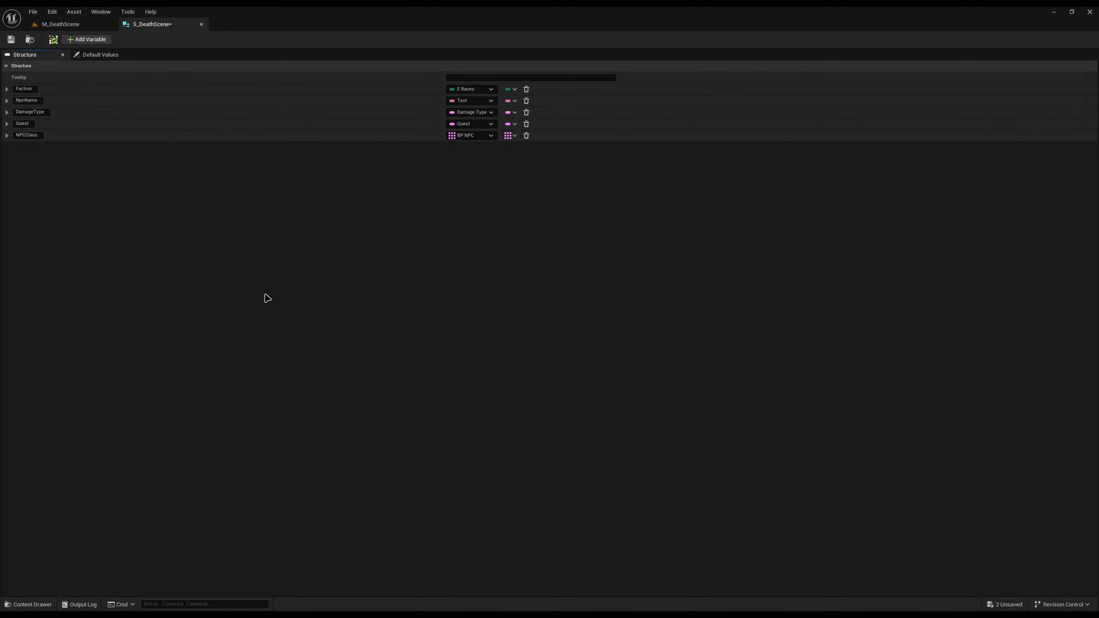
{"action": "key", "text": "ctrl+s"}
Place the Death2 animation in the M_DeathScene level and reset its location to the origin
{"action": "left_click", "coordinate": [61, 24]}
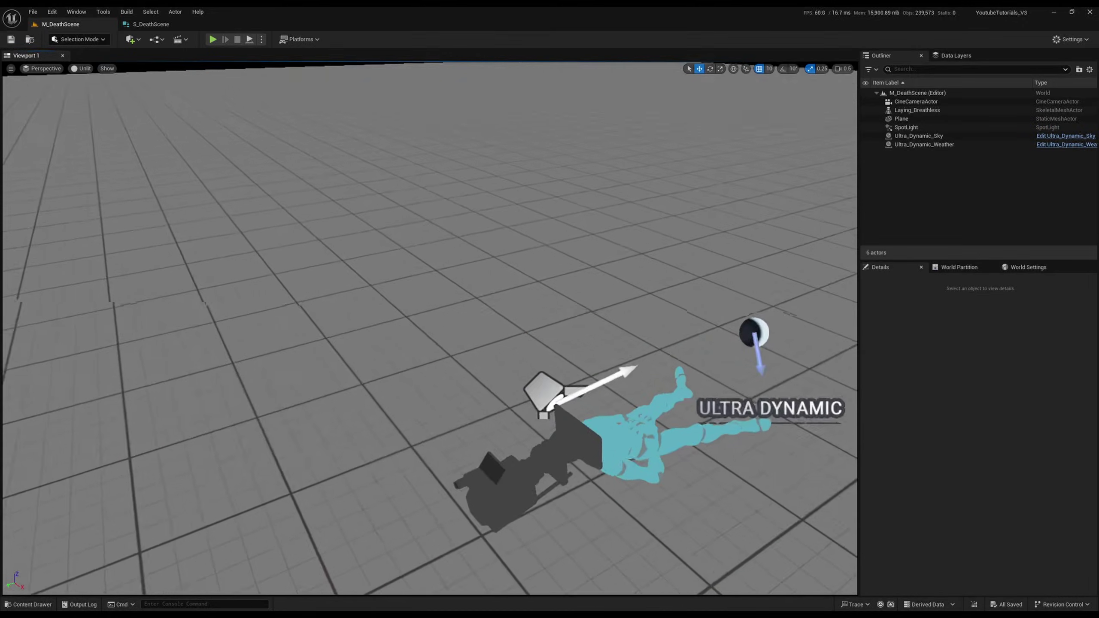
{"action": "right_click_drag", "start_coordinate": [430, 328], "coordinate": [612, 434]}
{"action": "key", "text": "w"}
{"action": "key", "text": "s"}
{"action": "key", "text": "s"}
{"action": "key", "text": "w"}
{"action": "key", "text": "w"}
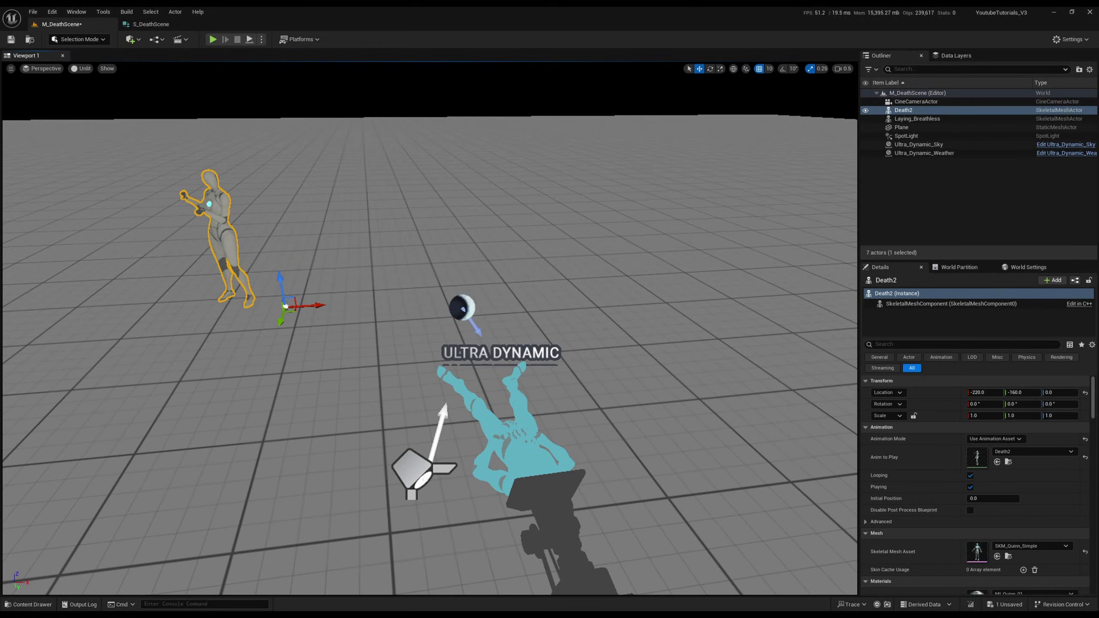
{"action": "left_click", "coordinate": [1086, 393]}
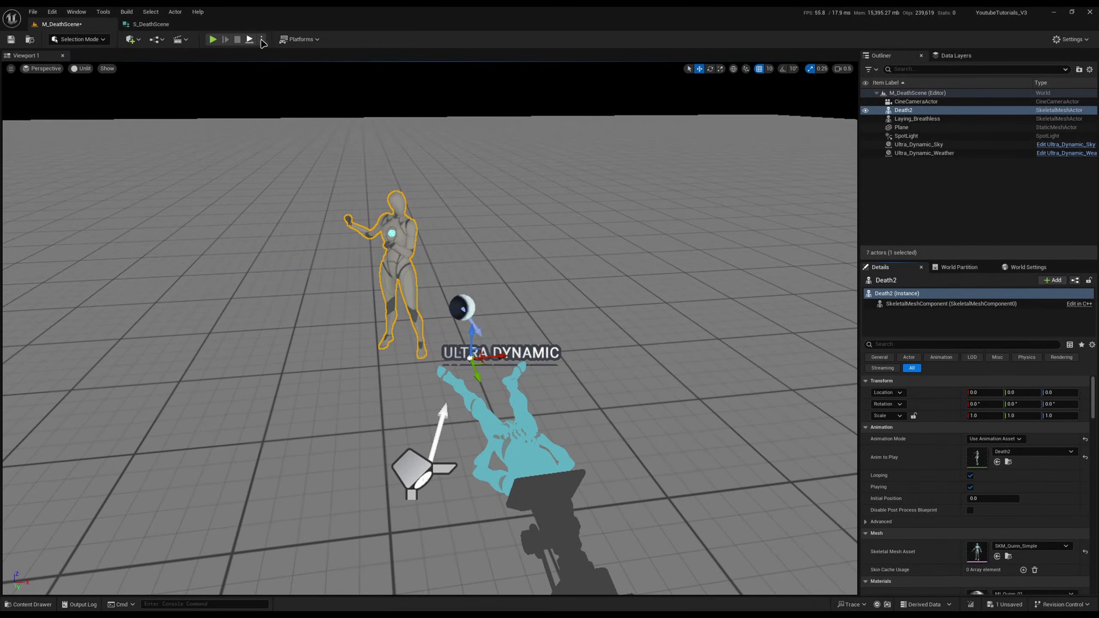
Simulate the level, pause it partway through the death animation, and view the Death2 mannequin up close
{"action": "left_click", "coordinate": [261, 39]}
{"action": "left_click", "coordinate": [292, 126]}
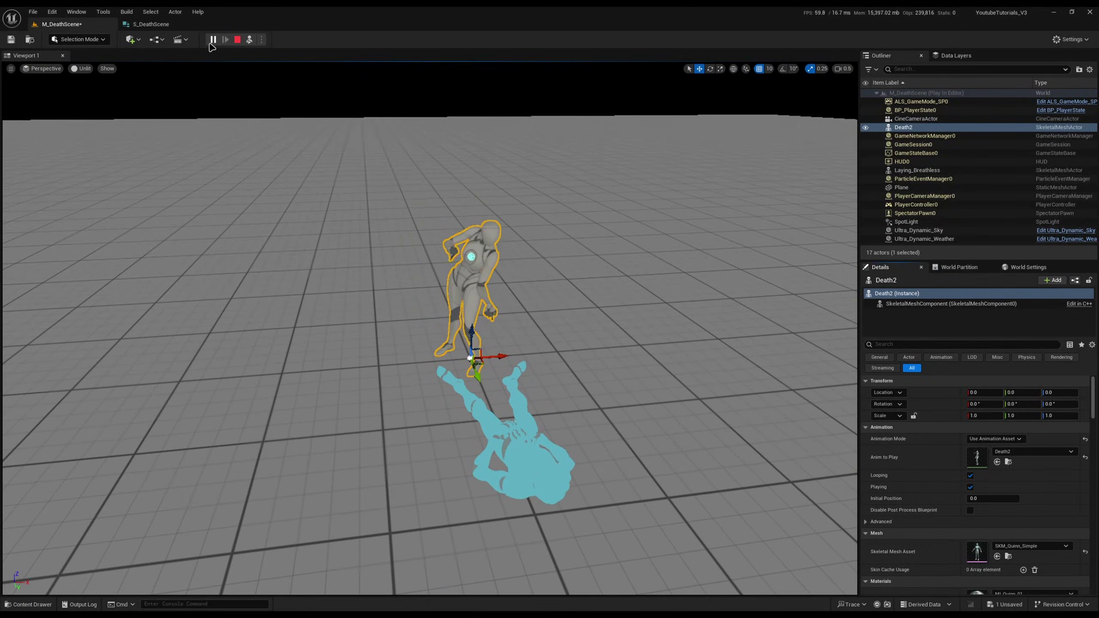
{"action": "left_click", "coordinate": [211, 44]}
{"action": "key", "text": "w"}
{"action": "right_click_drag", "start_coordinate": [712, 387], "coordinate": [706, 411]}
{"action": "key", "text": "d"}
{"action": "key", "text": "s"}
{"action": "key", "text": "w"}
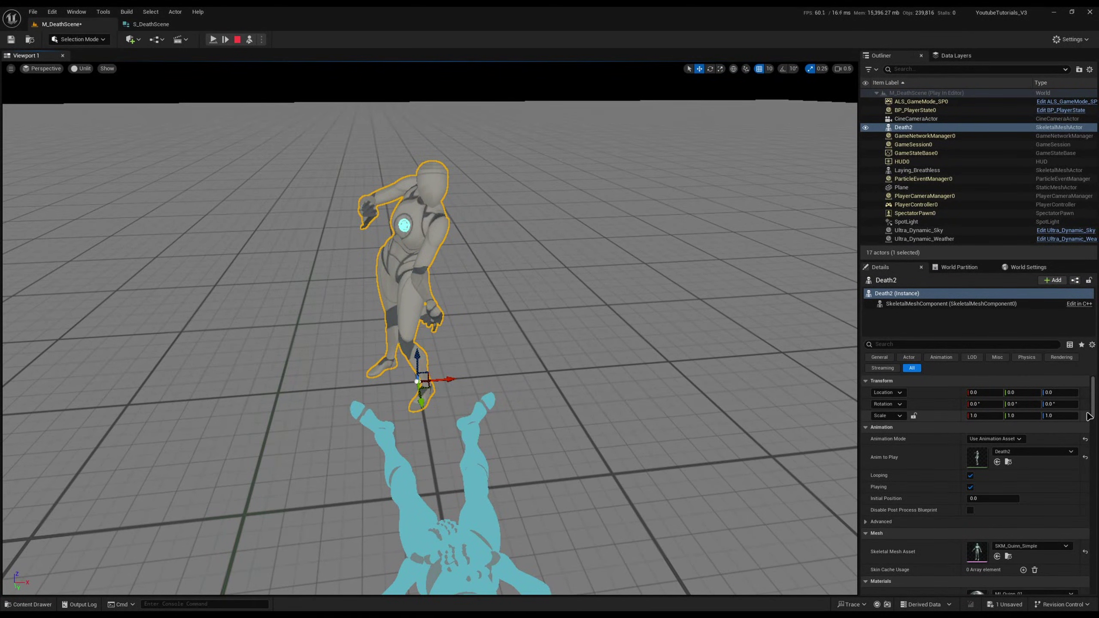
Rotate the paused Death2 mannequin about 16 degrees around its vertical axis
{"action": "right_click_drag", "start_coordinate": [640, 350], "coordinate": [629, 350]}
{"action": "key", "text": "e"}
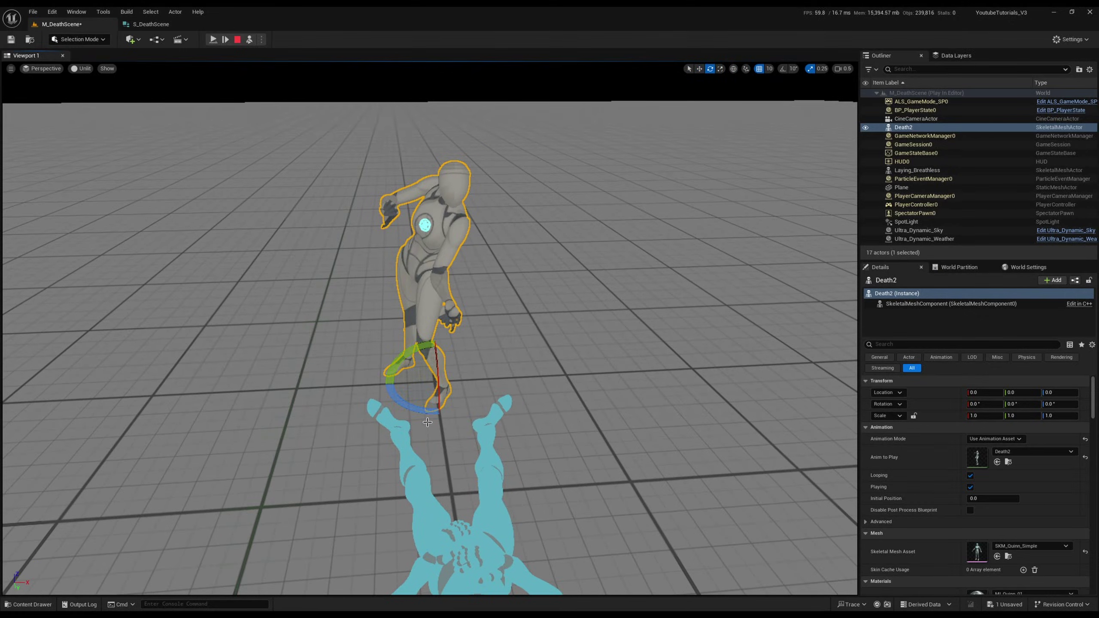
{"action": "left_click_drag", "start_coordinate": [428, 415], "coordinate": [498, 388]}
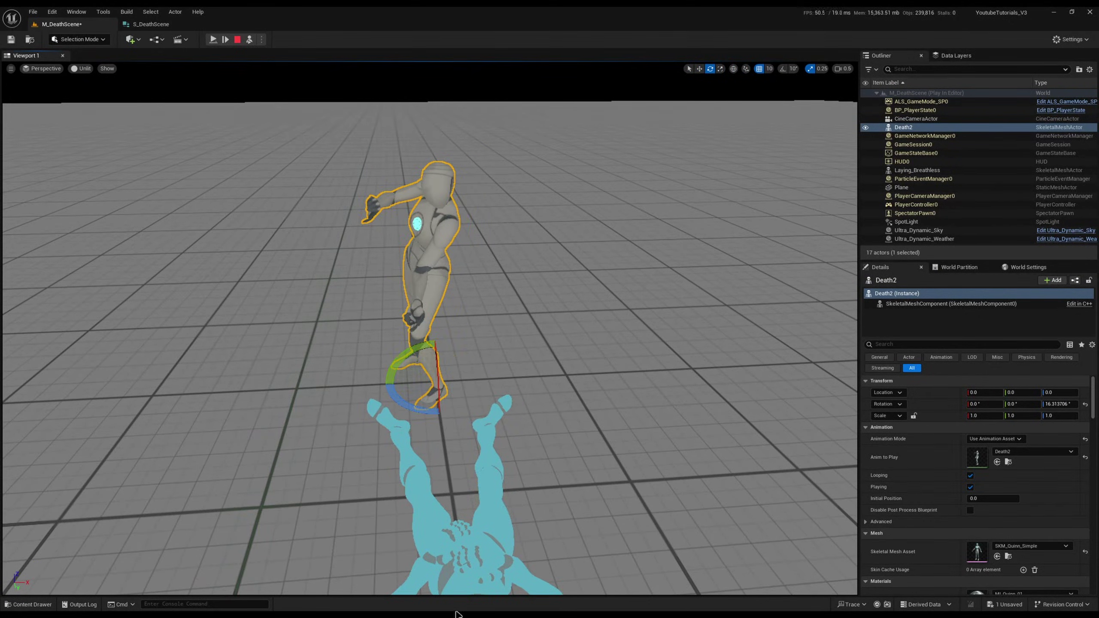
Resume and stop the simulation, delete the Death2 actor from the level, and save
{"action": "left_click", "coordinate": [212, 40]}
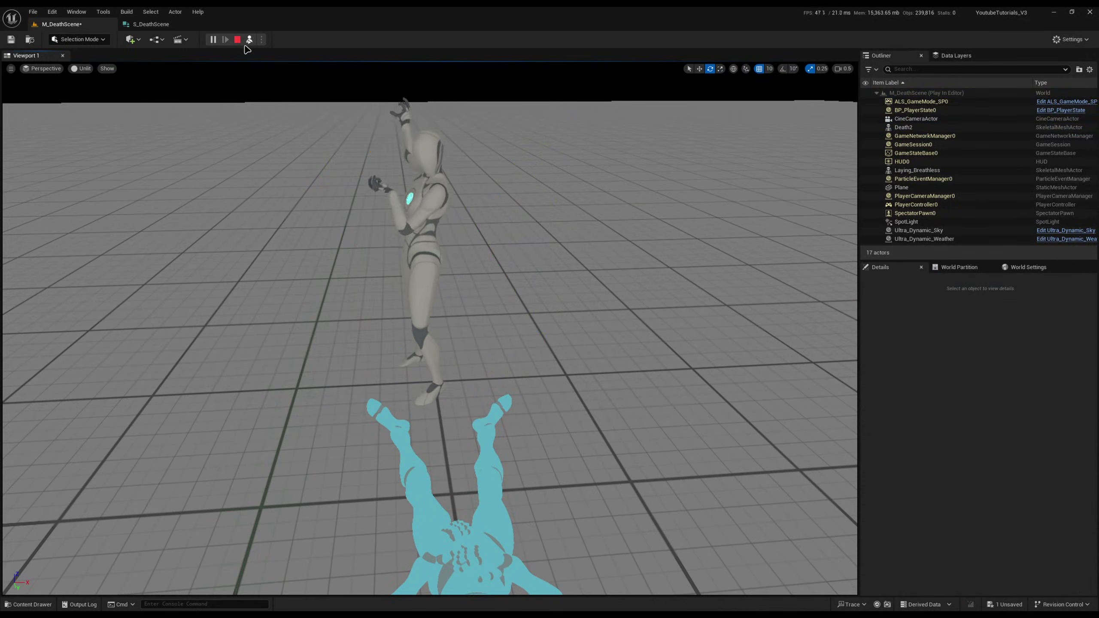
{"action": "left_click", "coordinate": [237, 40]}
{"action": "key", "text": "Delete"}
{"action": "right_click_drag", "start_coordinate": [437, 260], "coordinate": [472, 270]}
{"action": "key", "text": "s"}
{"action": "key", "text": "ctrl+s"}
Create a structure named S_DeathSceneAnimation in the Structs/DeathScene folder and open it
{"action": "key", "text": "ctrl+space"}
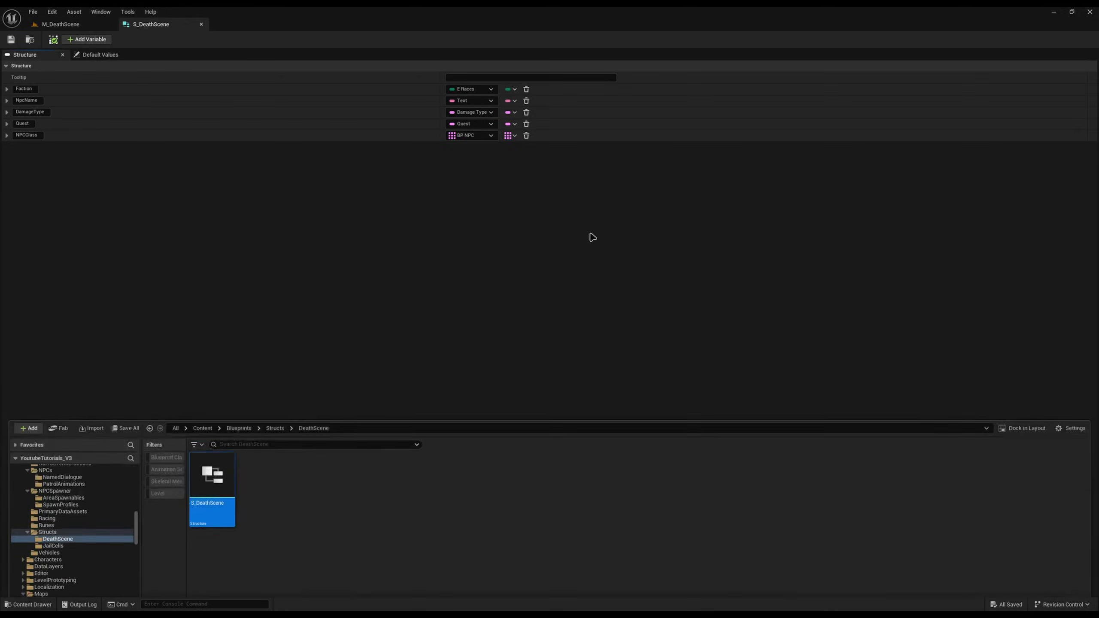
{"action": "right_click", "coordinate": [334, 483]}
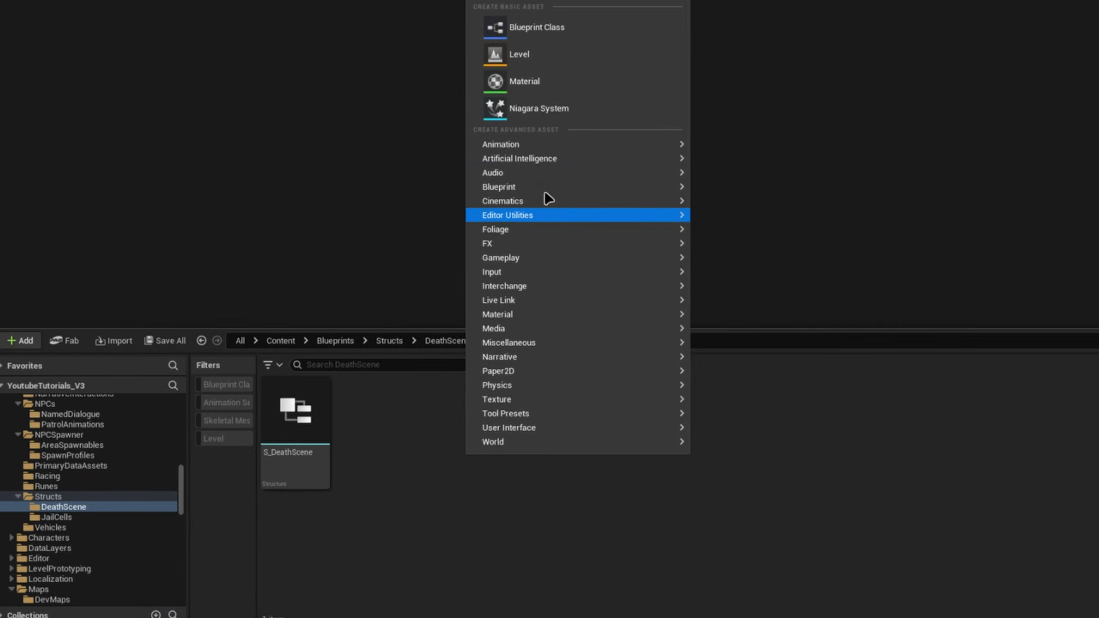
{"action": "mouse_move", "coordinate": [563, 187]}
{"action": "left_click", "coordinate": [804, 334]}
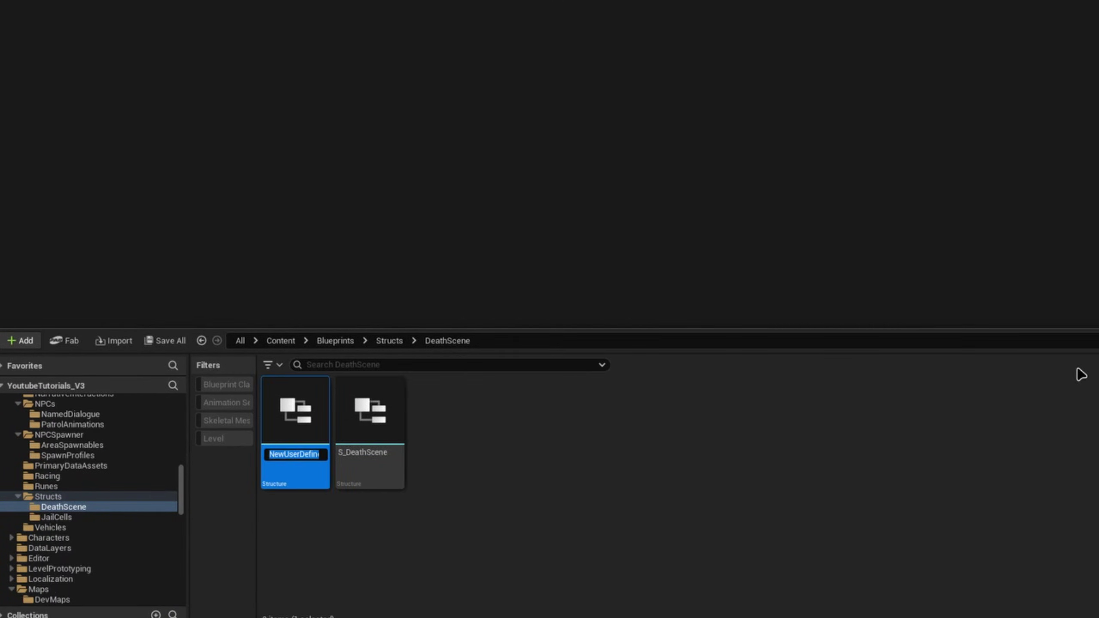
{"action": "type", "text": "S_DeathScene"}
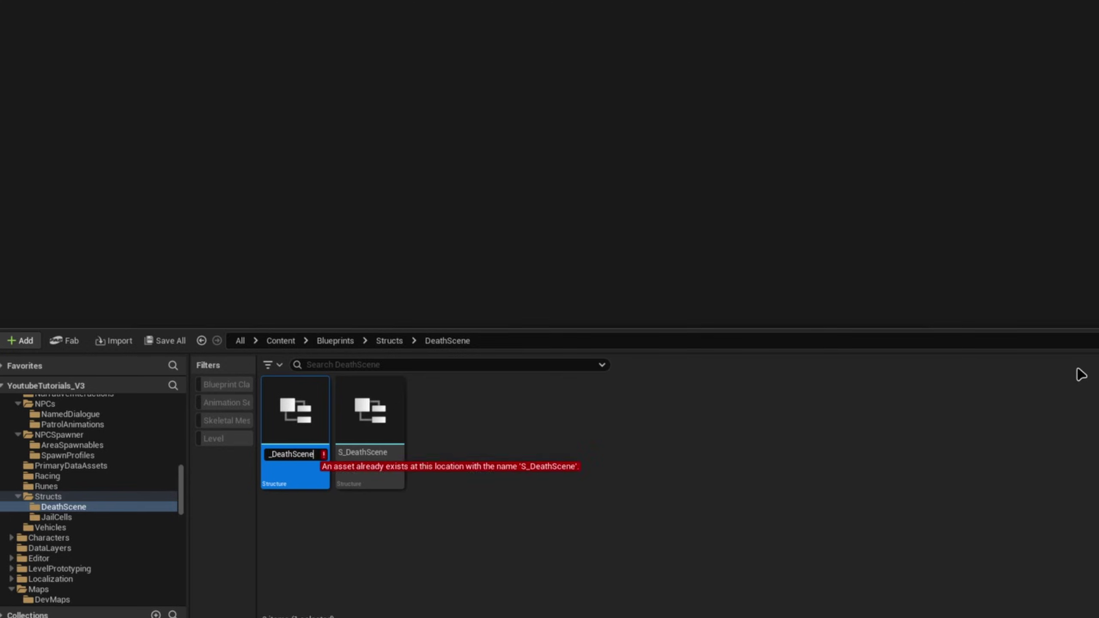
{"action": "type", "text": "Animation"}
{"action": "key", "text": "Return"}
{"action": "key", "text": "ctrl+space"}
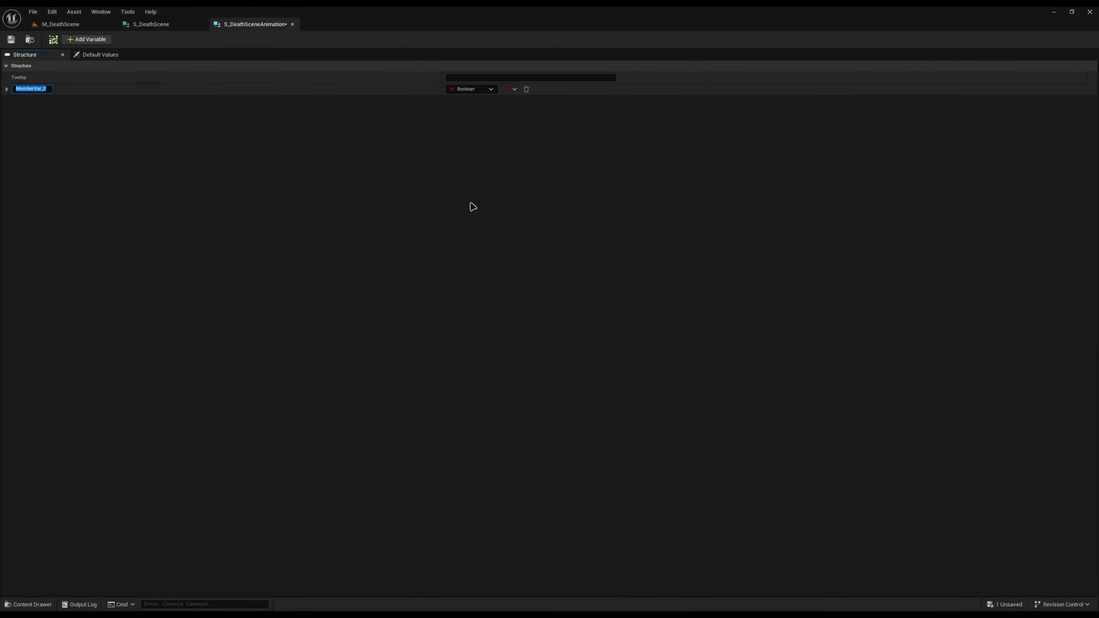
Name the structure's first variable Animation and set its type to an Anim Montage soft object reference
{"action": "type", "text": "Animation"}
{"action": "key", "text": "Return"}
{"action": "left_click", "coordinate": [485, 90]}
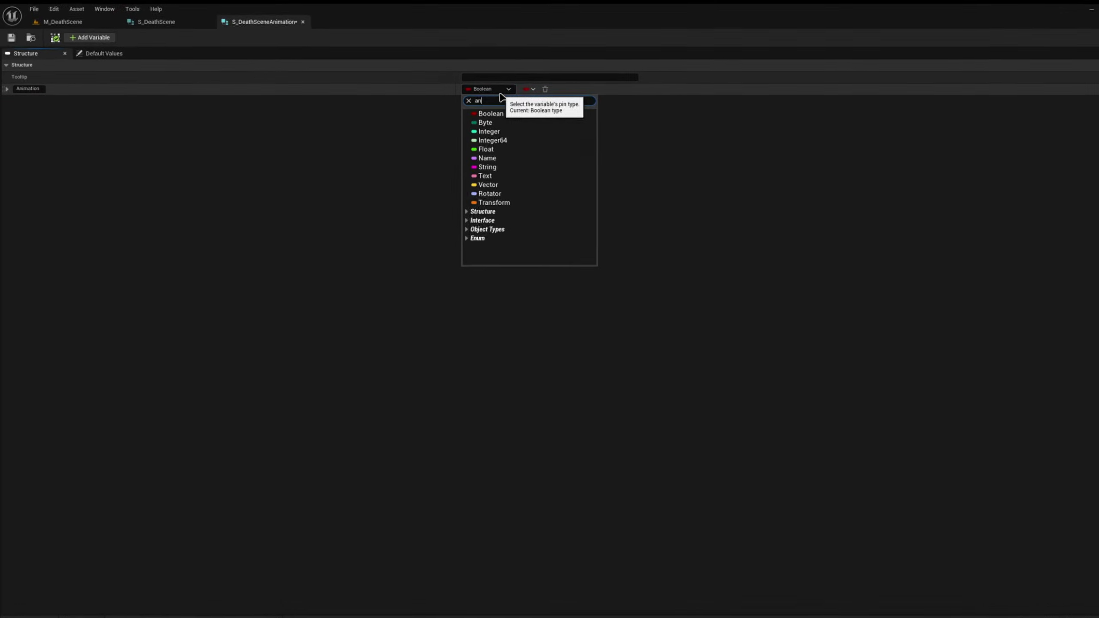
{"action": "type", "text": "animation"}
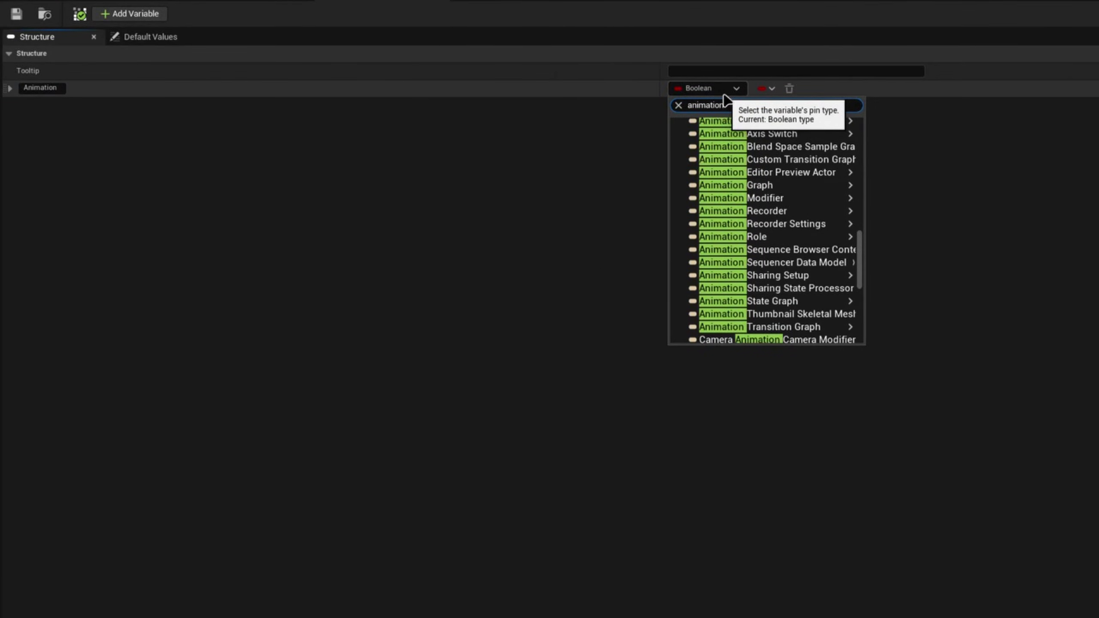
{"action": "type", "text": " mon"}
{"action": "key", "text": "BackSpace"}
{"action": "key", "text": "BackSpace"}
{"action": "key", "text": "BackSpace"}
{"action": "key", "text": "BackSpace"}
{"action": "key", "text": "BackSpace"}
{"action": "key", "text": "BackSpace"}
{"action": "key", "text": "BackSpace"}
{"action": "key", "text": "BackSpace"}
{"action": "key", "text": "BackSpace"}
{"action": "key", "text": "BackSpace"}
{"action": "key", "text": "BackSpace"}
{"action": "key", "text": "BackSpace"}
{"action": "key", "text": "BackSpace"}
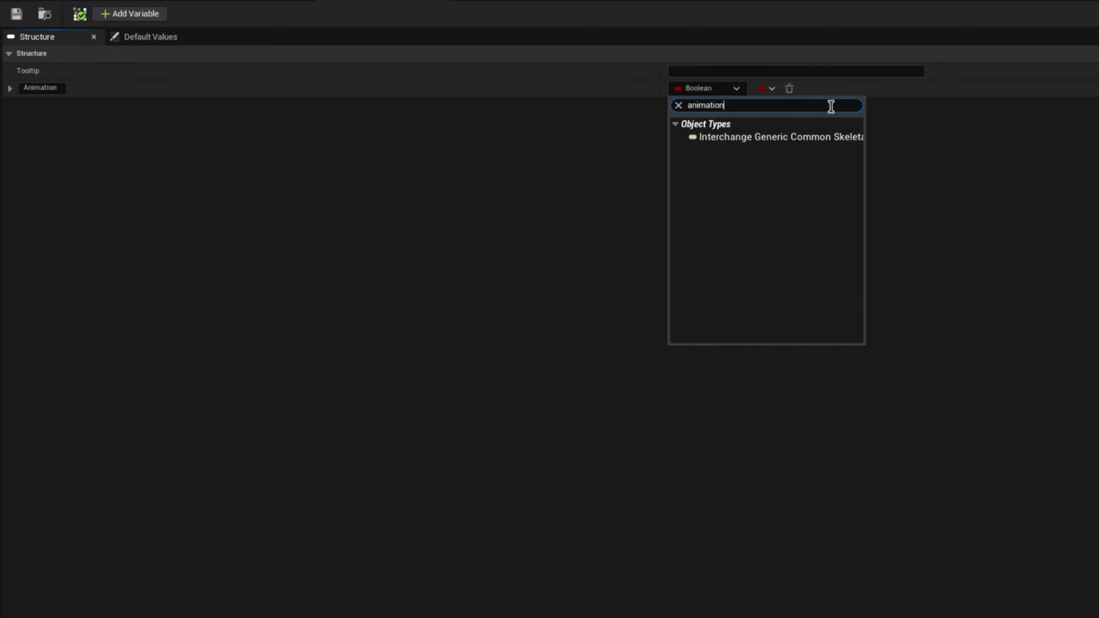
{"action": "type", "text": "anim mon"}
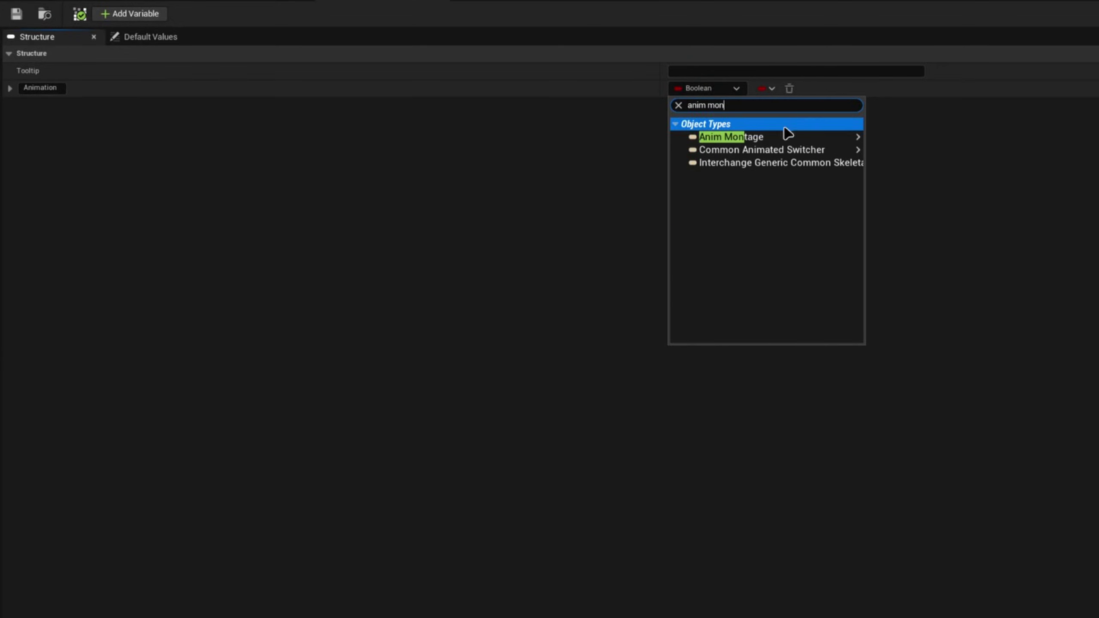
{"action": "mouse_move", "coordinate": [801, 136]}
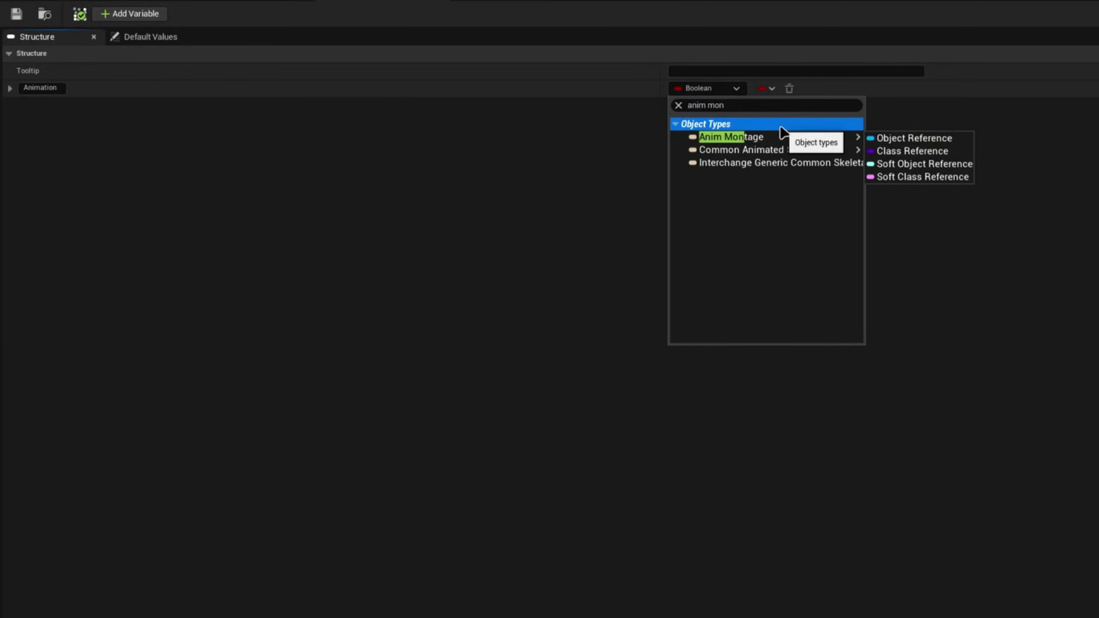
{"action": "left_click", "coordinate": [932, 164]}
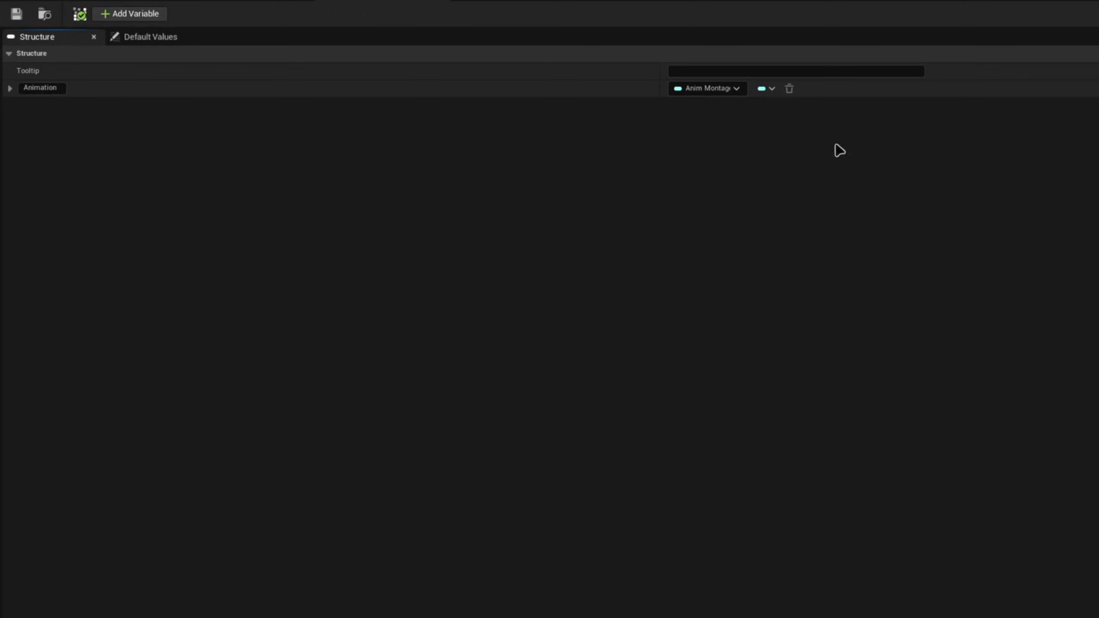
{"action": "left_click", "coordinate": [626, 88]}
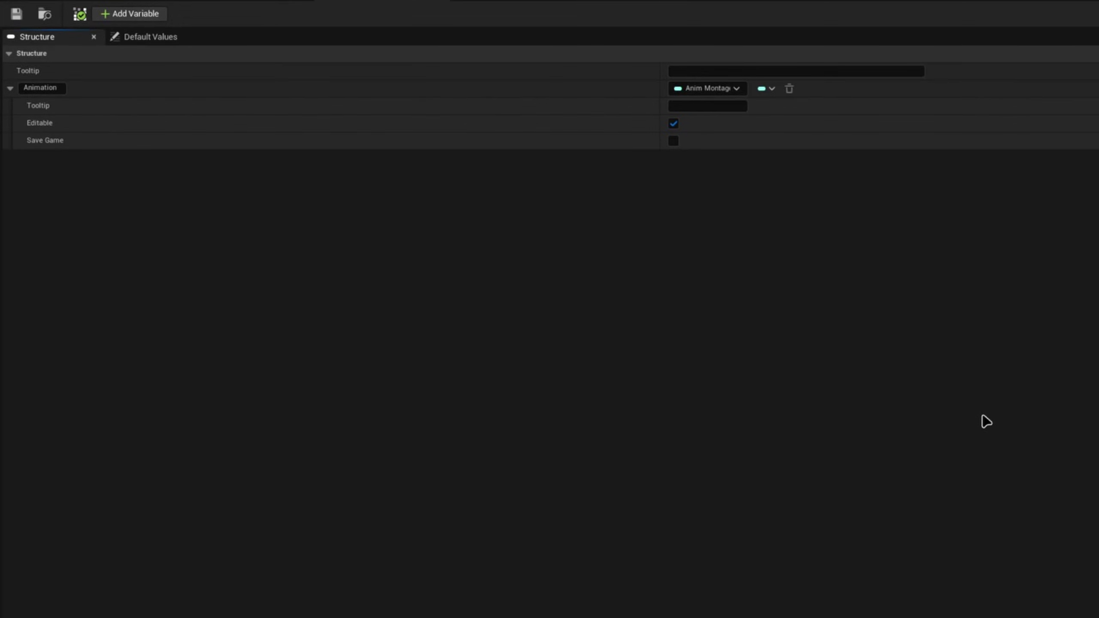
{"action": "left_click", "coordinate": [115, 92]}
Add a second variable named Offset to S_DeathSceneAnimation and set its type to Transform
{"action": "left_click", "coordinate": [112, 16]}
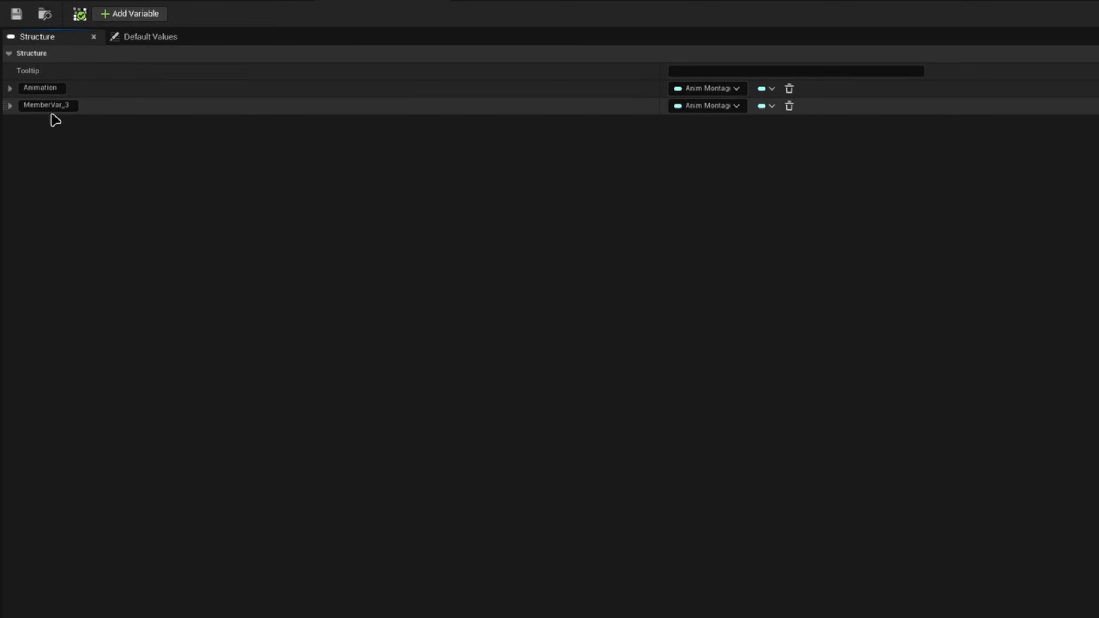
{"action": "left_click", "coordinate": [47, 105]}
{"action": "type", "text": "Offset"}
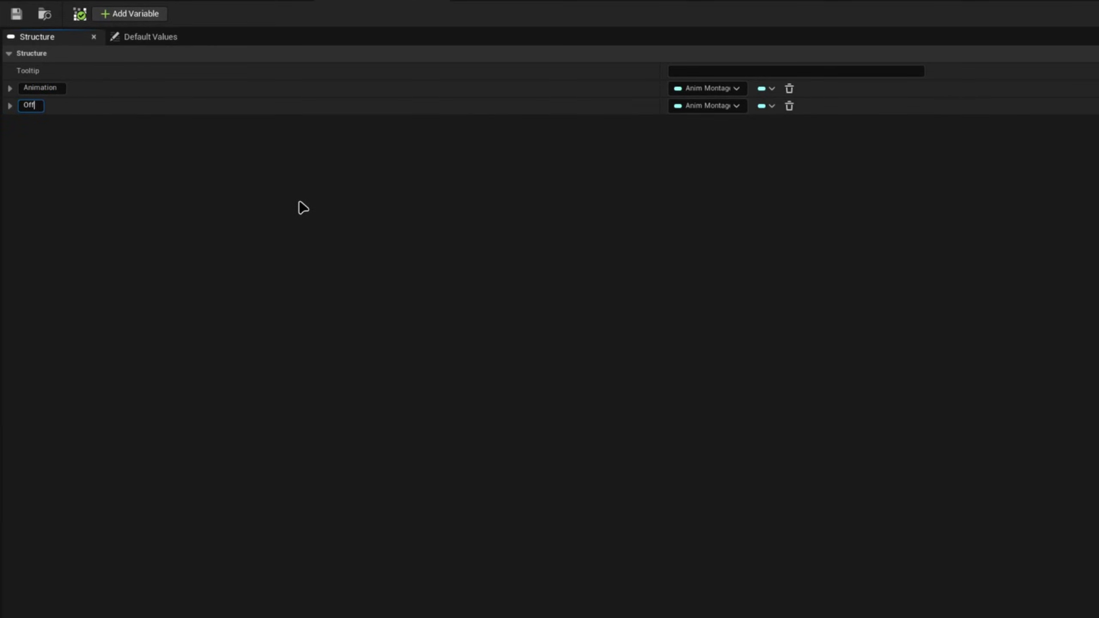
{"action": "key", "text": "Return"}
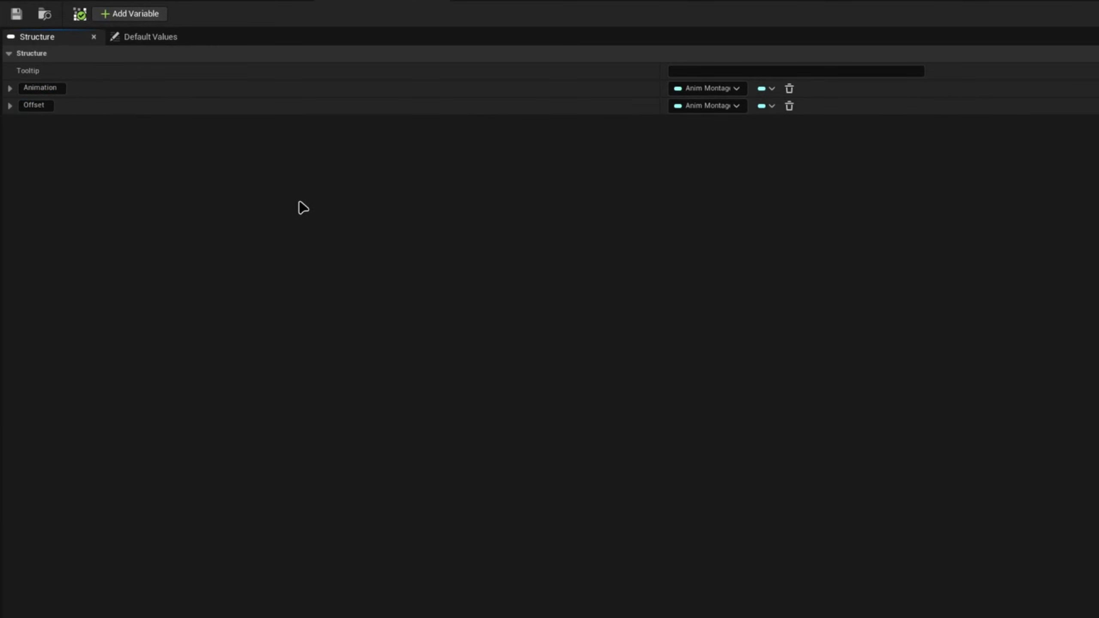
{"action": "left_click", "coordinate": [679, 109]}
{"action": "type", "text": "Trans"}
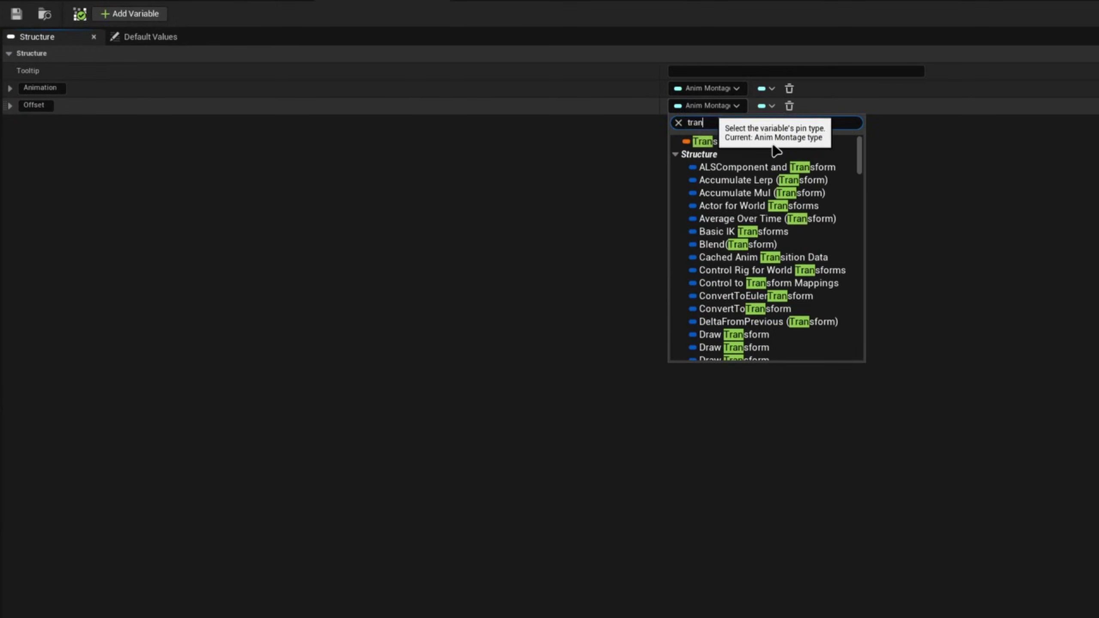
{"action": "left_click", "coordinate": [779, 142]}
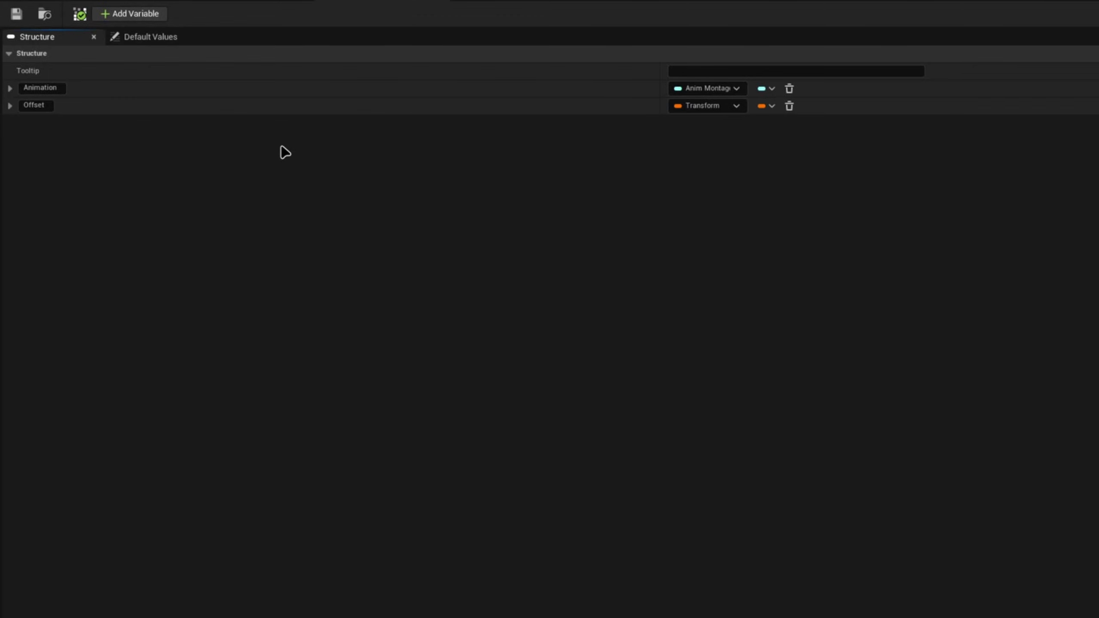
Examine the structure's default values, including the Offset components and the montages available for Animation
{"action": "left_click", "coordinate": [146, 38]}
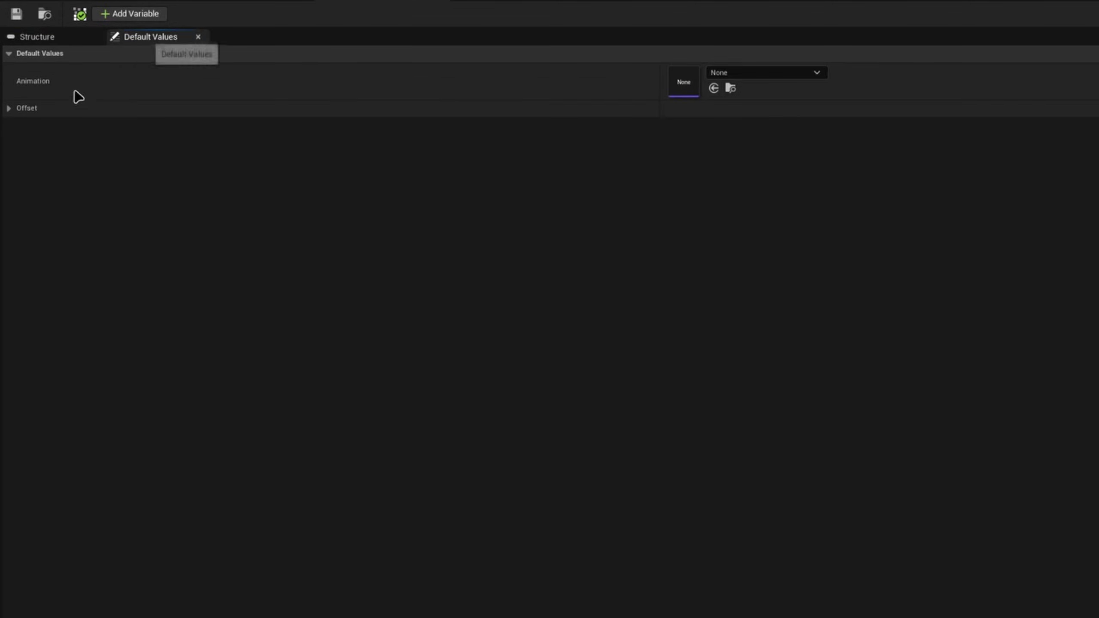
{"action": "left_click", "coordinate": [47, 109]}
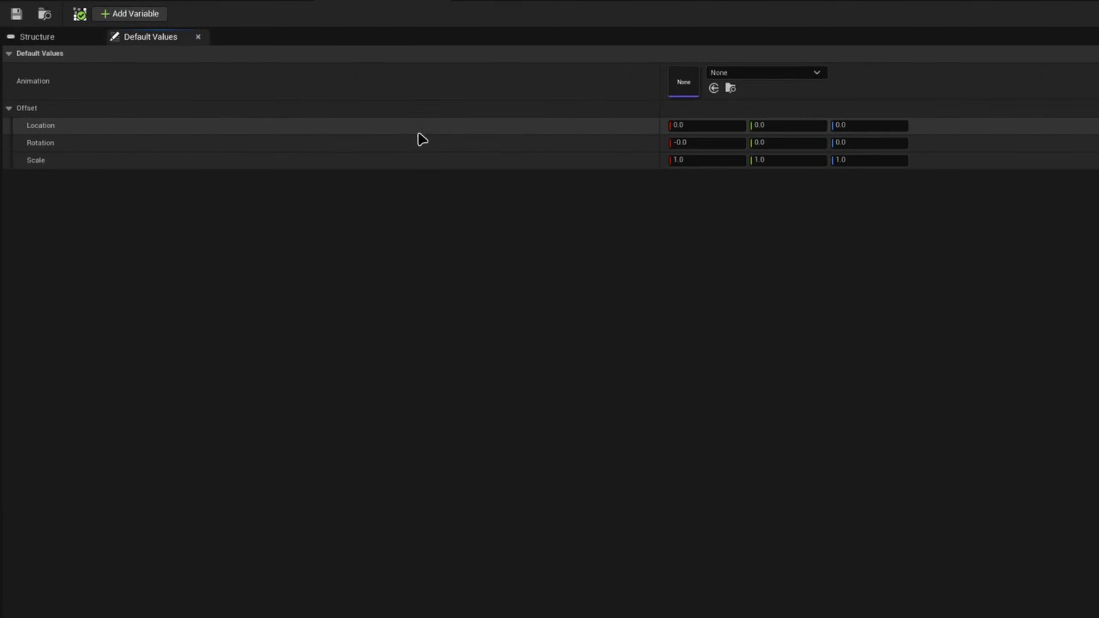
{"action": "left_click", "coordinate": [397, 108]}
{"action": "left_click", "coordinate": [783, 74]}
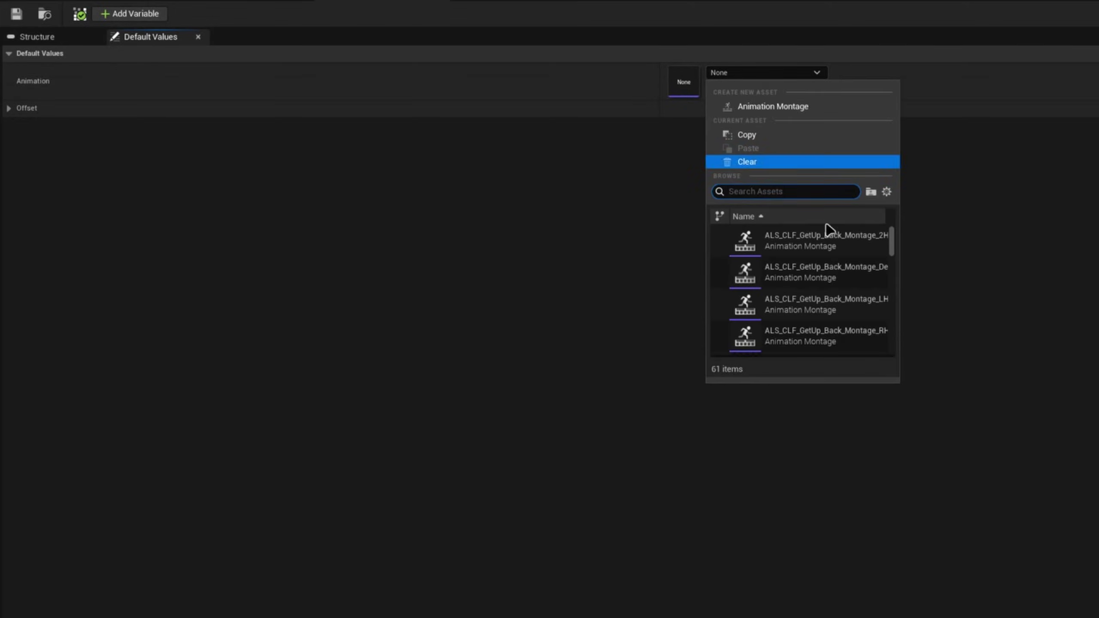
{"action": "scroll", "coordinate": [813, 253], "scroll_direction": "down", "scroll_amount": 8}
{"action": "left_click", "coordinate": [48, 38]}
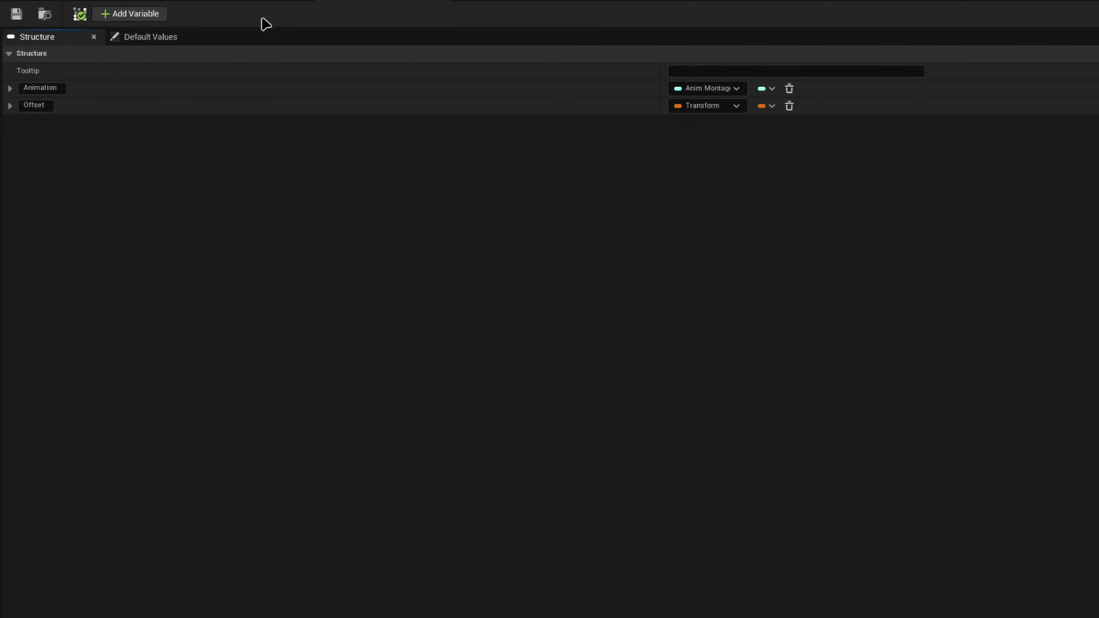
Add a variable named AnimationDetail to S_DeathScene as an array of S_DeathSceneAnimation structures, and save
{"action": "left_click", "coordinate": [229, 3]}
{"action": "left_click", "coordinate": [106, 14]}
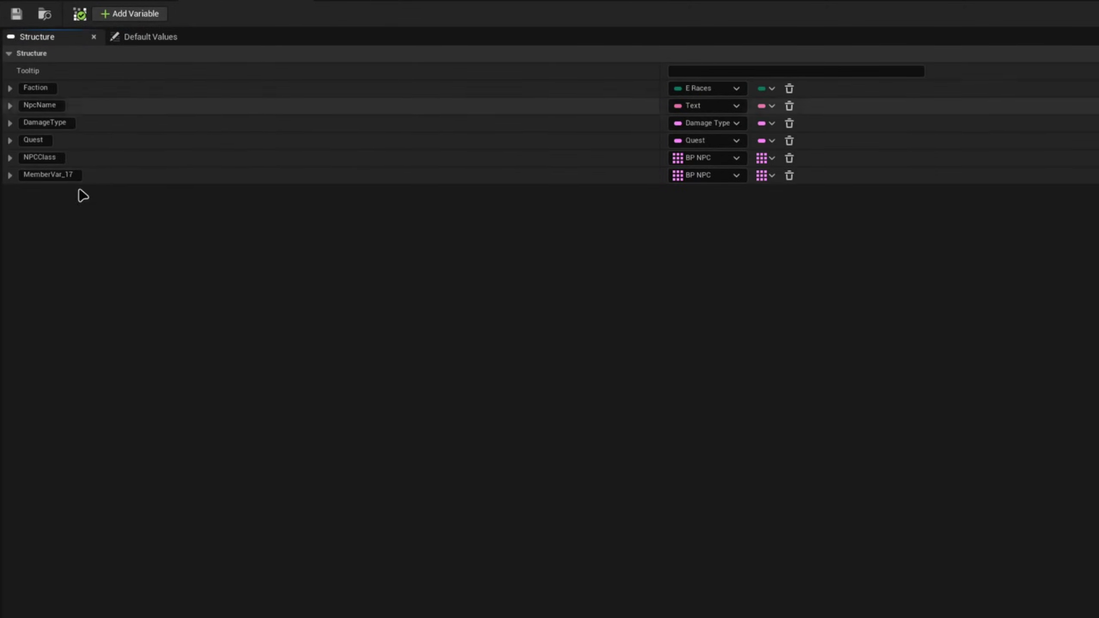
{"action": "double_click", "coordinate": [48, 174]}
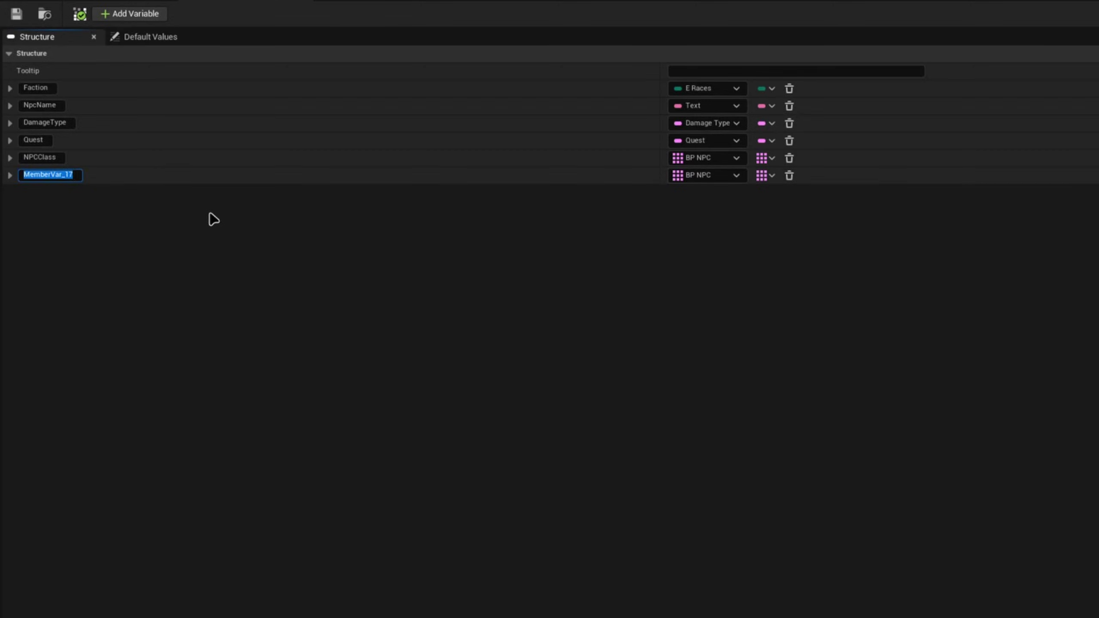
{"action": "type", "text": "AnimationDetail"}
{"action": "key", "text": "Return"}
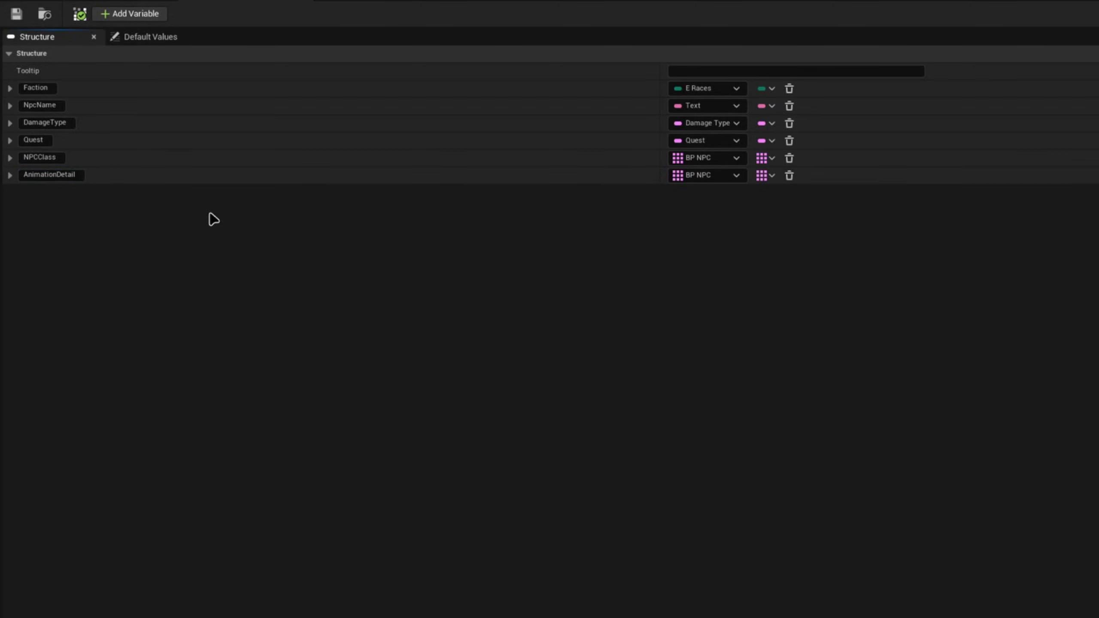
{"action": "left_click", "coordinate": [723, 175]}
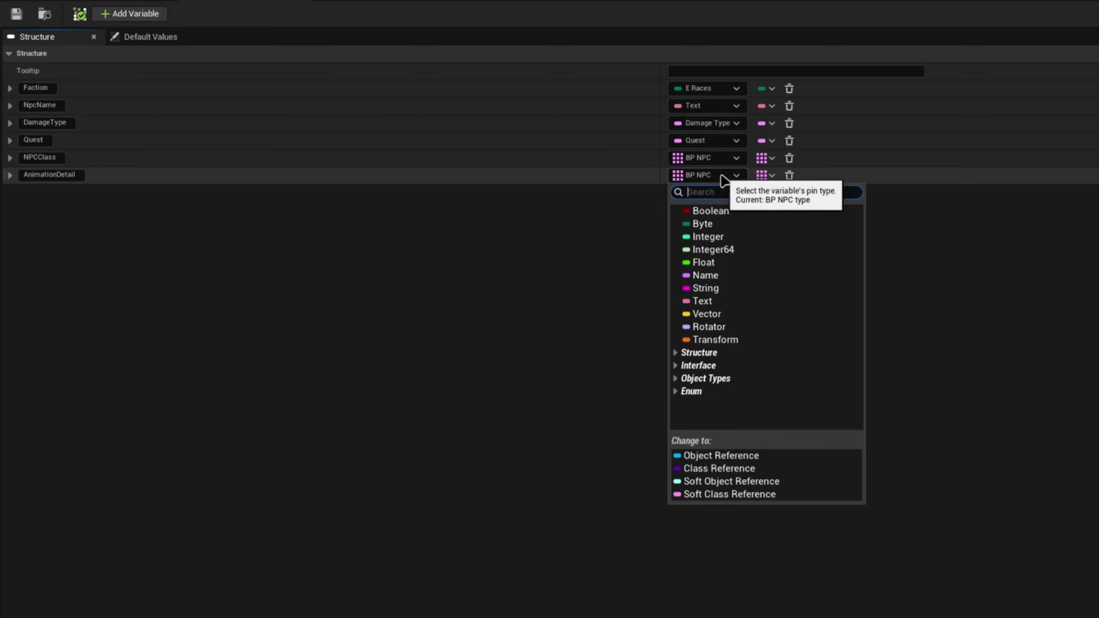
{"action": "type", "text": "s_dea"}
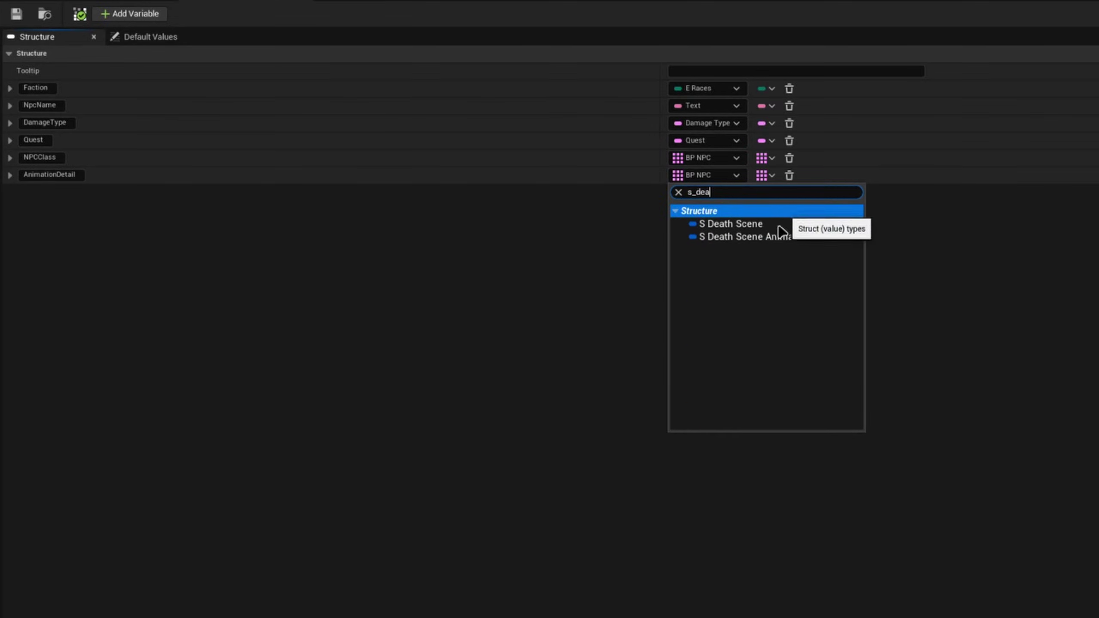
{"action": "left_click", "coordinate": [770, 237]}
{"action": "key", "text": "ctrl+s"}
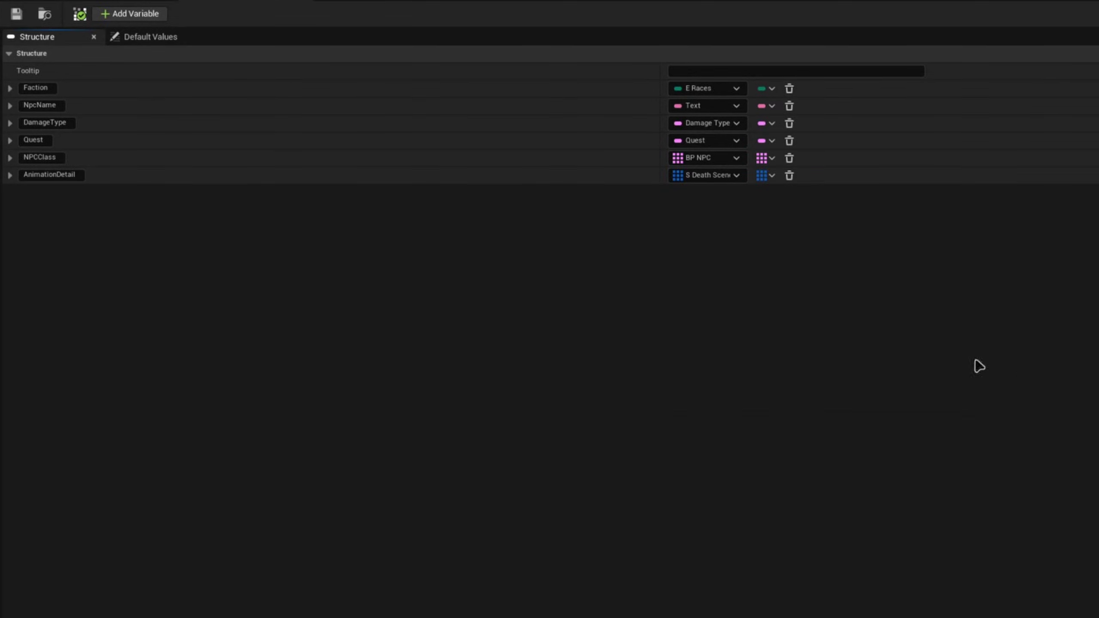
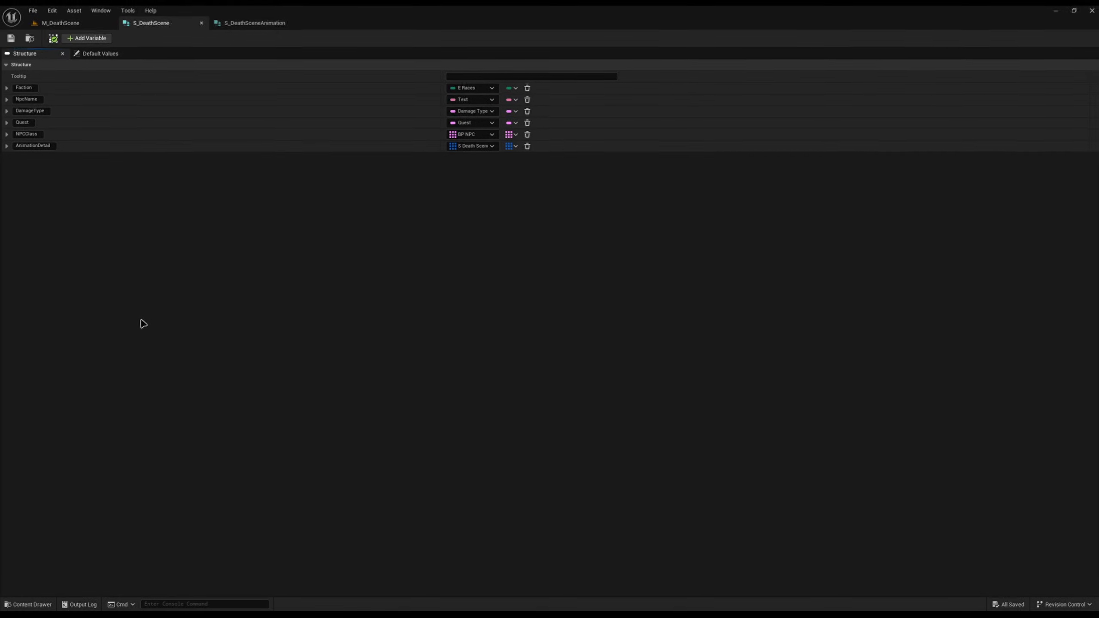
Create a data table named DT_DeathScenes in the Blueprints/DataTables folder with S_DeathScene as row structure, and open it
{"action": "left_click", "coordinate": [28, 605]}
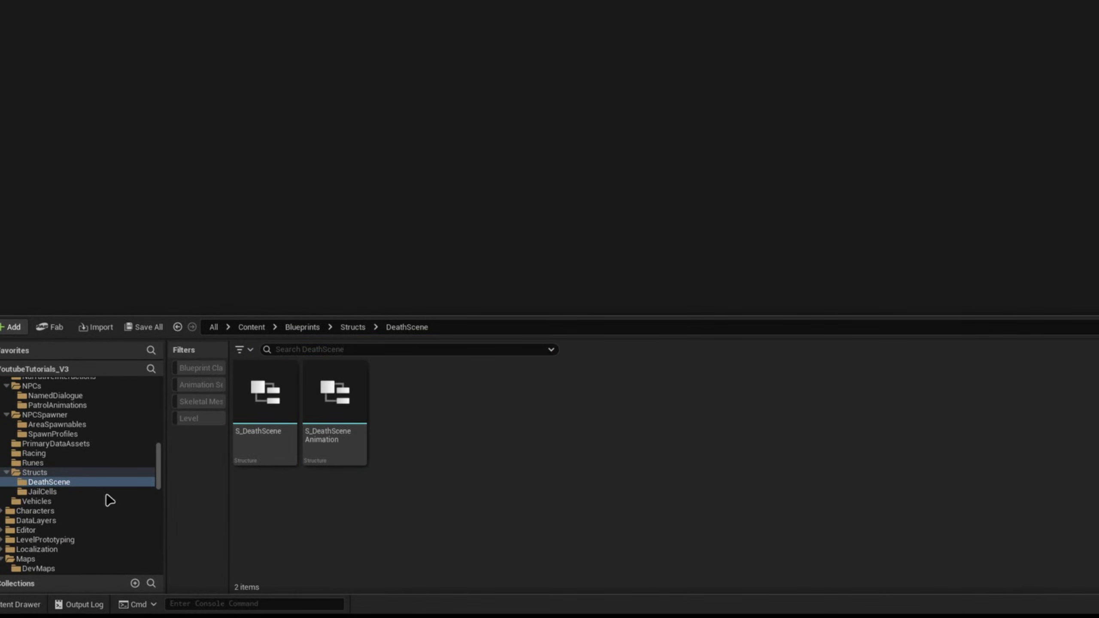
{"action": "scroll", "coordinate": [54, 504], "scroll_direction": "up", "scroll_amount": 5}
{"action": "scroll", "coordinate": [74, 446], "scroll_direction": "up", "scroll_amount": 2}
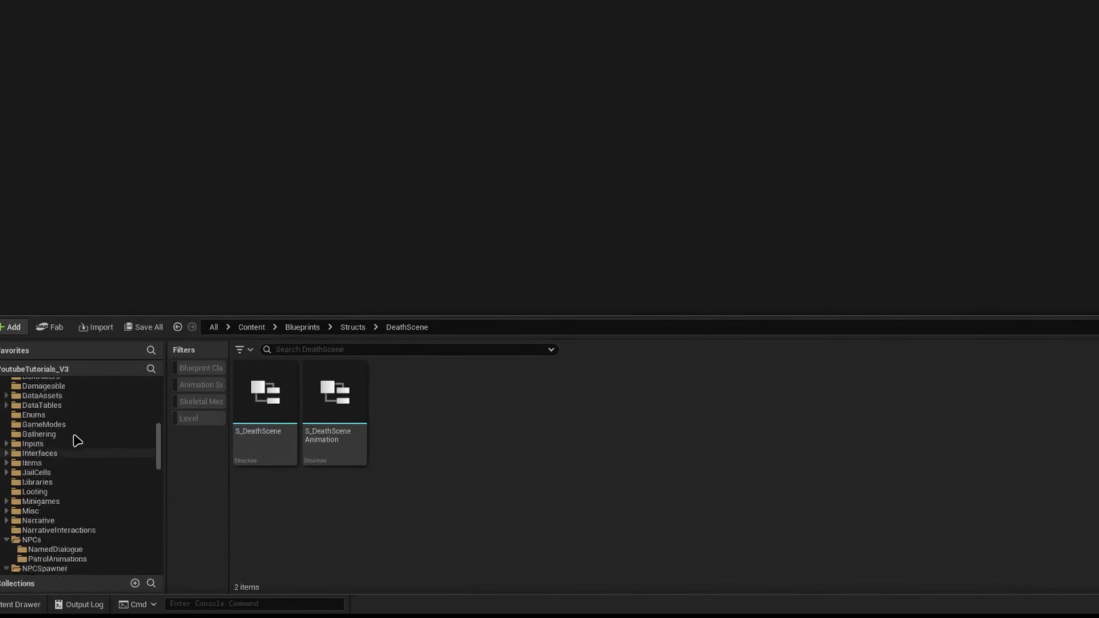
{"action": "left_click", "coordinate": [43, 424]}
{"action": "right_click", "coordinate": [766, 494]}
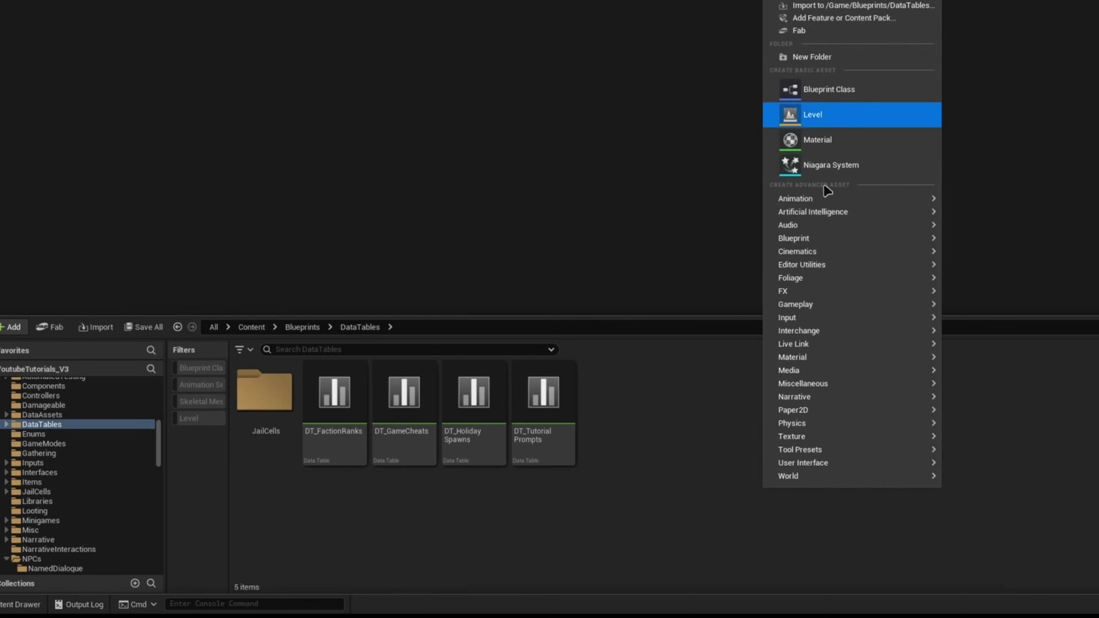
{"action": "mouse_move", "coordinate": [860, 383]}
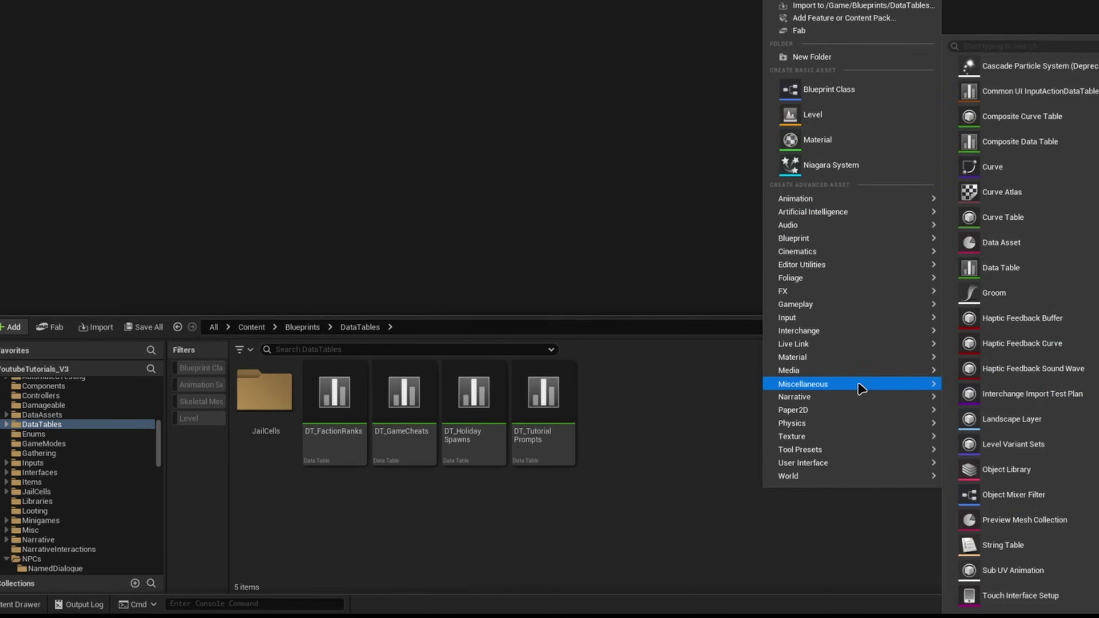
{"action": "left_click", "coordinate": [1019, 270]}
{"action": "left_click", "coordinate": [691, 184]}
{"action": "type", "text": "s_"}
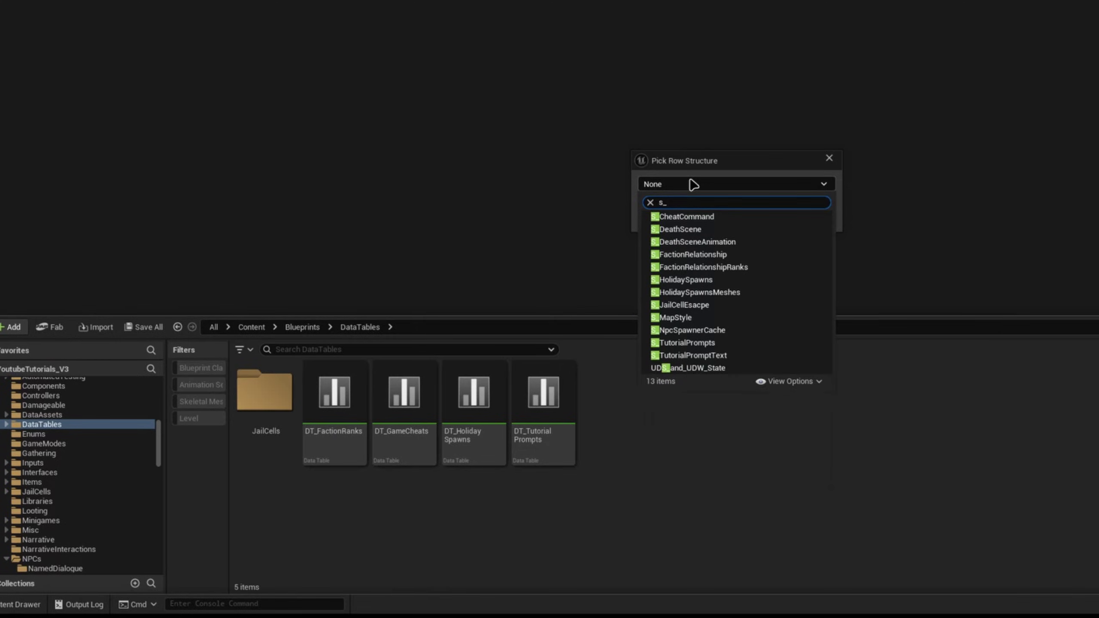
{"action": "type", "text": "dea"}
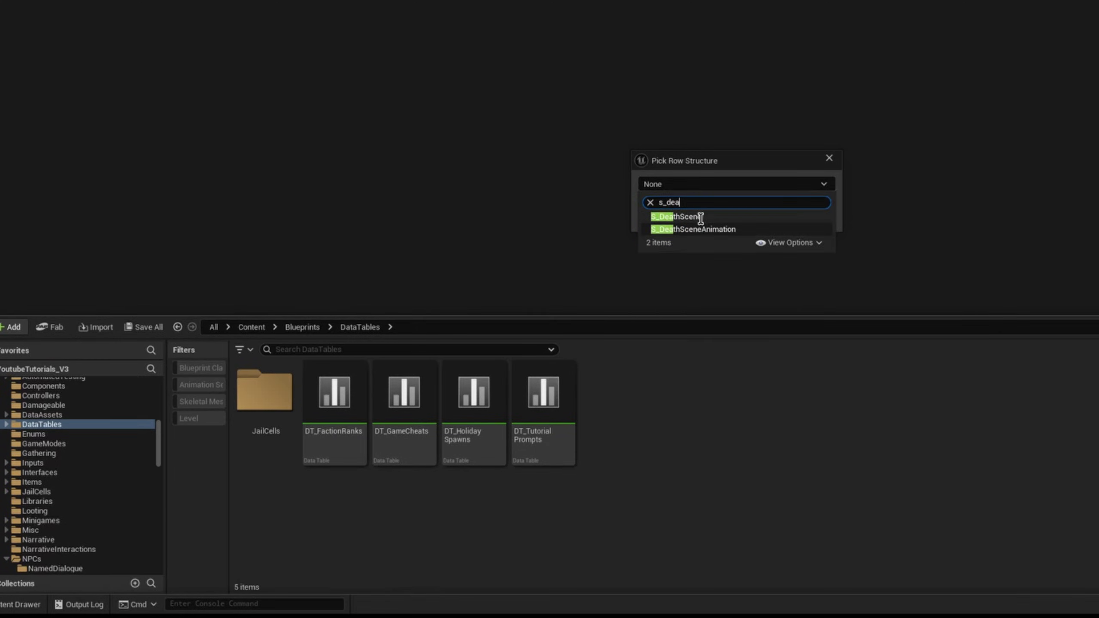
{"action": "left_click", "coordinate": [689, 216]}
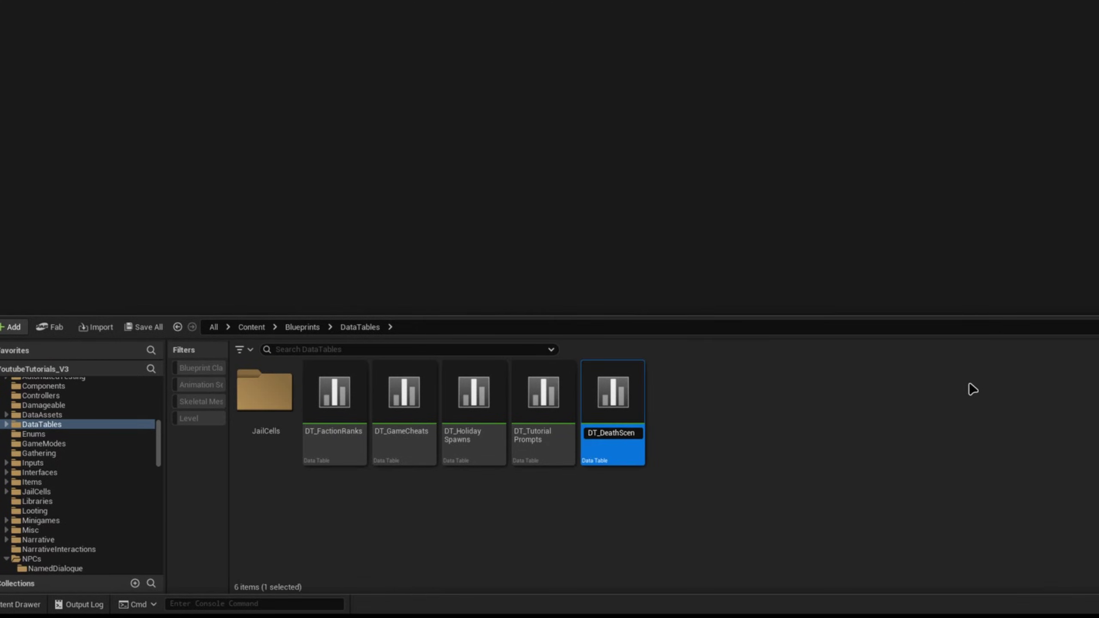
{"action": "type", "text": "es"}
{"action": "key", "text": "Return"}
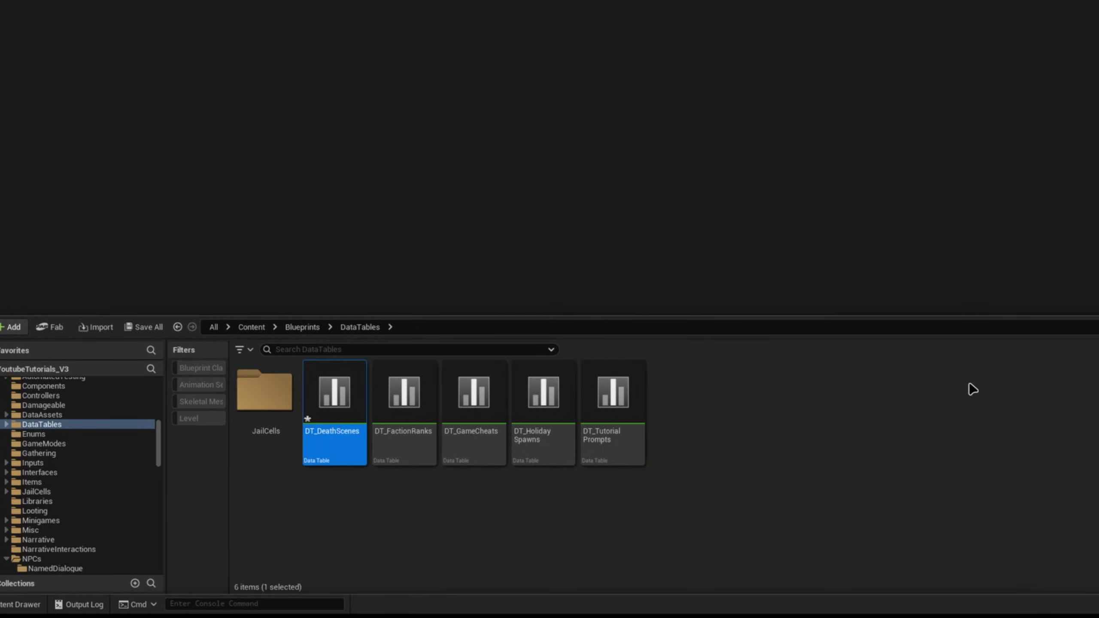
{"action": "key", "text": "Return"}
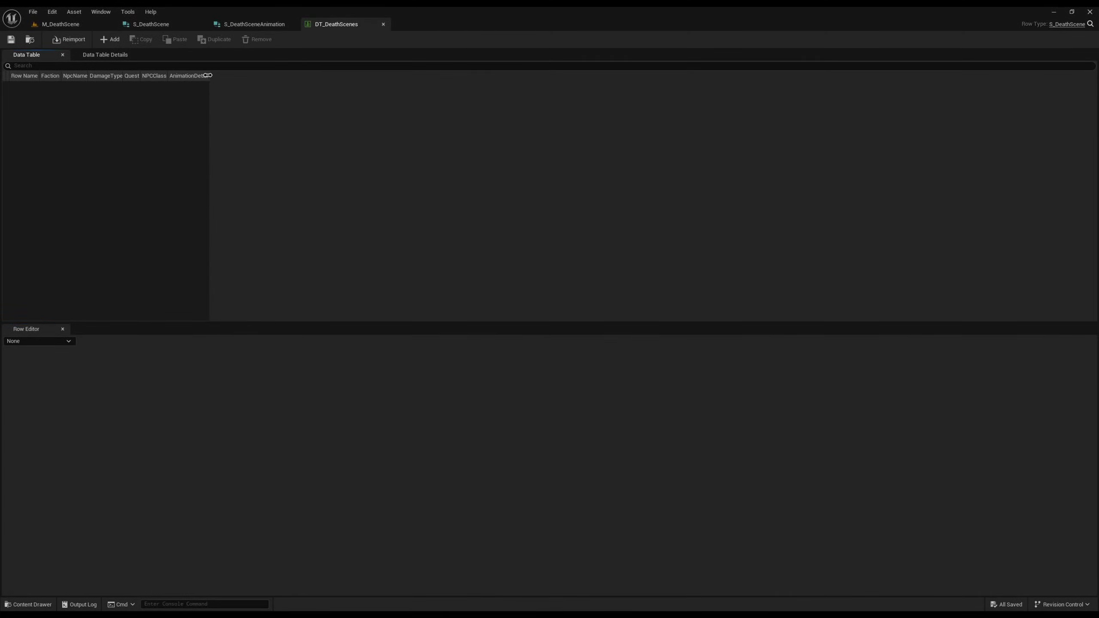
Widen the AnimationDetail column, check the fields of S_DeathScene, and add a new row to DT_DeathScenes
{"action": "left_click_drag", "start_coordinate": [208, 75], "coordinate": [338, 75]}
{"action": "left_click", "coordinate": [184, 25]}
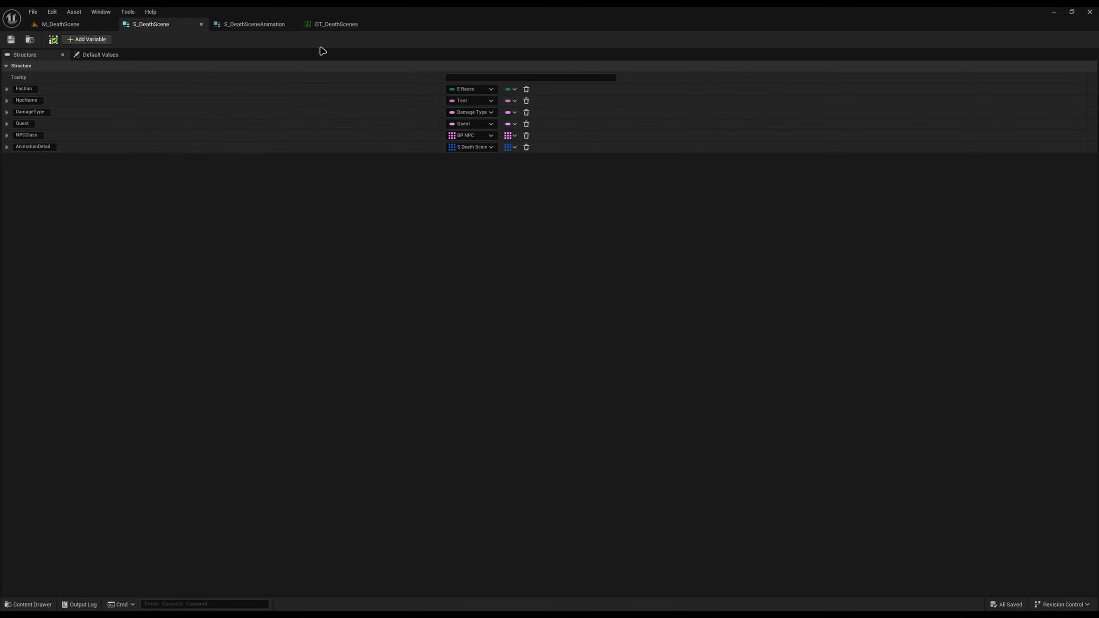
{"action": "left_click", "coordinate": [338, 24]}
{"action": "left_click", "coordinate": [109, 40]}
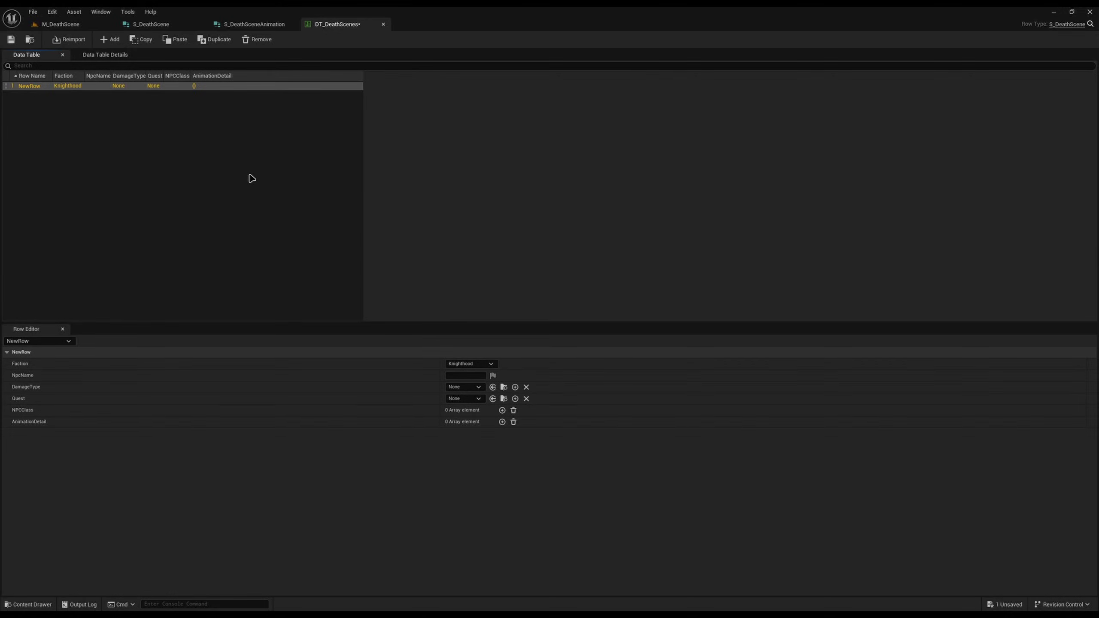
Set the new row's Faction to Knighthood and its NpcName to Guard
{"action": "left_click", "coordinate": [474, 364]}
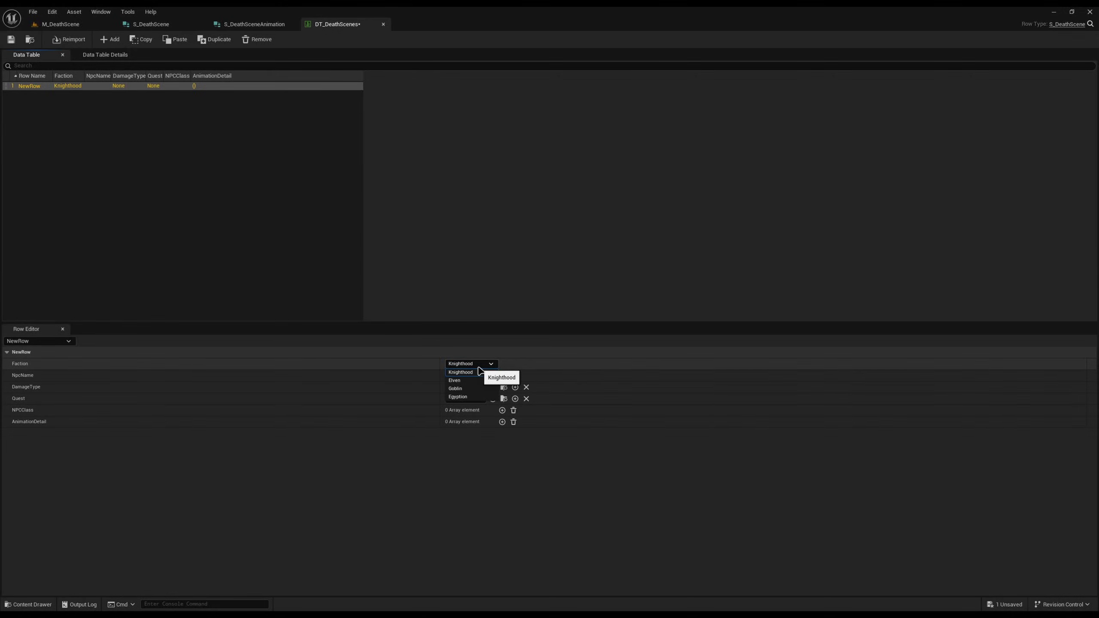
{"action": "left_click", "coordinate": [460, 372]}
{"action": "left_click", "coordinate": [465, 376]}
{"action": "type", "text": "G"}
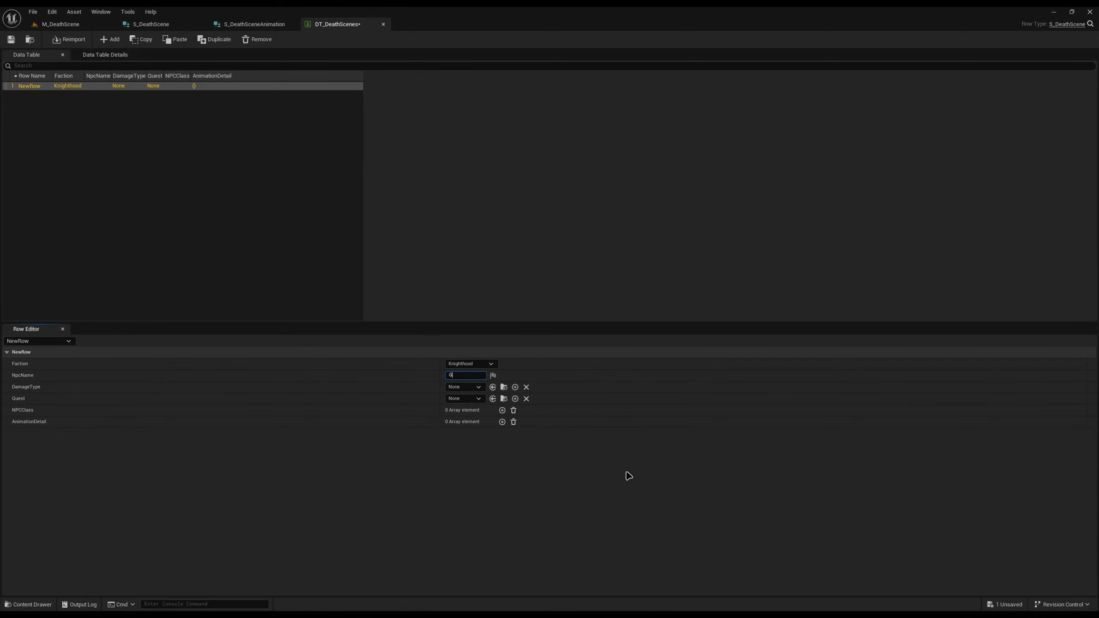
{"action": "type", "text": "uard"}
{"action": "key", "text": "Return"}
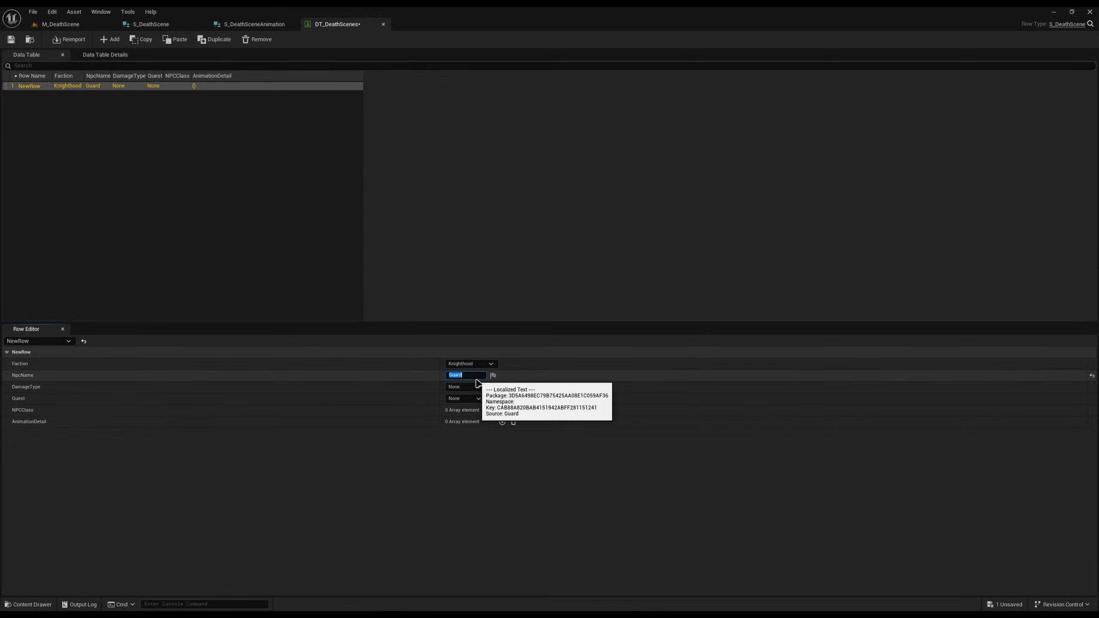
Check the row's DamageType choices, then create a folder named DamageTypes inside the Blueprints folder and open it
{"action": "left_click", "coordinate": [476, 388]}
{"action": "left_click", "coordinate": [459, 580]}
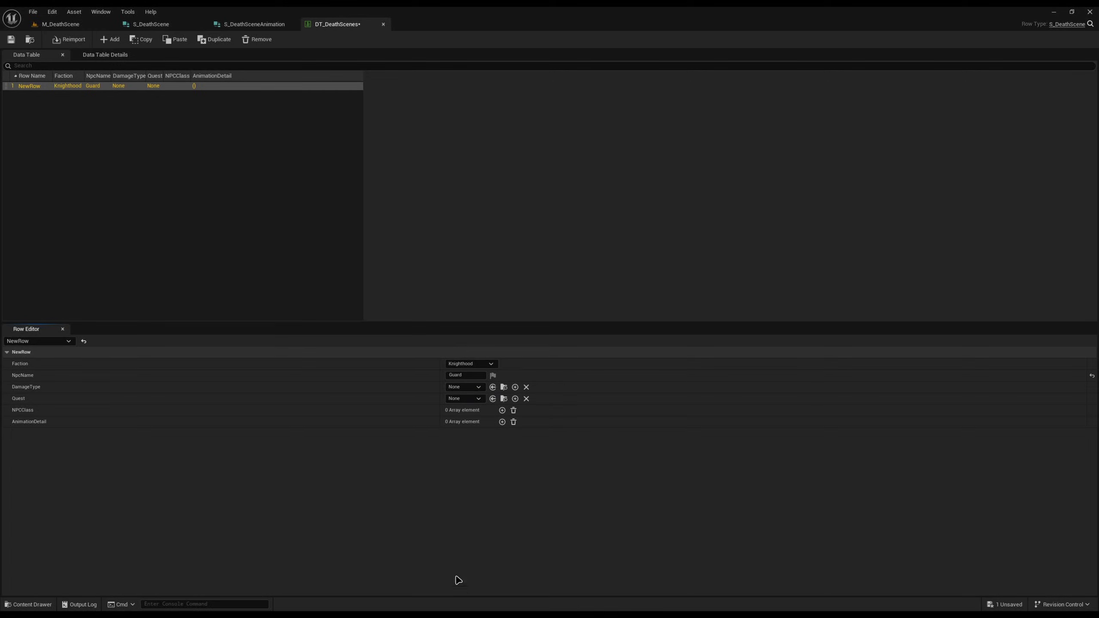
{"action": "key", "text": "ctrl+space"}
{"action": "scroll", "coordinate": [54, 509], "scroll_direction": "up", "scroll_amount": 3}
{"action": "left_click", "coordinate": [58, 545]}
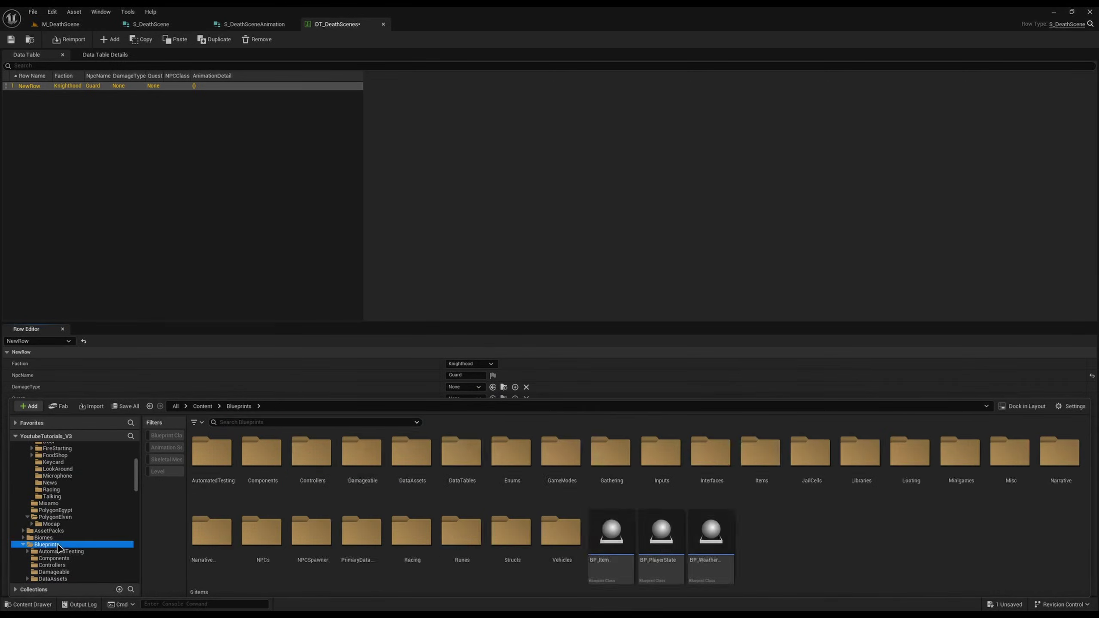
{"action": "left_click", "coordinate": [879, 534]}
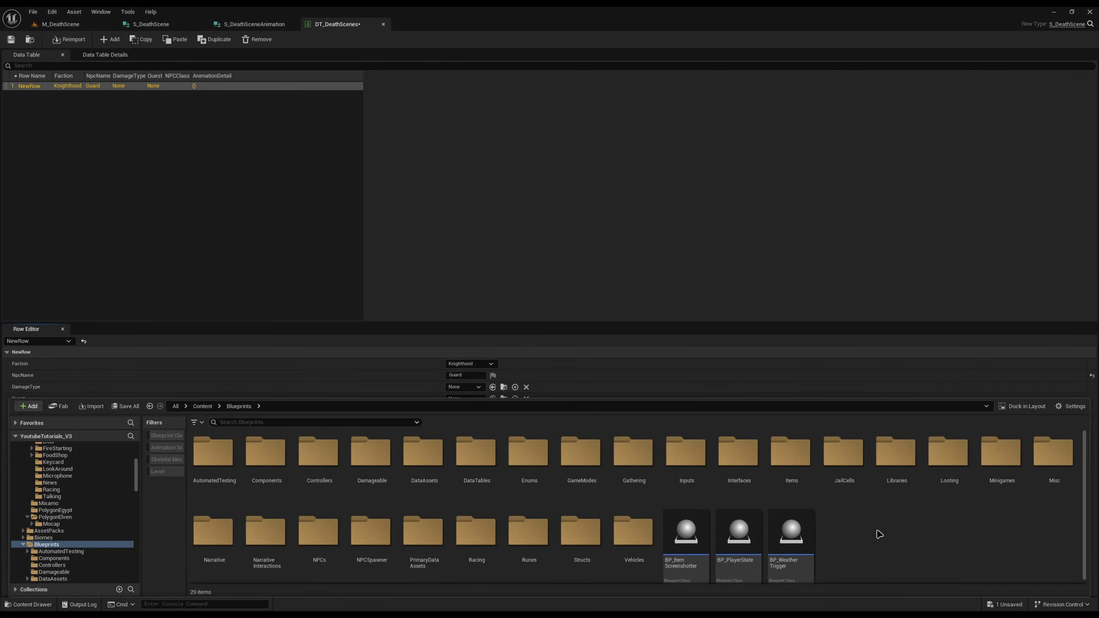
{"action": "right_click", "coordinate": [879, 534]}
{"action": "left_click", "coordinate": [906, 227]}
{"action": "type", "text": "DamageTypes"}
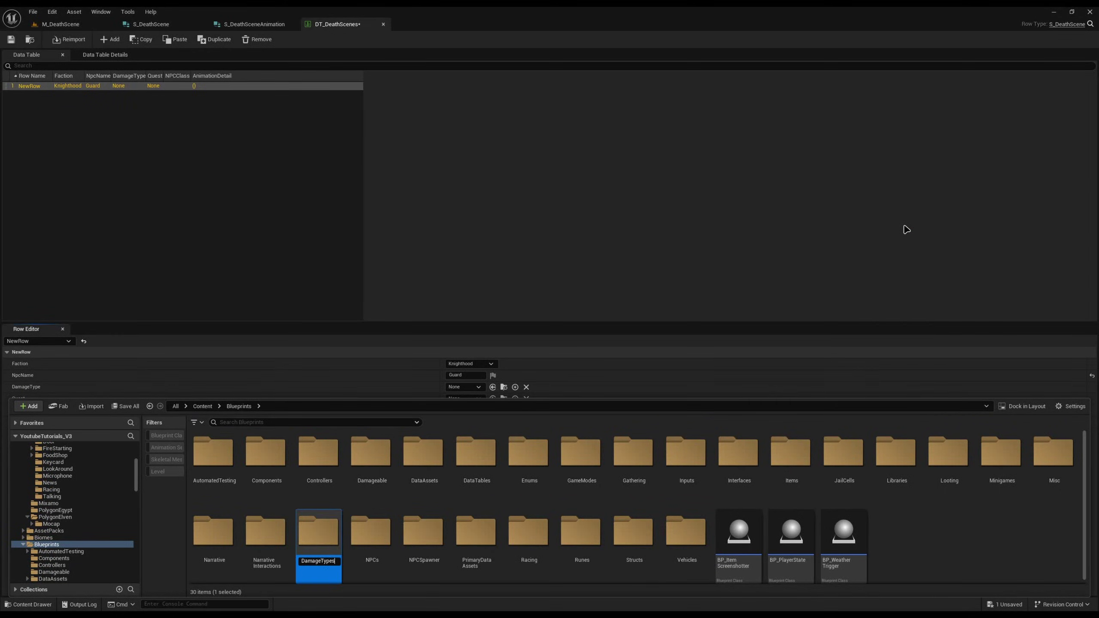
{"action": "key", "text": "Return"}
{"action": "key", "text": "Return"}
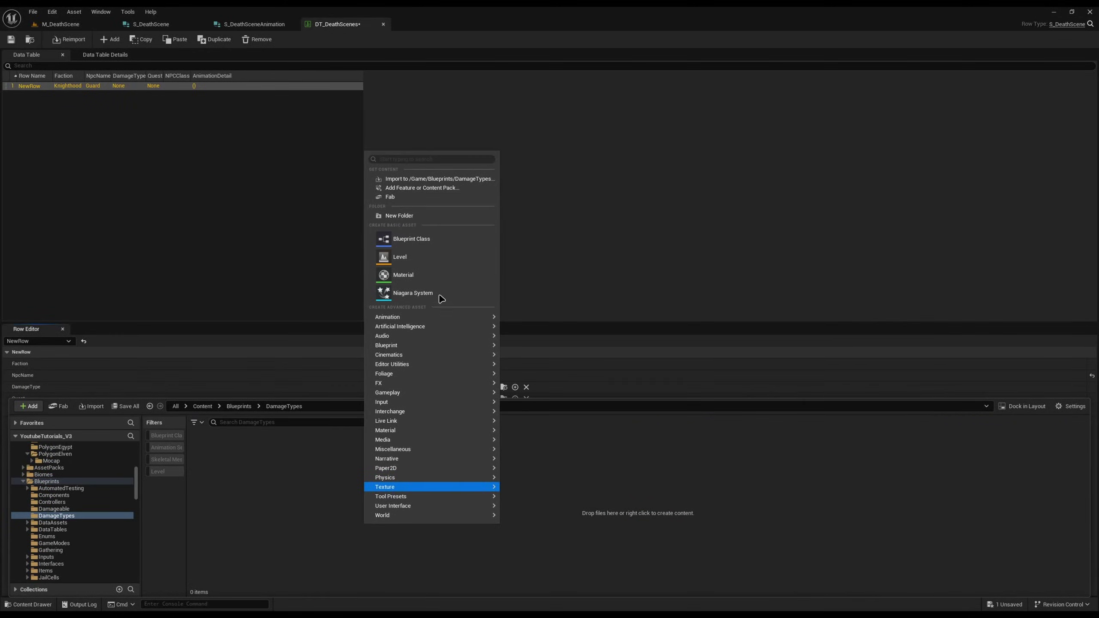
Create a Blueprint class named DamageType_Spear with DamageType as its parent class, and open it
{"action": "left_click", "coordinate": [428, 241]}
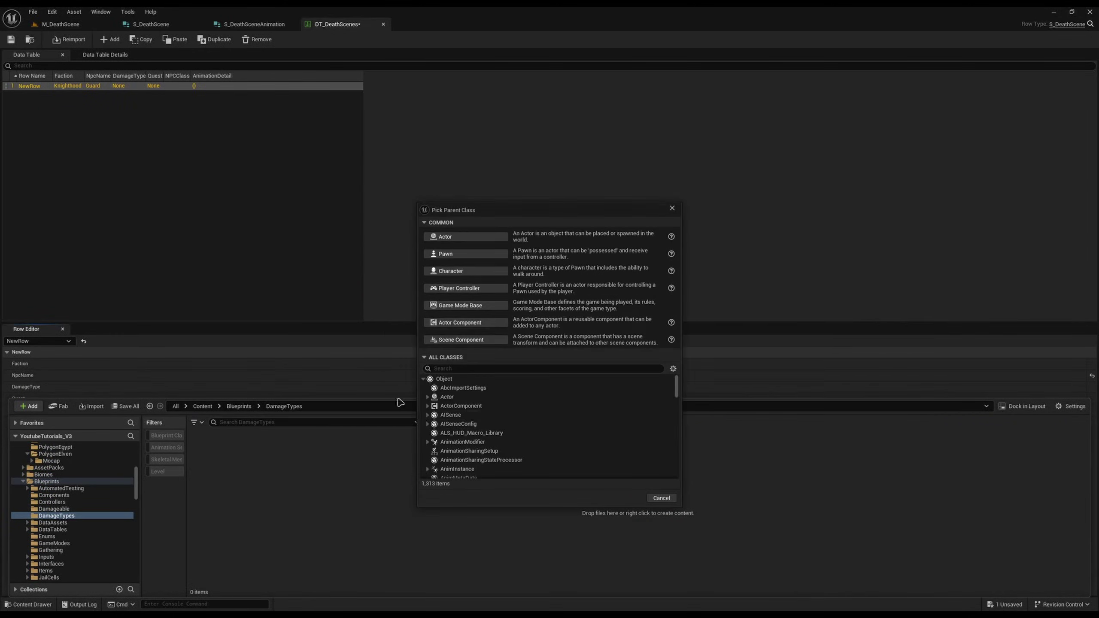
{"action": "type", "text": "dama"}
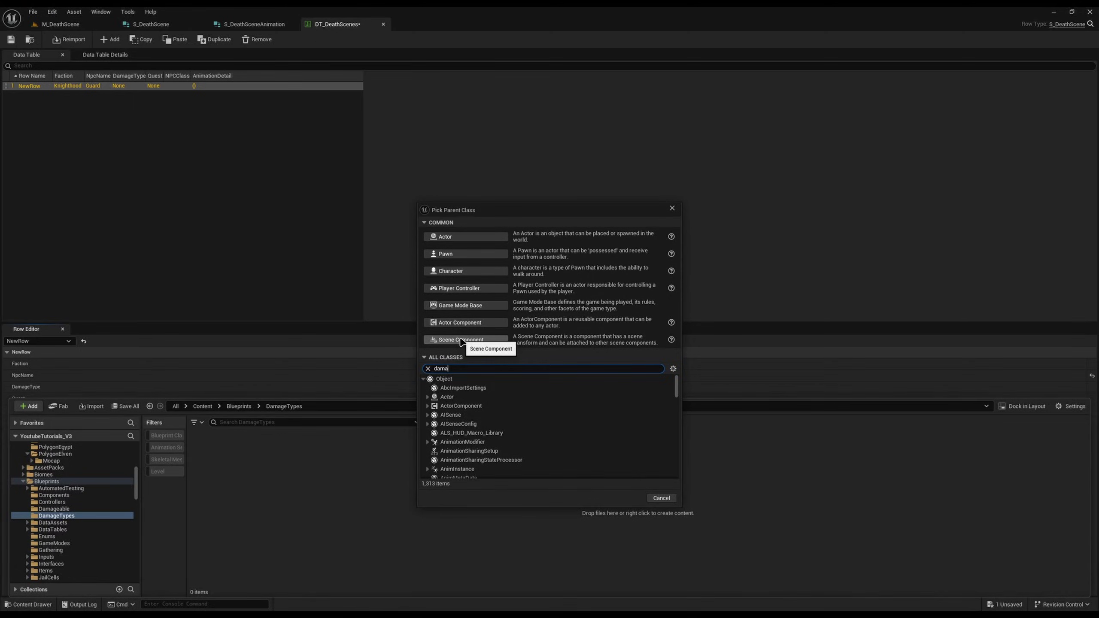
{"action": "type", "text": "ge t"}
{"action": "left_click", "coordinate": [433, 407]}
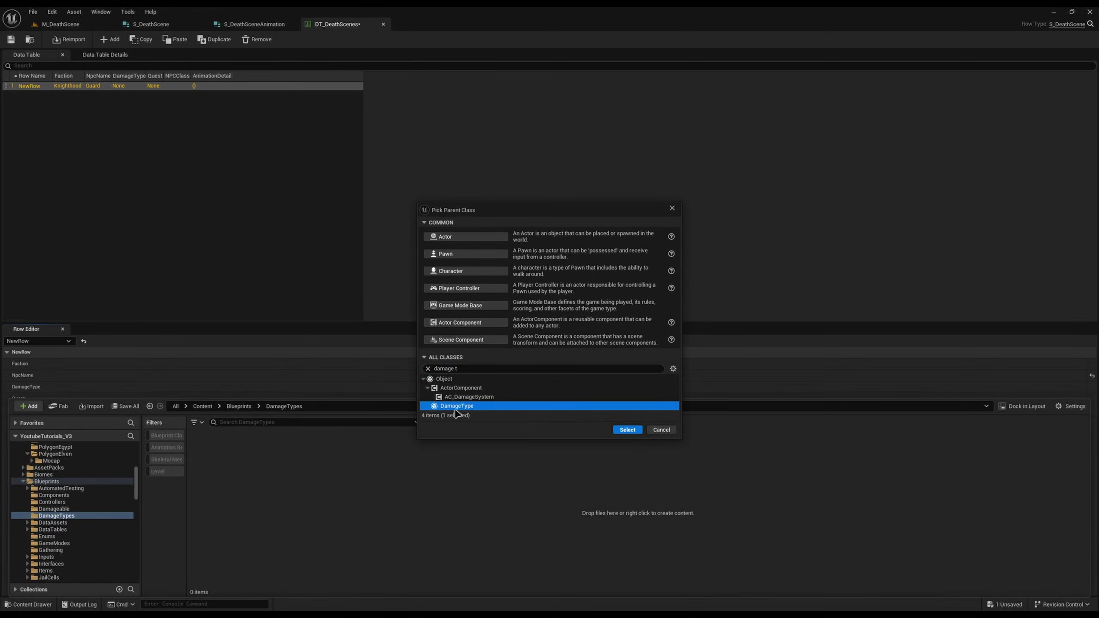
{"action": "left_click", "coordinate": [627, 429]}
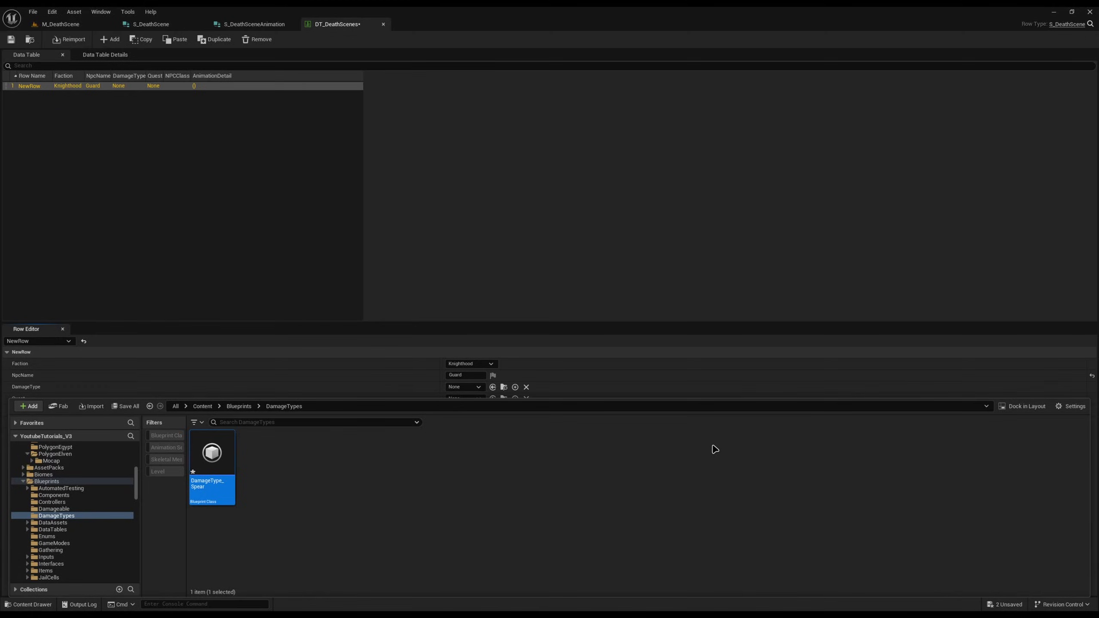
{"action": "key", "text": "Return"}
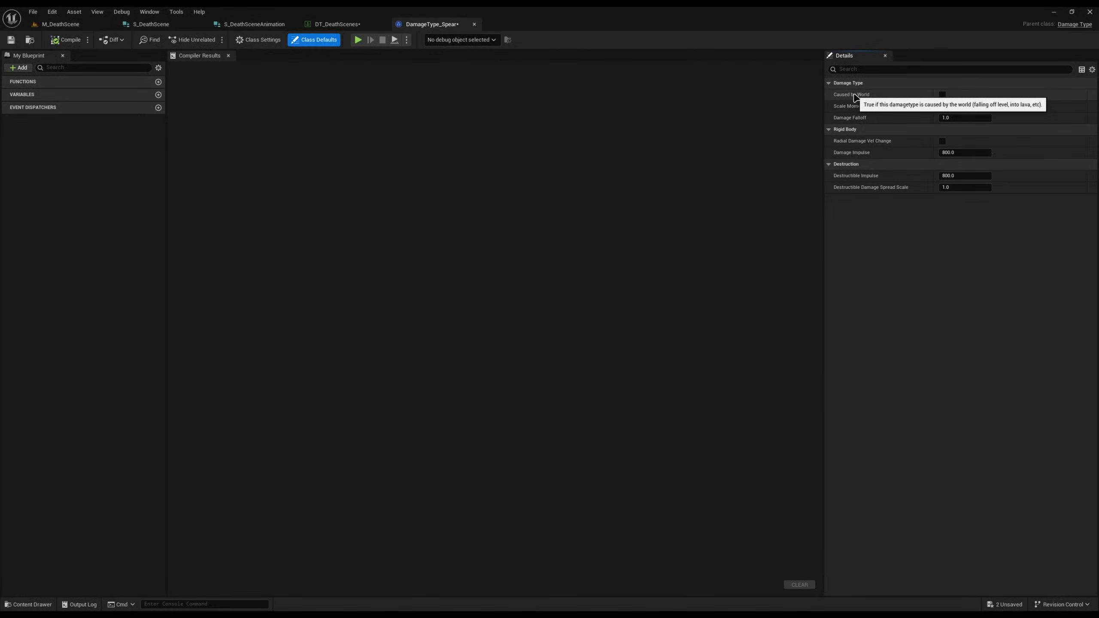
Review the class defaults of DamageType_Spear, including Caused by World, and save all assets
{"action": "right_click", "coordinate": [854, 94]}
{"action": "left_click", "coordinate": [846, 321]}
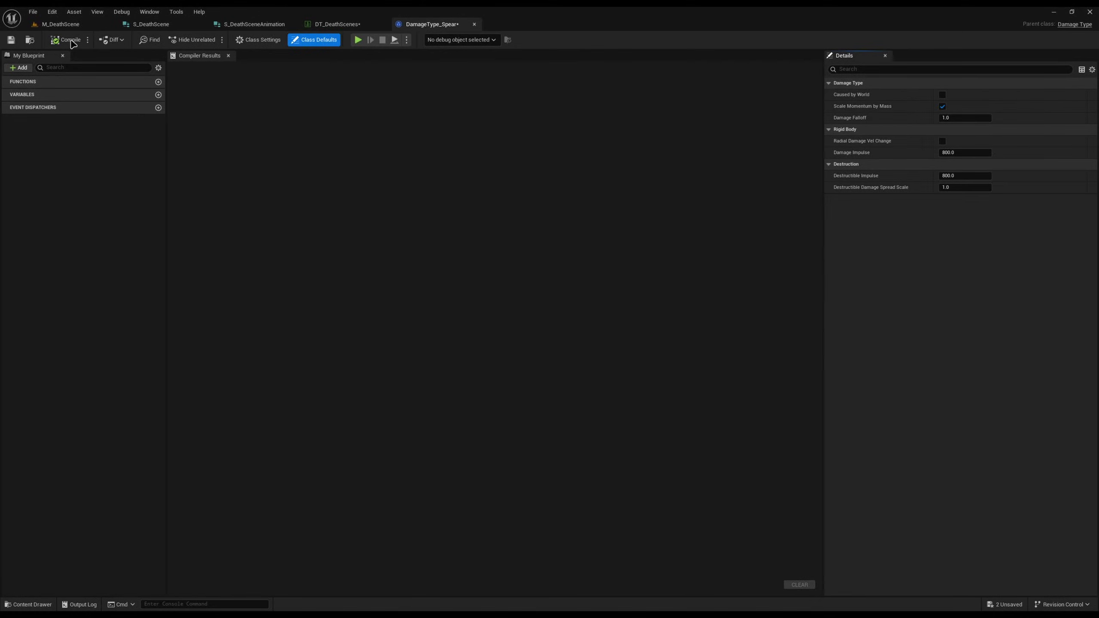
{"action": "key", "text": "ctrl+space"}
{"action": "key", "text": "ctrl+space"}
{"action": "key", "text": "ctrl+shift+s"}
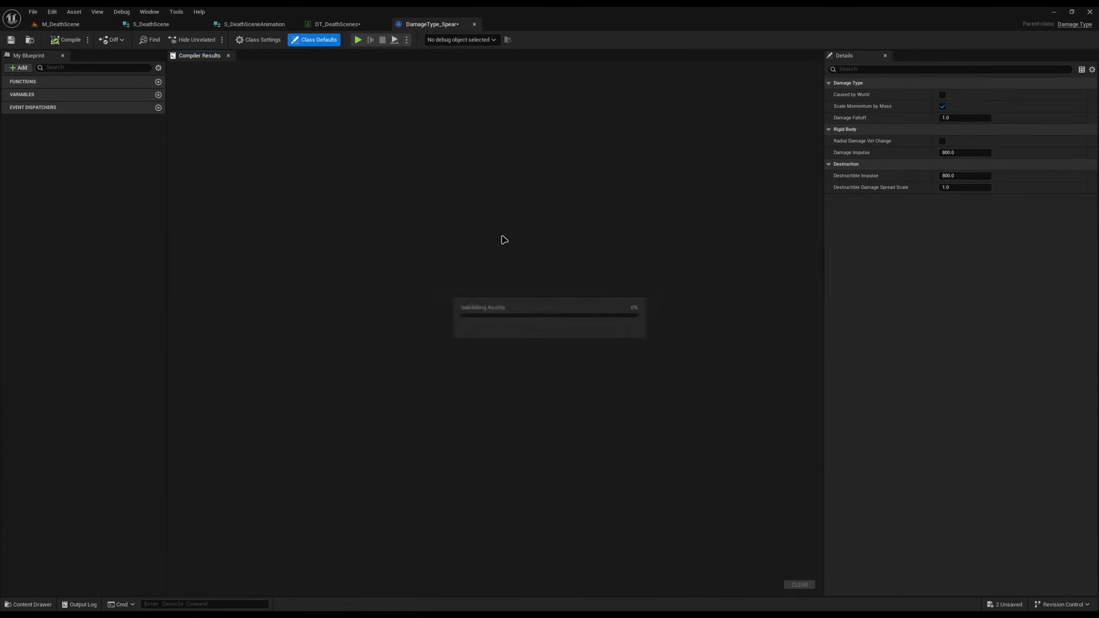
Duplicate the spear damage type into DamageType_Water and DamageType_Fire, and save all assets
{"action": "key", "text": "ctrl+space"}
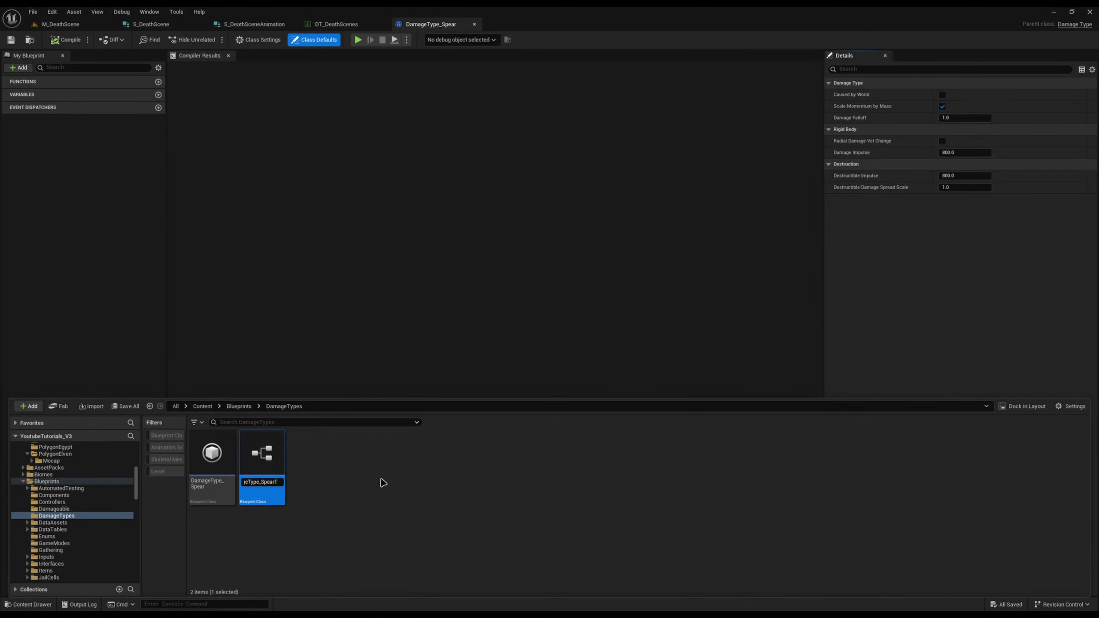
{"action": "key", "text": "ctrl+d"}
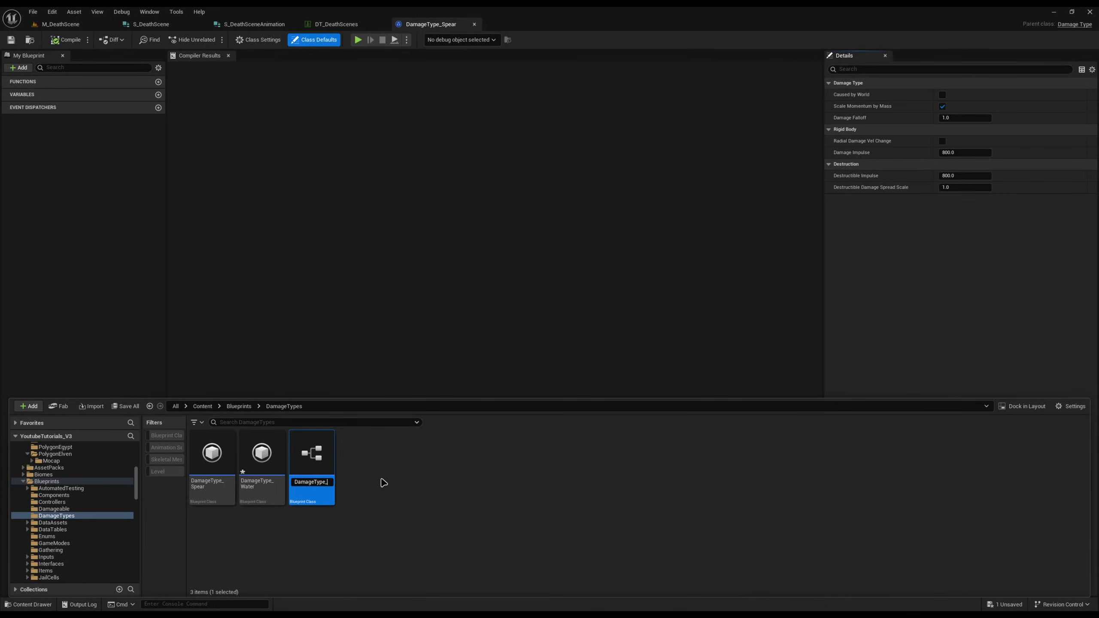
{"action": "type", "text": "DamageType_Fire"}
{"action": "key", "text": "Return"}
{"action": "key", "text": "ctrl+shift+s"}
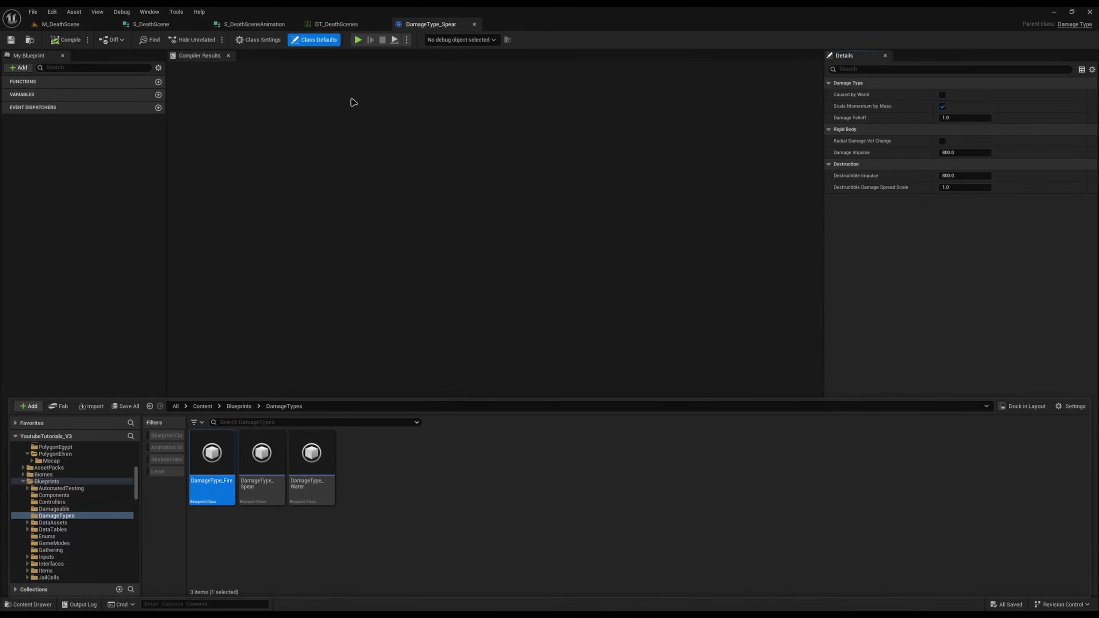
Close the DamageType_Spear blueprint, return to the M_DeathScene level, and find and open the BP_NPC blueprint
{"action": "middle_click", "coordinate": [432, 27]}
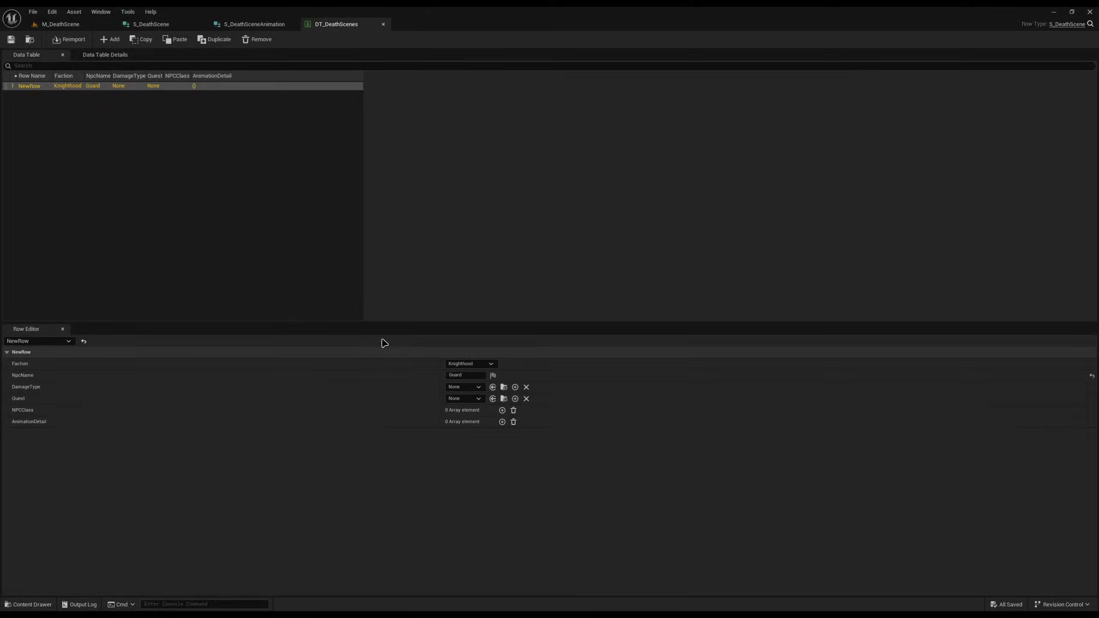
{"action": "left_click", "coordinate": [94, 21]}
{"action": "key", "text": "s"}
{"action": "right_click_drag", "start_coordinate": [553, 349], "coordinate": [559, 331]}
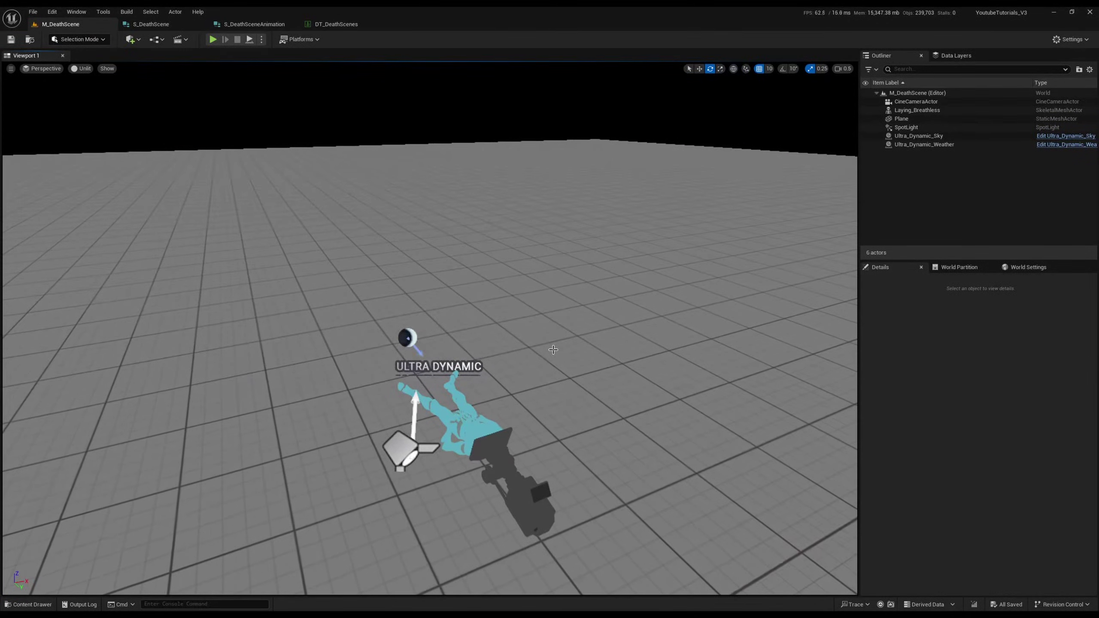
{"action": "key", "text": "ctrl+p"}
{"action": "type", "text": "bp_npc"}
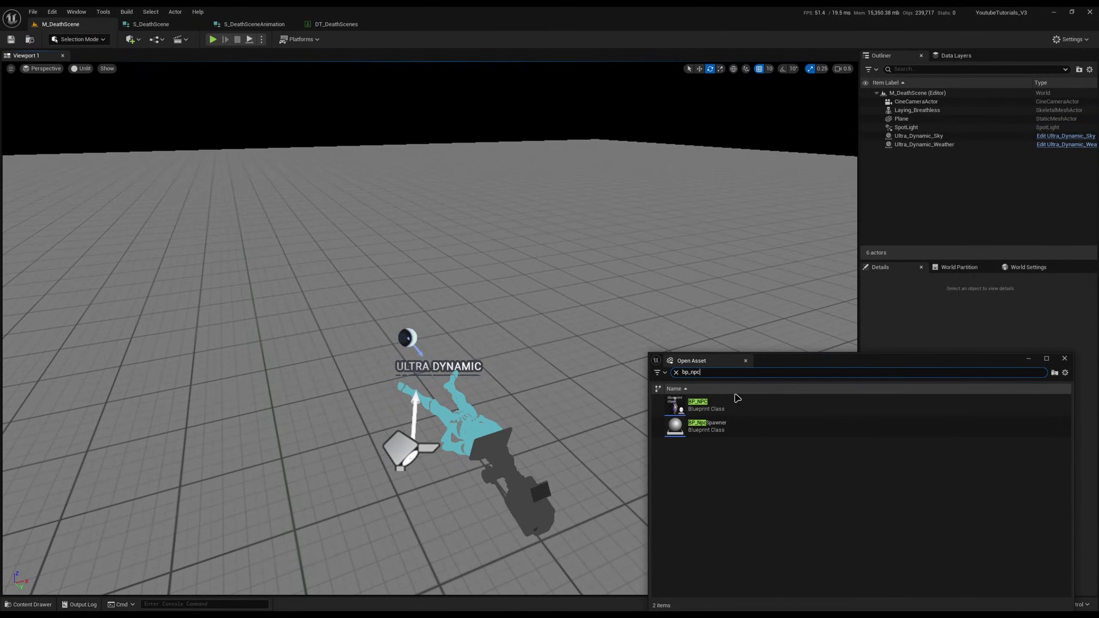
{"action": "double_click", "coordinate": [730, 401]}
Add an Apply Damage node in an empty area of BP_NPC's Event Graph with DamageType_Spear as Damage Type Class
{"action": "scroll", "coordinate": [607, 360], "scroll_direction": "up", "scroll_amount": 2}
{"action": "right_click_drag", "start_coordinate": [625, 340], "coordinate": [474, 298]}
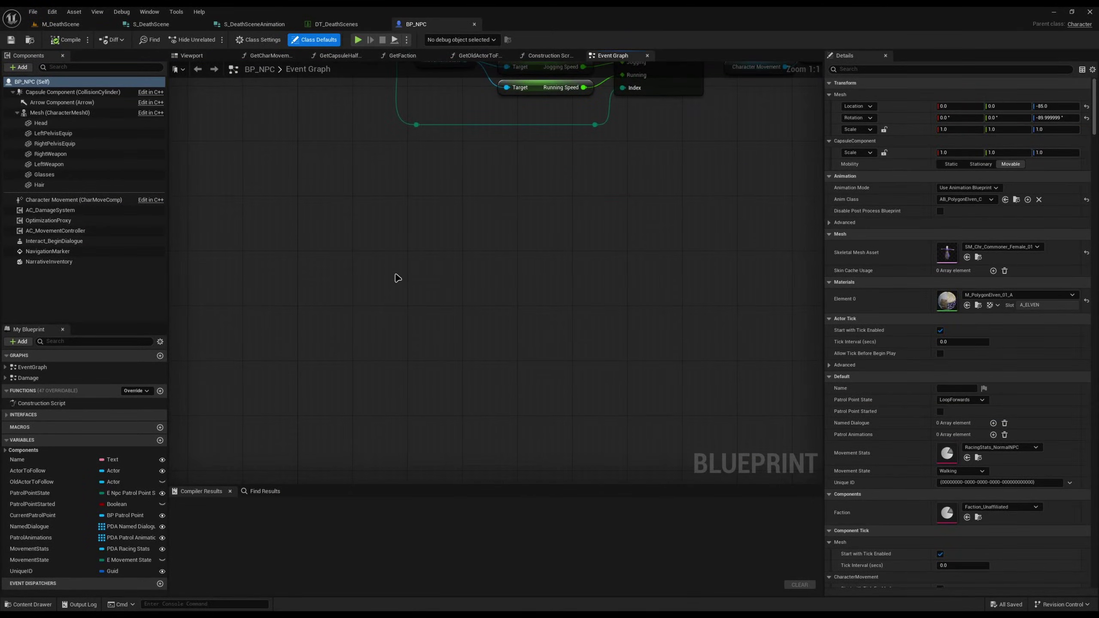
{"action": "right_click", "coordinate": [395, 274]}
{"action": "type", "text": "apply"}
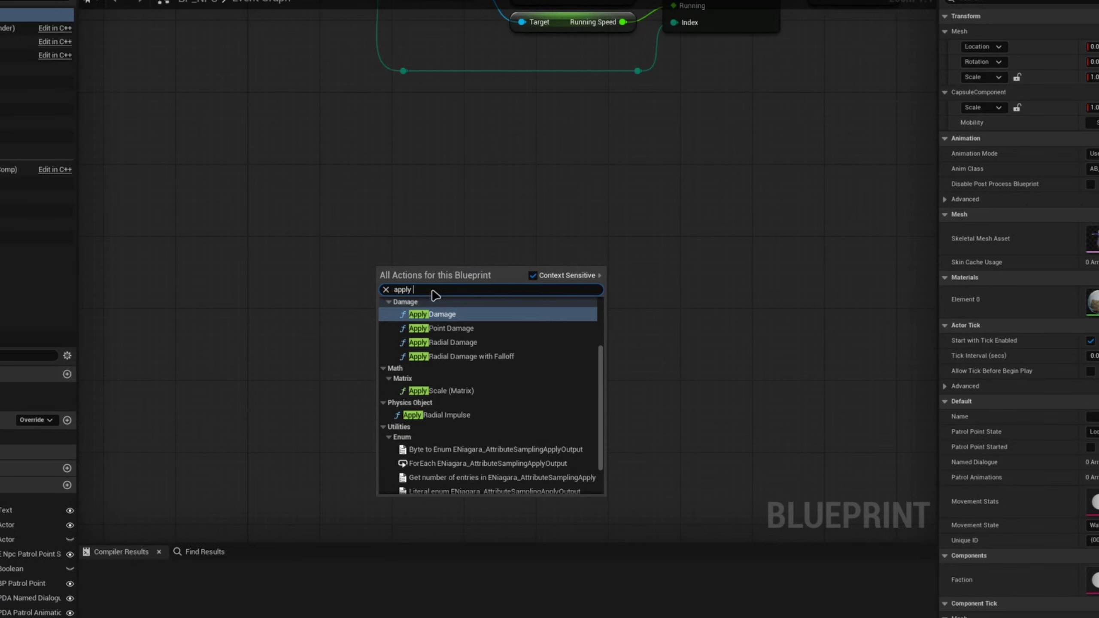
{"action": "left_click", "coordinate": [437, 315]}
{"action": "left_click", "coordinate": [344, 337]}
{"action": "right_click_drag", "start_coordinate": [344, 336], "coordinate": [374, 322]}
{"action": "left_click", "coordinate": [488, 371]}
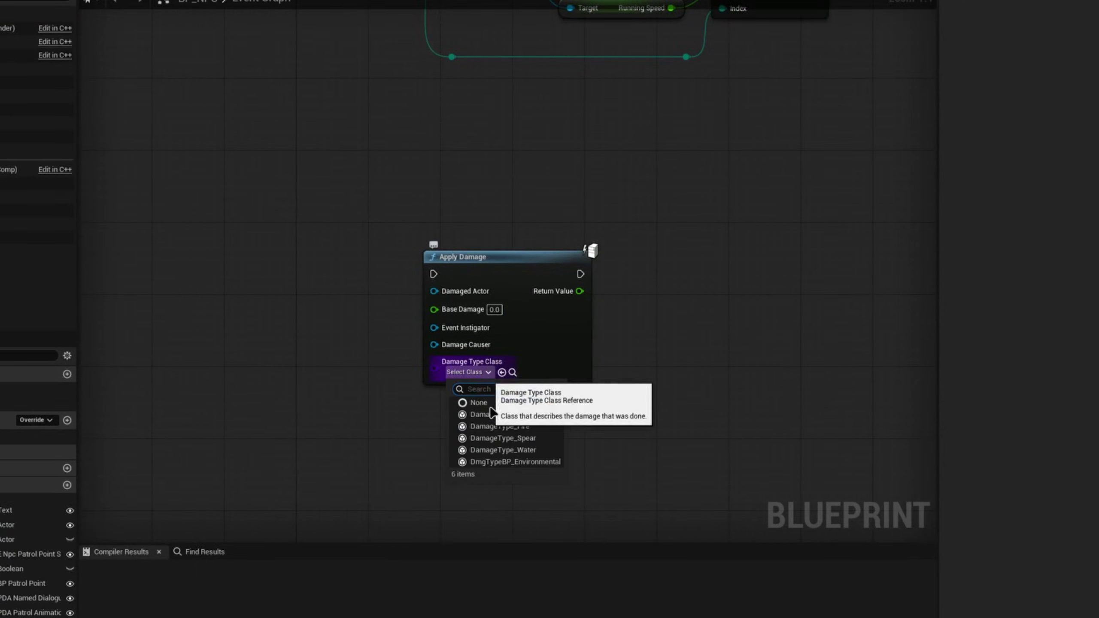
{"action": "left_click", "coordinate": [538, 439]}
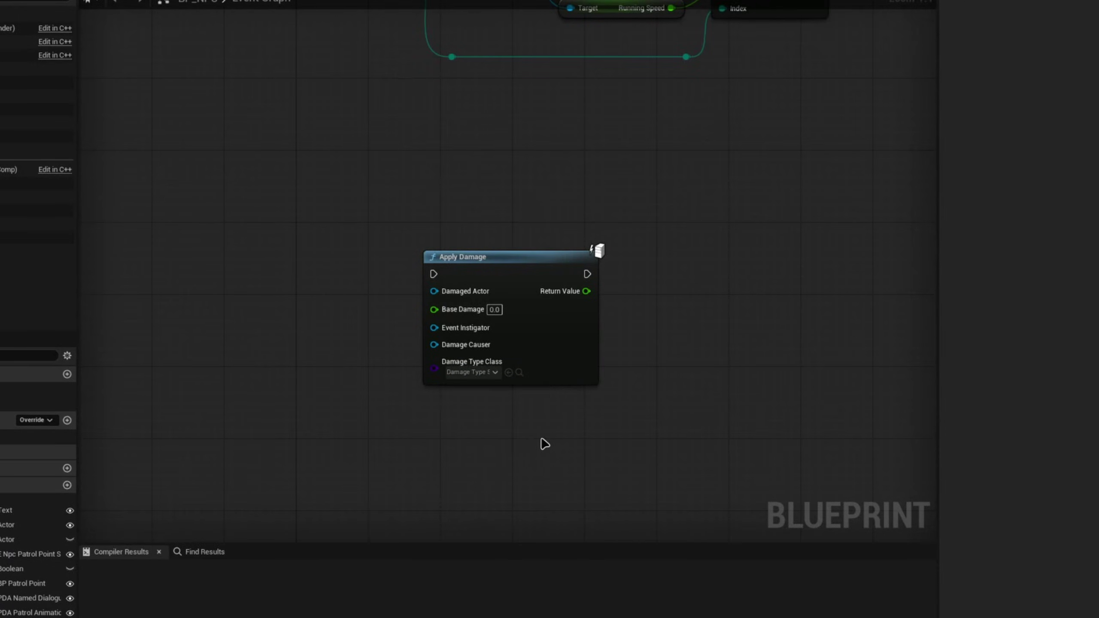
Add an Event AnyDamage node and place it below and to the left of the Apply Damage node
{"action": "right_click_drag", "start_coordinate": [665, 437], "coordinate": [608, 381]}
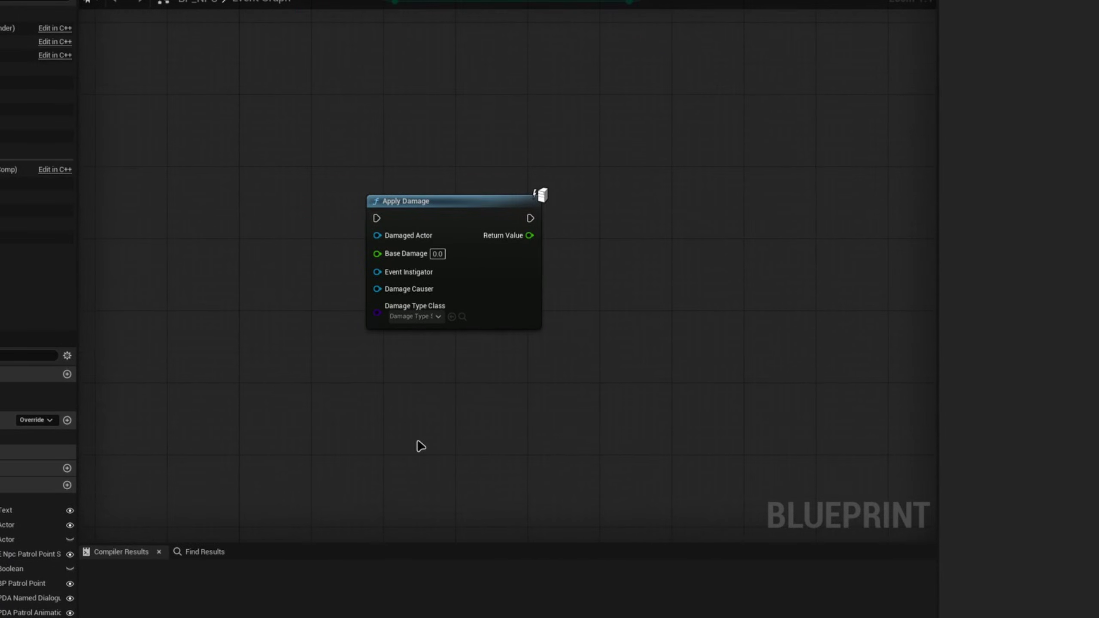
{"action": "right_click", "coordinate": [421, 446]}
{"action": "type", "text": "any eve"}
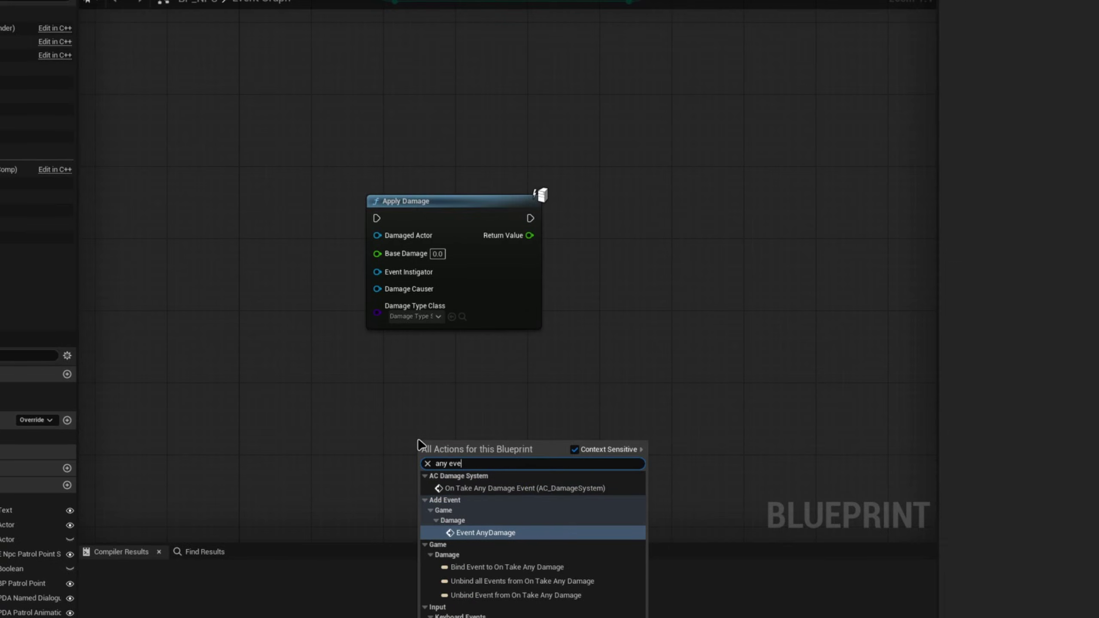
{"action": "left_click", "coordinate": [507, 534]}
{"action": "right_click_drag", "start_coordinate": [620, 342], "coordinate": [628, 268]}
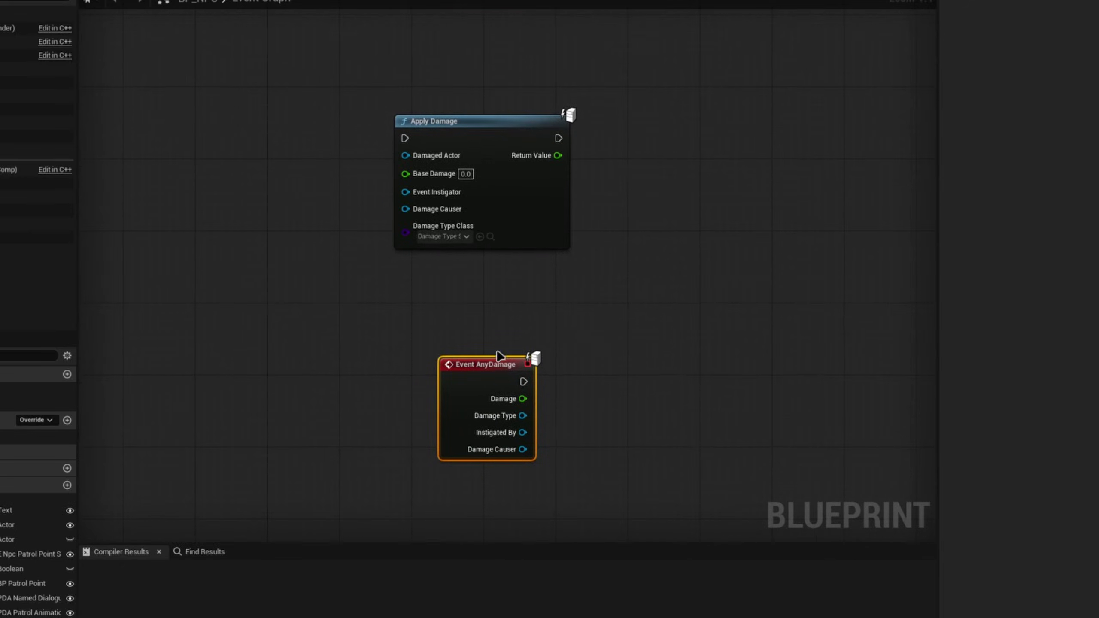
{"action": "left_click_drag", "start_coordinate": [498, 357], "coordinate": [376, 341]}
{"action": "left_click_drag", "start_coordinate": [313, 416], "coordinate": [182, 370]}
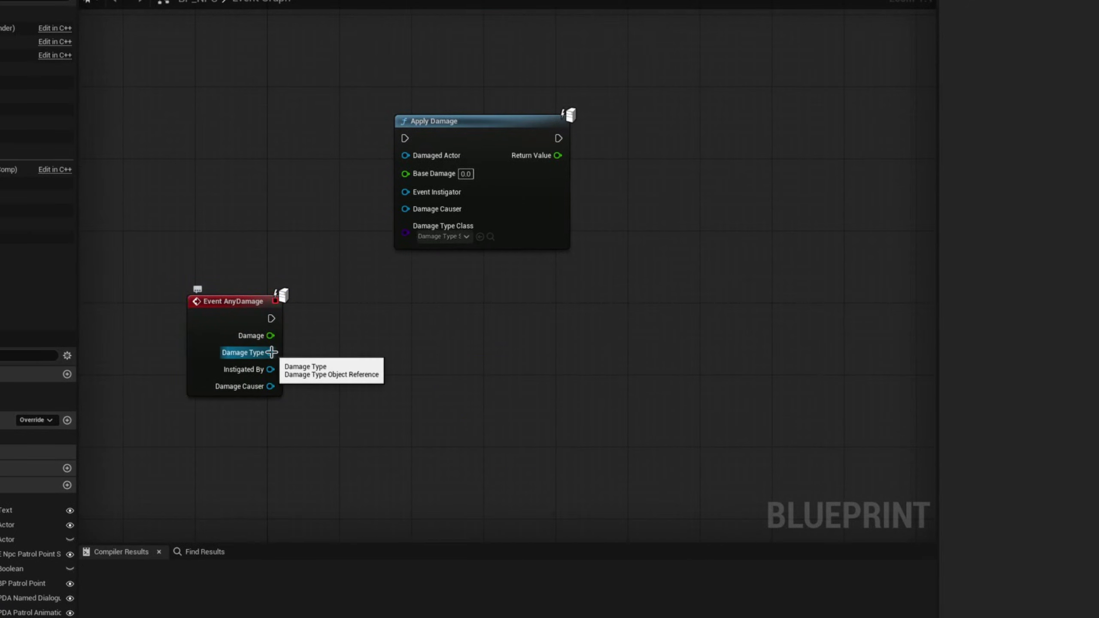
Search the actions available from Event AnyDamage's Damage Type output for the Caused by World getter
{"action": "left_click_drag", "start_coordinate": [271, 353], "coordinate": [371, 362]}
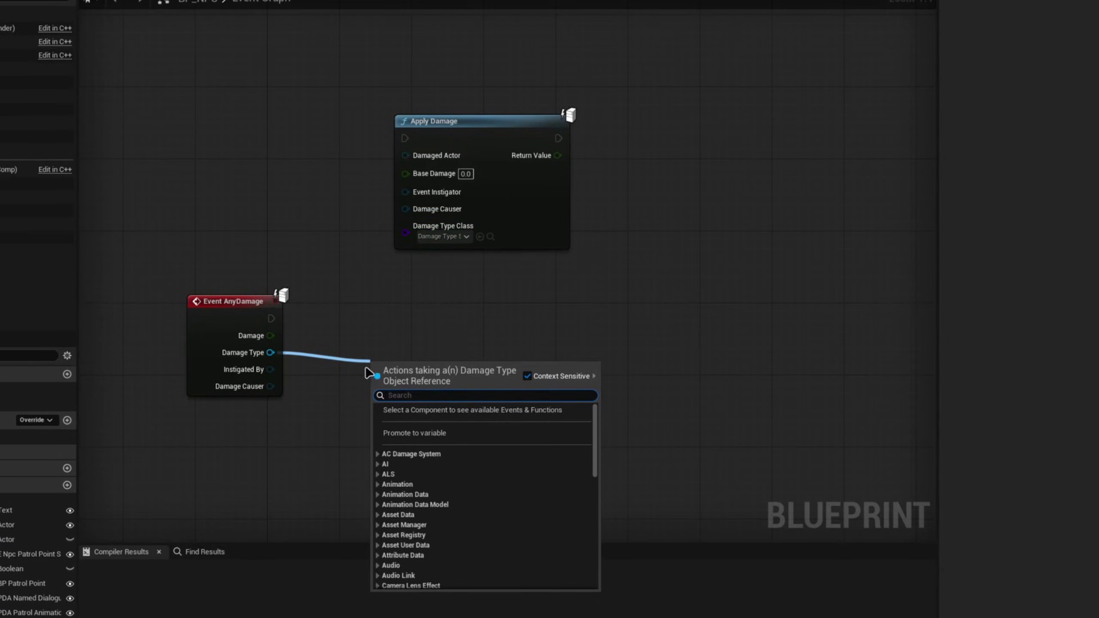
{"action": "left_click", "coordinate": [295, 345]}
{"action": "left_click_drag", "start_coordinate": [271, 352], "coordinate": [363, 339]}
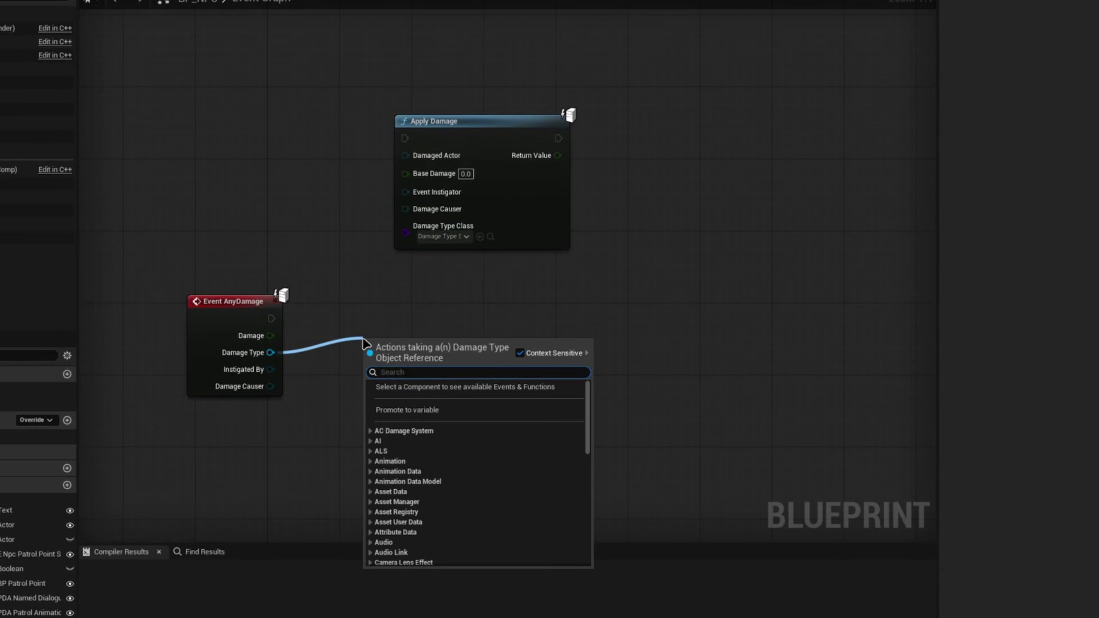
{"action": "type", "text": "get cas"}
{"action": "key", "text": "BackSpace"}
{"action": "type", "text": "us"}
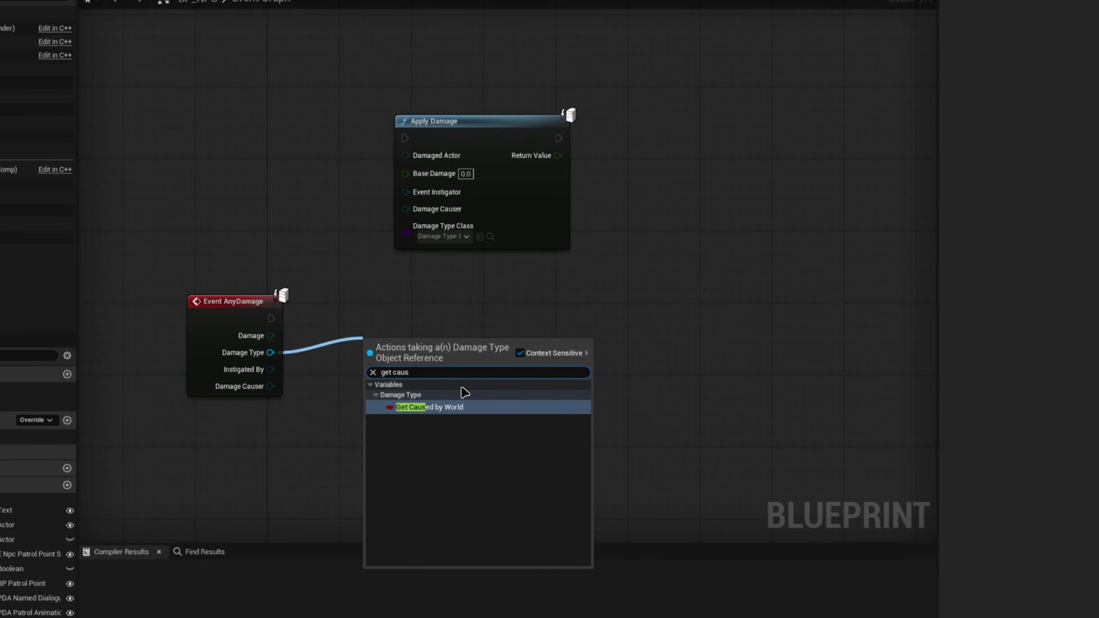
Delete the Apply Damage and Event AnyDamage nodes from BP_NPC's Event Graph, and compile and save the blueprint
{"action": "left_click_drag", "start_coordinate": [158, 139], "coordinate": [407, 388]}
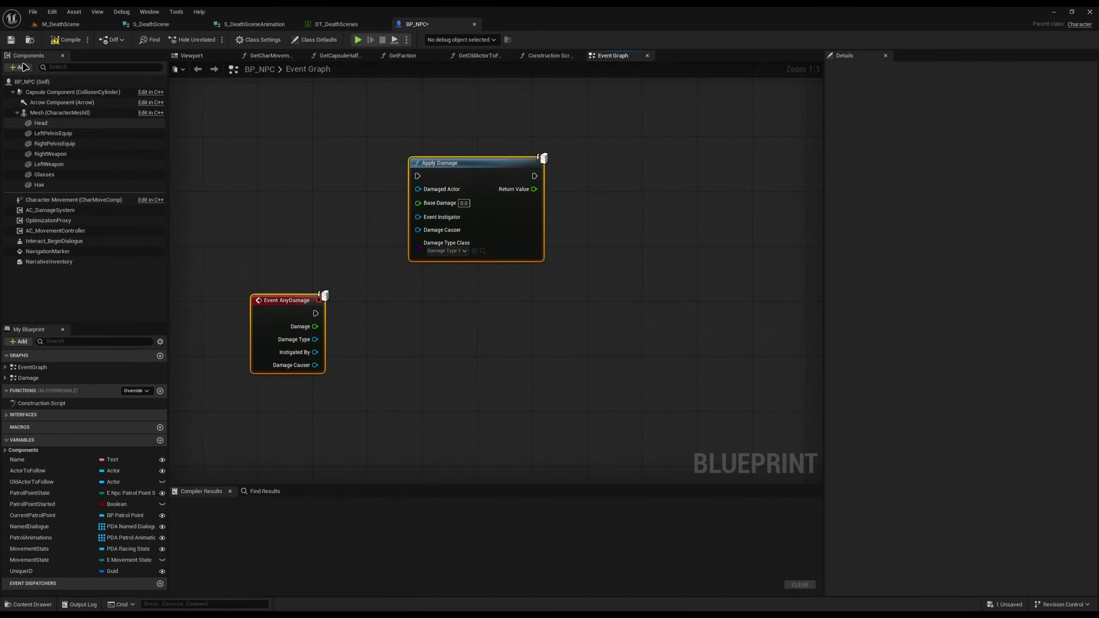
{"action": "key", "text": "Delete"}
{"action": "left_click", "coordinate": [65, 39]}
{"action": "key", "text": "ctrl+s"}
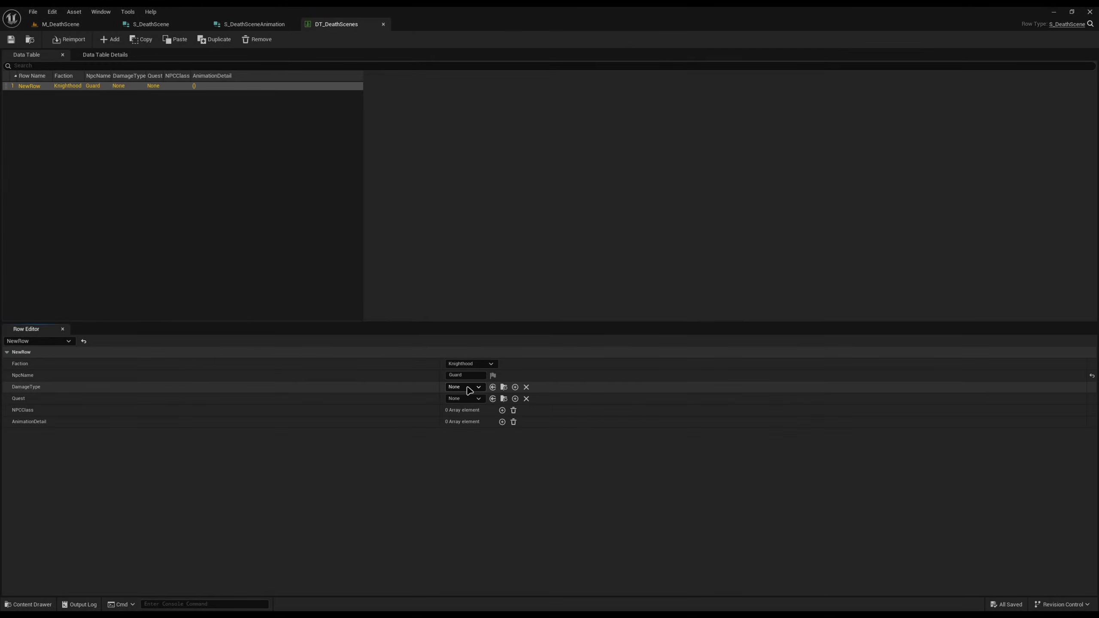
In DT_DeathScenes, set the Knighthood Guard row's DamageType to DamageType_Sword and look through the available Quest classes
{"action": "left_click", "coordinate": [464, 387]}
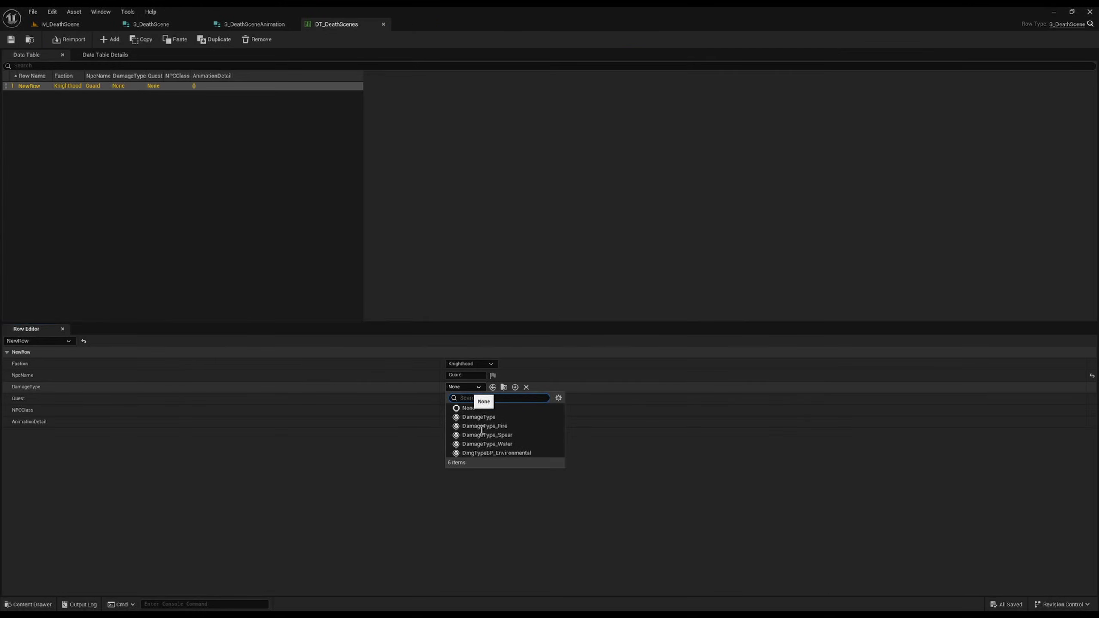
{"action": "left_click", "coordinate": [512, 437]}
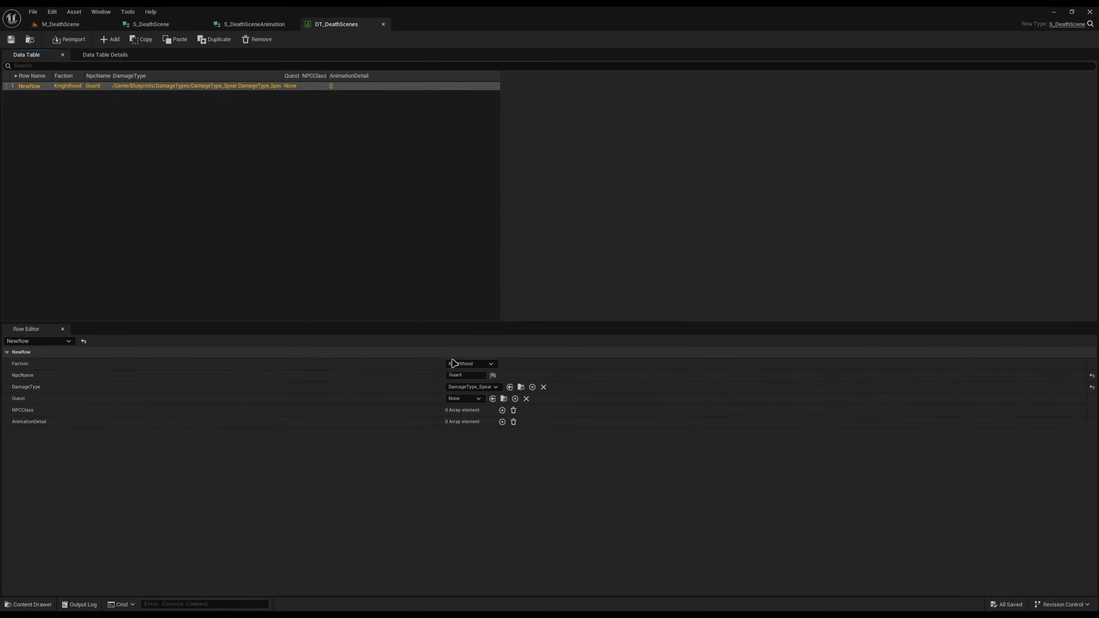
{"action": "left_click", "coordinate": [471, 387]}
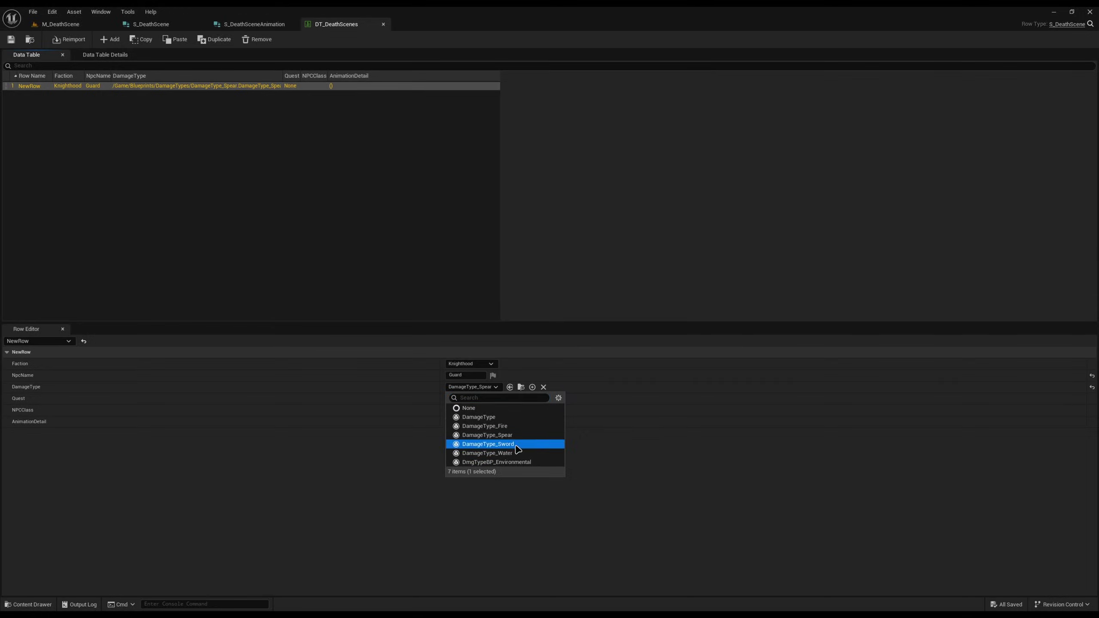
{"action": "left_click", "coordinate": [489, 444]}
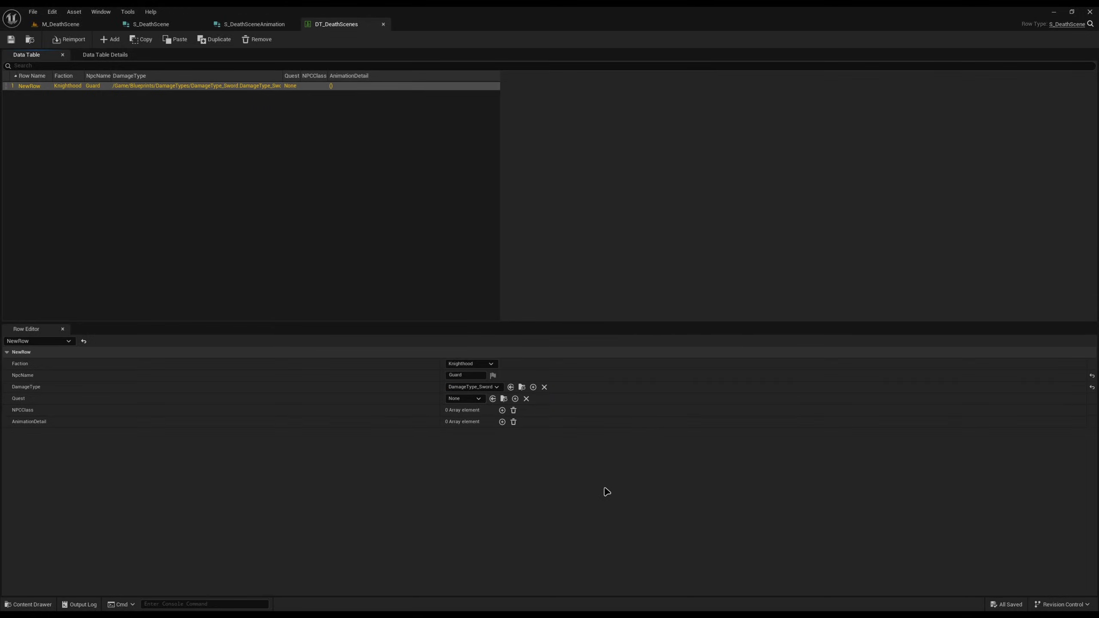
{"action": "left_click", "coordinate": [471, 400]}
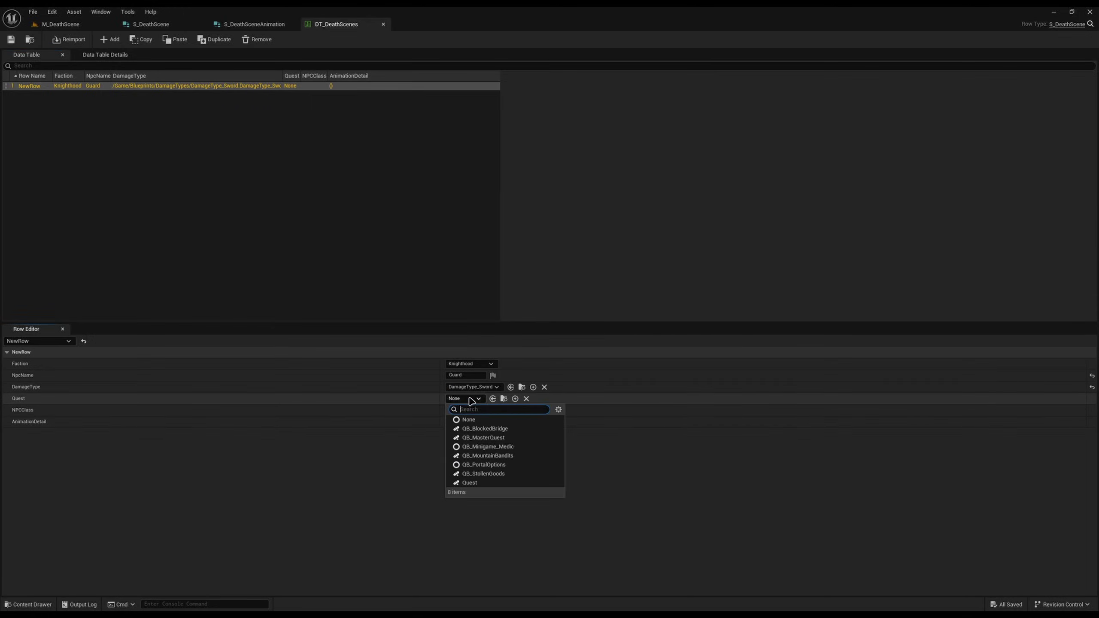
{"action": "left_click", "coordinate": [471, 402]}
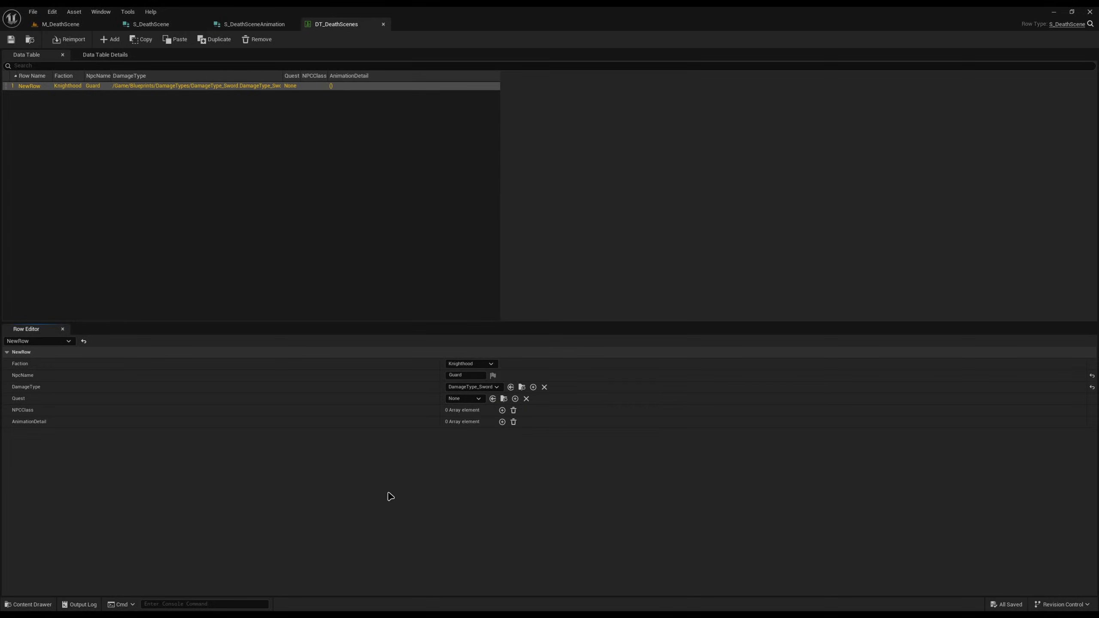
Add an NPCClass element set to NPC_Knights_Guard and an AnimationDetail element to the Guard row
{"action": "left_click", "coordinate": [502, 410]}
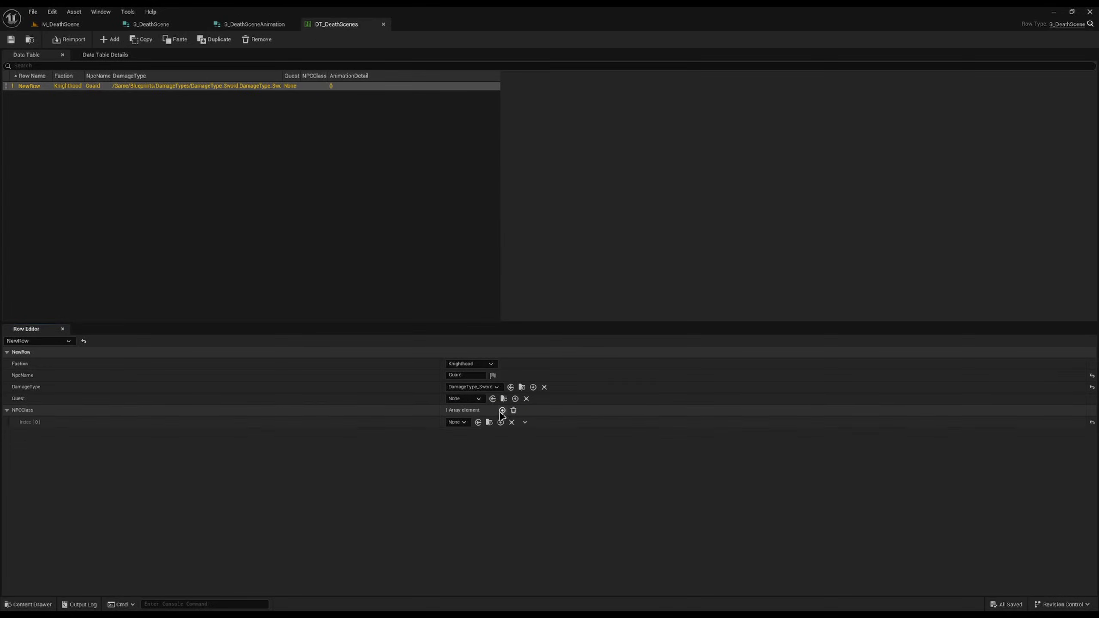
{"action": "left_click", "coordinate": [457, 422]}
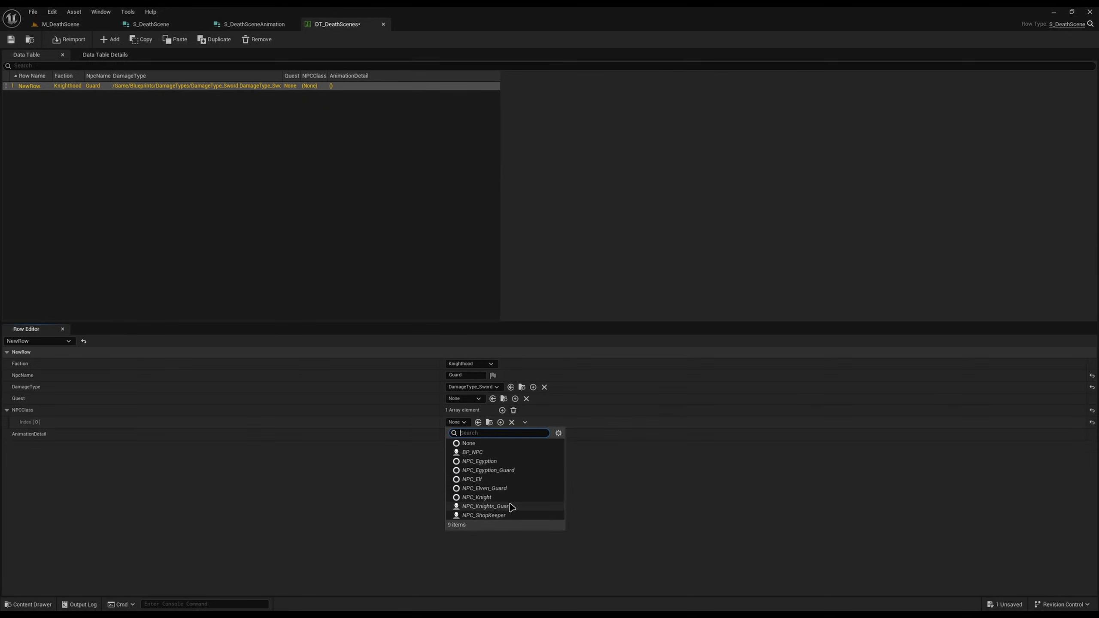
{"action": "left_click", "coordinate": [486, 506]}
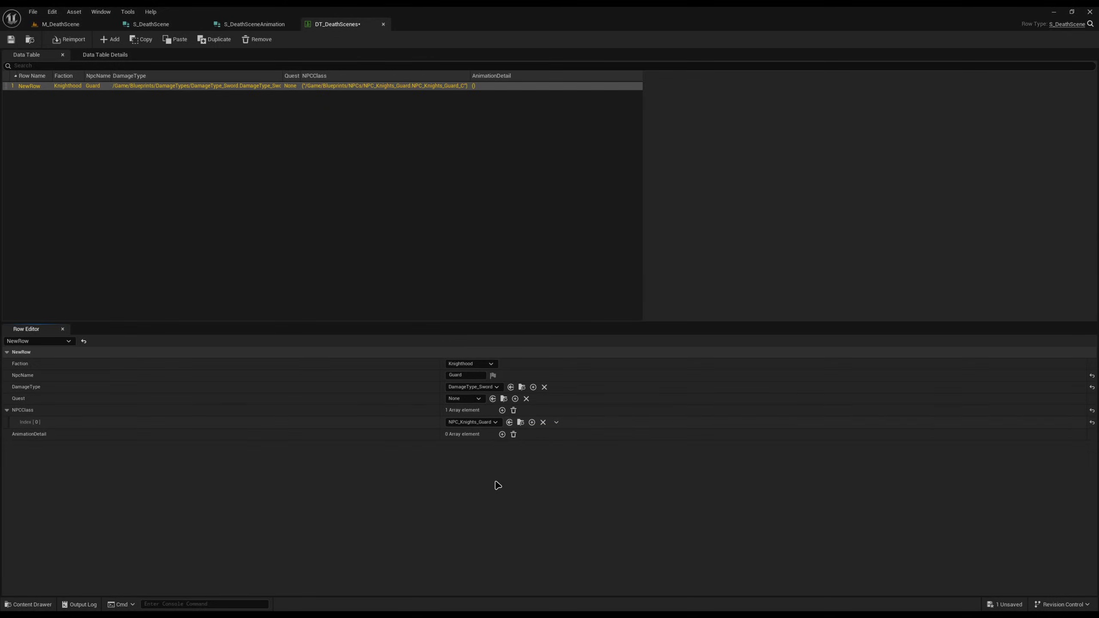
{"action": "left_click", "coordinate": [502, 434]}
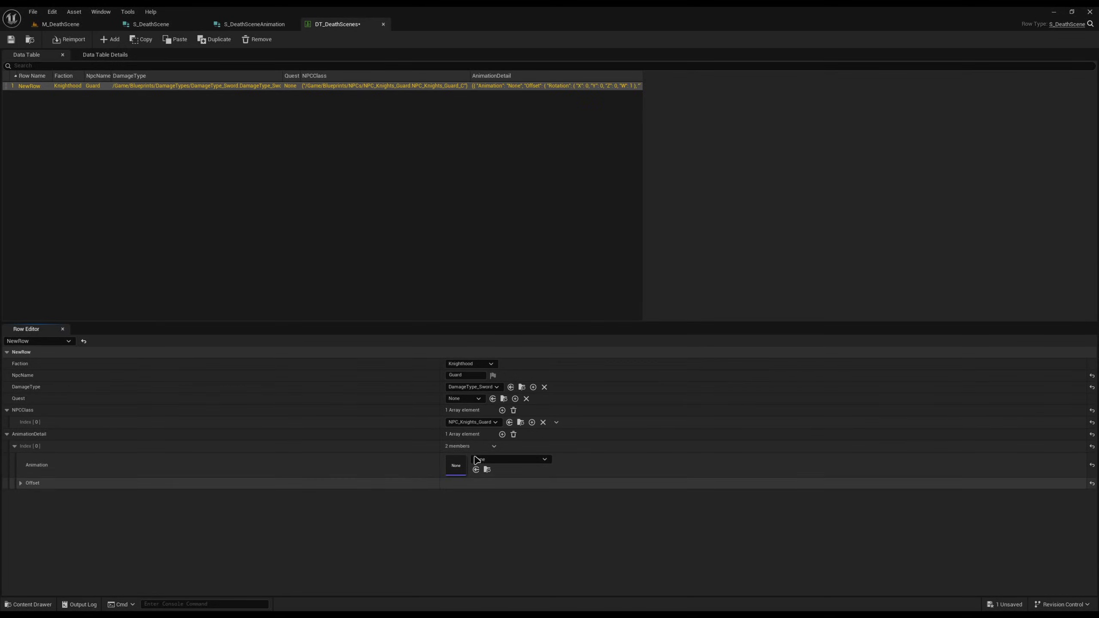
{"action": "left_click", "coordinate": [503, 460]}
{"action": "left_click", "coordinate": [498, 461]}
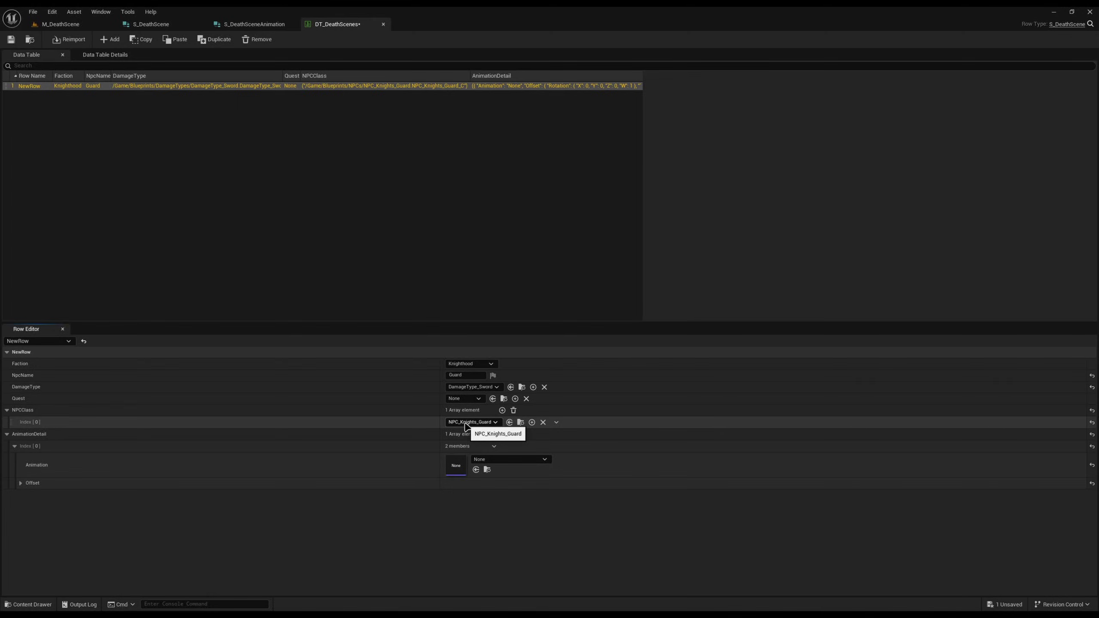
Select Death1 to Death4 in Animations/Manny/Deaths/Fixed/Spear and start Retarget Animations
{"action": "key", "text": "ctrl+space"}
{"action": "scroll", "coordinate": [43, 528], "scroll_direction": "up", "scroll_amount": 10}
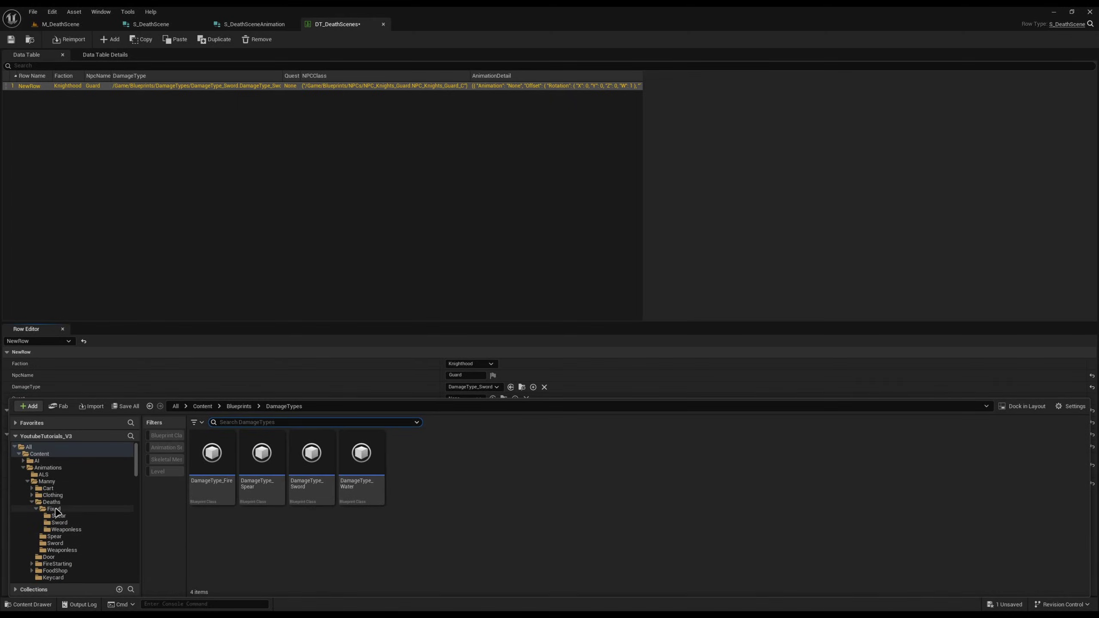
{"action": "left_click", "coordinate": [54, 510]}
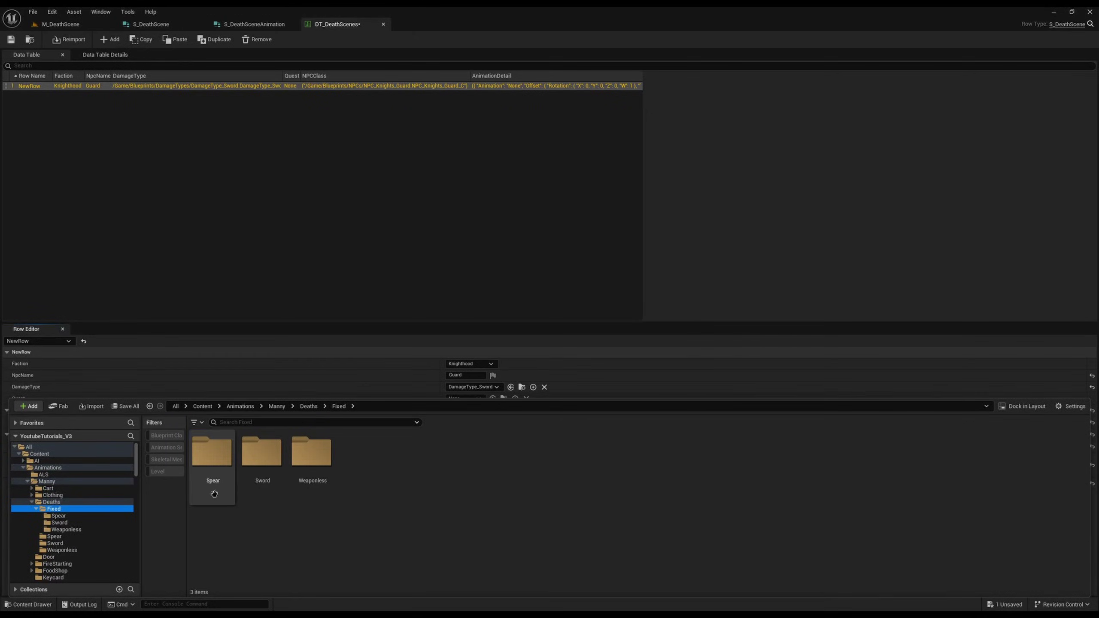
{"action": "double_click", "coordinate": [212, 452]}
{"action": "left_click", "coordinate": [231, 499]}
{"action": "left_click", "coordinate": [361, 486], "text": "shift"}
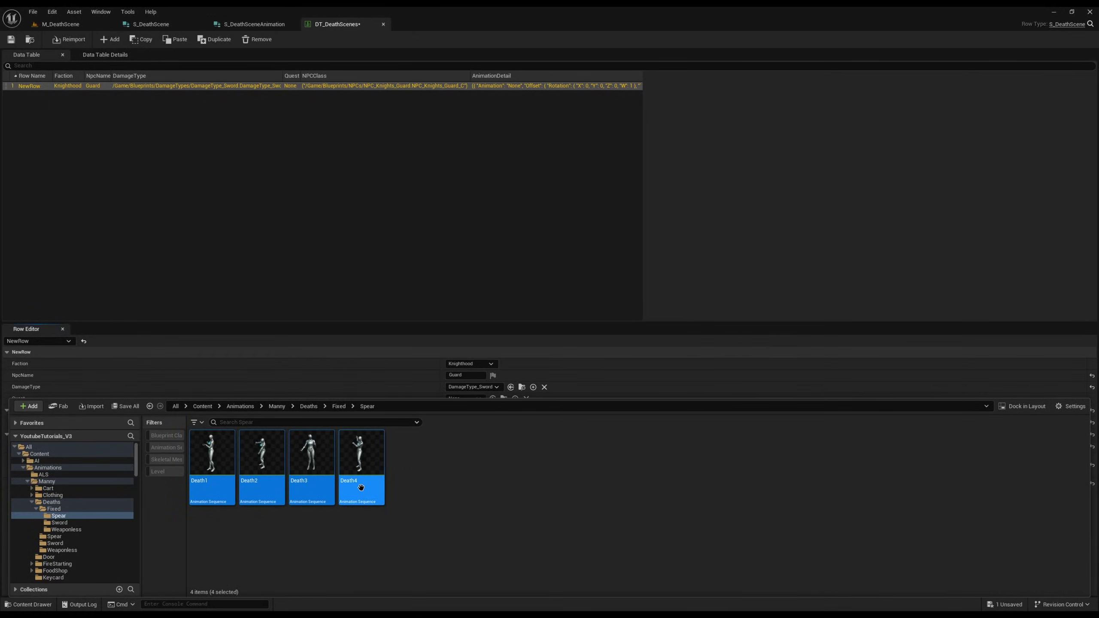
{"action": "right_click", "coordinate": [360, 488]}
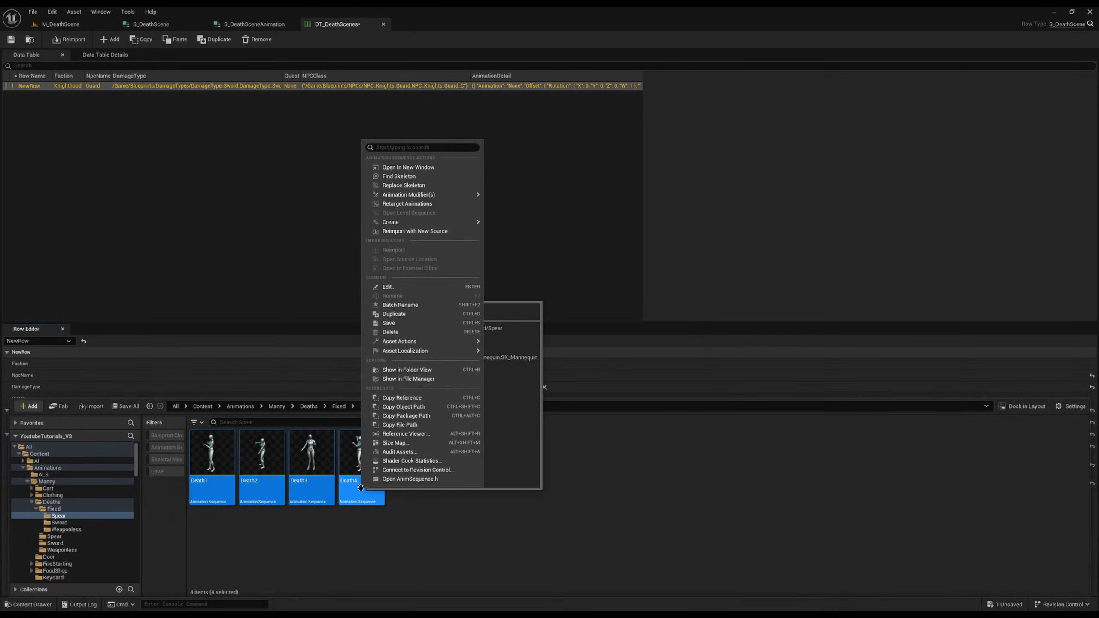
{"action": "left_click", "coordinate": [447, 203]}
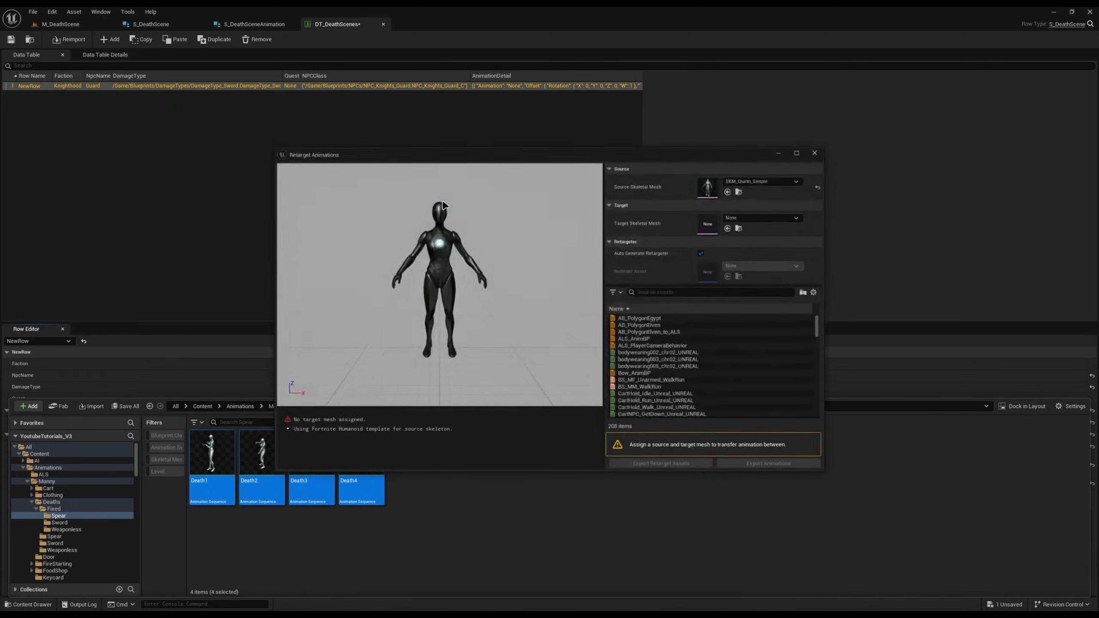
Set the Target Skeletal Mesh to SK_Chr_Soldier_Male_01, finding it with the search "fantasy sol"
{"action": "left_click", "coordinate": [776, 224]}
{"action": "left_click", "coordinate": [779, 347]}
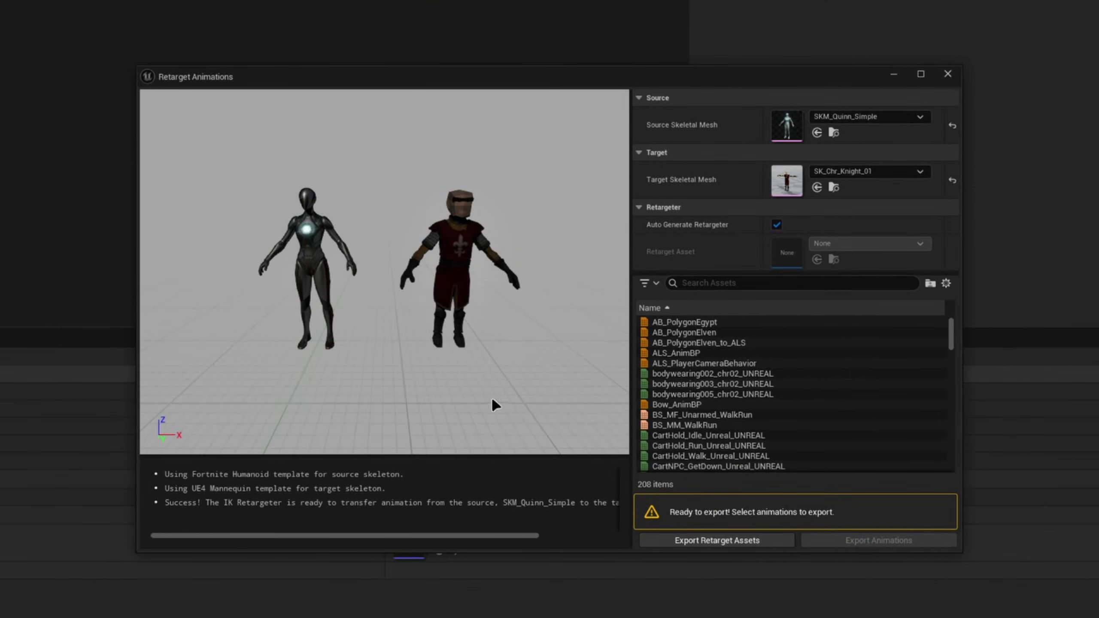
{"action": "left_click", "coordinate": [870, 171]}
{"action": "type", "text": "fantasy sol"}
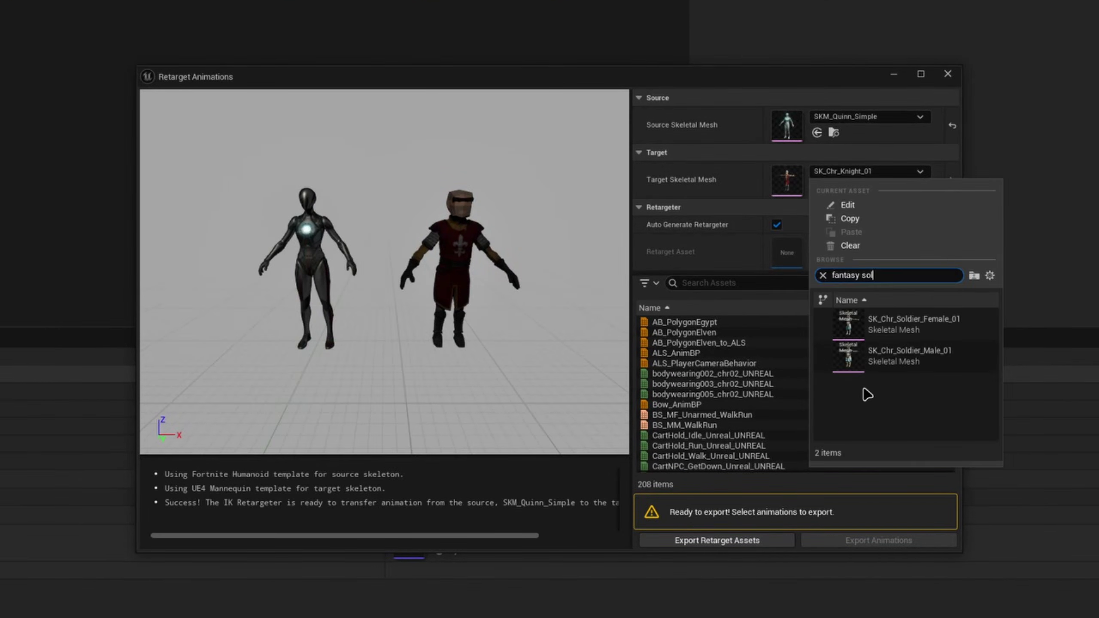
{"action": "left_click", "coordinate": [865, 358]}
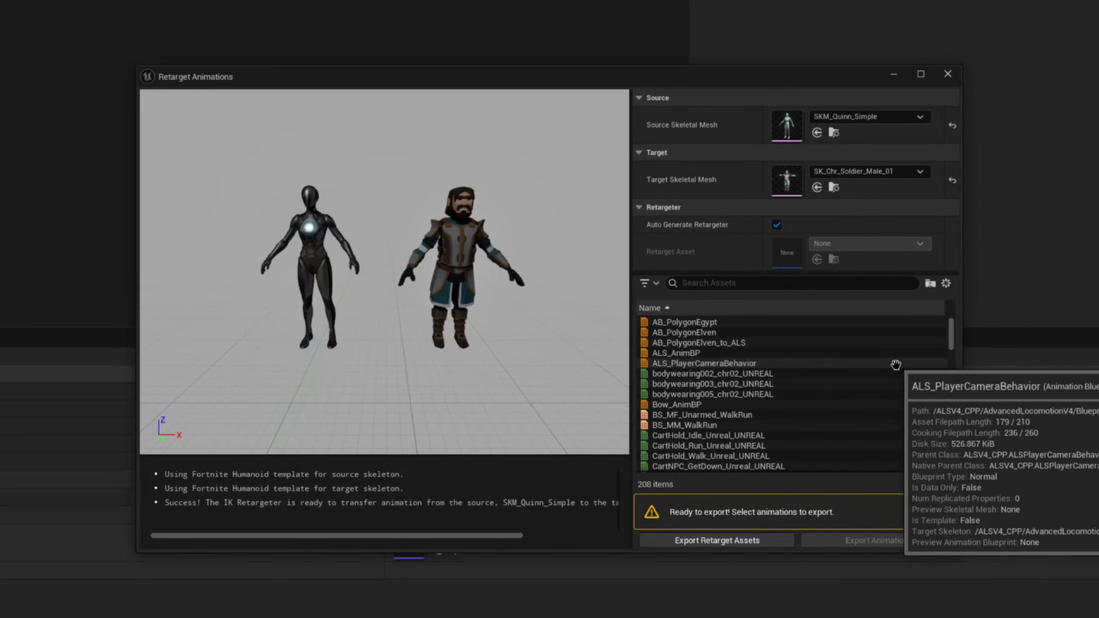
Filter the retargetable assets with "swor dea", select Death1 to Death4, and start exporting the animations
{"action": "type", "text": "swor dea"}
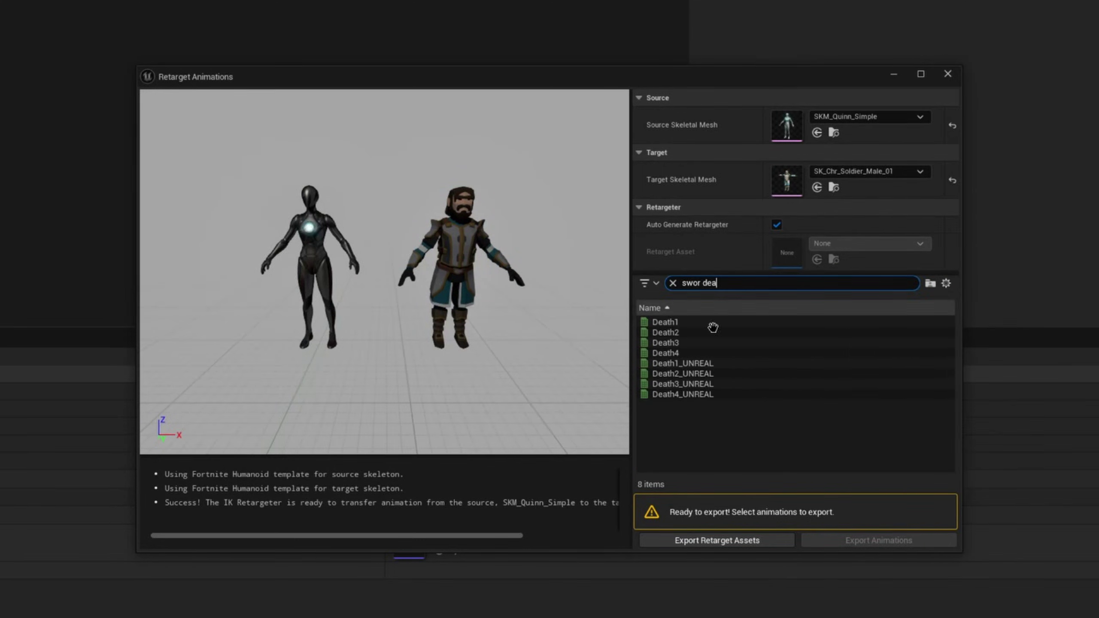
{"action": "left_click", "coordinate": [690, 353]}
{"action": "left_click", "coordinate": [677, 321], "text": "shift"}
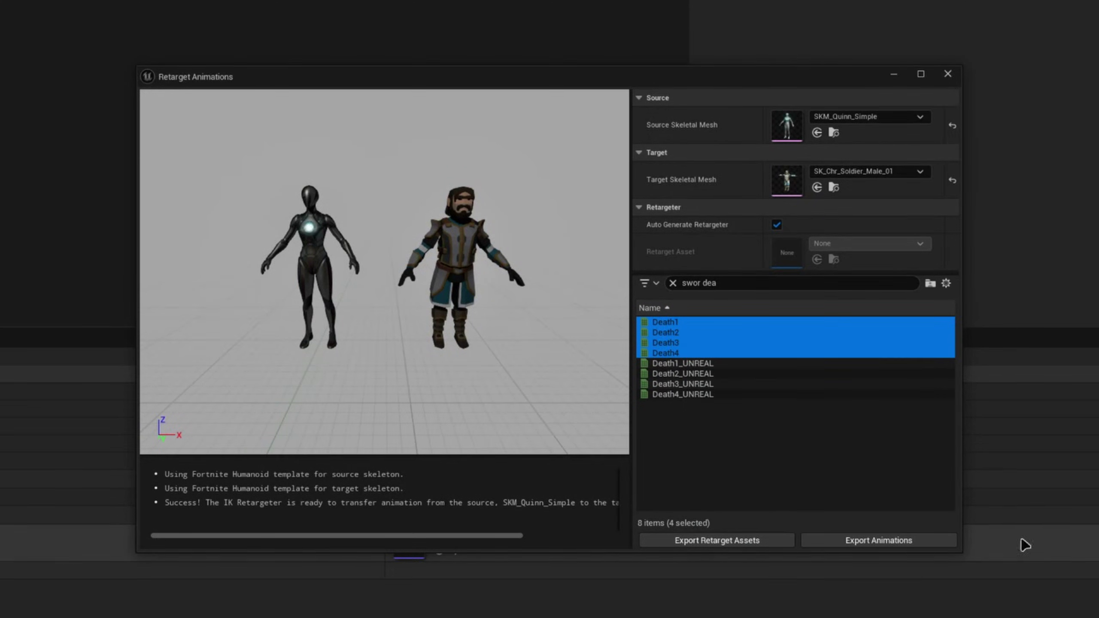
{"action": "left_click", "coordinate": [906, 542]}
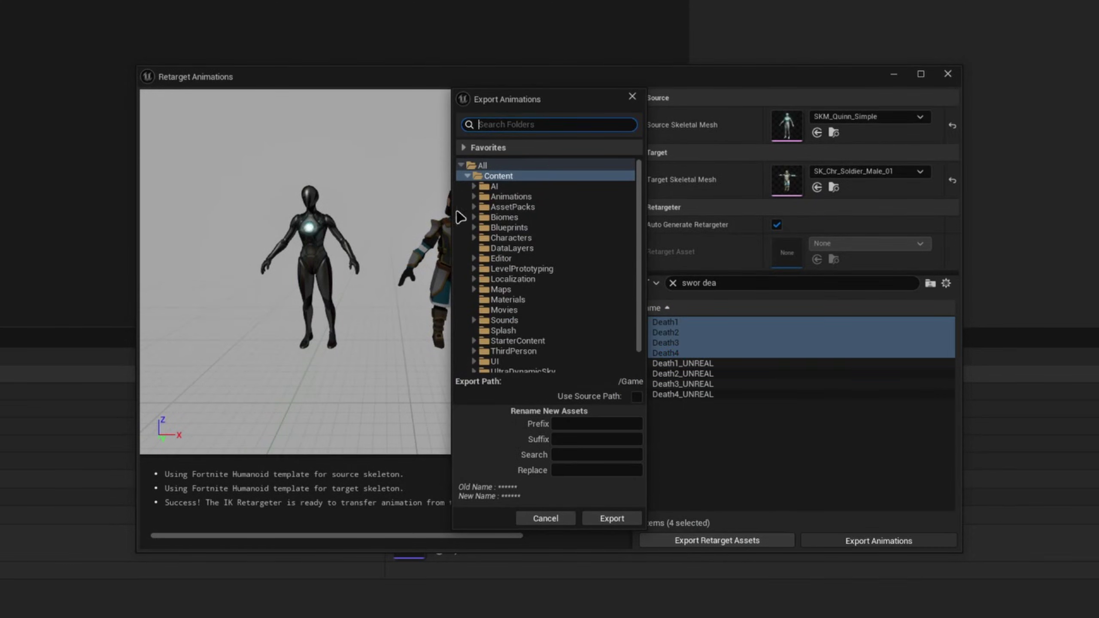
Create a DeathScenes folder inside Animations/PolygonFantasy for the exported animations
{"action": "left_click", "coordinate": [474, 197]}
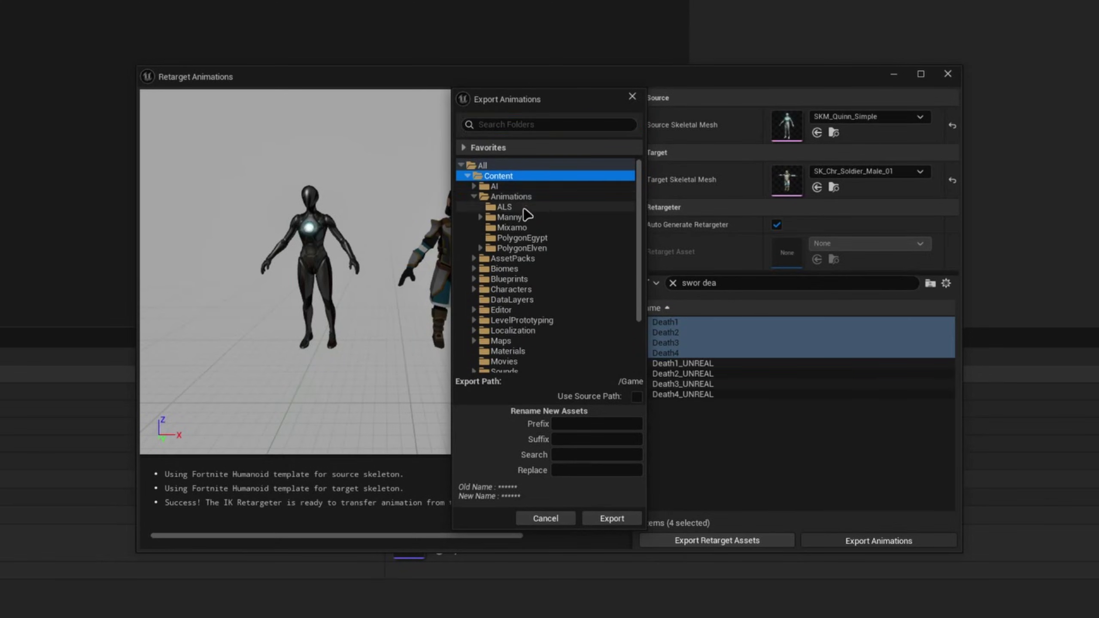
{"action": "left_click", "coordinate": [547, 259]}
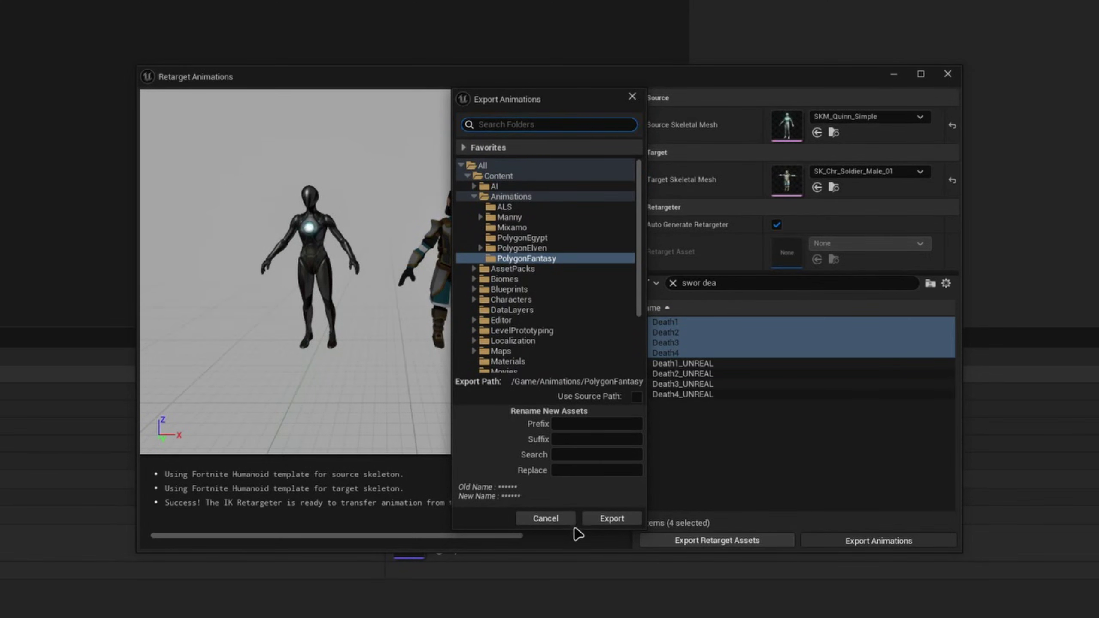
{"action": "right_click", "coordinate": [554, 269]}
{"action": "left_click", "coordinate": [603, 278]}
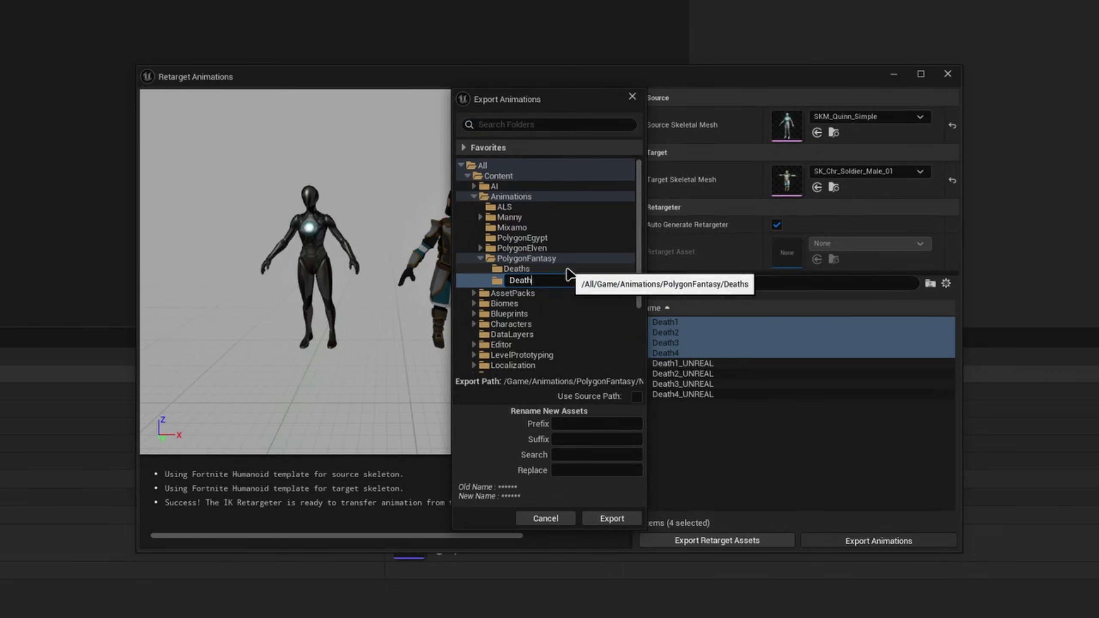
{"action": "key", "text": "Return"}
Create a Swords subfolder in DeathScenes and export the retargeted animations there with the default batch options
{"action": "right_click", "coordinate": [555, 279]}
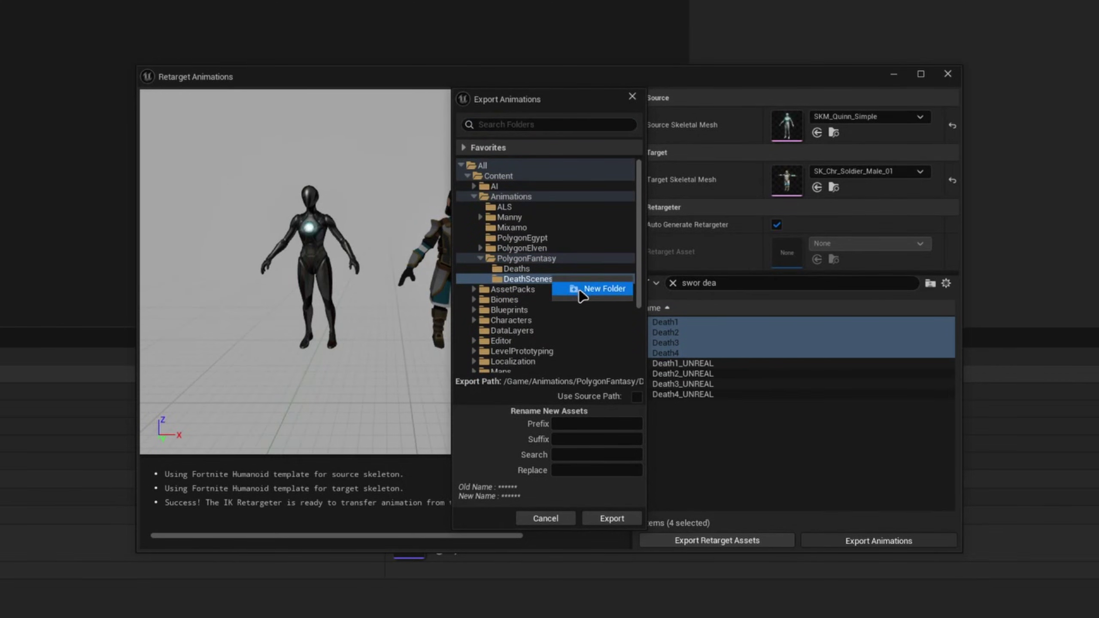
{"action": "left_click", "coordinate": [581, 290]}
{"action": "type", "text": "Swords"}
{"action": "key", "text": "Return"}
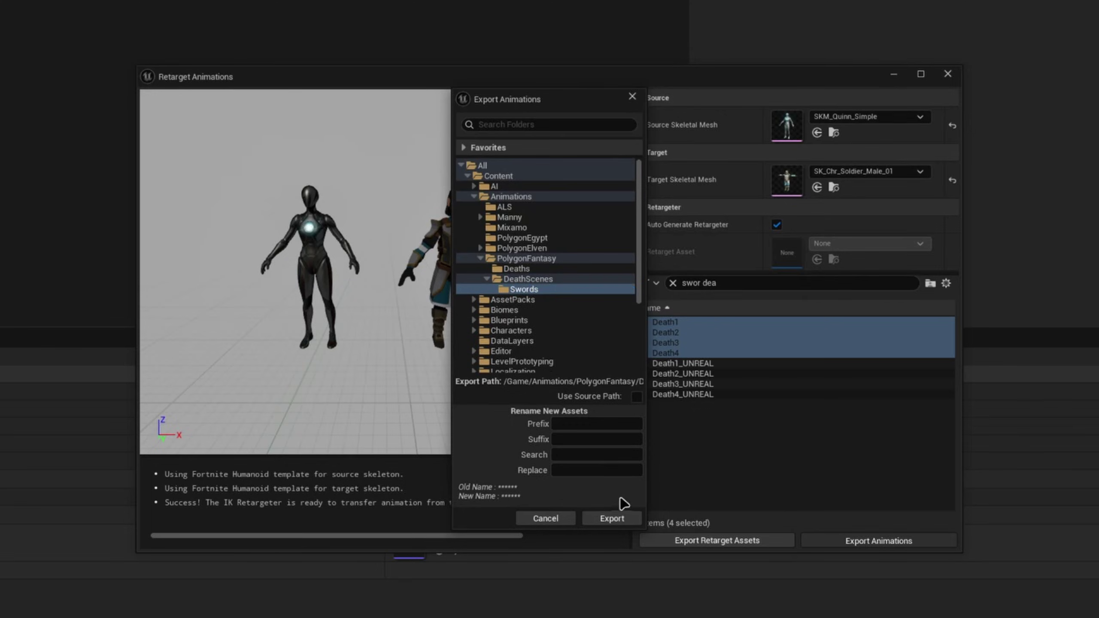
{"action": "left_click", "coordinate": [612, 518]}
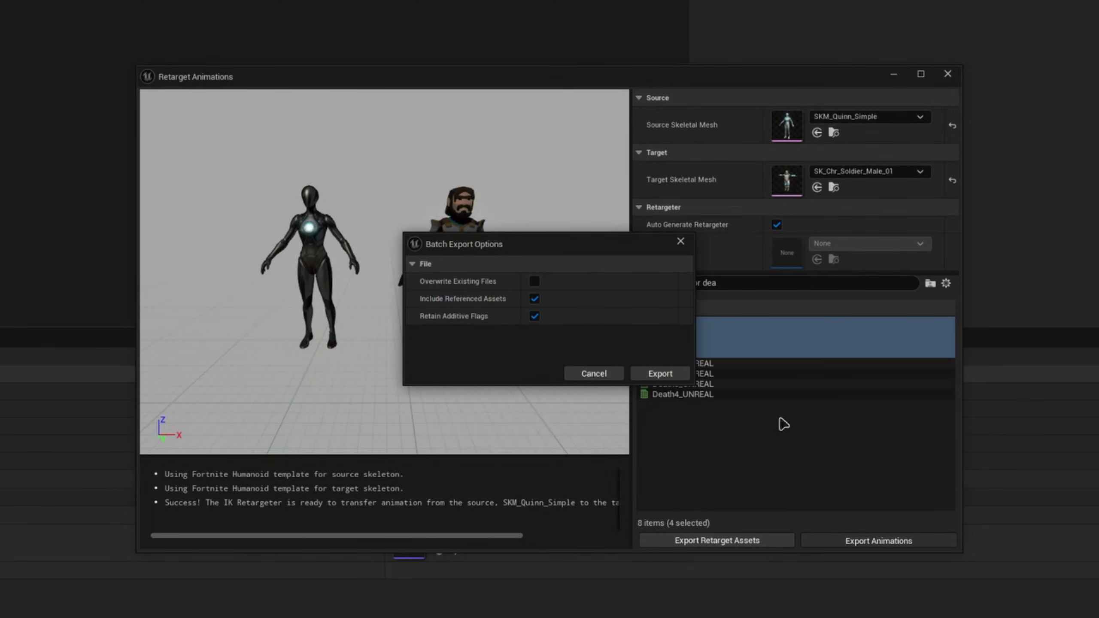
{"action": "left_click", "coordinate": [660, 374]}
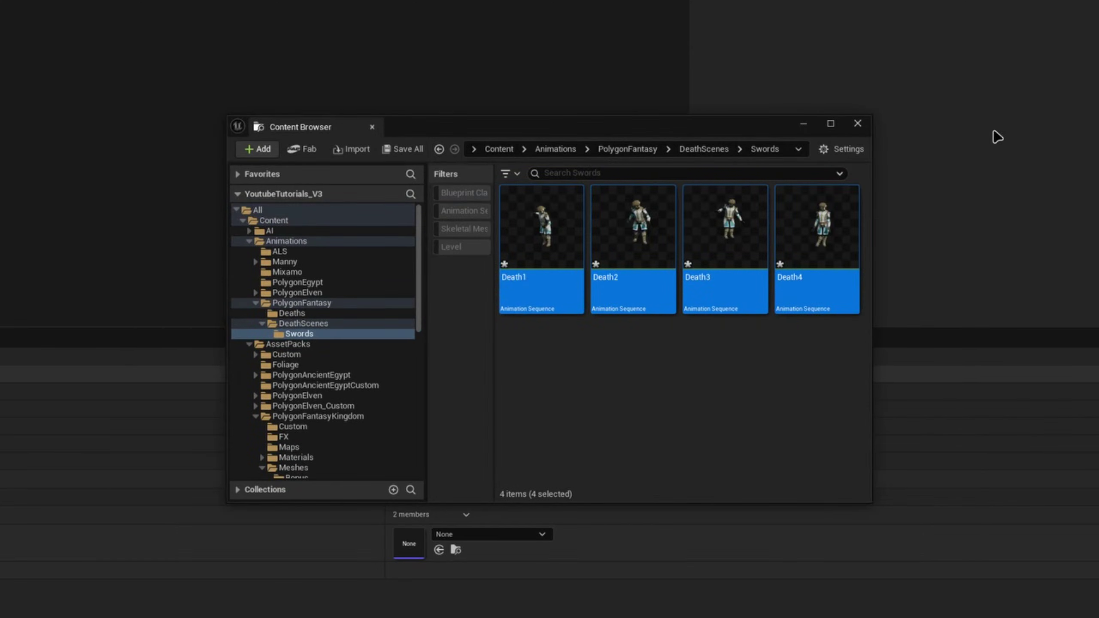
Preview the exported Death1 animation on the soldier, close it, and save all unsaved assets
{"action": "left_click", "coordinate": [556, 257]}
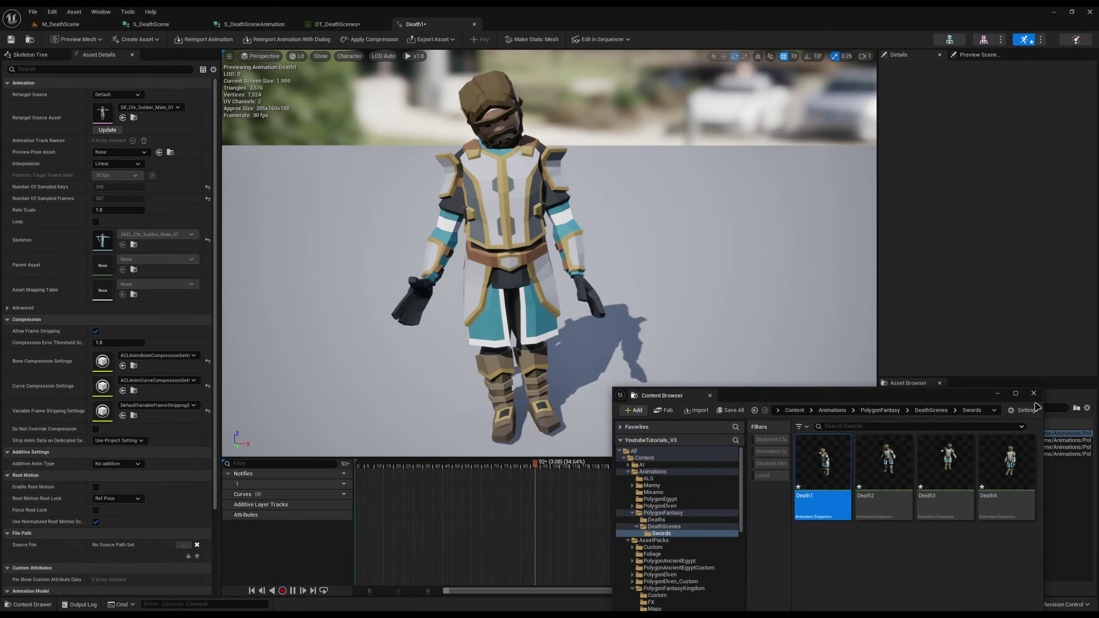
{"action": "left_click", "coordinate": [1034, 393]}
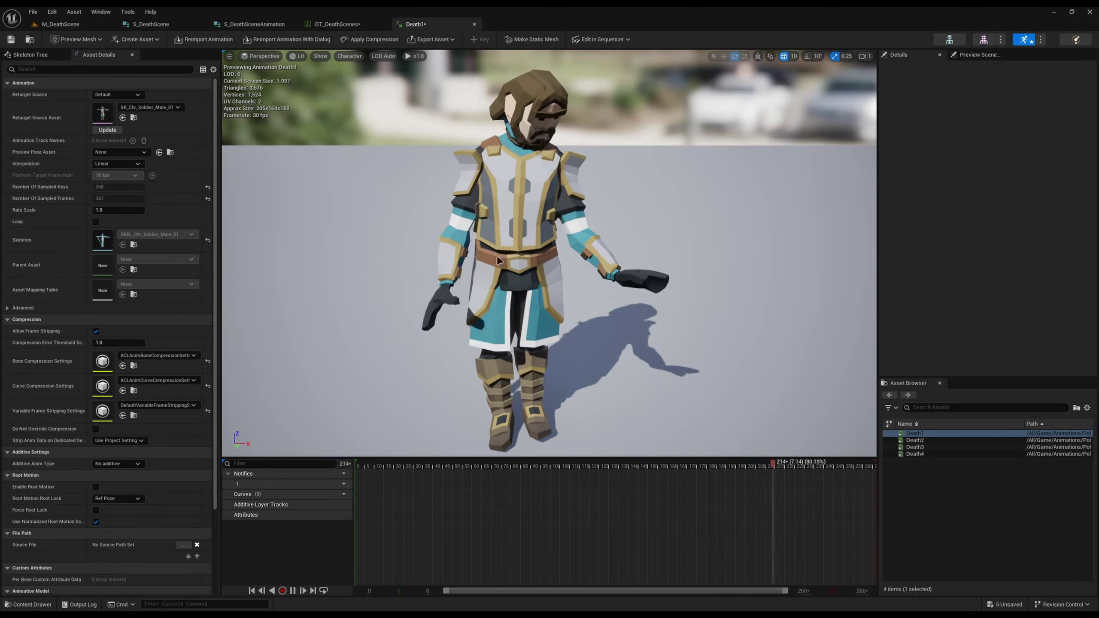
{"action": "middle_click", "coordinate": [428, 29]}
{"action": "key", "text": "ctrl+shift+s"}
{"action": "left_click", "coordinate": [553, 244]}
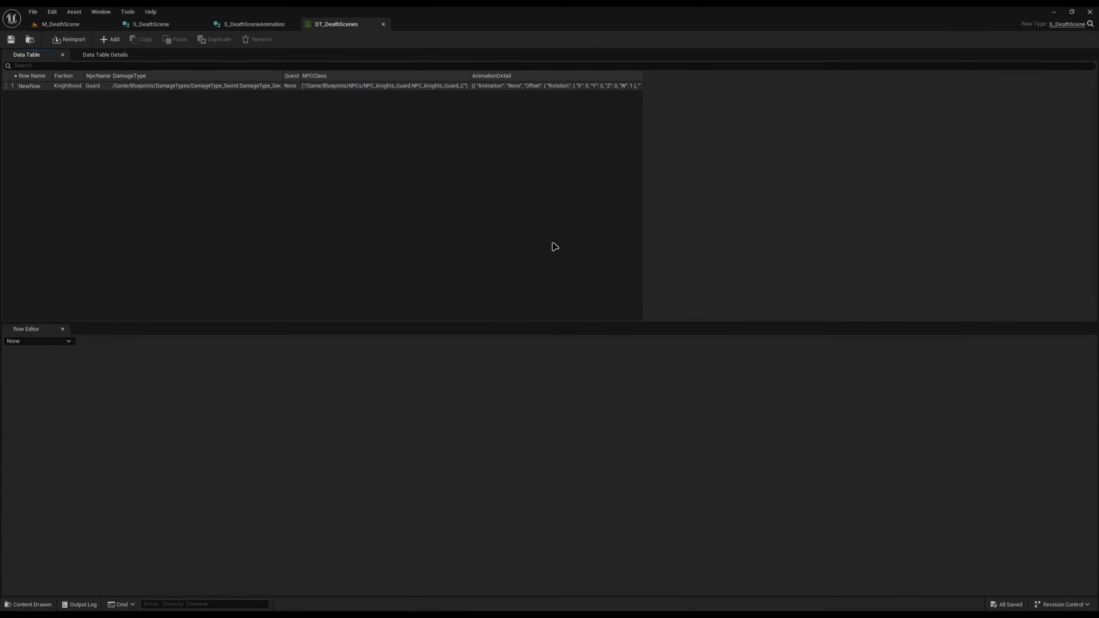
Create animation montages from Death1 to Death4 in the PolygonFantasy/DeathScenes/Swords folder, keeping the default names
{"action": "left_click", "coordinate": [251, 80]}
{"action": "key", "text": "ctrl+space"}
{"action": "left_click", "coordinate": [80, 519]}
{"action": "left_click", "coordinate": [88, 524]}
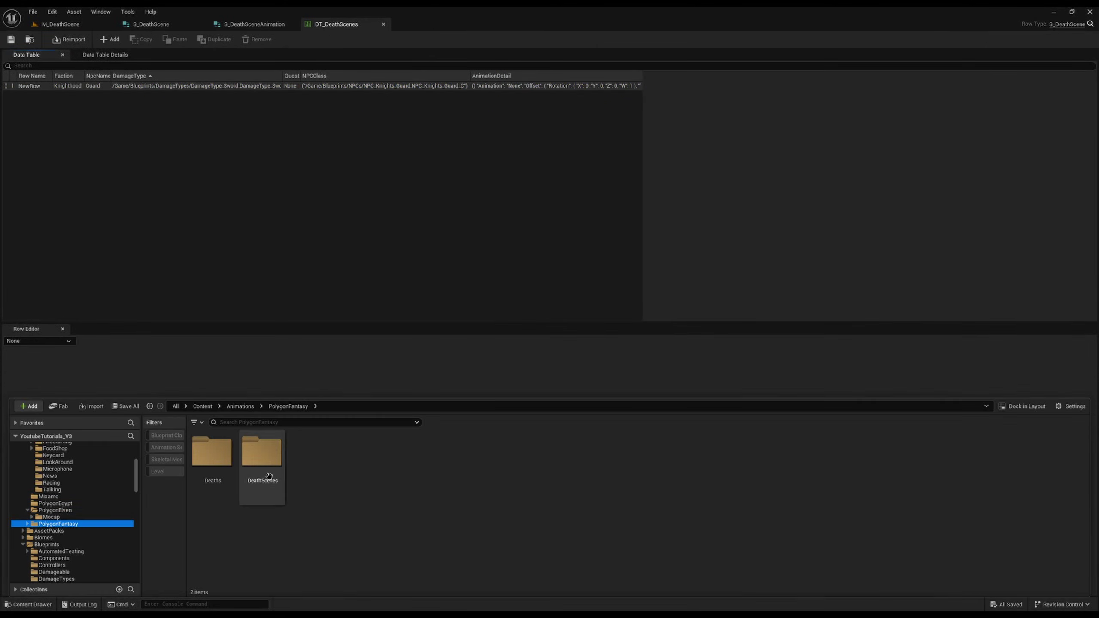
{"action": "double_click", "coordinate": [261, 477]}
{"action": "double_click", "coordinate": [230, 478]}
{"action": "left_click", "coordinate": [227, 491]}
{"action": "left_click", "coordinate": [364, 500], "text": "shift"}
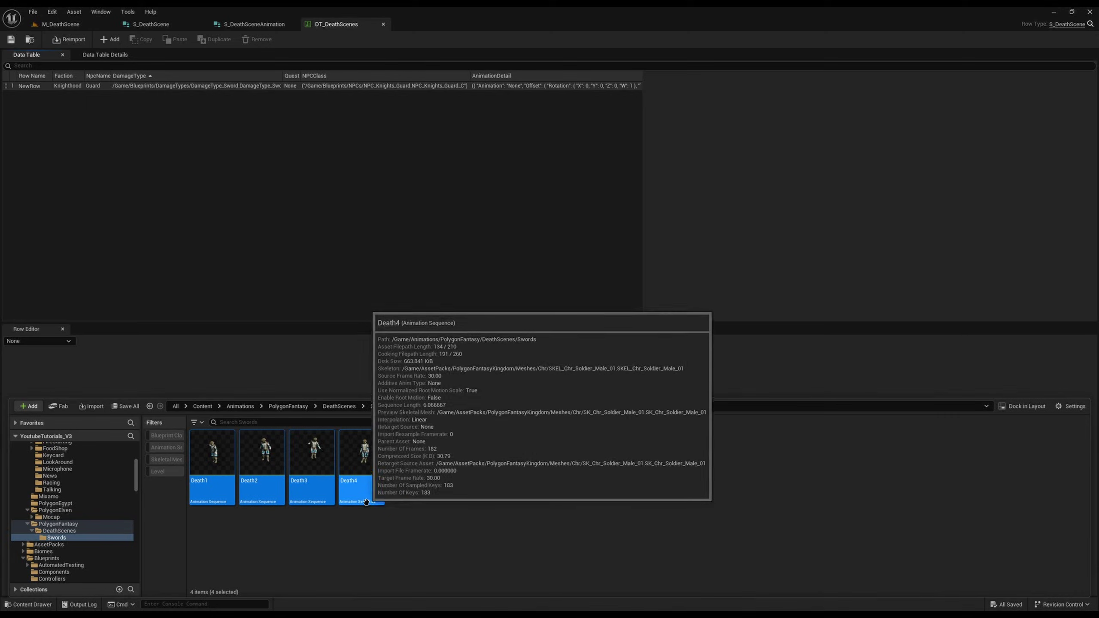
{"action": "right_click", "coordinate": [364, 488]}
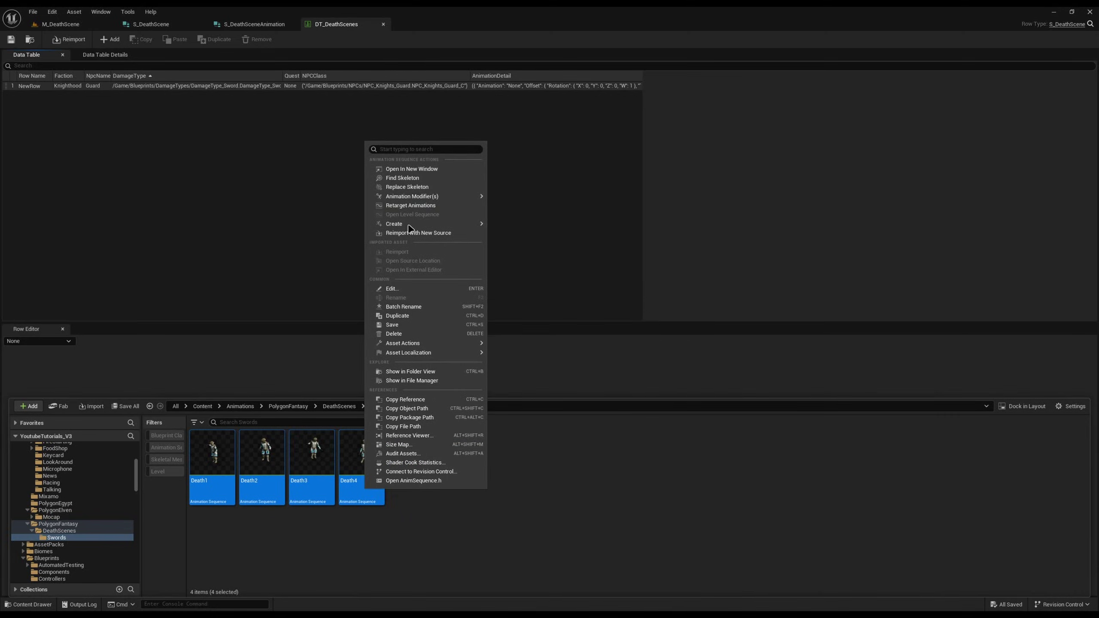
{"action": "mouse_move", "coordinate": [430, 227]}
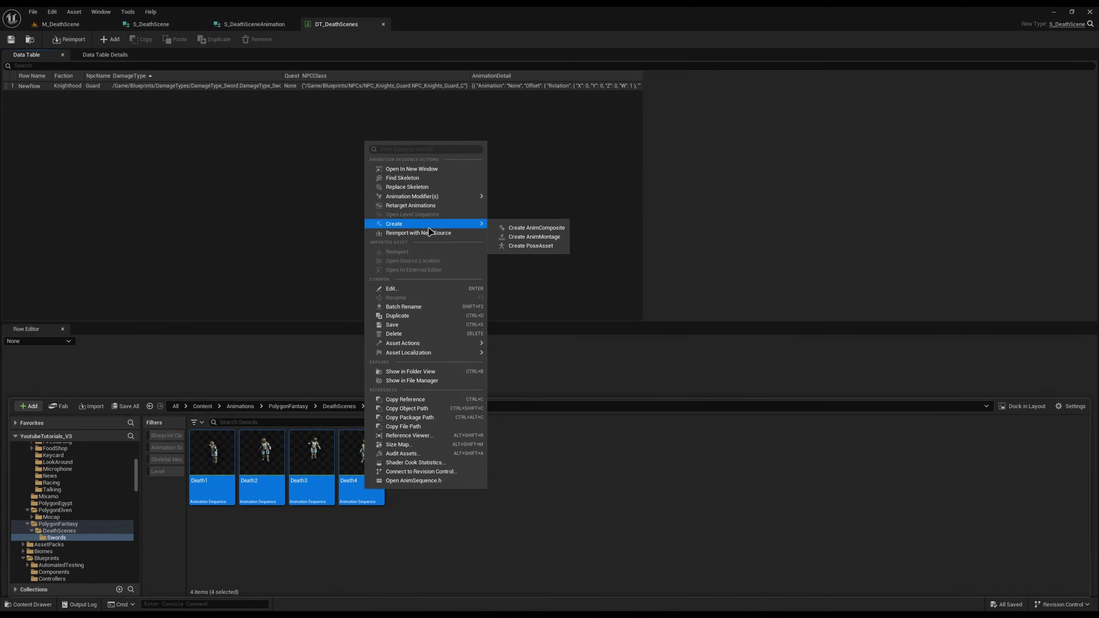
{"action": "left_click", "coordinate": [533, 237]}
{"action": "left_click", "coordinate": [621, 543]}
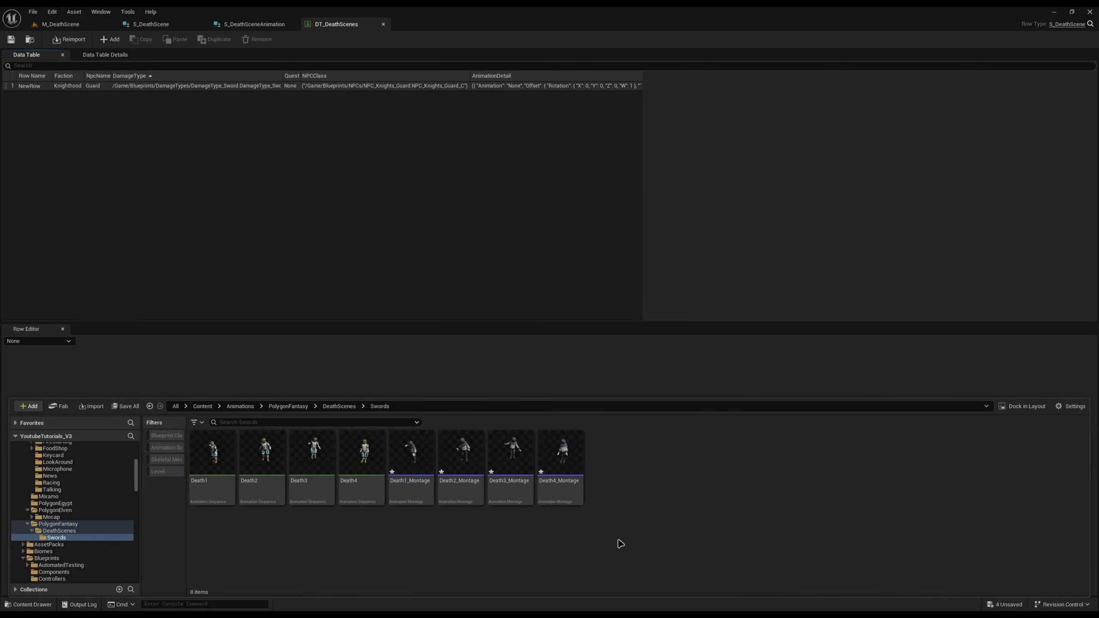
Assign Death1_Montage as the first AnimationDetail animation of the Guard row and check its offset fields
{"action": "left_click", "coordinate": [184, 85]}
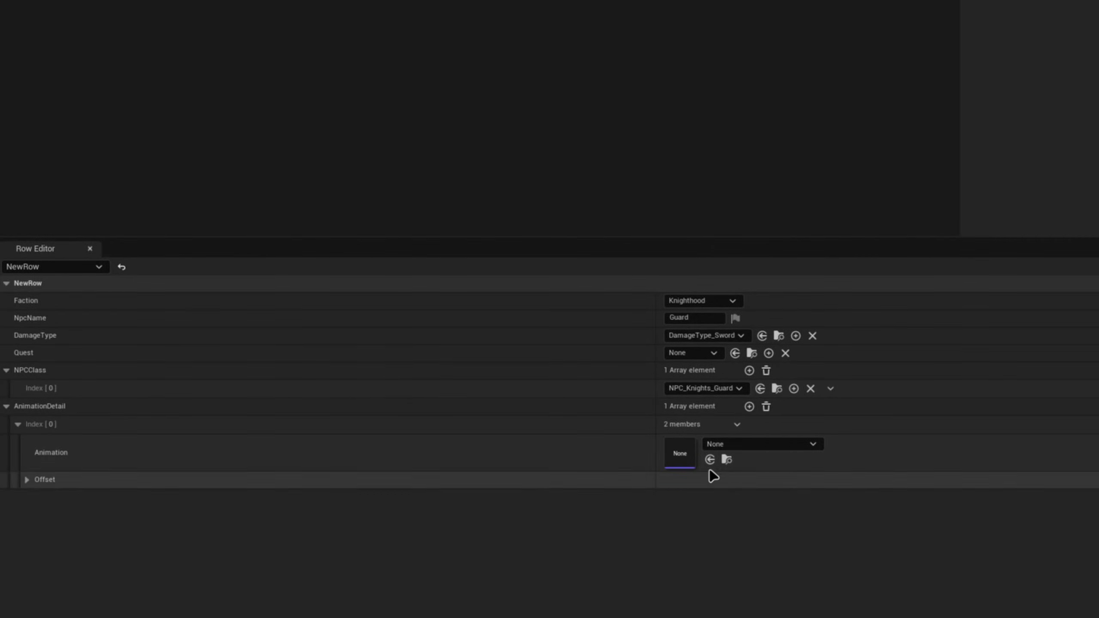
{"action": "left_click", "coordinate": [740, 447]}
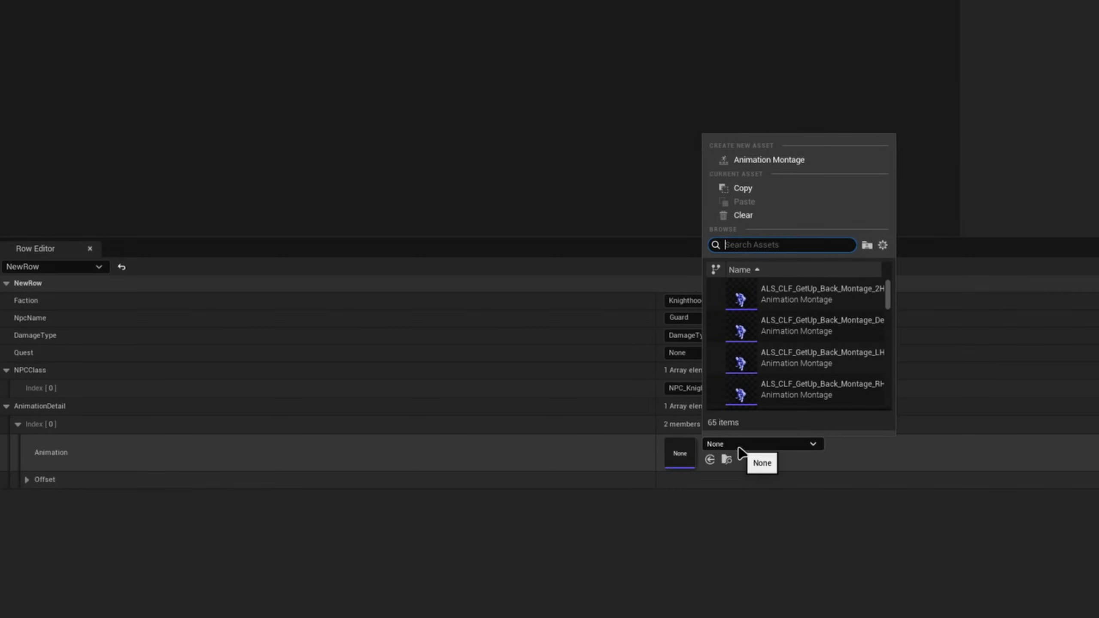
{"action": "type", "text": "sword fant"}
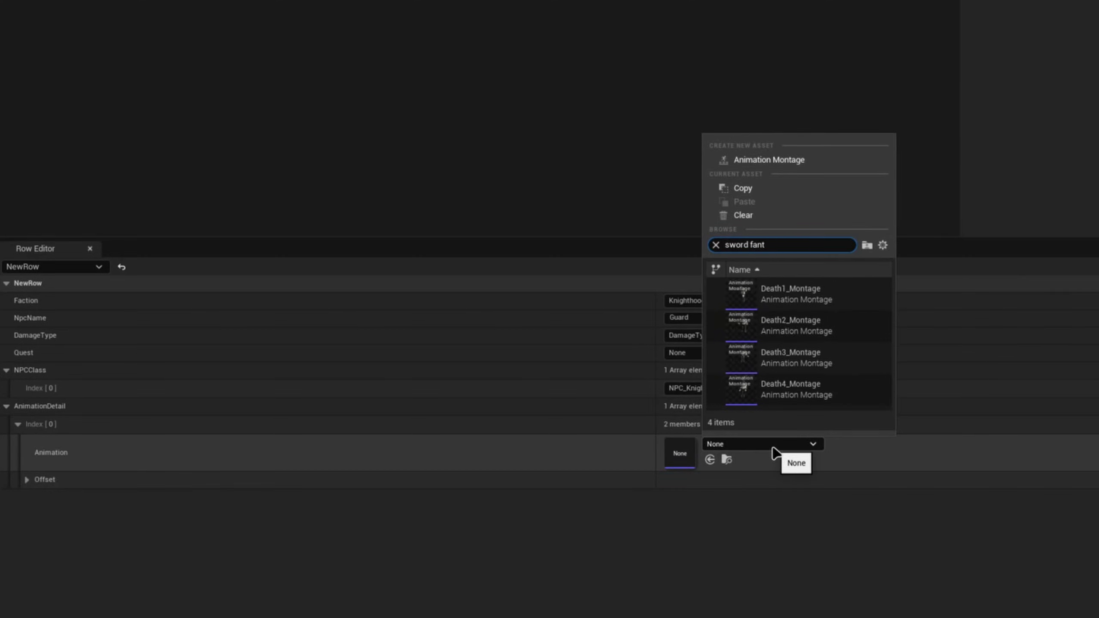
{"action": "left_click", "coordinate": [796, 294]}
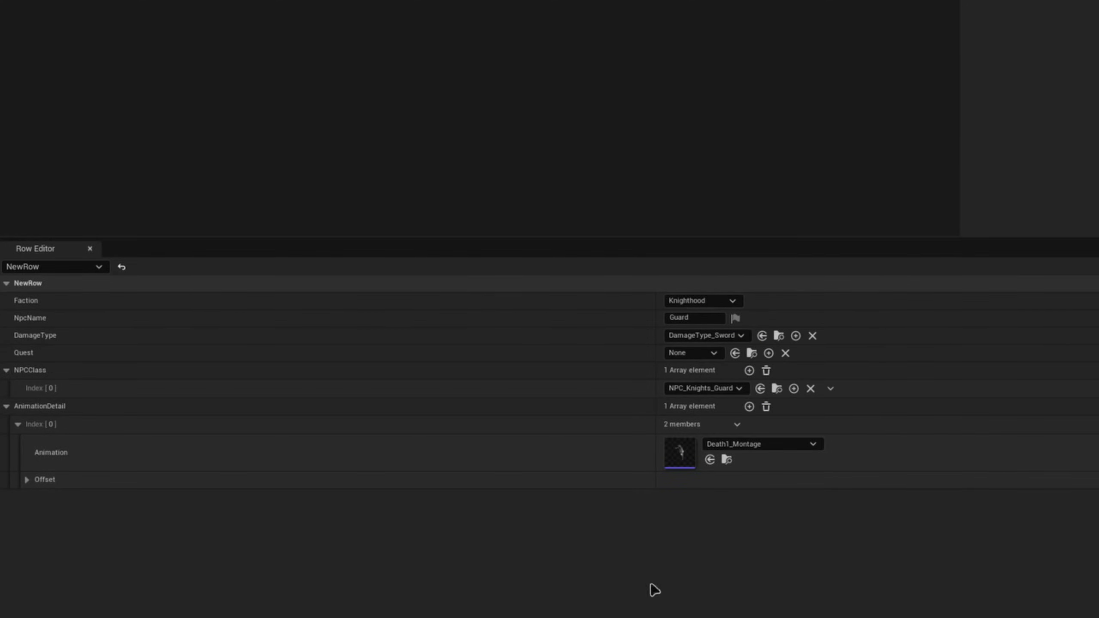
{"action": "left_click", "coordinate": [385, 483]}
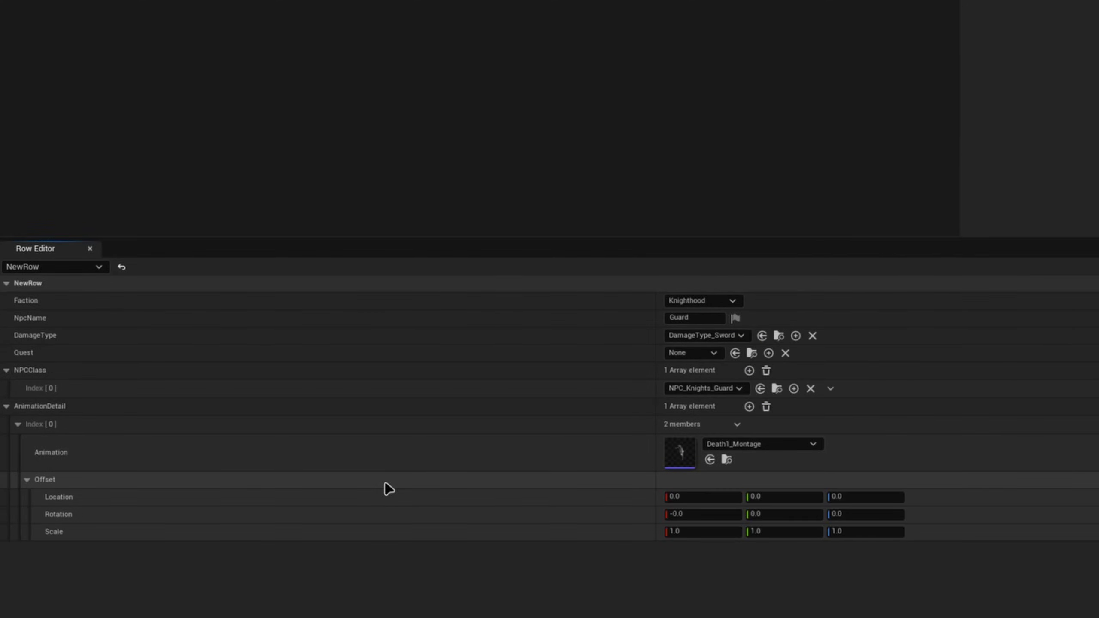
{"action": "left_click", "coordinate": [384, 483]}
Add three more elements to the Guard row's AnimationDetail array and expand them
{"action": "left_click", "coordinate": [745, 407]}
{"action": "left_click", "coordinate": [745, 406]}
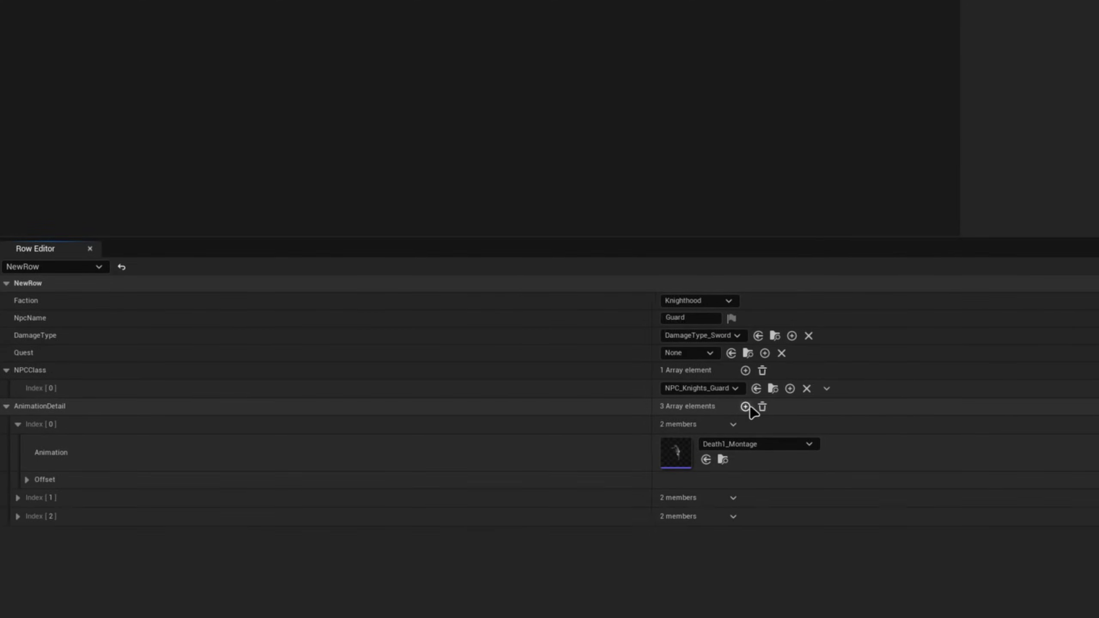
{"action": "left_click", "coordinate": [749, 407]}
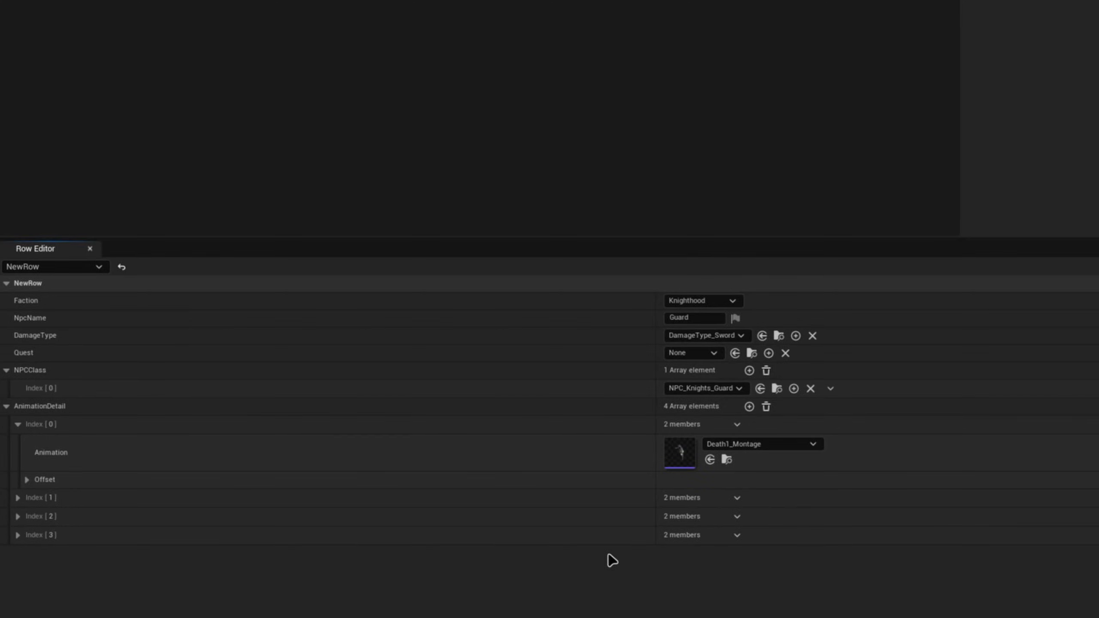
{"action": "left_click", "coordinate": [614, 539]}
{"action": "left_click", "coordinate": [618, 525]}
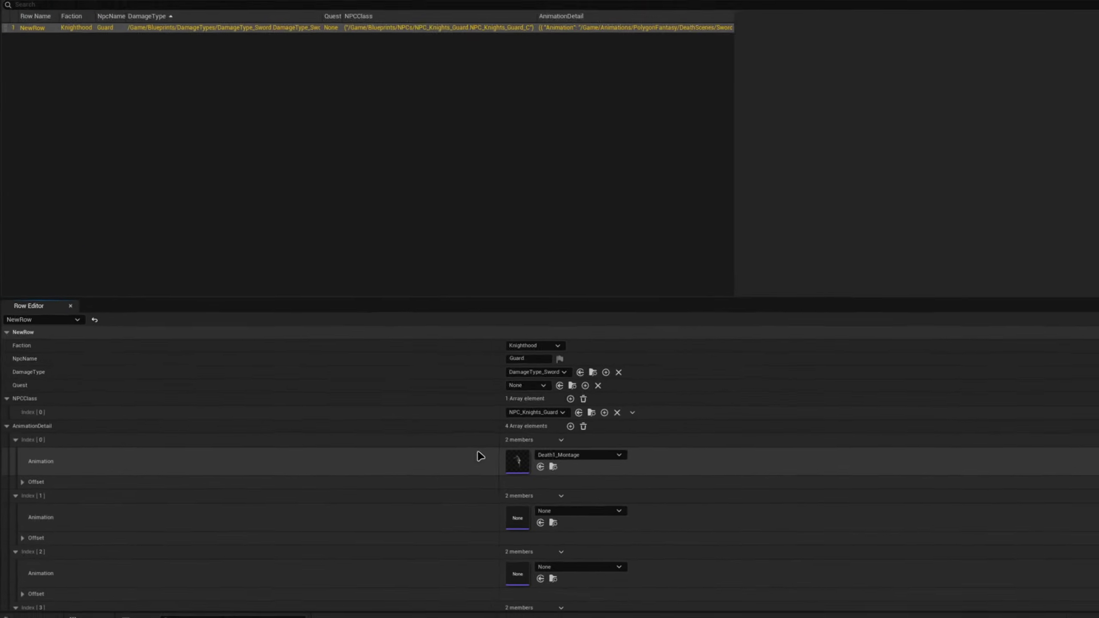
Assign Death2_Montage, Death3_Montage and Death4_Montage to AnimationDetail indexes 1 to 3, save the table, and collapse the array
{"action": "left_click", "coordinate": [506, 467]}
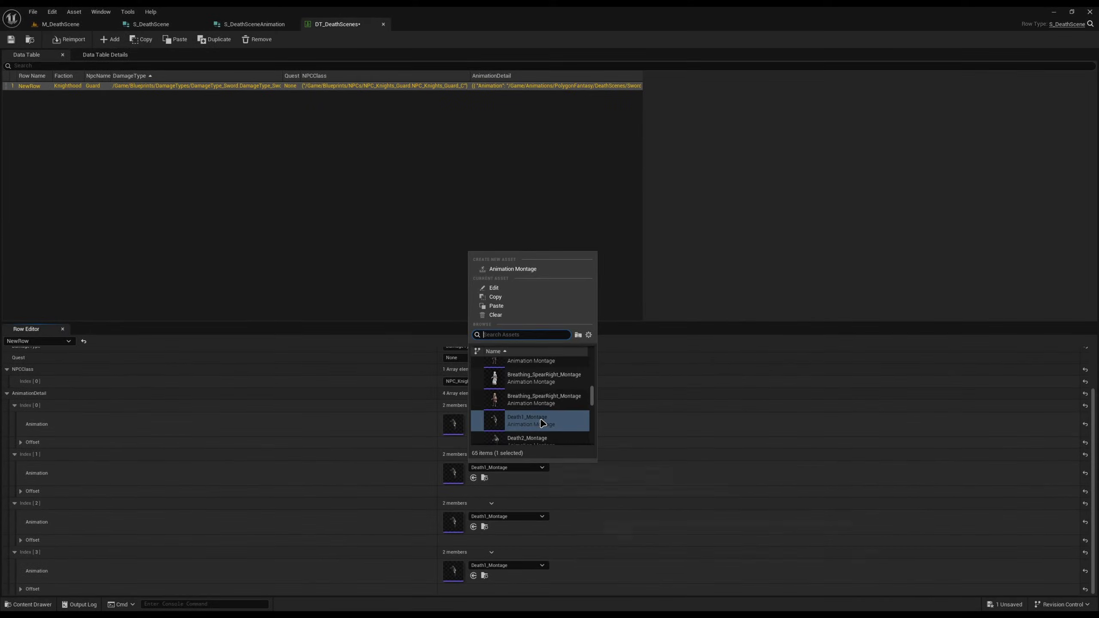
{"action": "left_click", "coordinate": [504, 516]}
{"action": "left_click", "coordinate": [535, 485]}
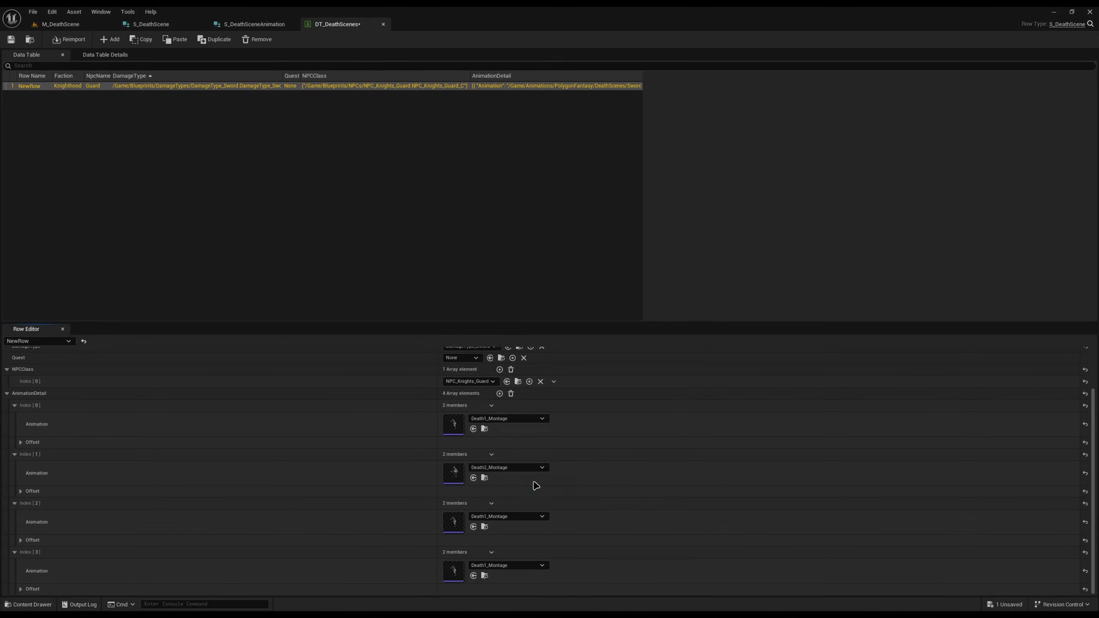
{"action": "left_click", "coordinate": [507, 565]}
{"action": "left_click", "coordinate": [493, 444]}
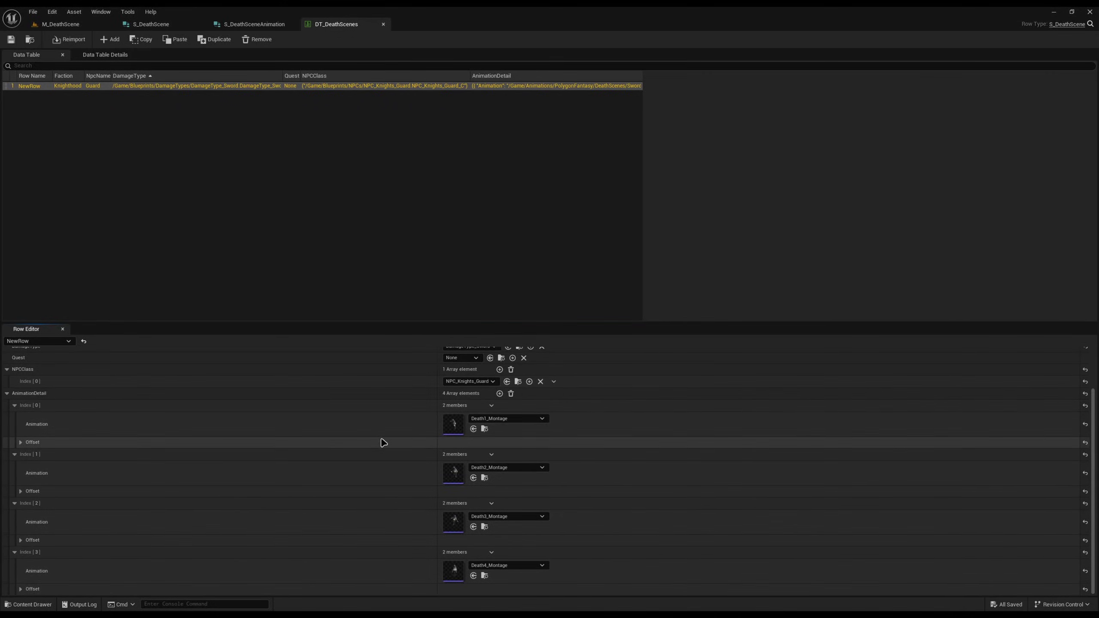
{"action": "left_click", "coordinate": [244, 396]}
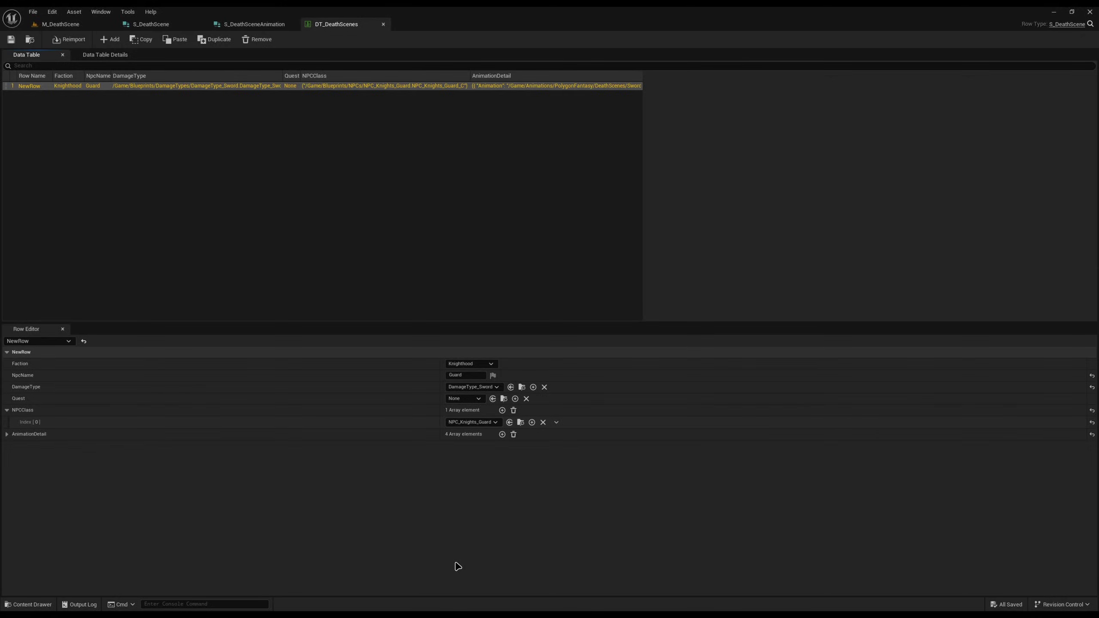
{"action": "left_click", "coordinate": [71, 24]}
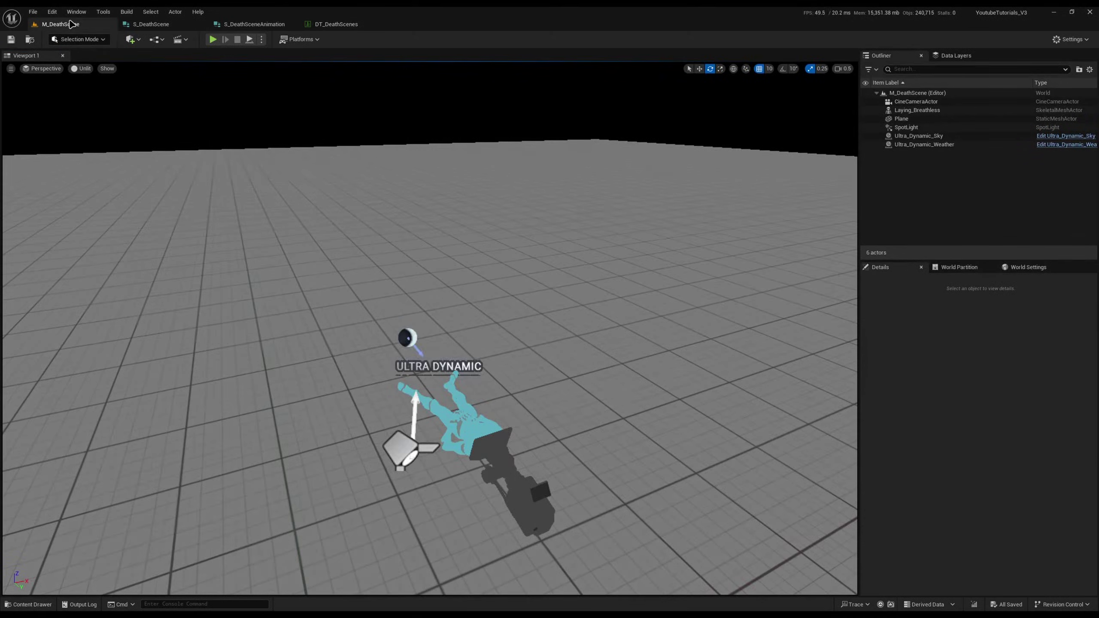
{"action": "mouse_move", "coordinate": [513, 303]}
{"action": "right_mouse_down"}
{"action": "mouse_move", "coordinate": [533, 318]}
{"action": "mouse_move", "coordinate": [514, 304]}
{"action": "right_mouse_up"}
{"action": "key", "text": "s"}
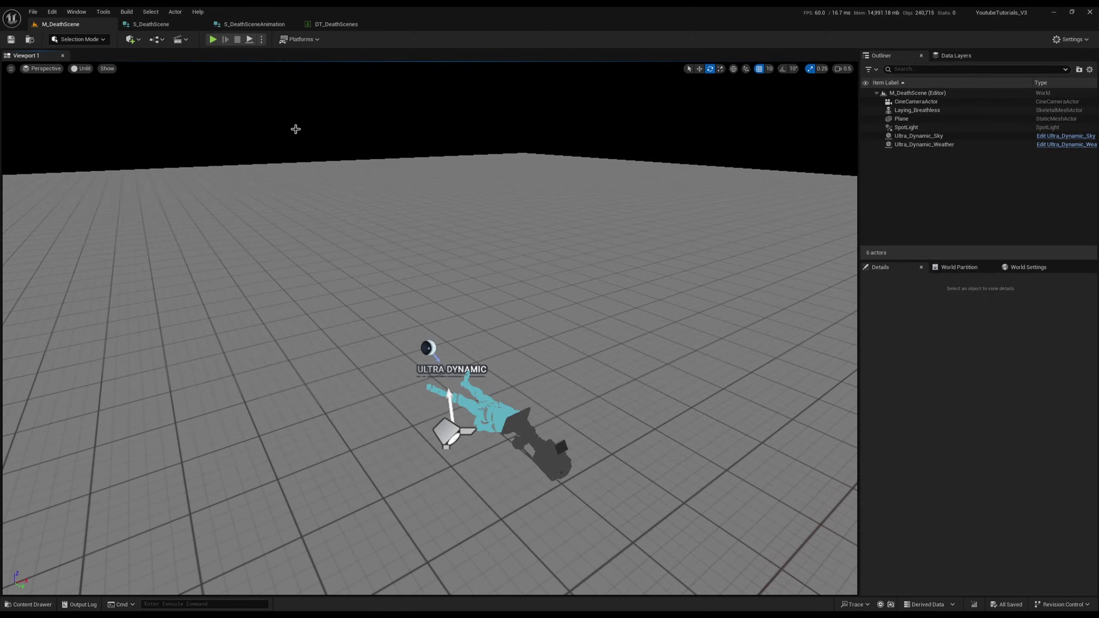
{"action": "left_click", "coordinate": [364, 24]}
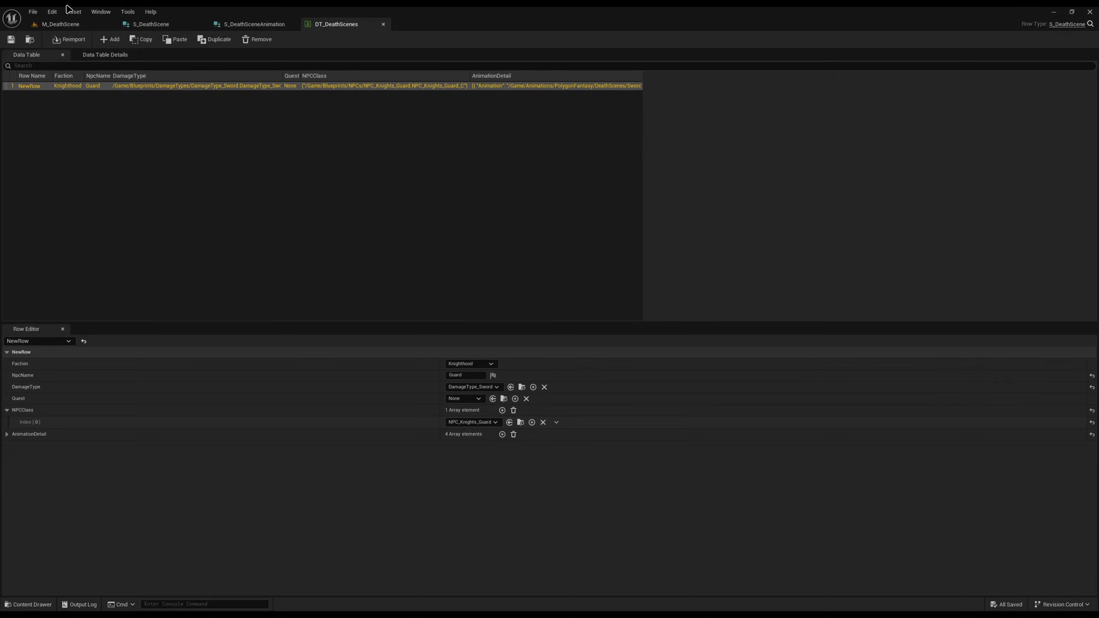
Return to the M_DeathScene level and look over the arrangement of the lying body, camera and spotlight
{"action": "left_click", "coordinate": [65, 24]}
{"action": "right_click_drag", "start_coordinate": [429, 329], "coordinate": [515, 288]}
{"action": "key", "text": "s"}
{"action": "mouse_move", "coordinate": [212, 194]}
{"action": "right_mouse_down"}
{"action": "mouse_move", "coordinate": [213, 208]}
{"action": "mouse_move", "coordinate": [212, 194]}
{"action": "right_mouse_up"}
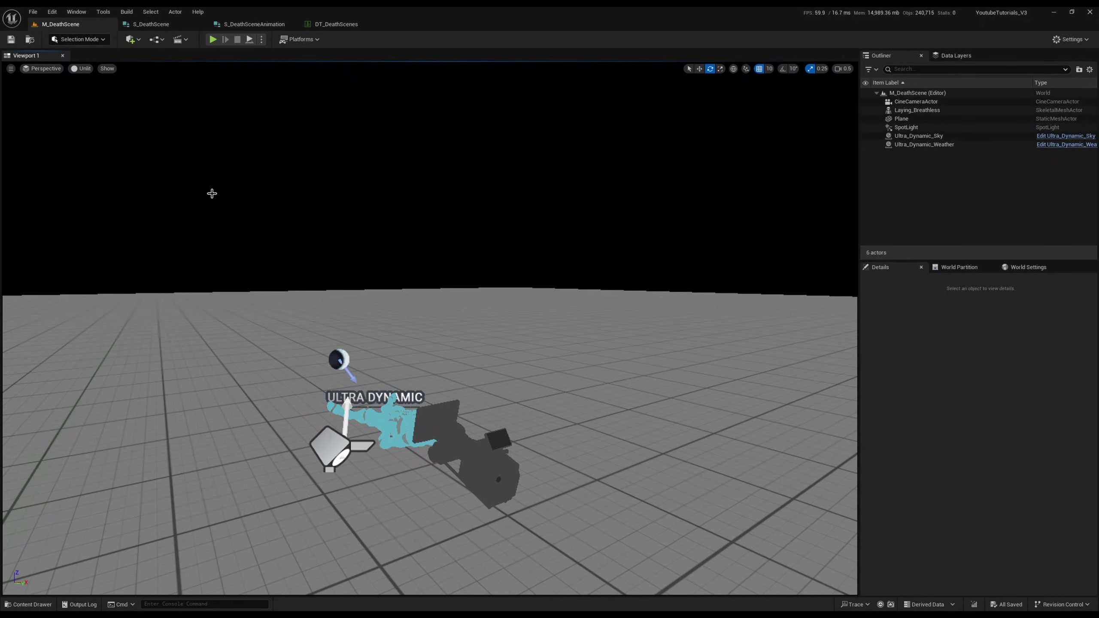
{"action": "mouse_move", "coordinate": [390, 287]}
{"action": "right_mouse_down"}
{"action": "mouse_move", "coordinate": [368, 275]}
{"action": "mouse_move", "coordinate": [391, 303]}
{"action": "right_mouse_up"}
{"action": "key", "text": "w"}
{"action": "key", "text": "s"}
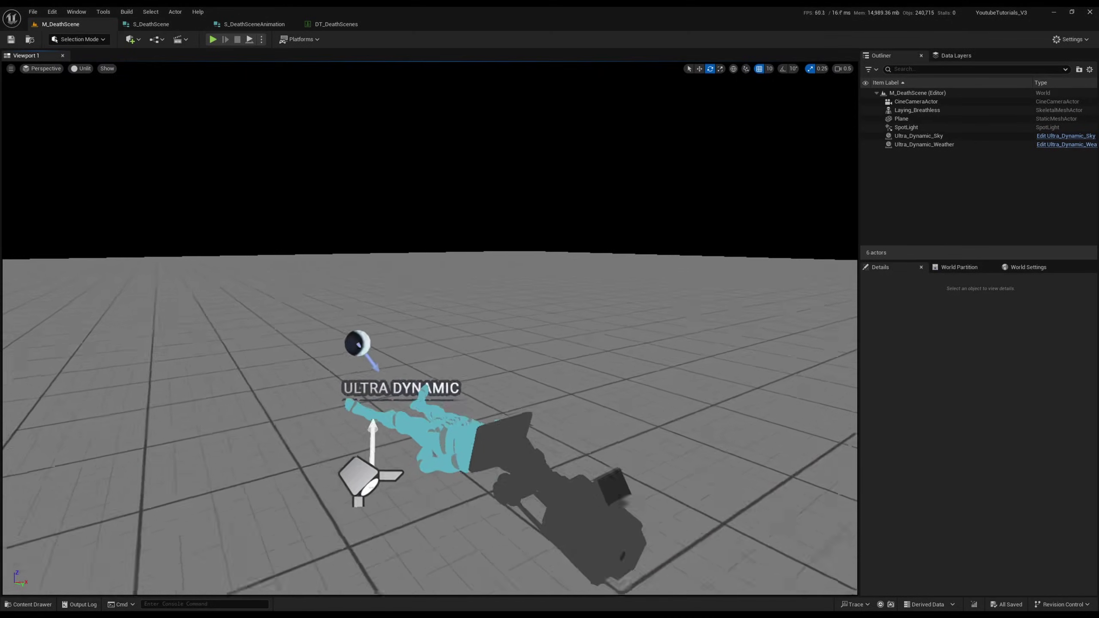
{"action": "key", "text": "s"}
{"action": "key", "text": "q"}
{"action": "right_click_drag", "start_coordinate": [462, 388], "coordinate": [462, 387]}
{"action": "key", "text": "w"}
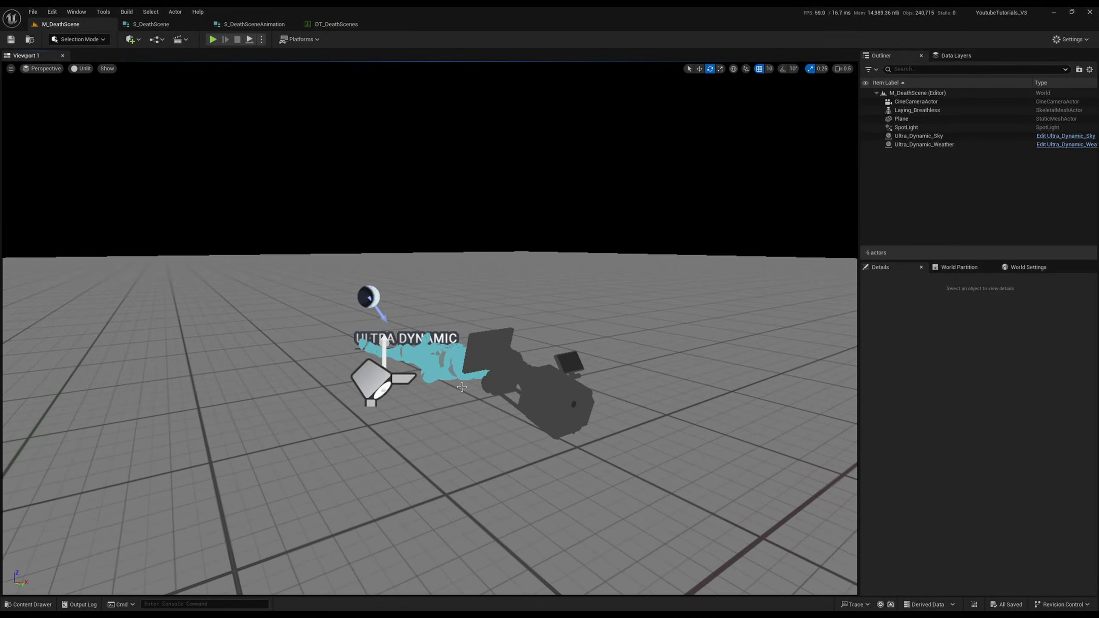